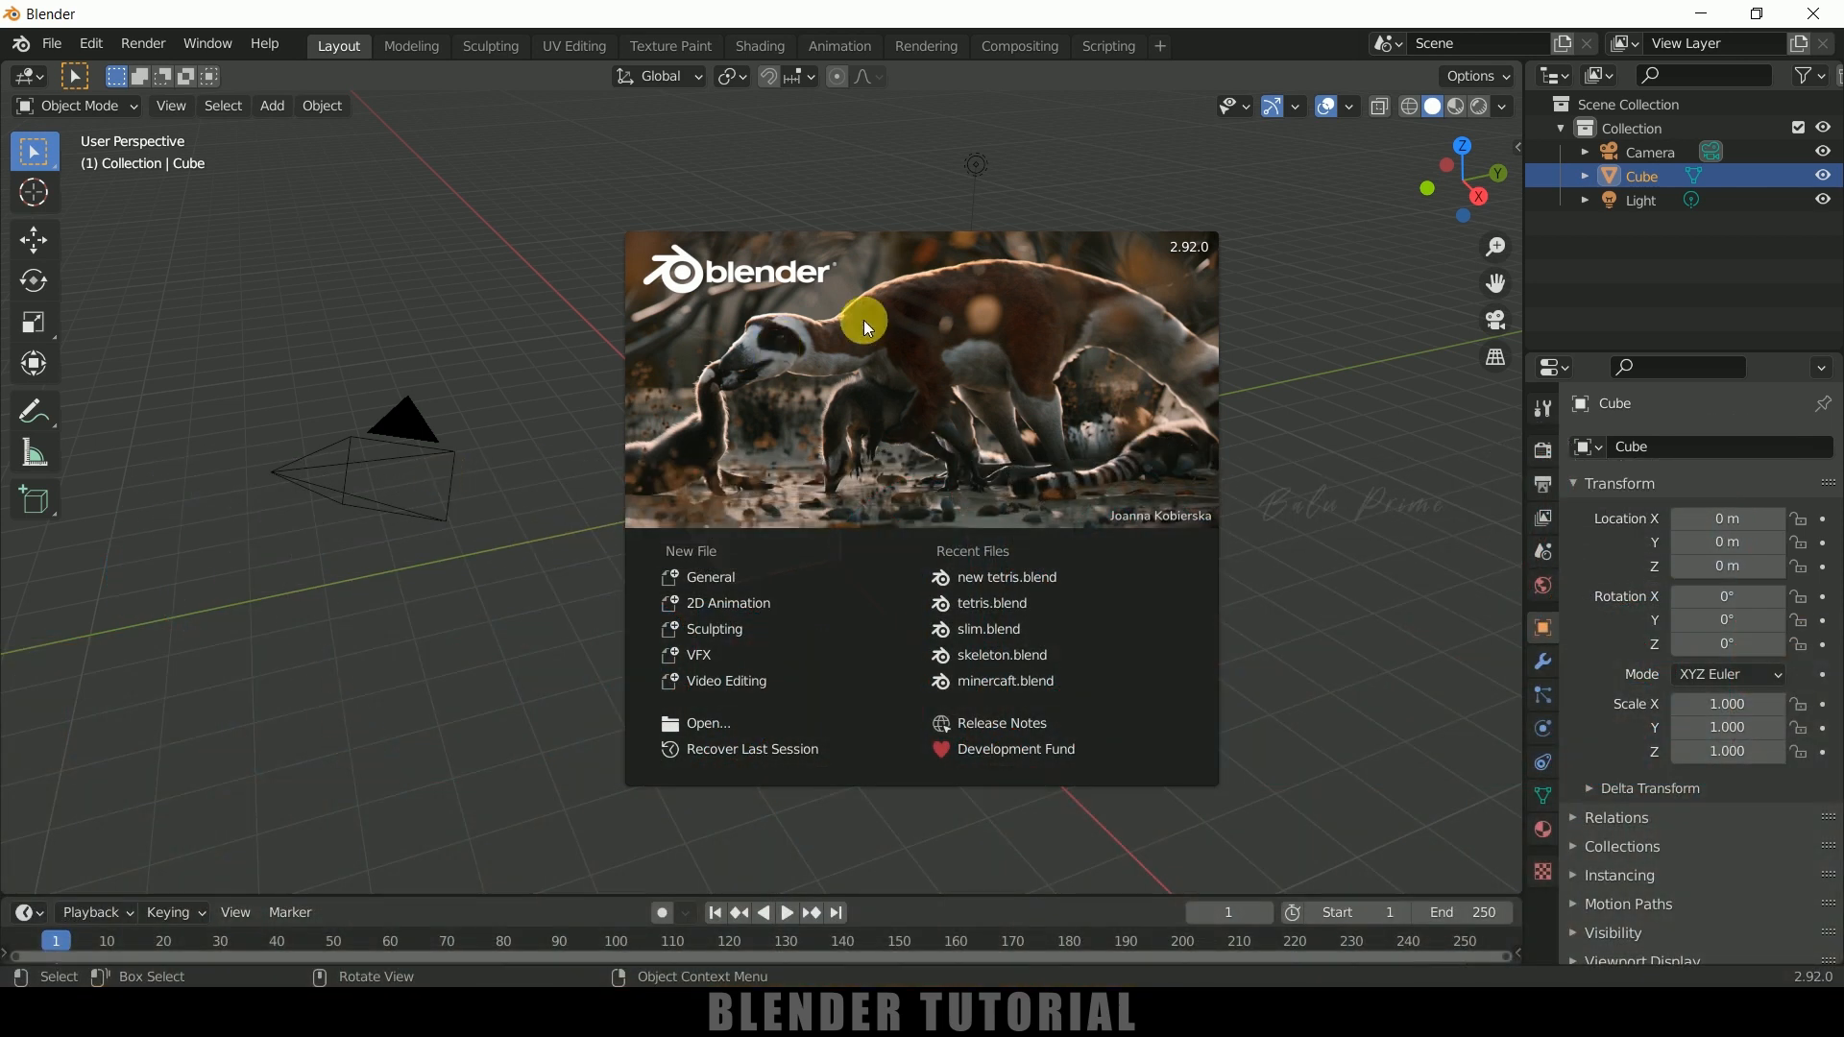
Clear the default scene by deleting the cube, camera and light
left_click(1363, 524)
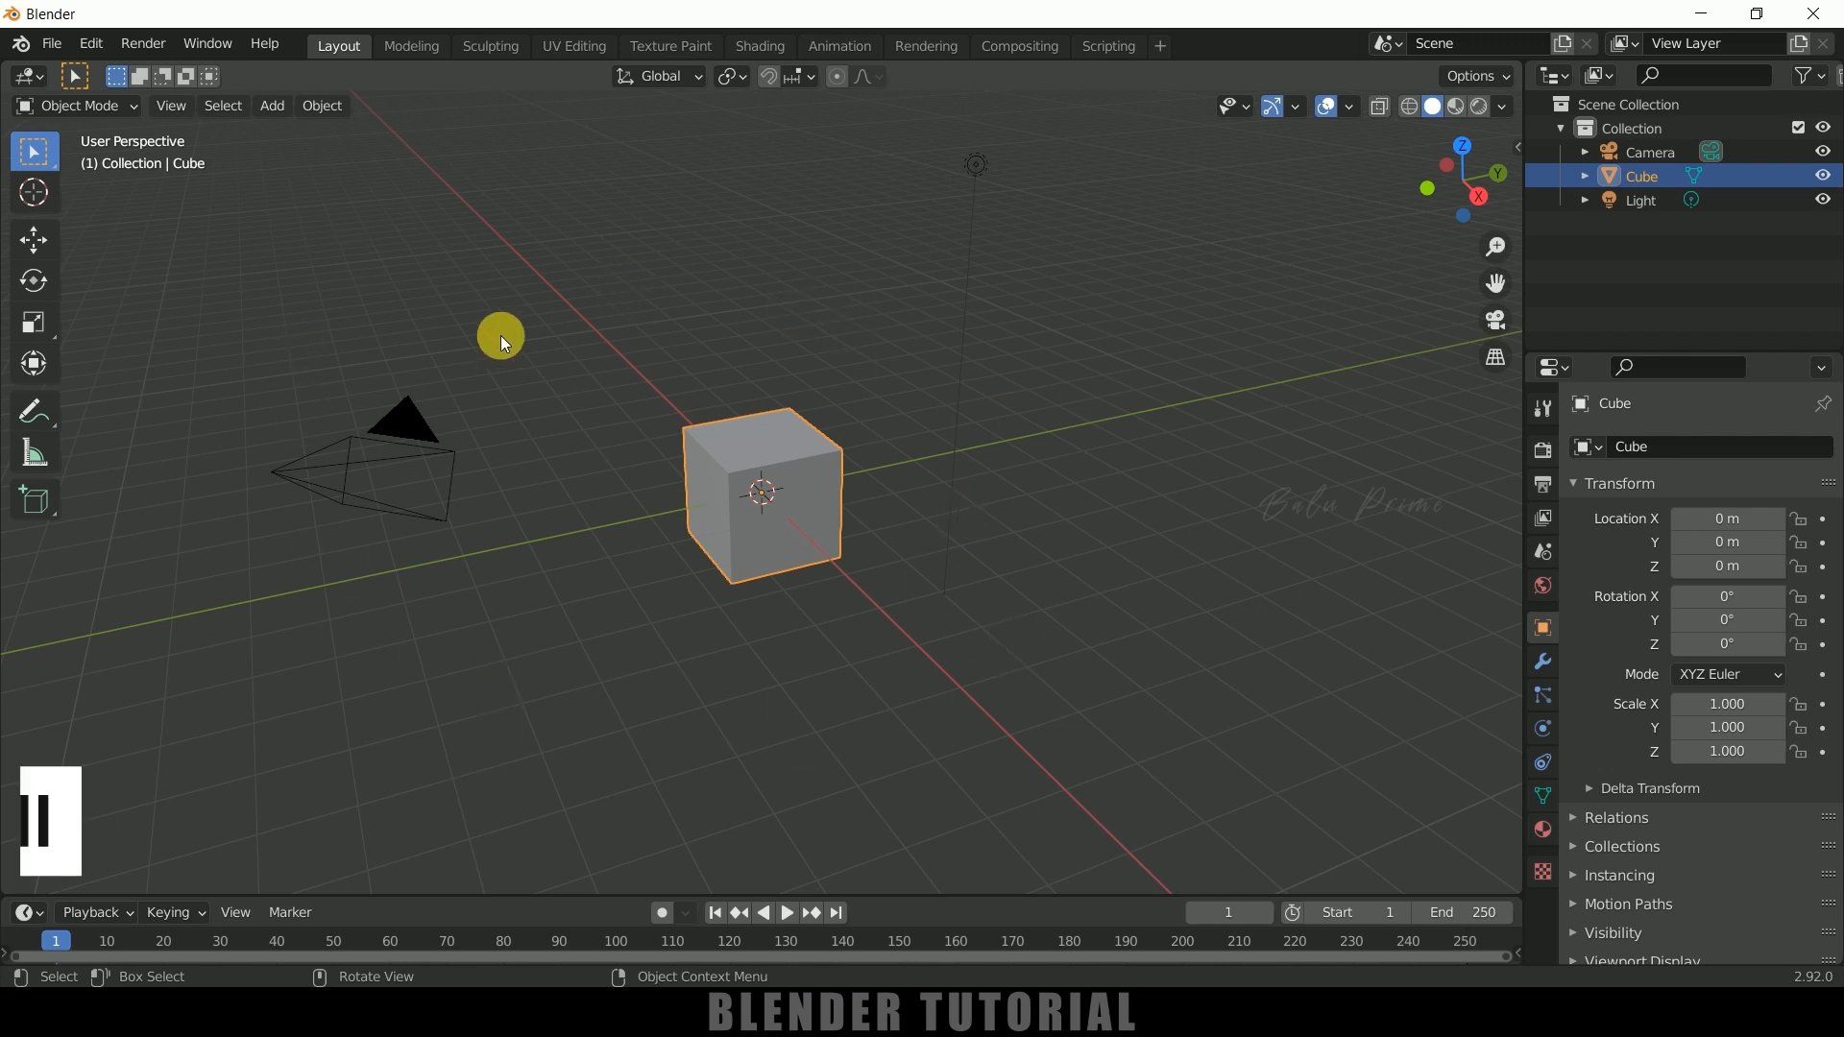
key("a")
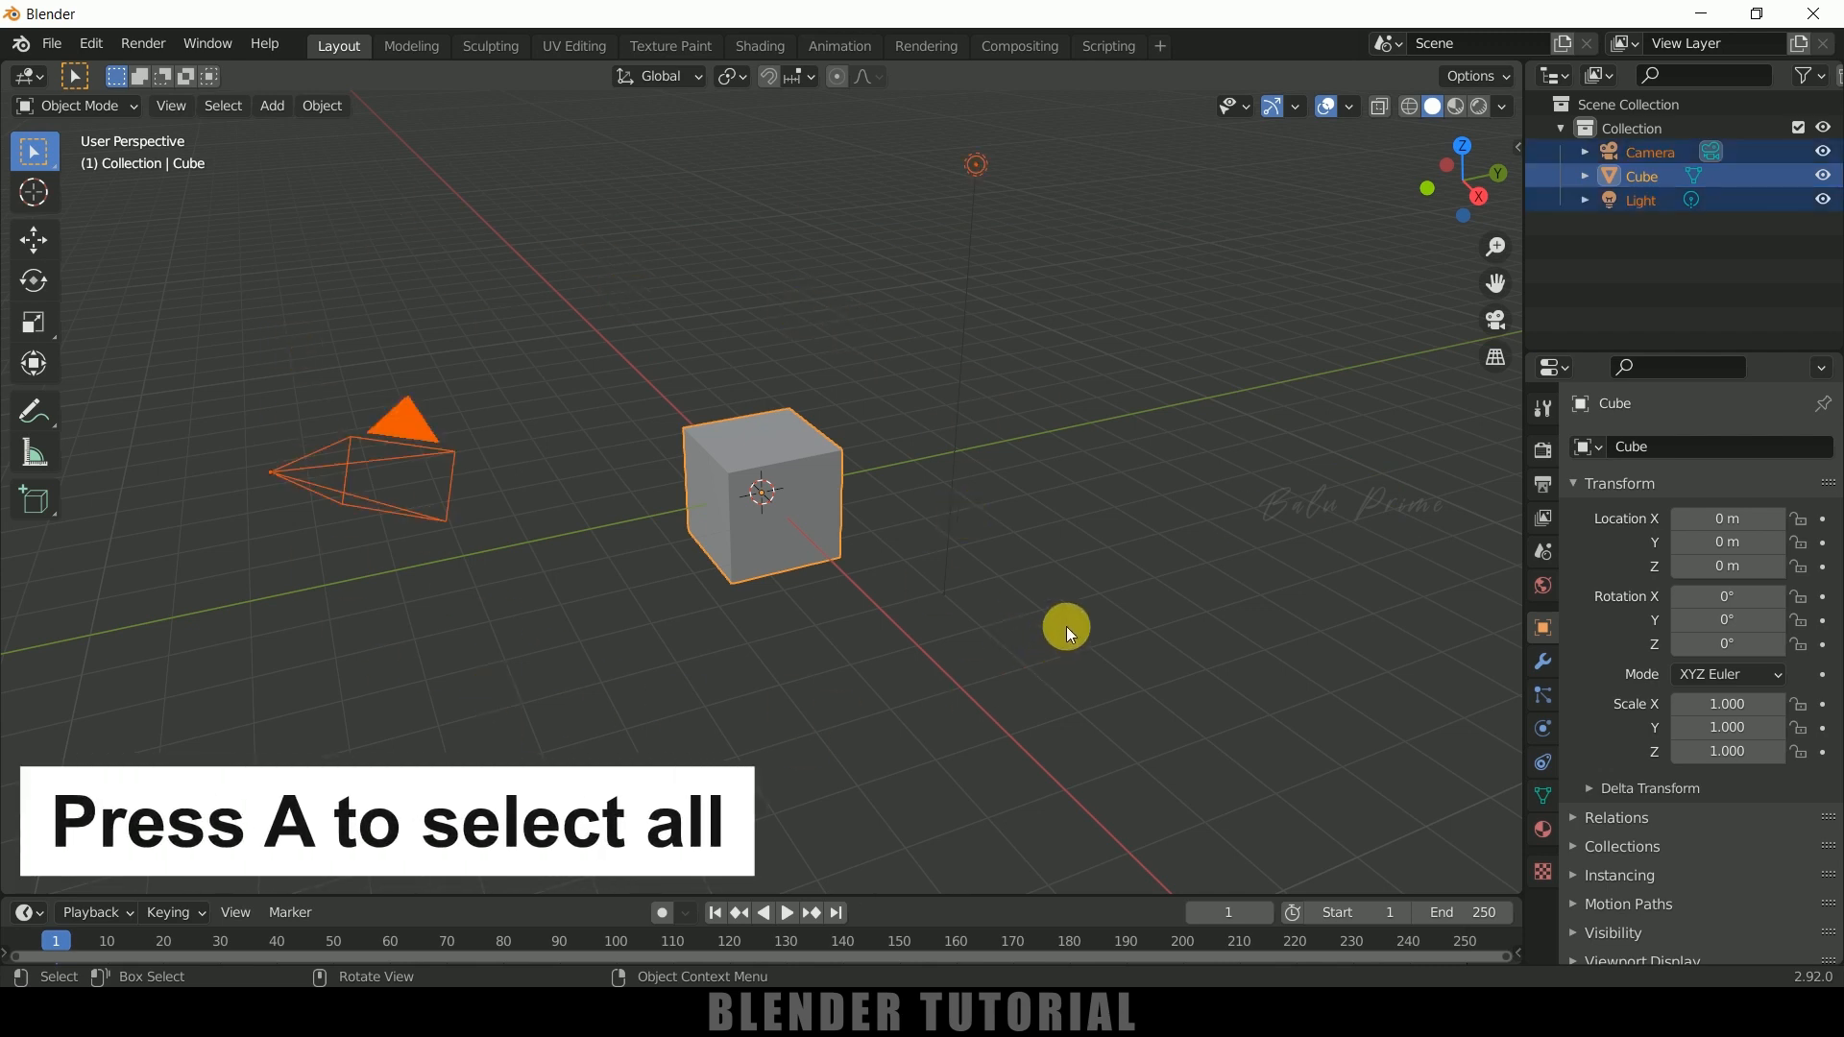
key("Delete")
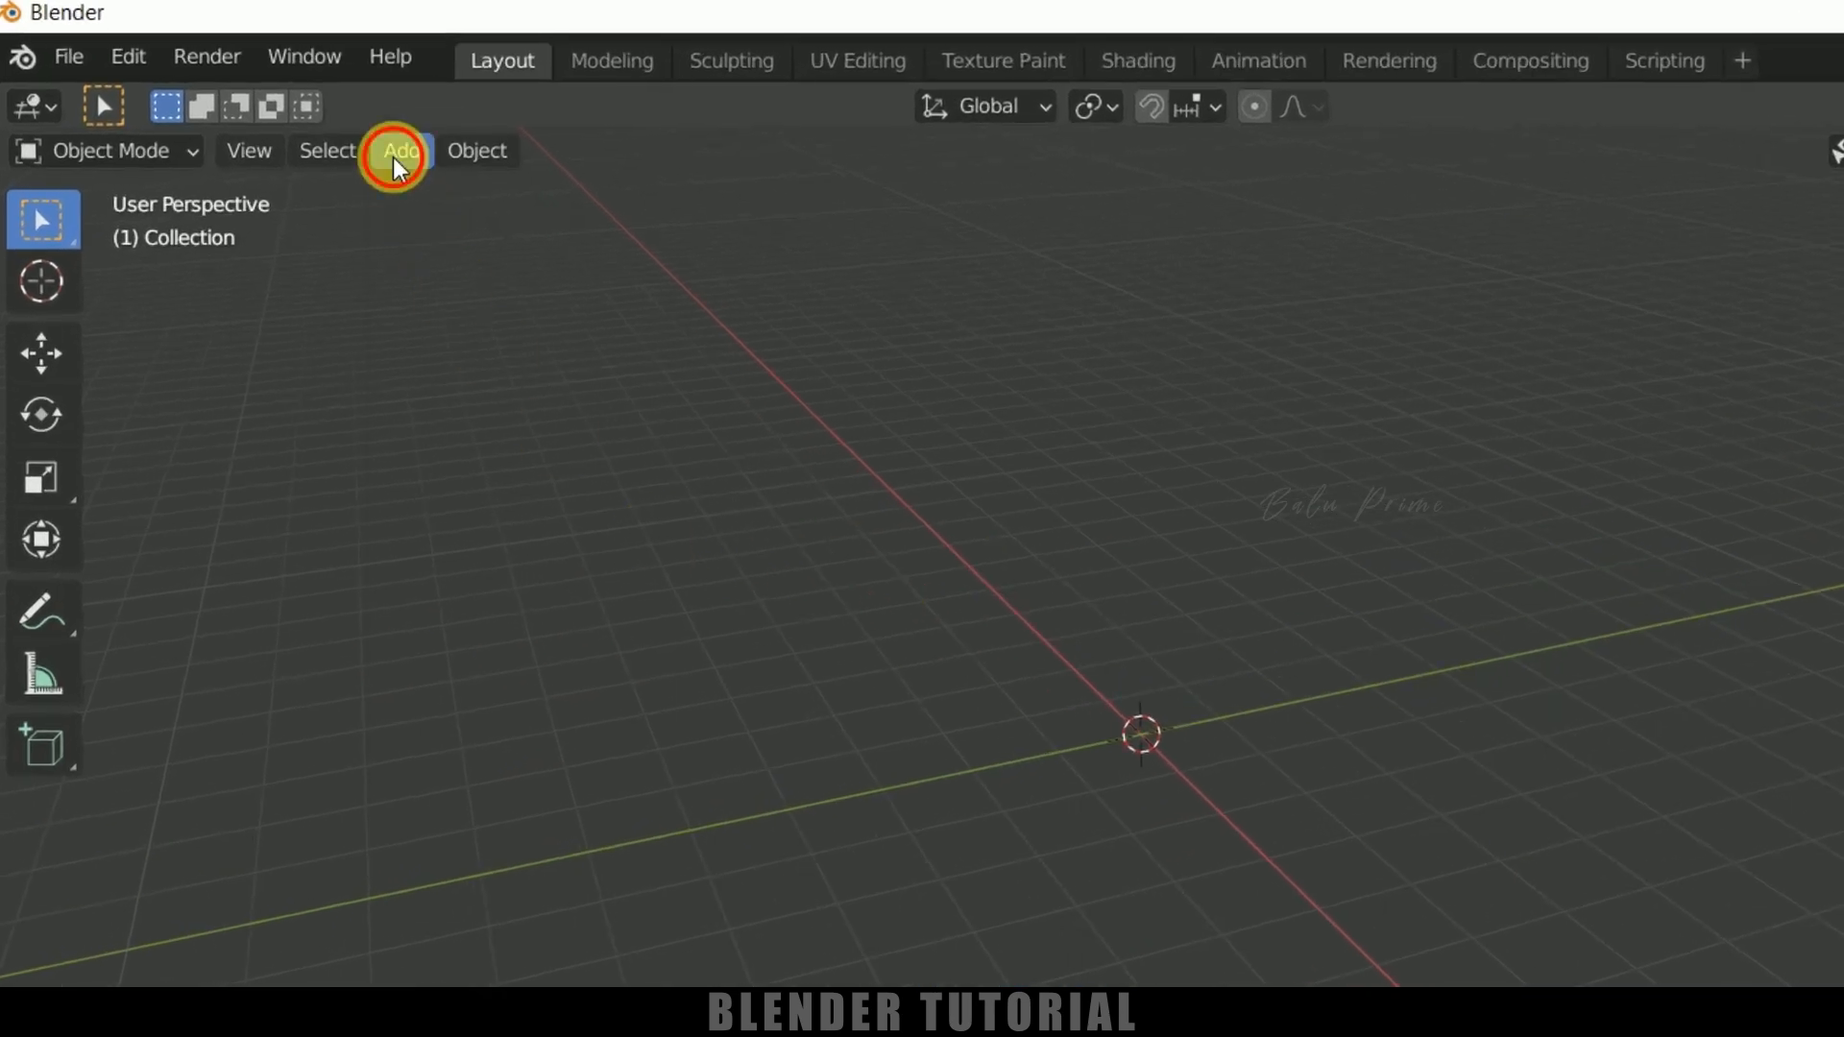
Add a text object at the origin and replace its content with "Snow"
left_click(395, 160)
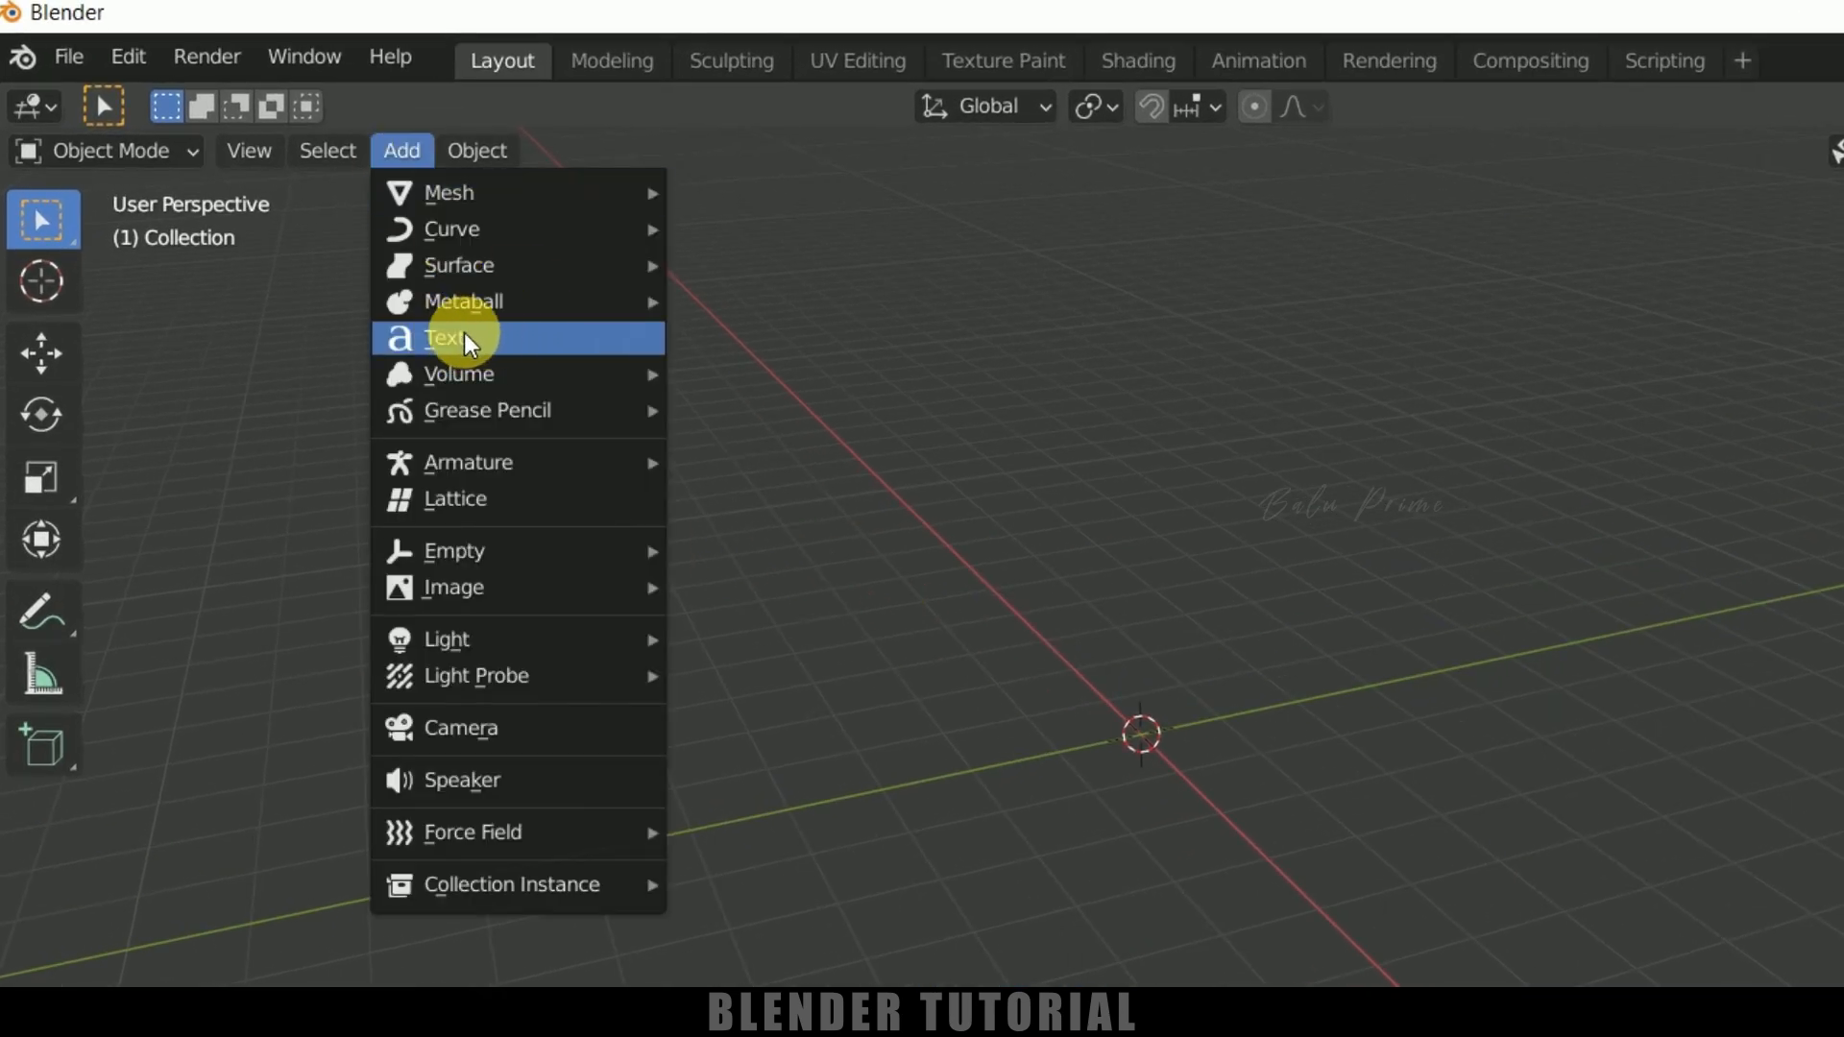
left_click(463, 338)
middle_click_drag(659, 506, 951, 527)
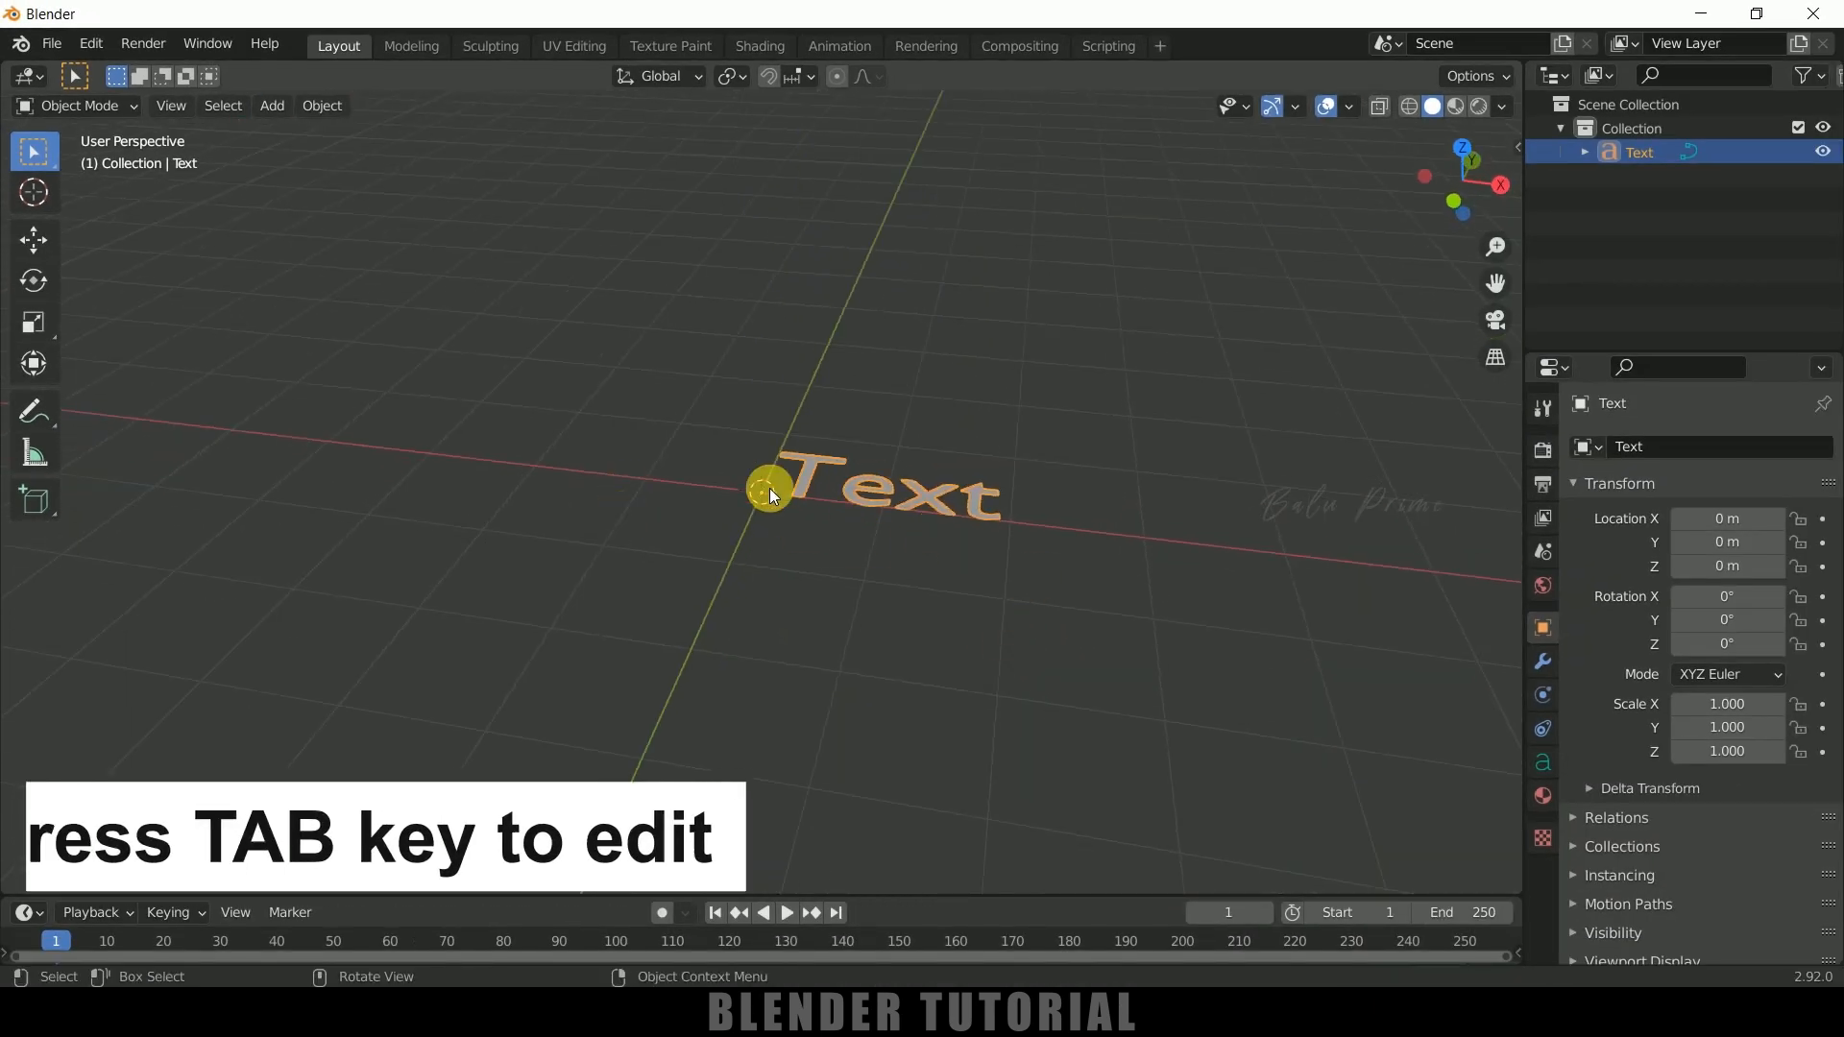
key("Tab")
key("BackSpace")
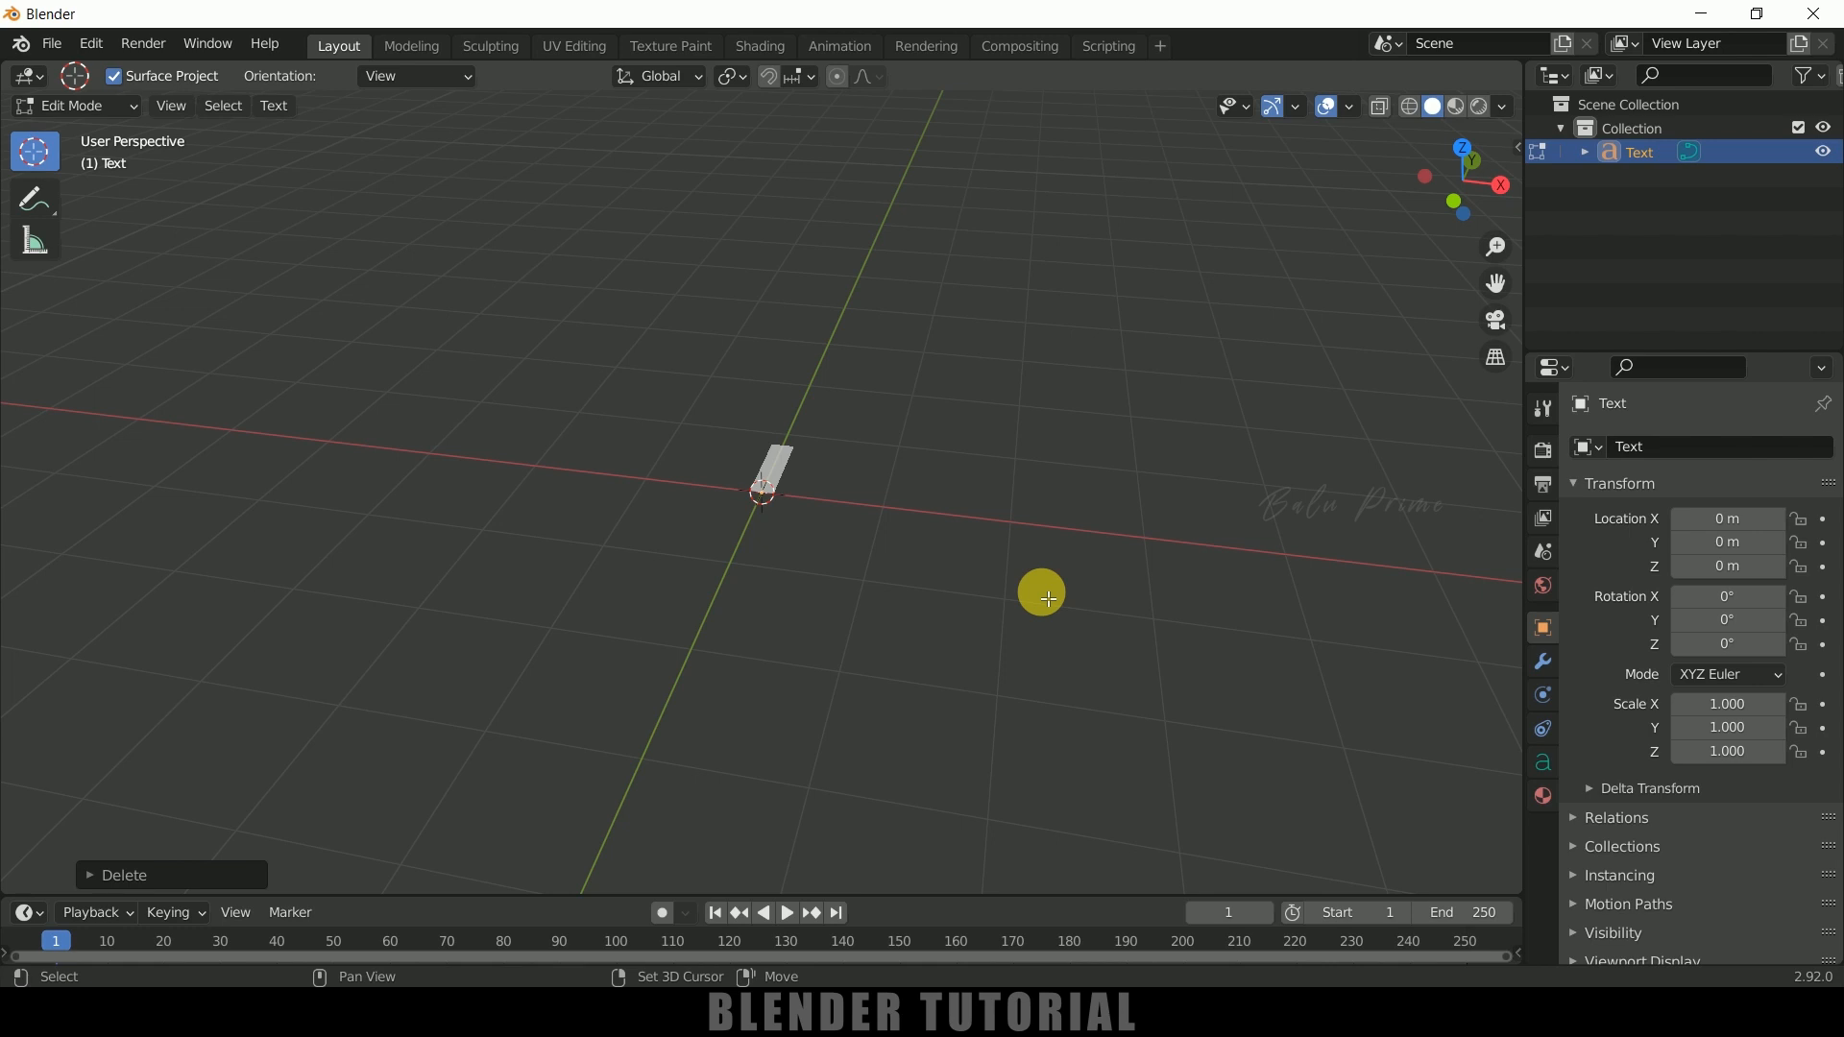
type("Snow")
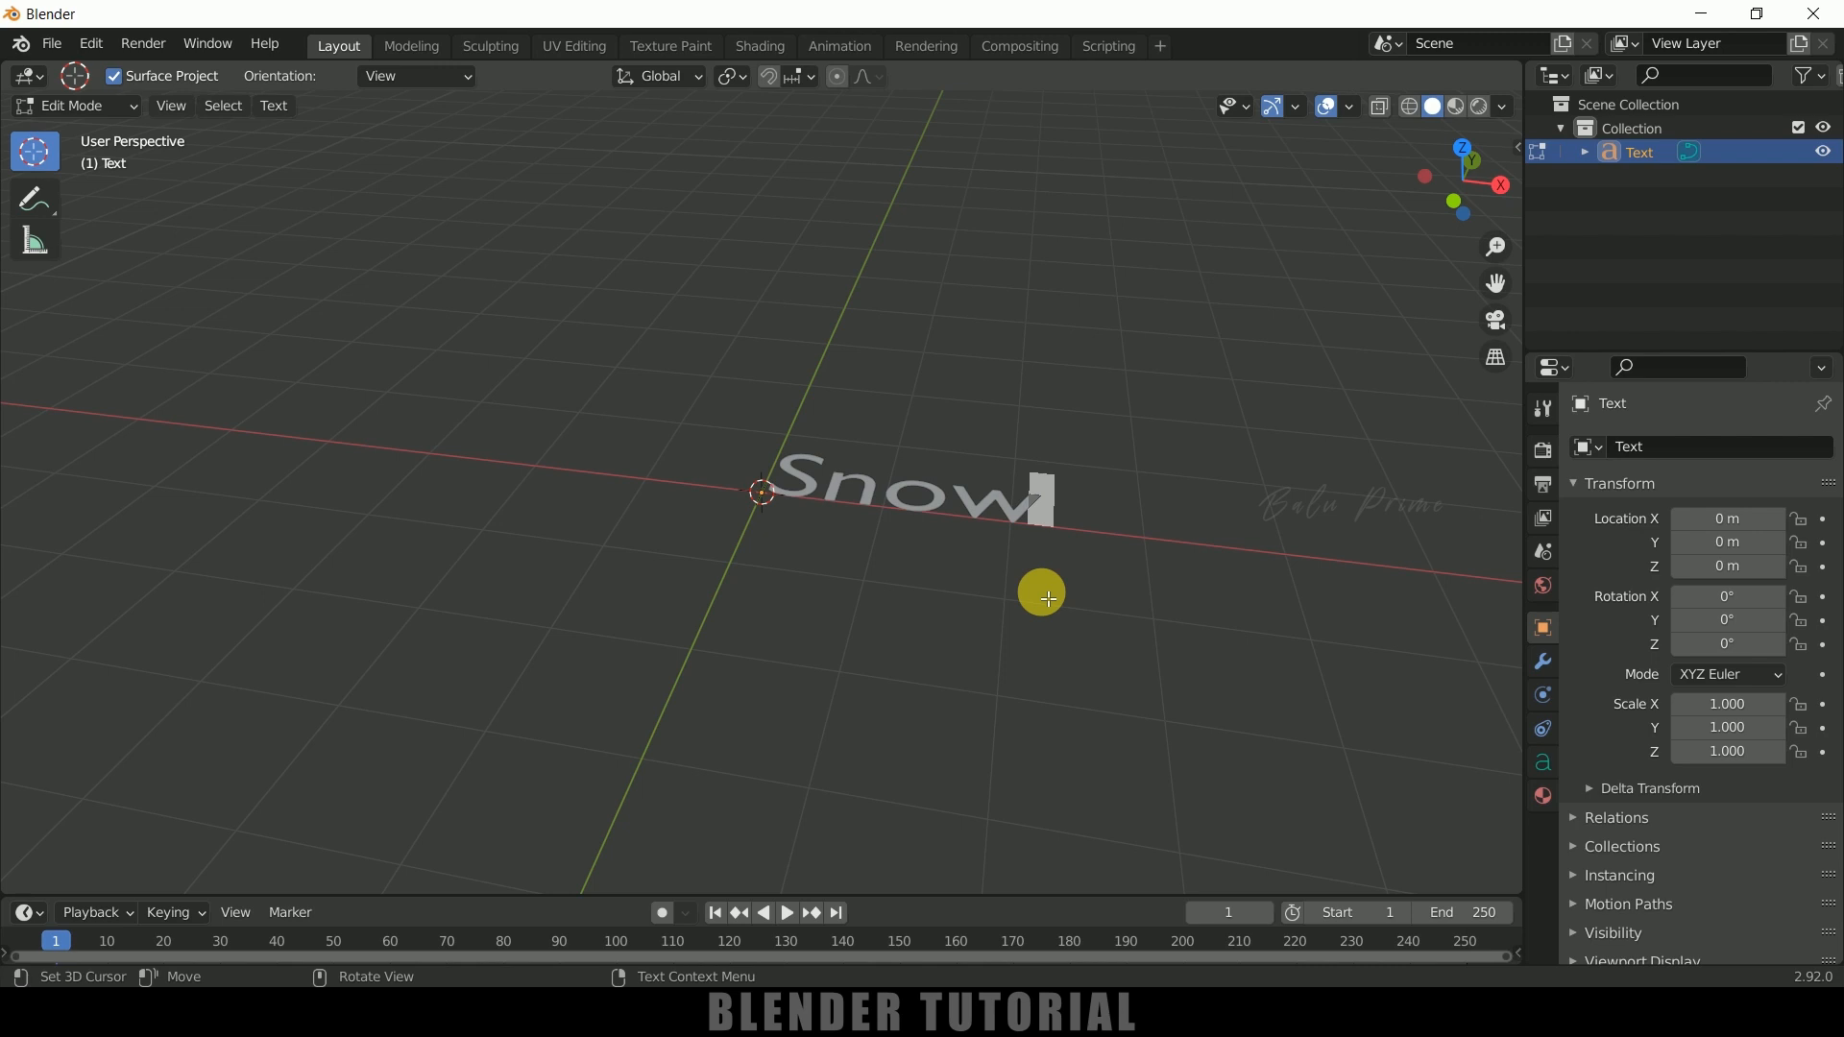
key("Tab")
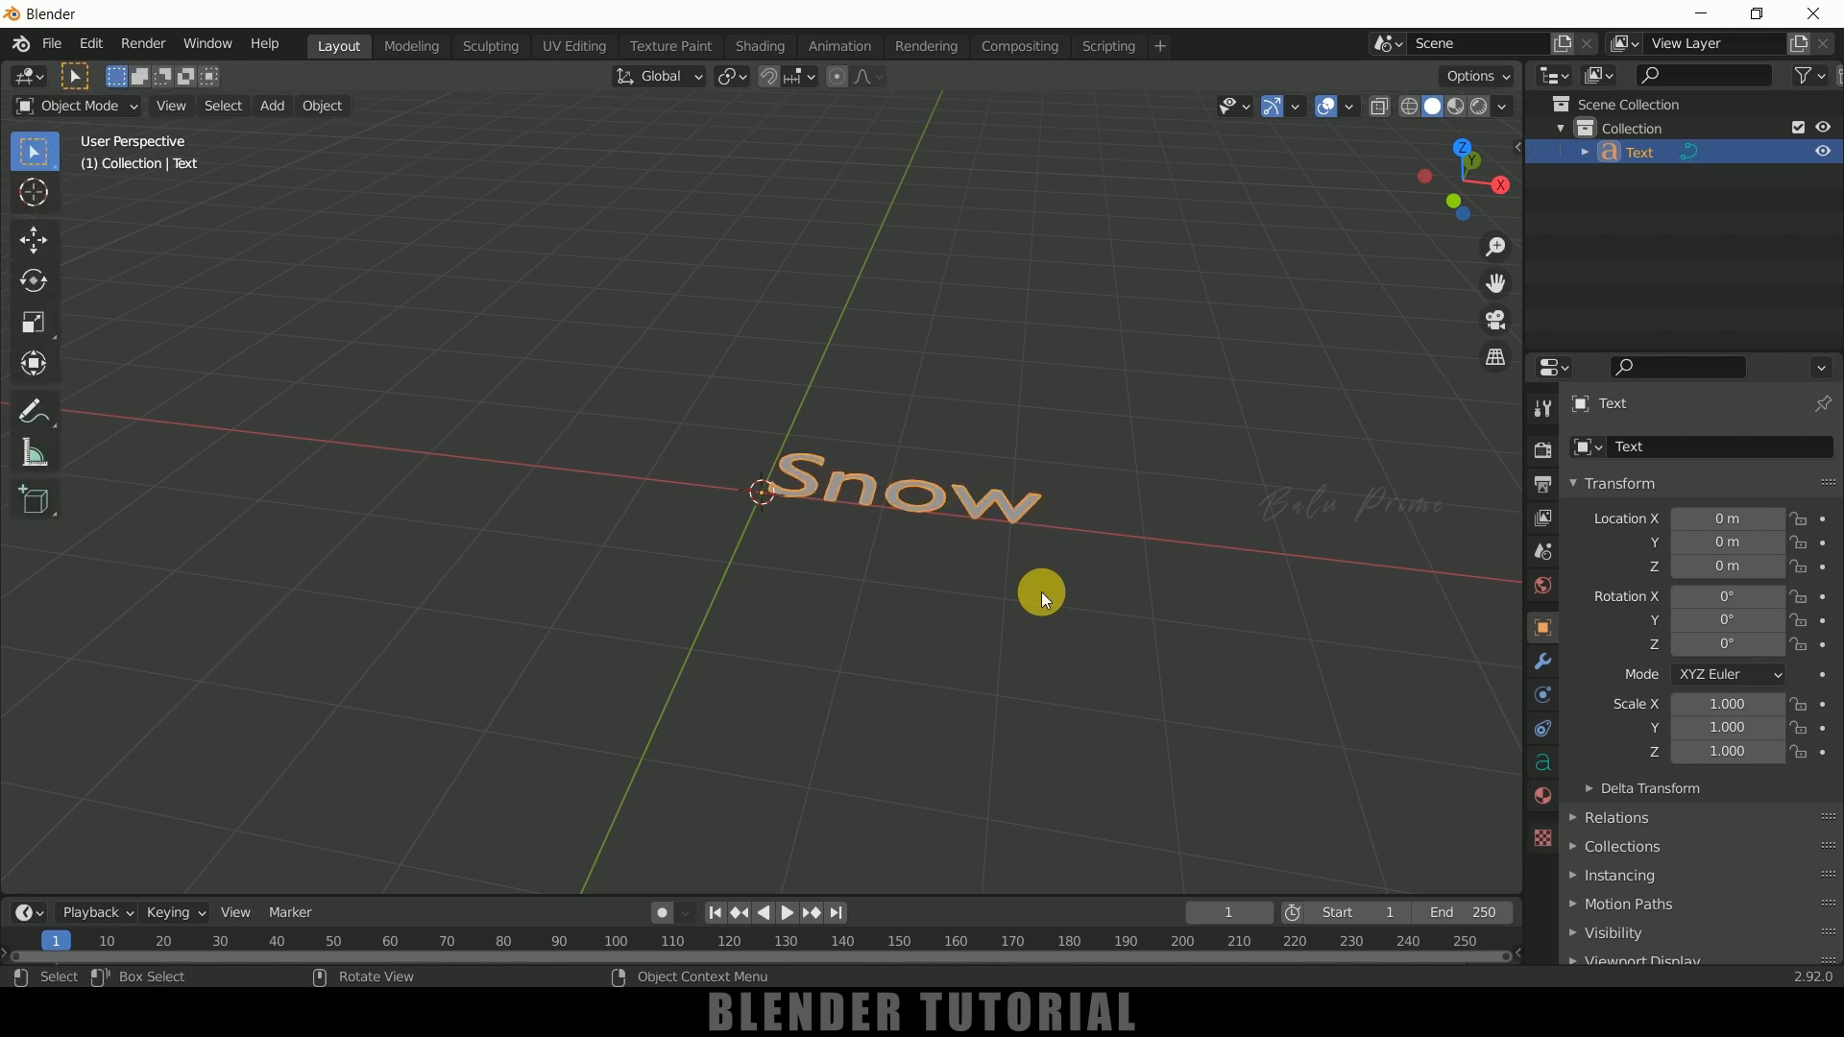
Stand the text upright by setting its X rotation to 90°, and activate the Move tool
left_click(39, 284)
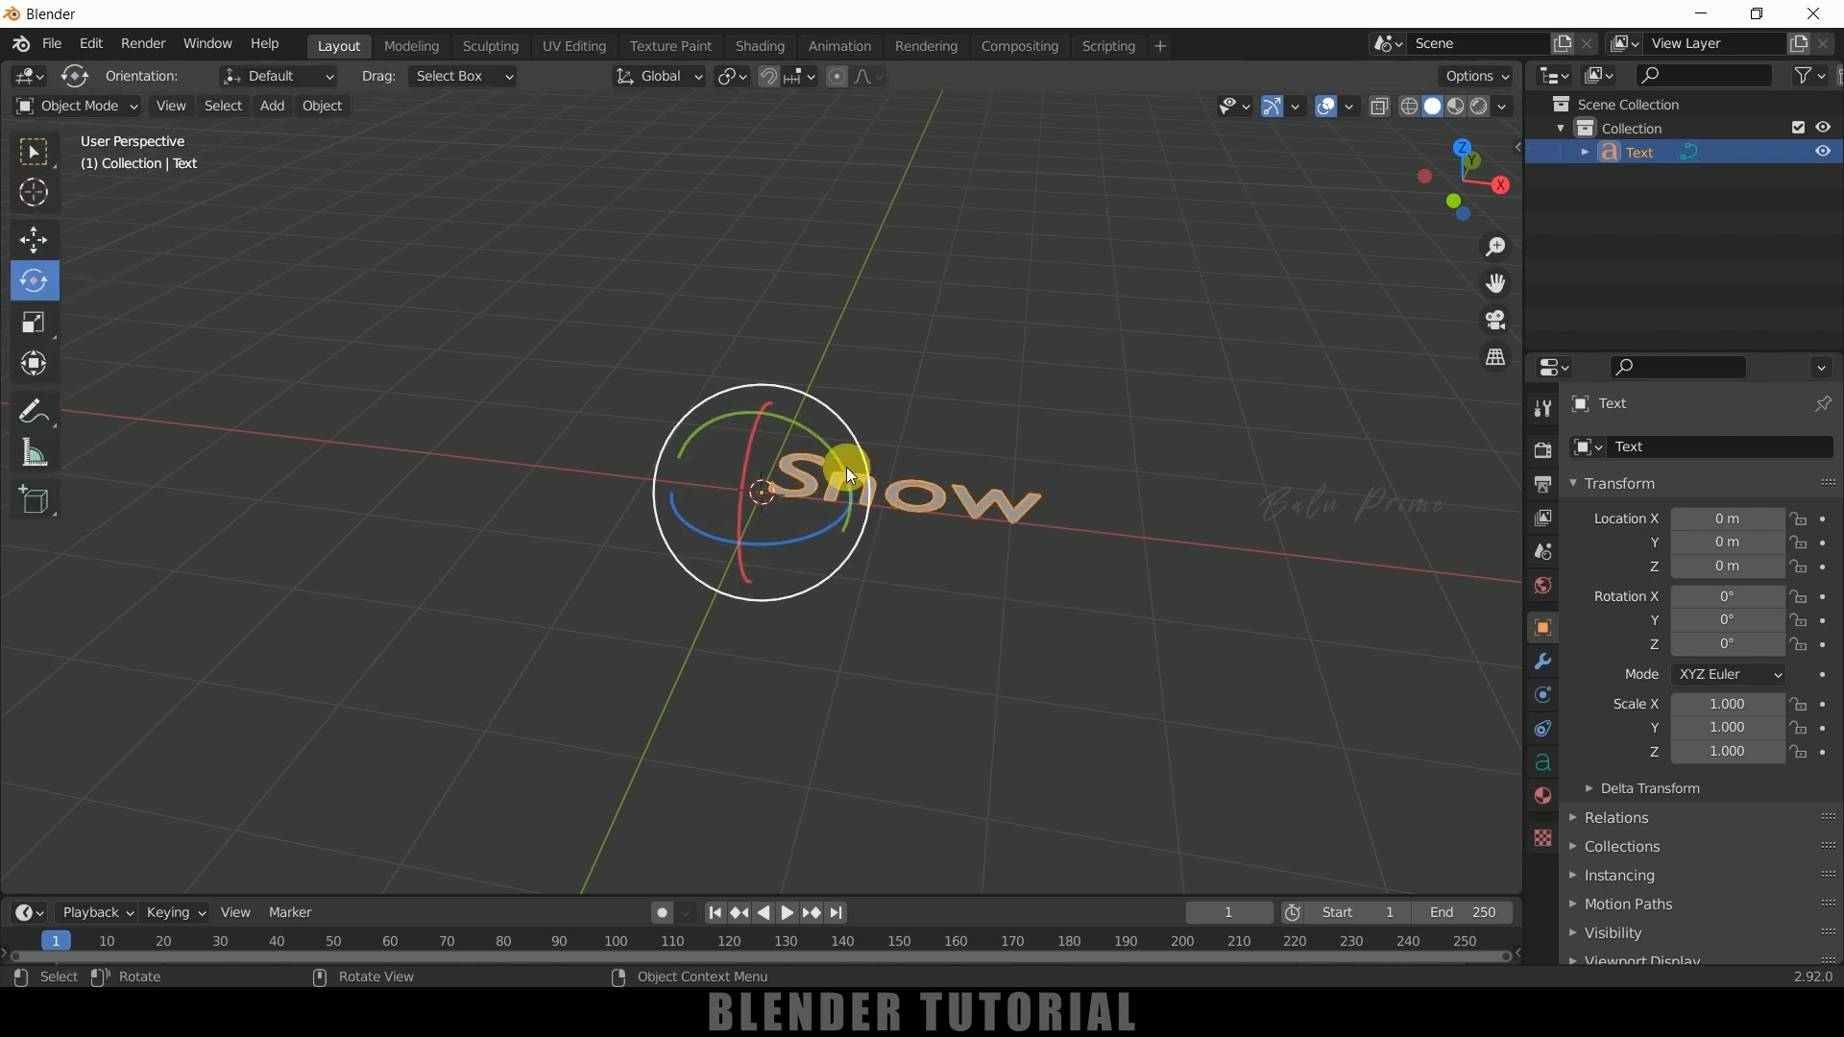
left_click_drag(745, 436, 1536, 656)
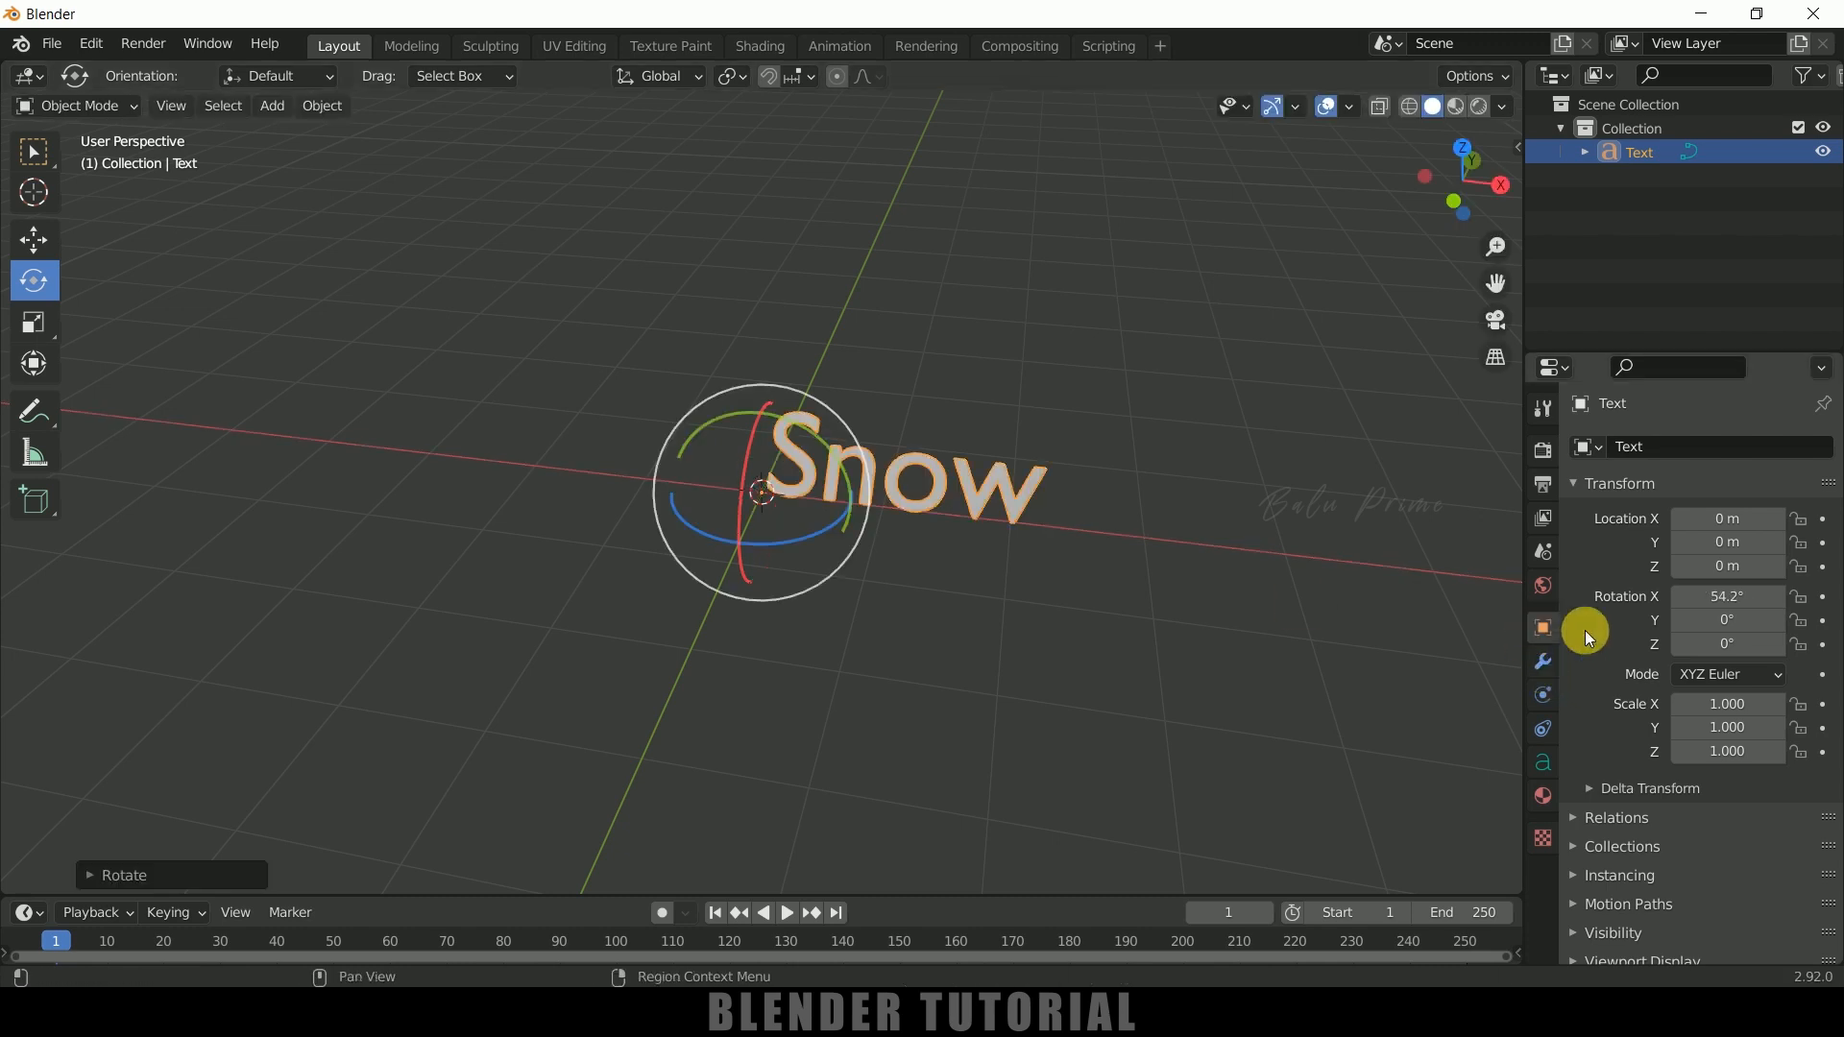
key("Return")
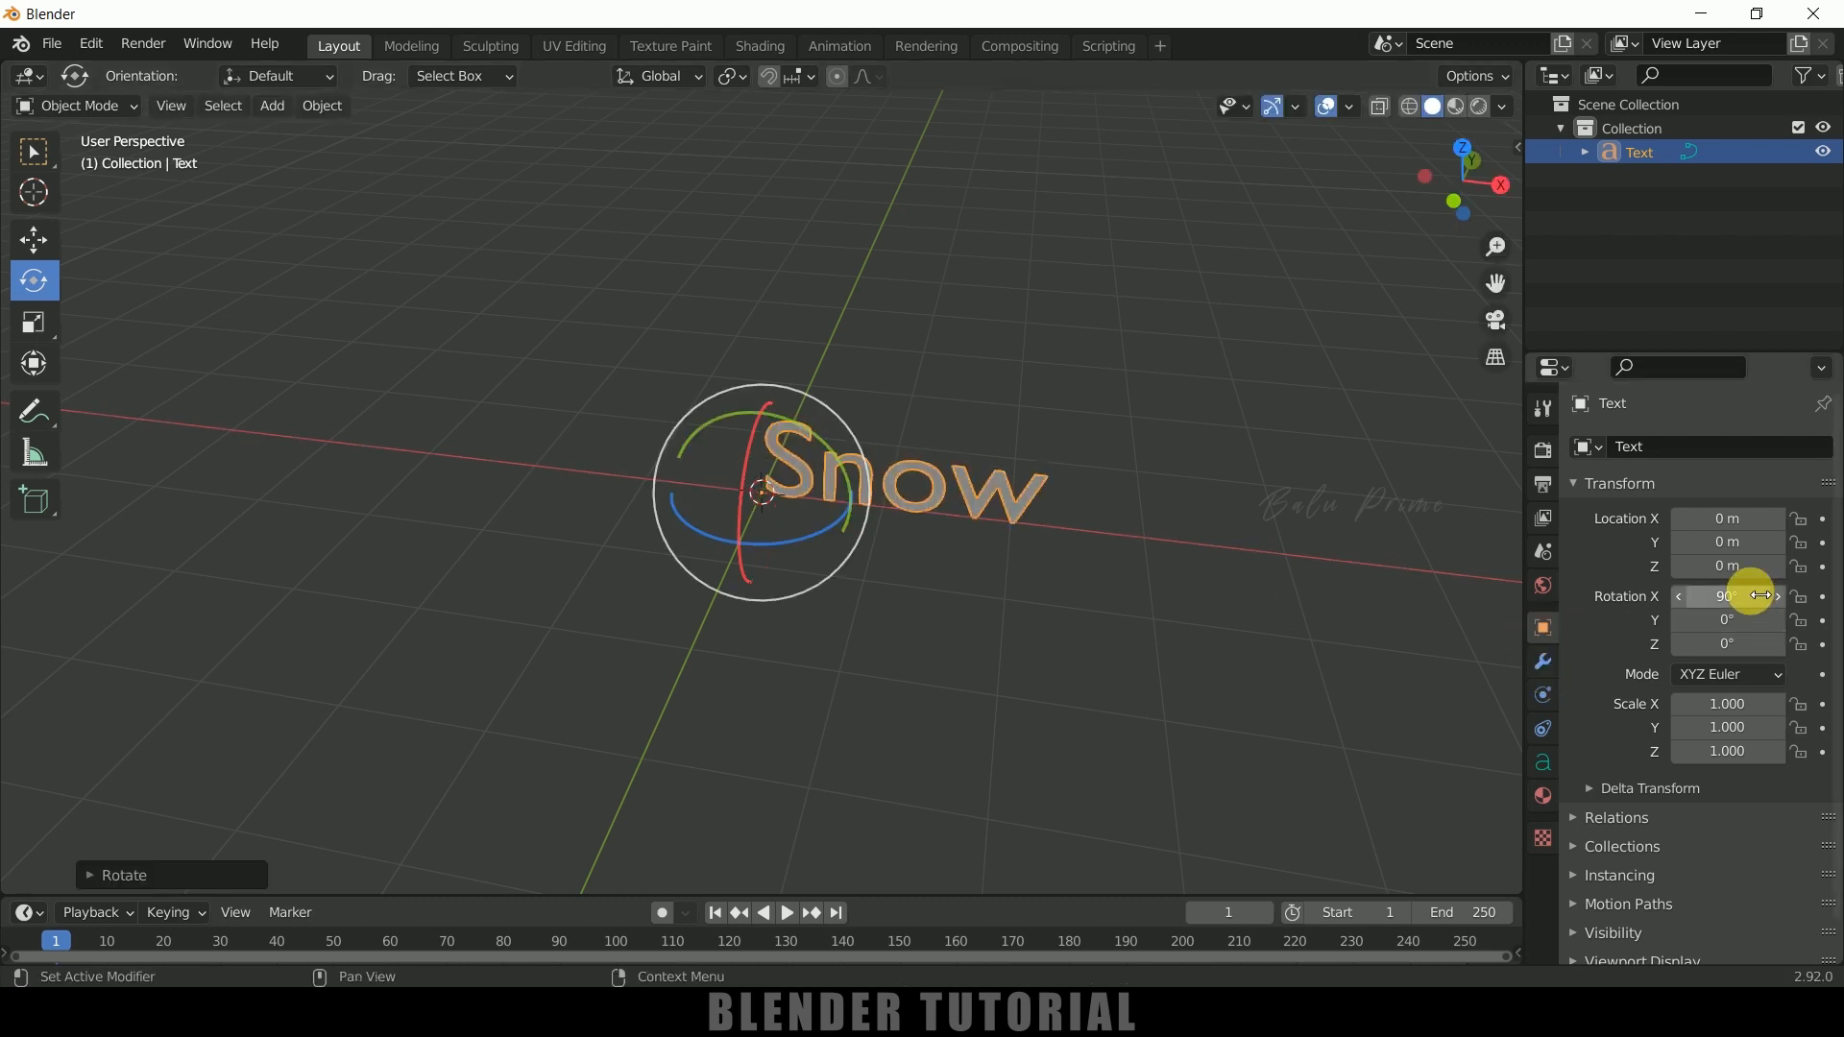
left_click(43, 246)
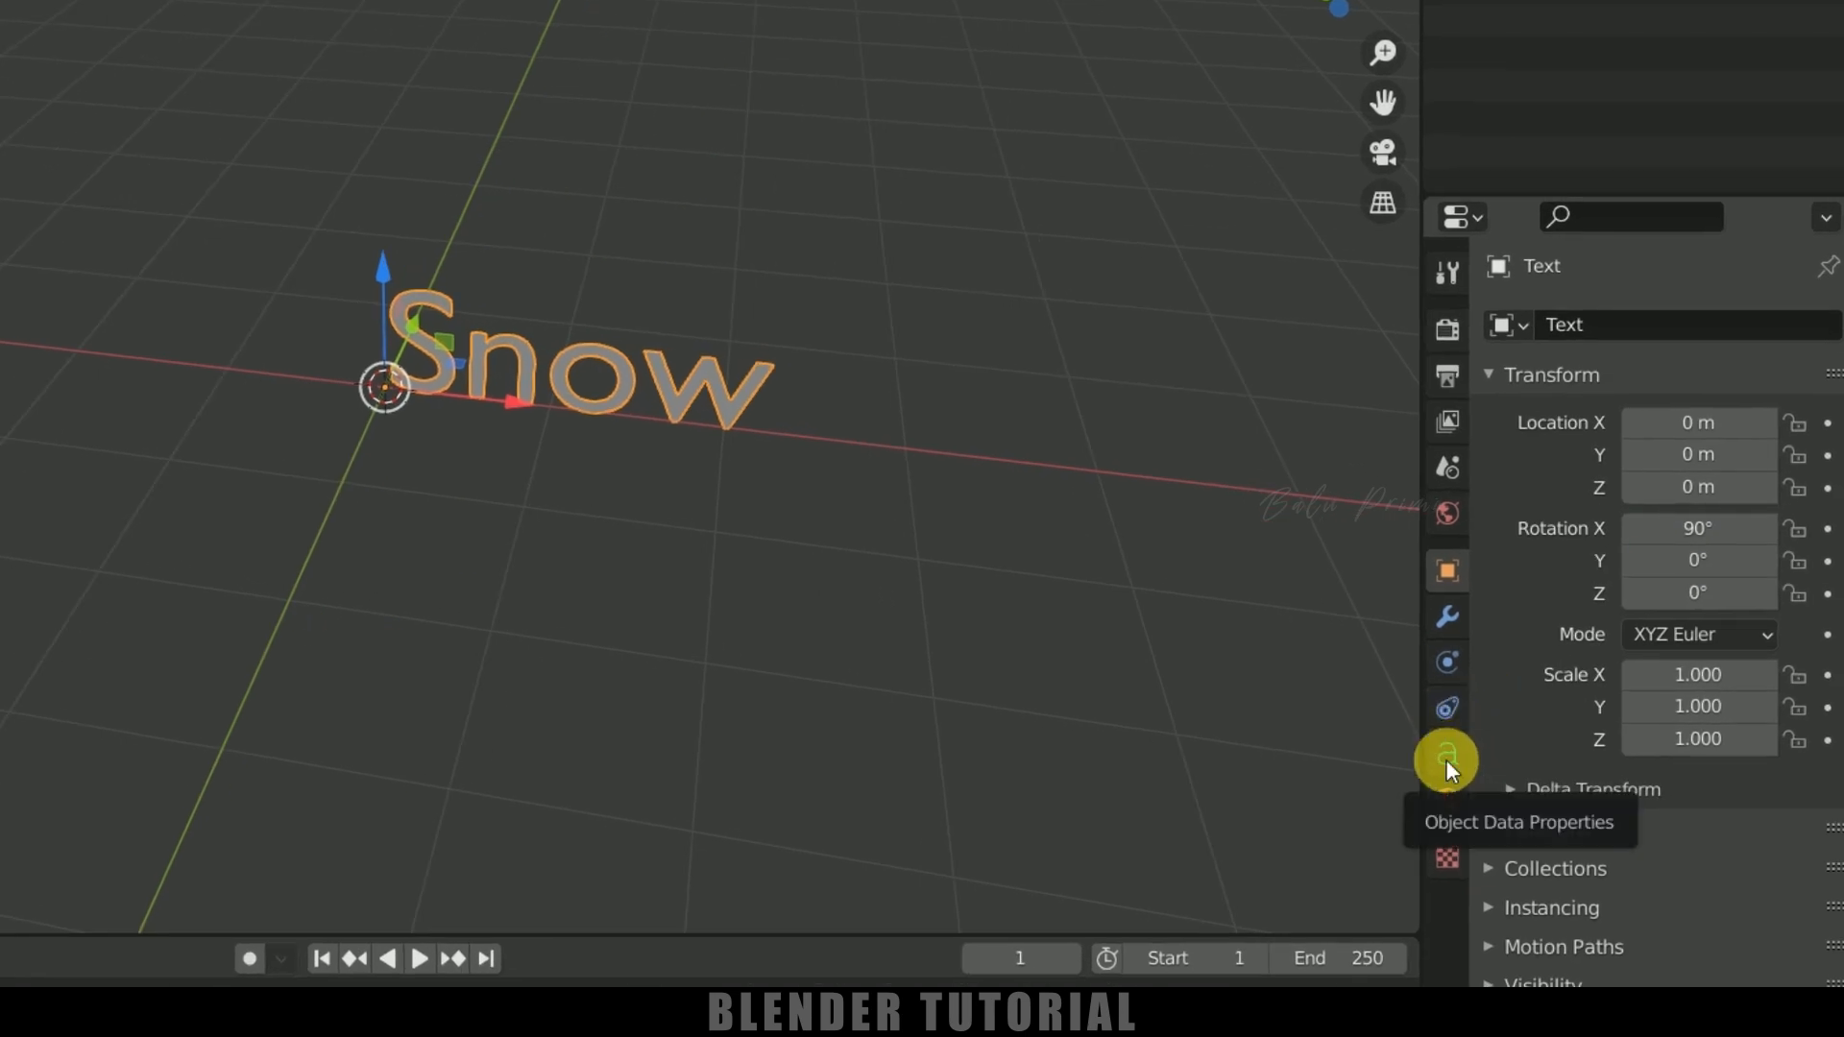
Set the horizontal alignment of the text paragraph to Center
left_click(1447, 760)
scroll(1556, 816, "down", 2)
scroll(1560, 812, "down", 2)
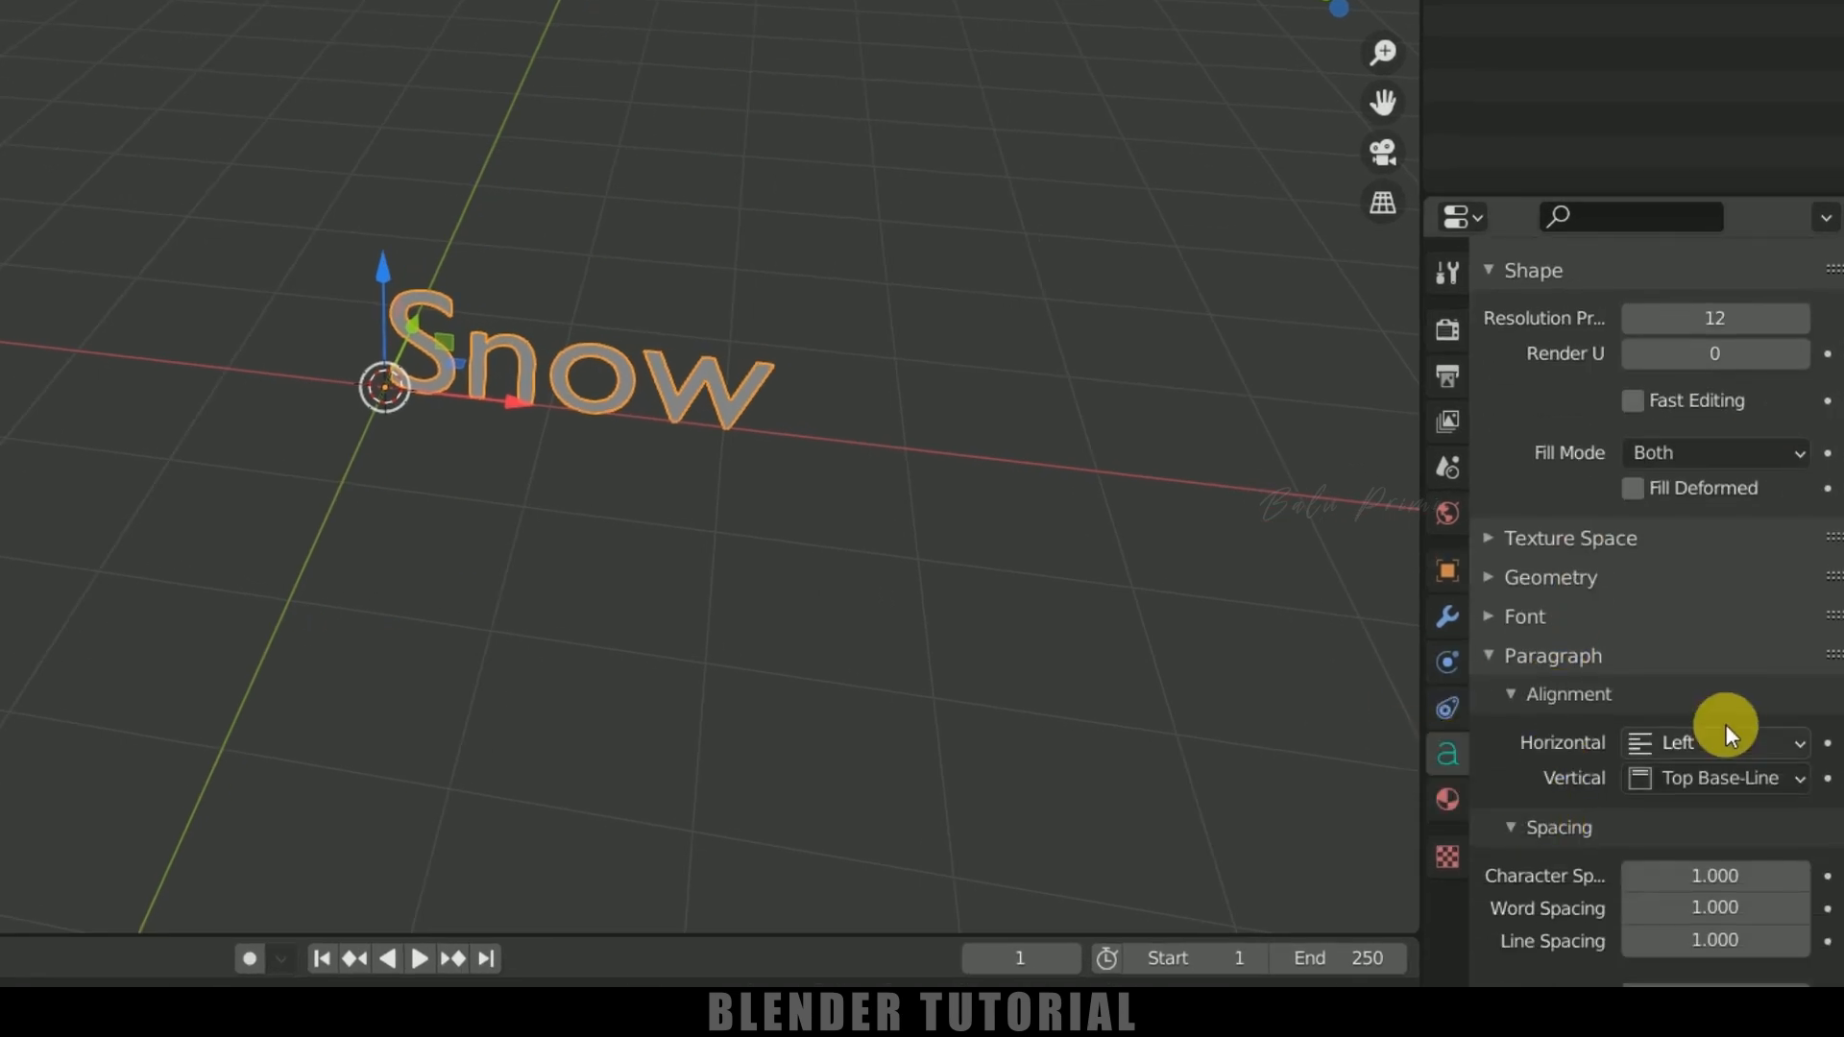
left_click(1723, 753)
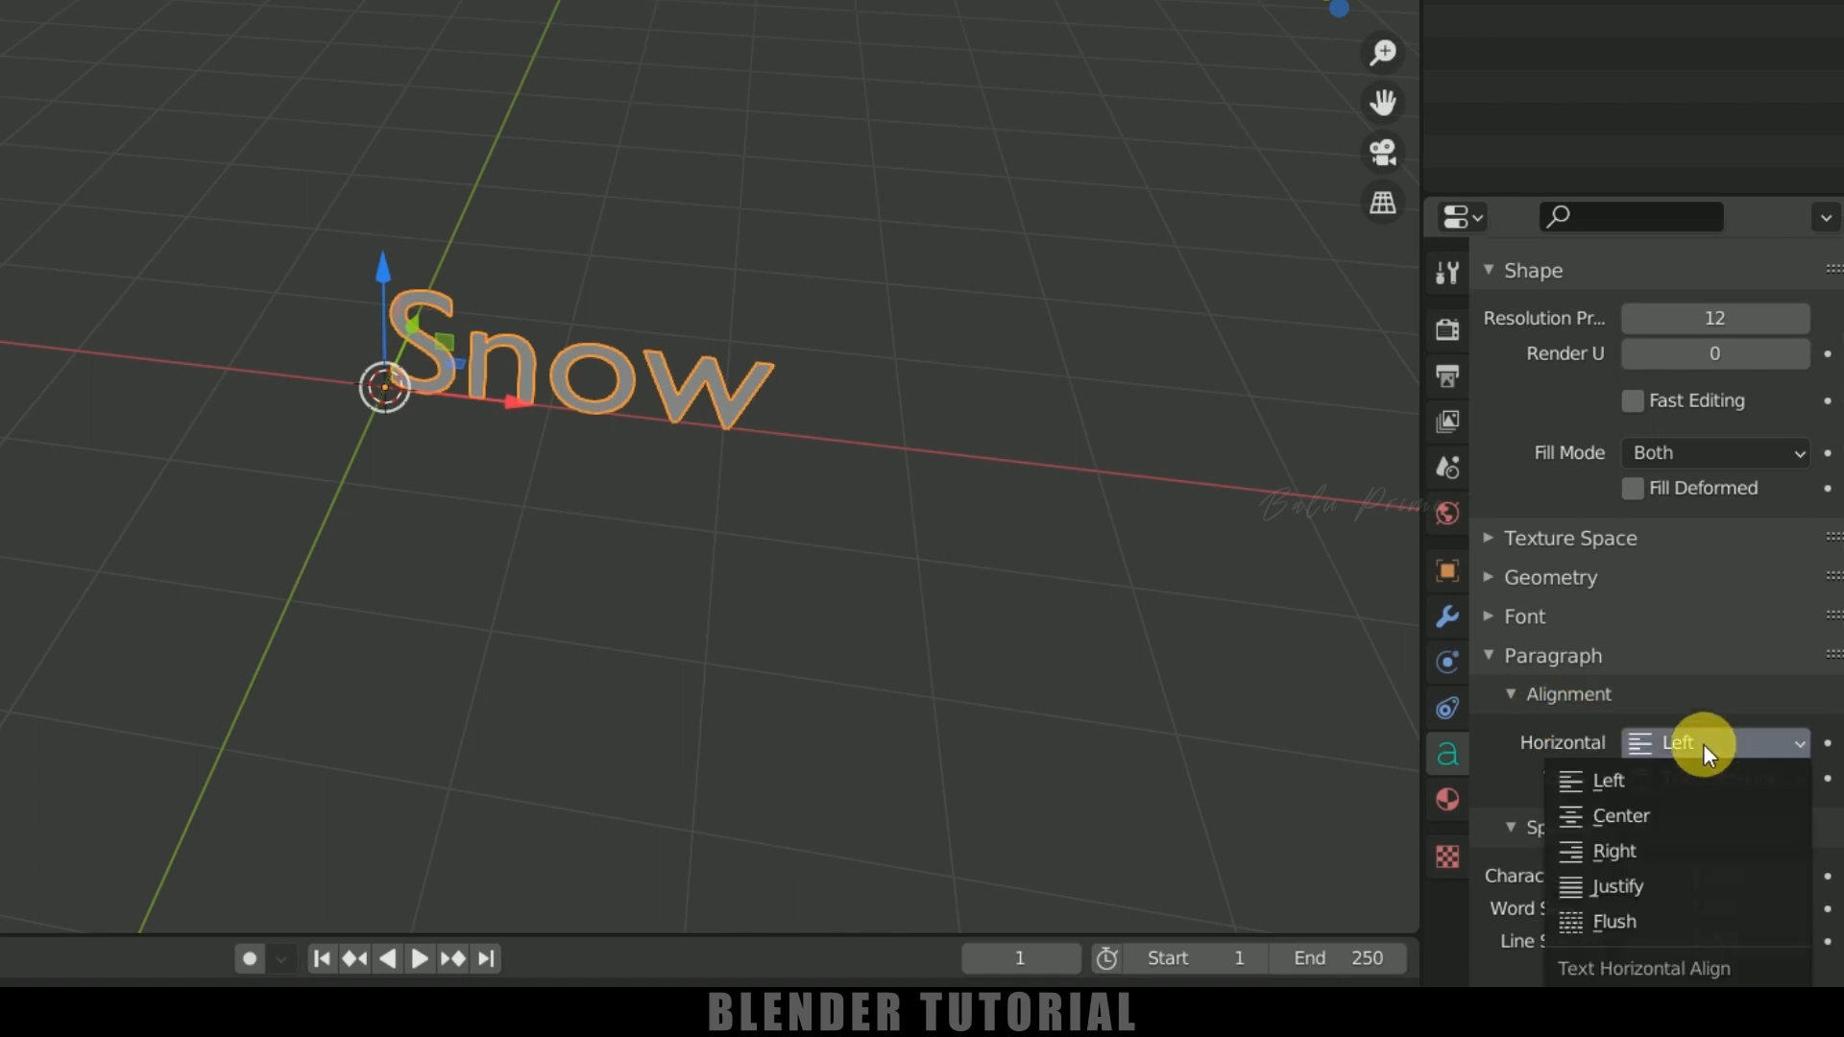
left_click(1621, 815)
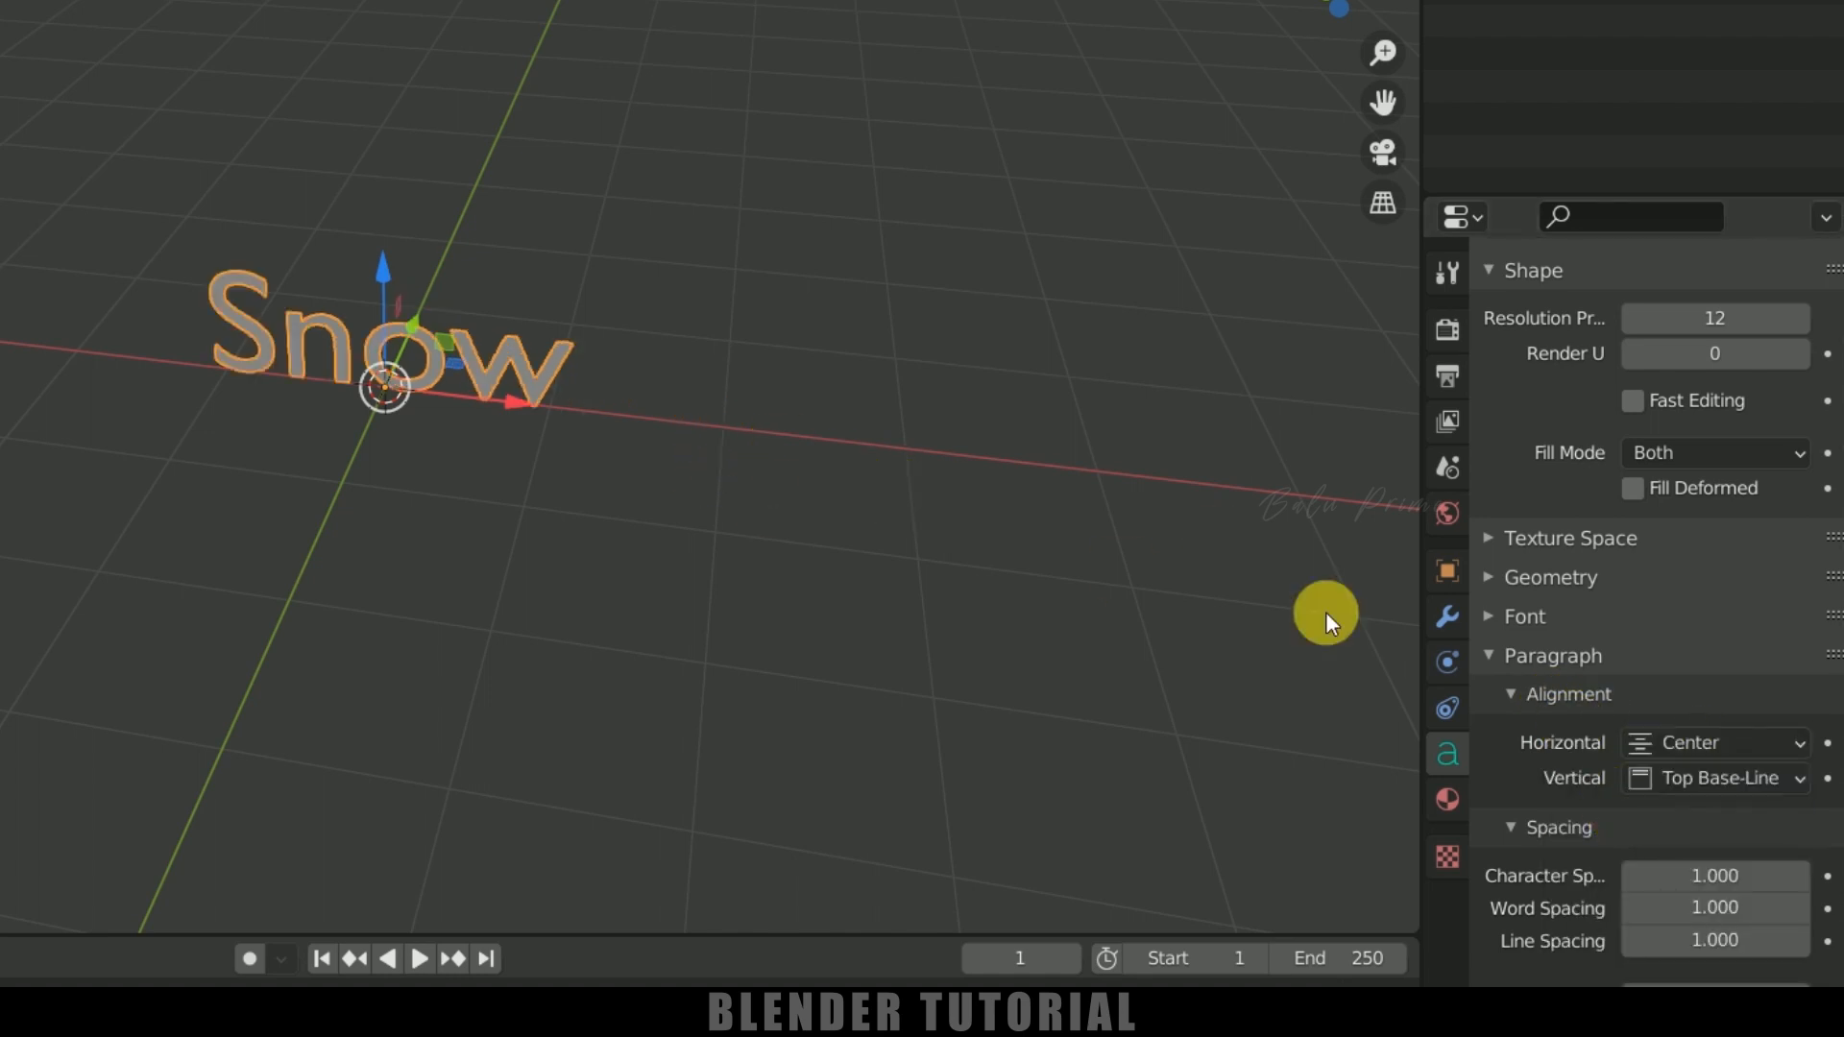
Give the text depth by setting its geometry Extrude value to 0.15 m
left_click(1478, 576)
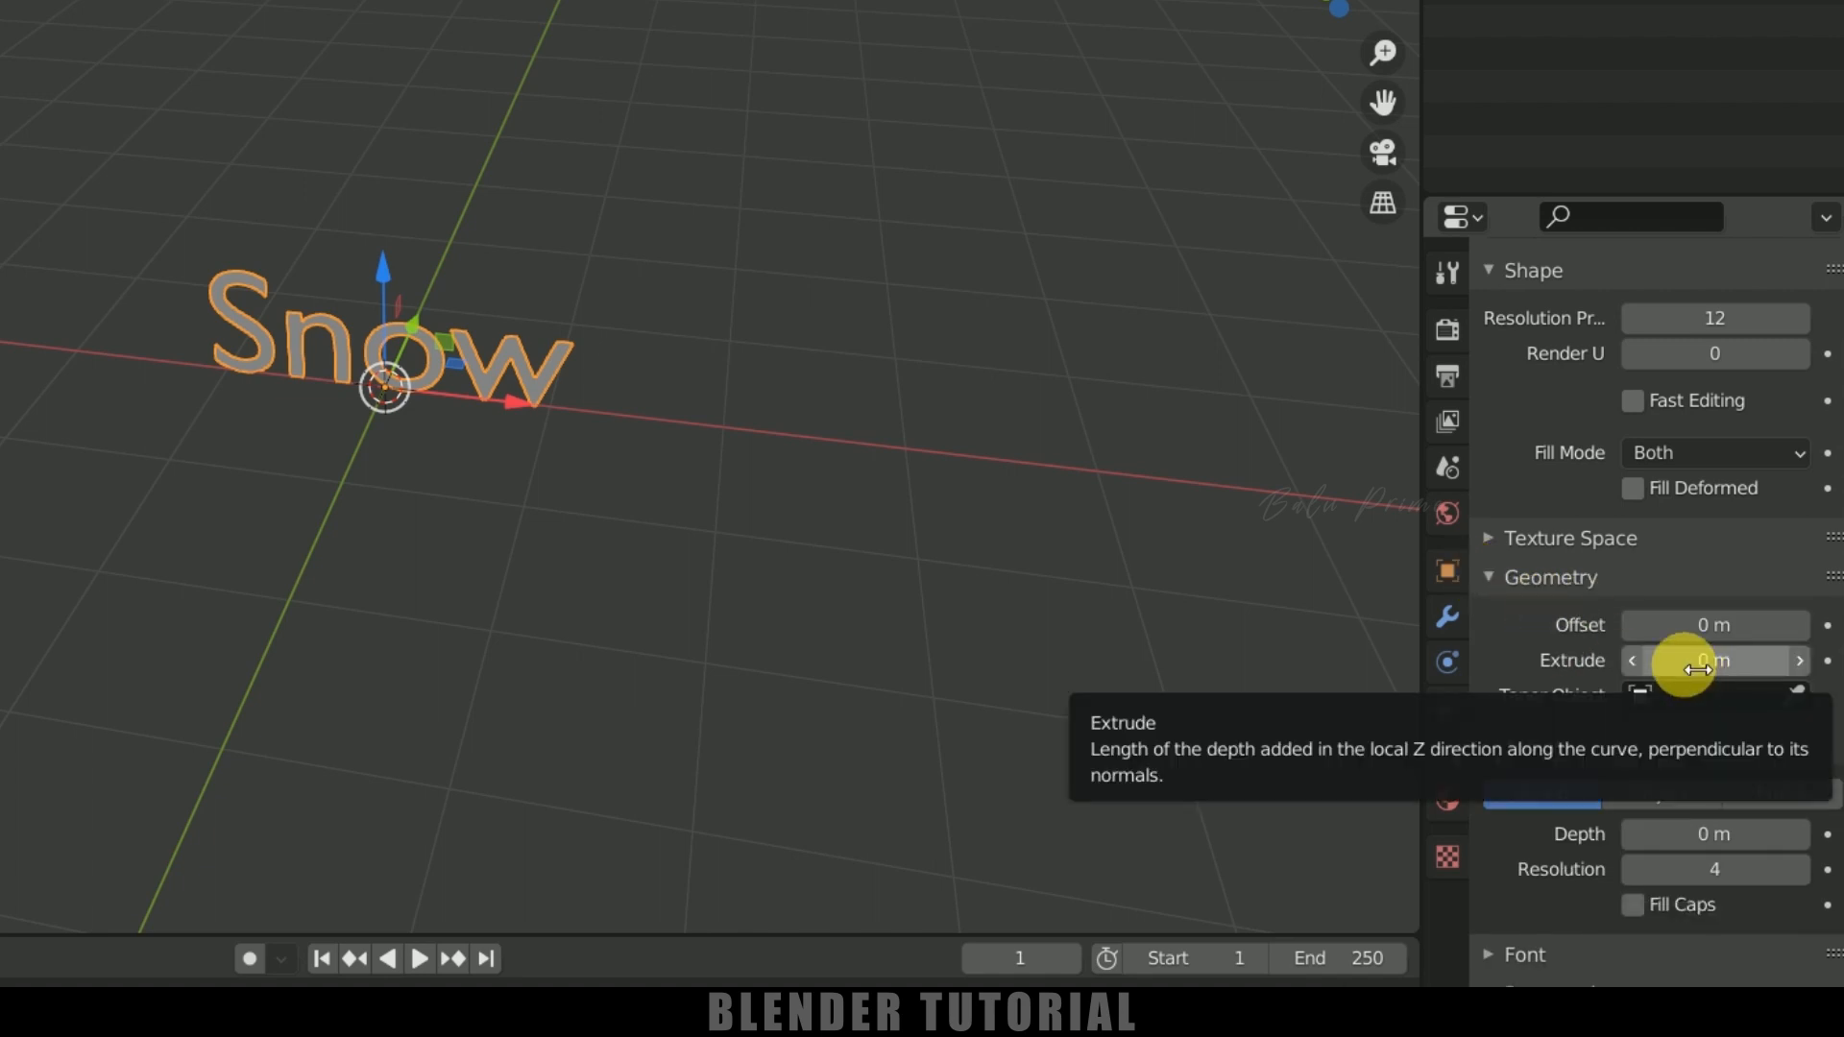
left_click_drag(1698, 670, 1767, 669)
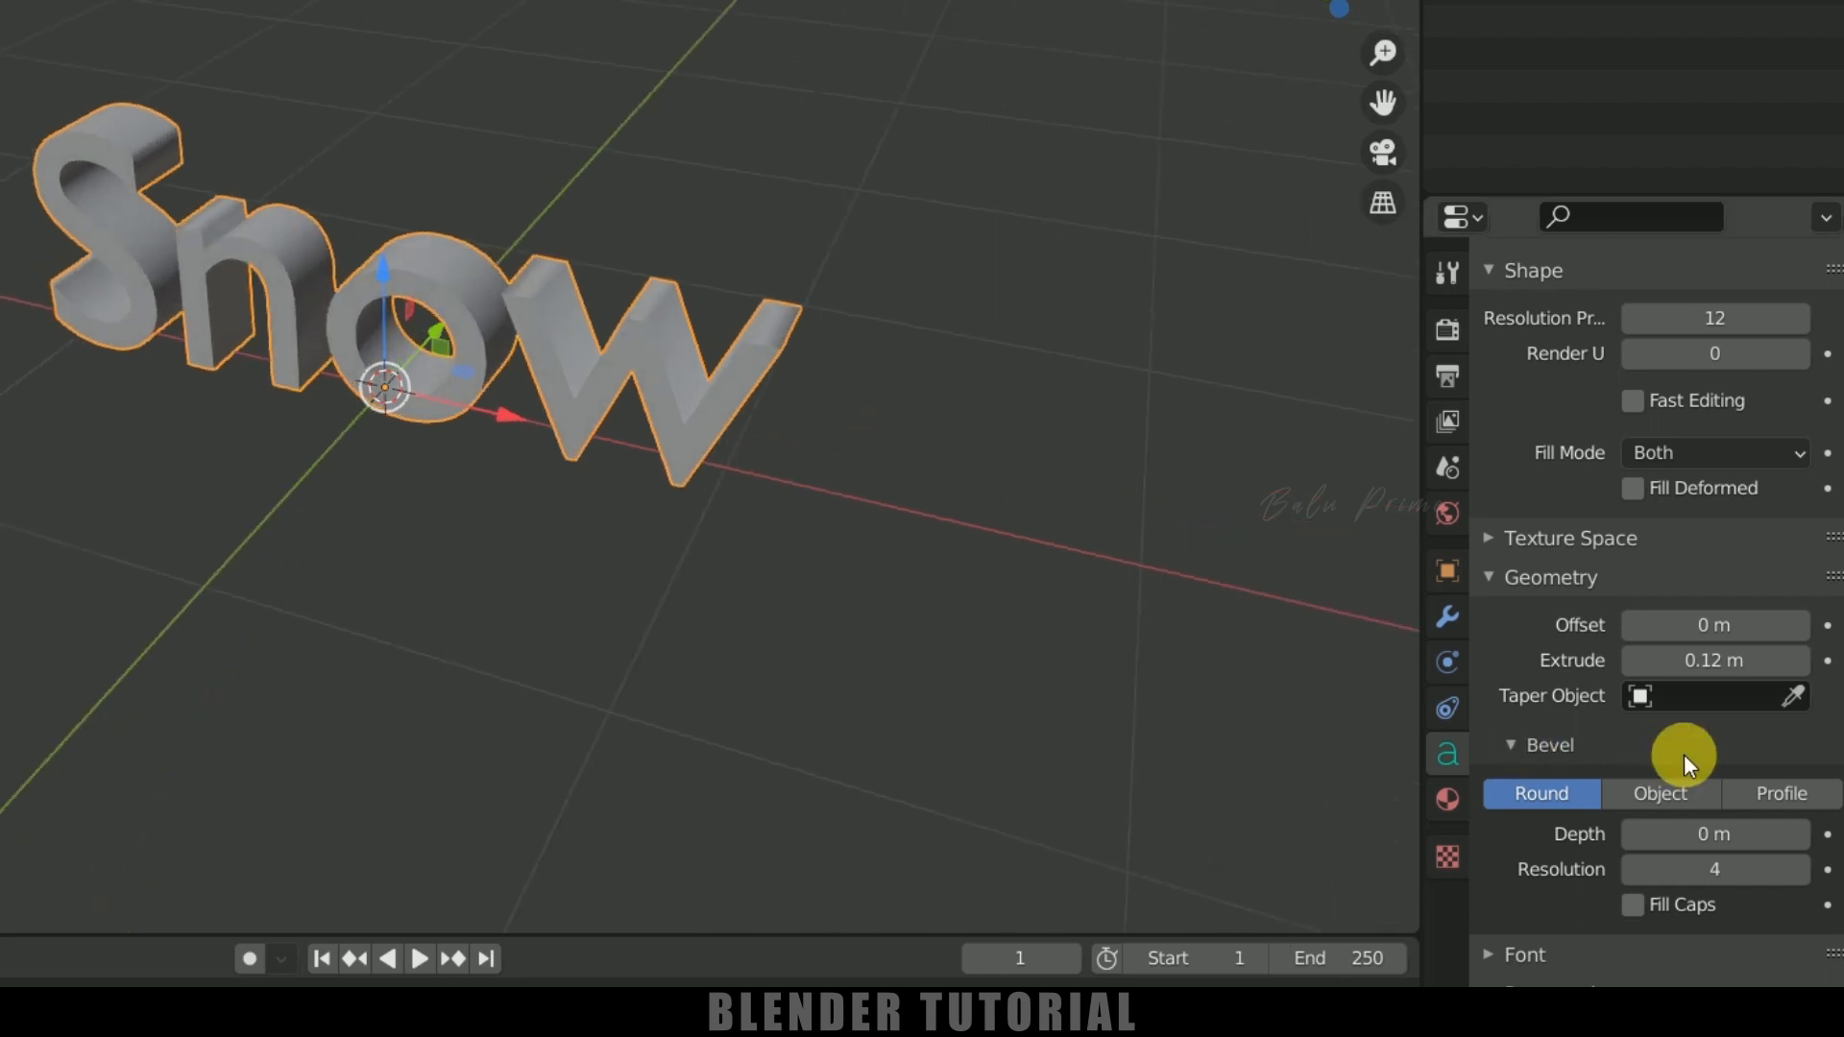
left_click(1727, 678)
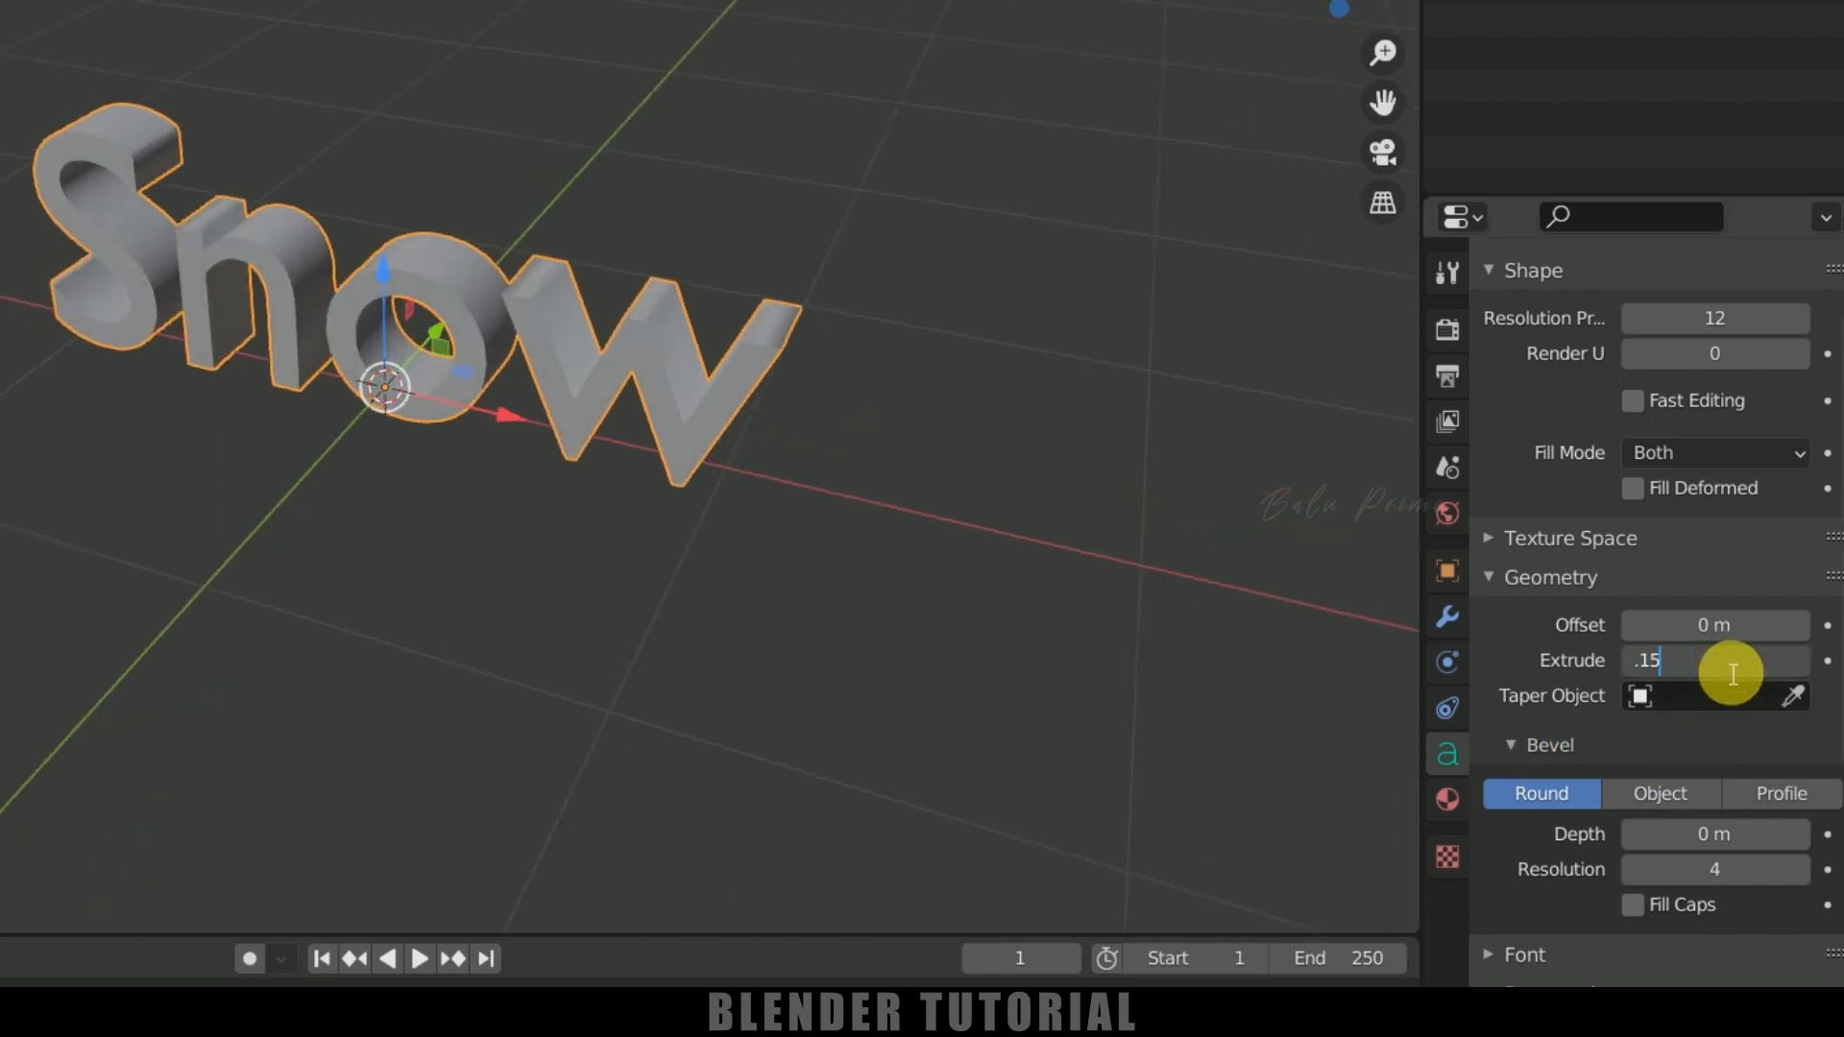
type(".15")
key("Return")
mouse_move(564, 625)
middle_mouse_down()
mouse_move(774, 575)
mouse_move(630, 596)
mouse_move(3, 394)
middle_mouse_up()
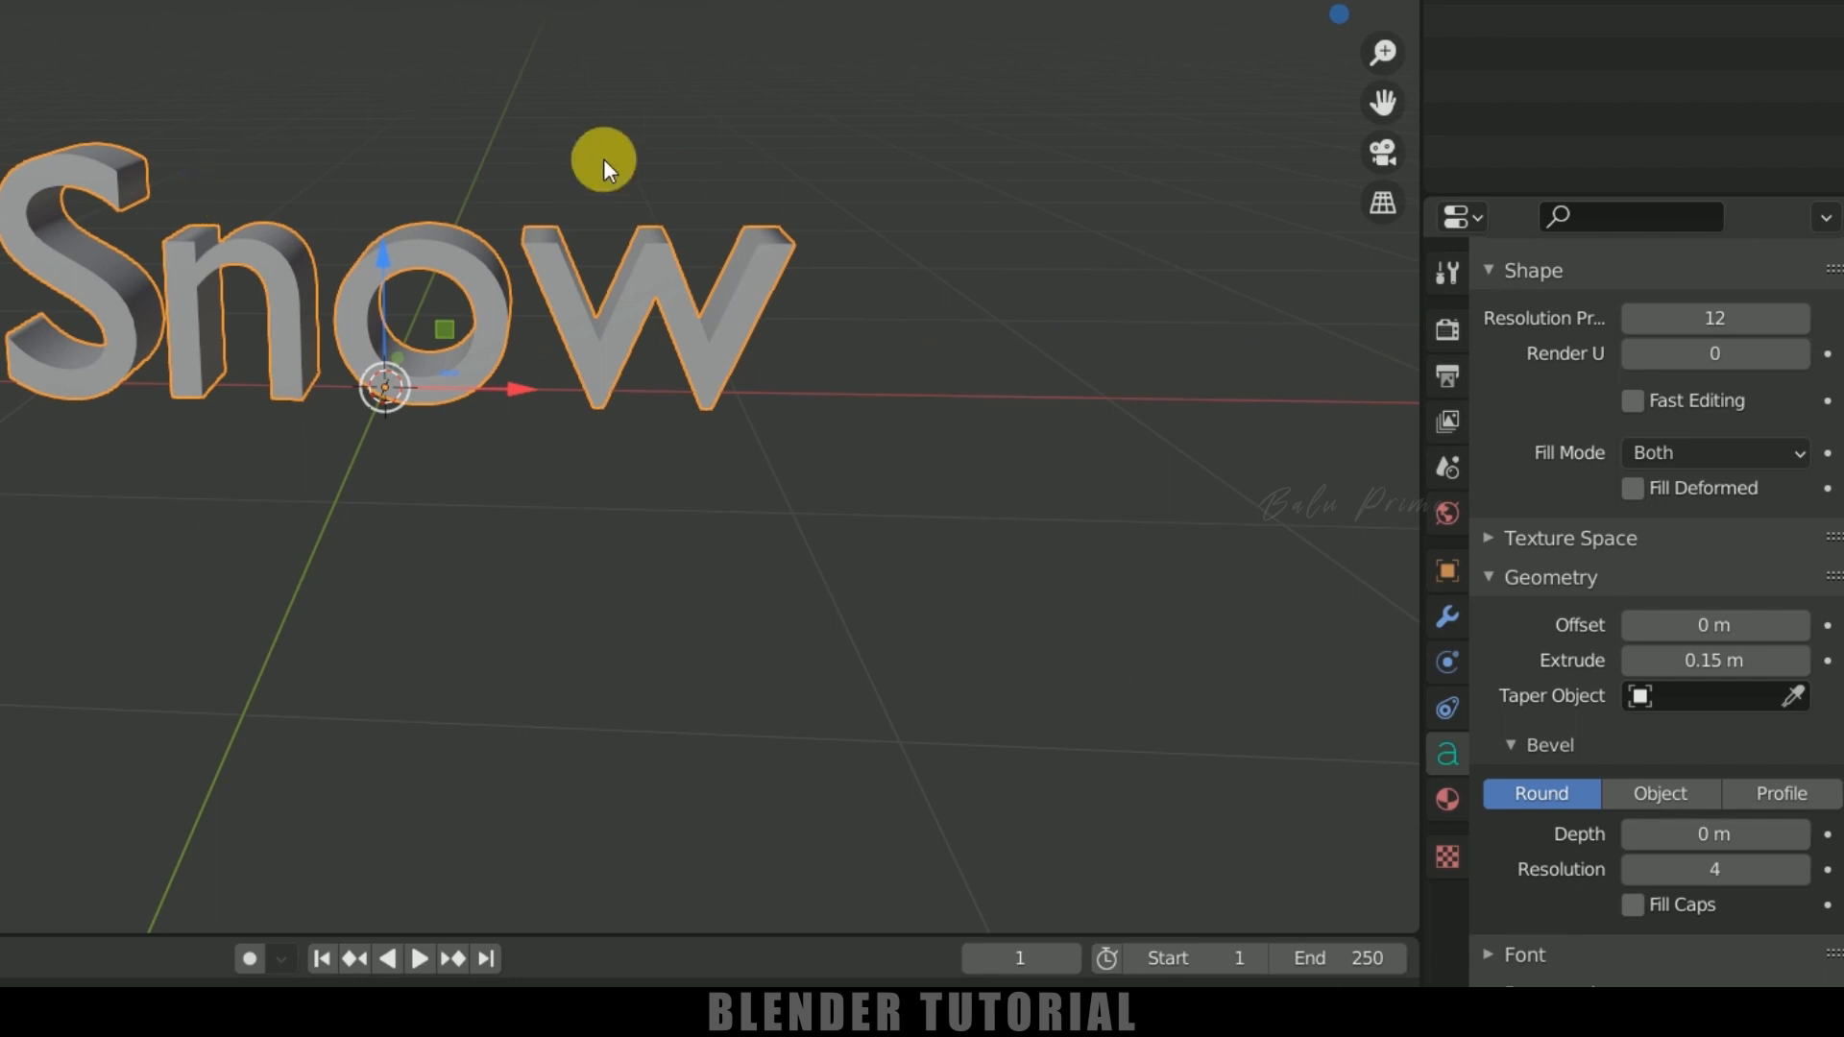
Load Acratica-demo-font-FFP.otf from the Windows fonts folder as the text's regular font
scroll(1531, 684, "down", 5)
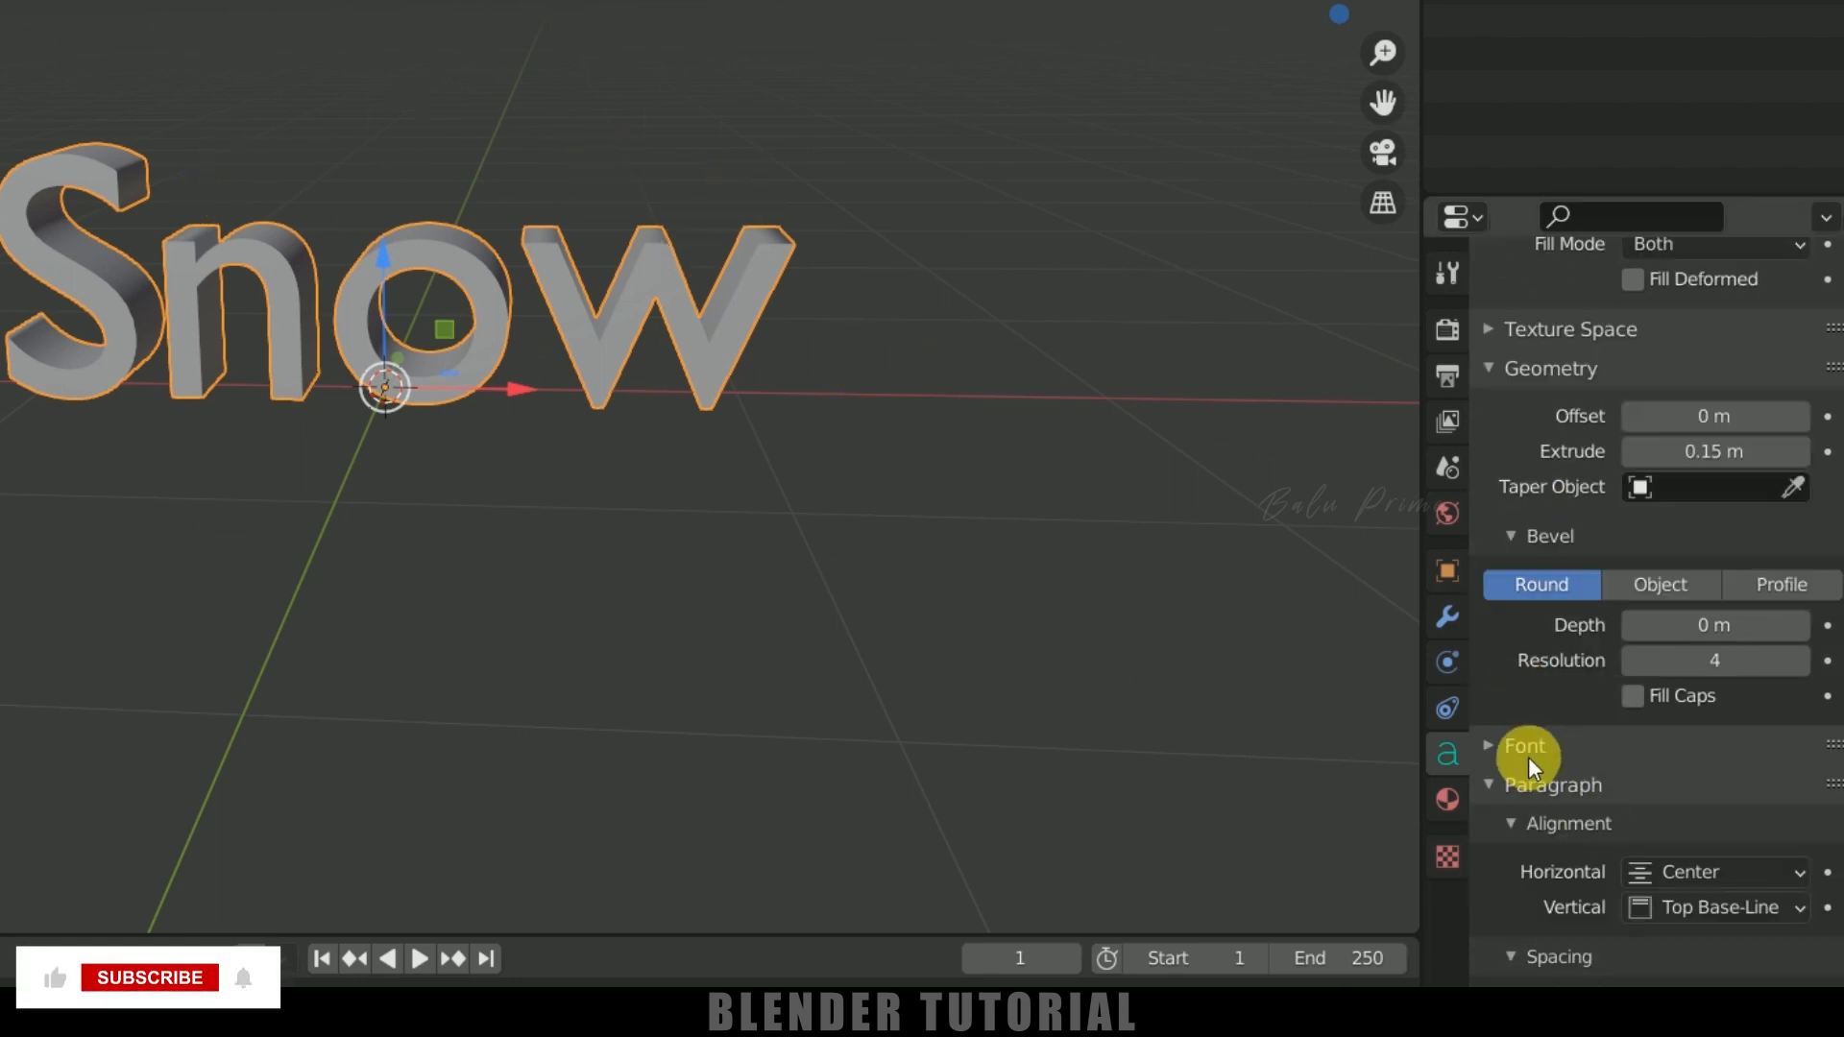
left_click(1491, 750)
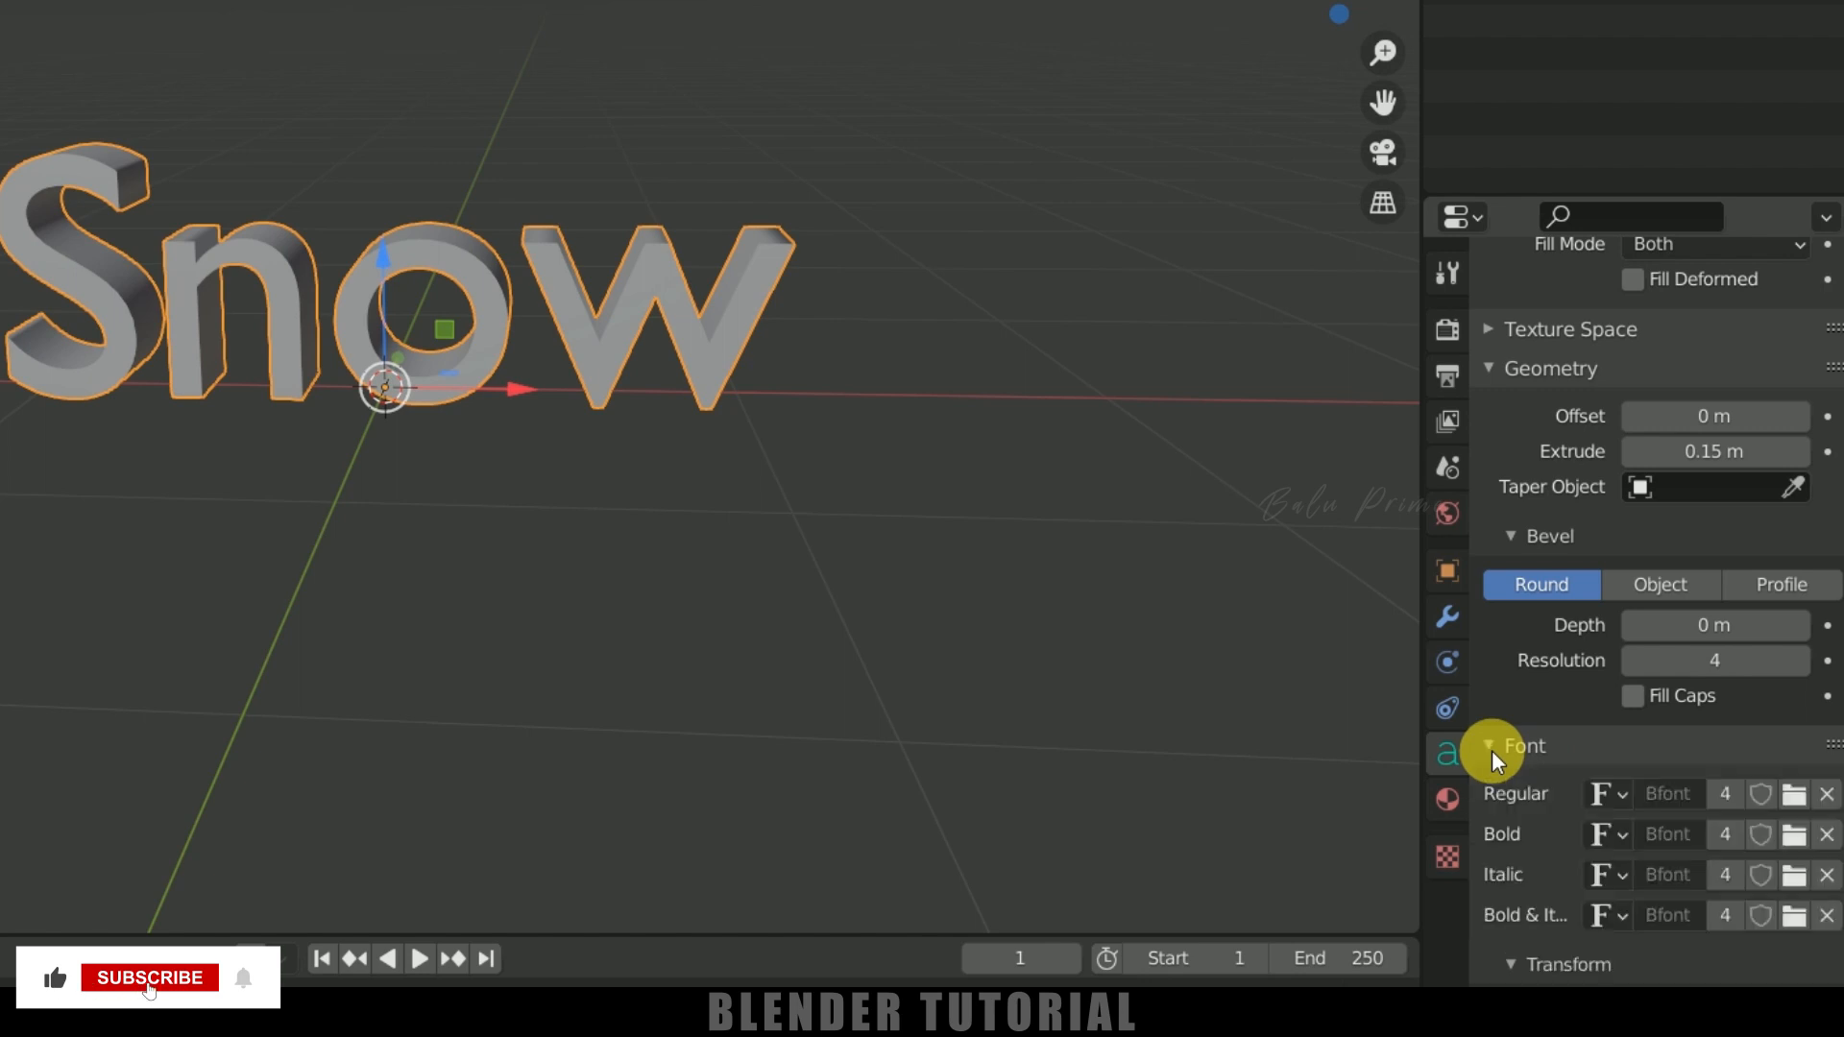
scroll(1498, 768, "down", 1)
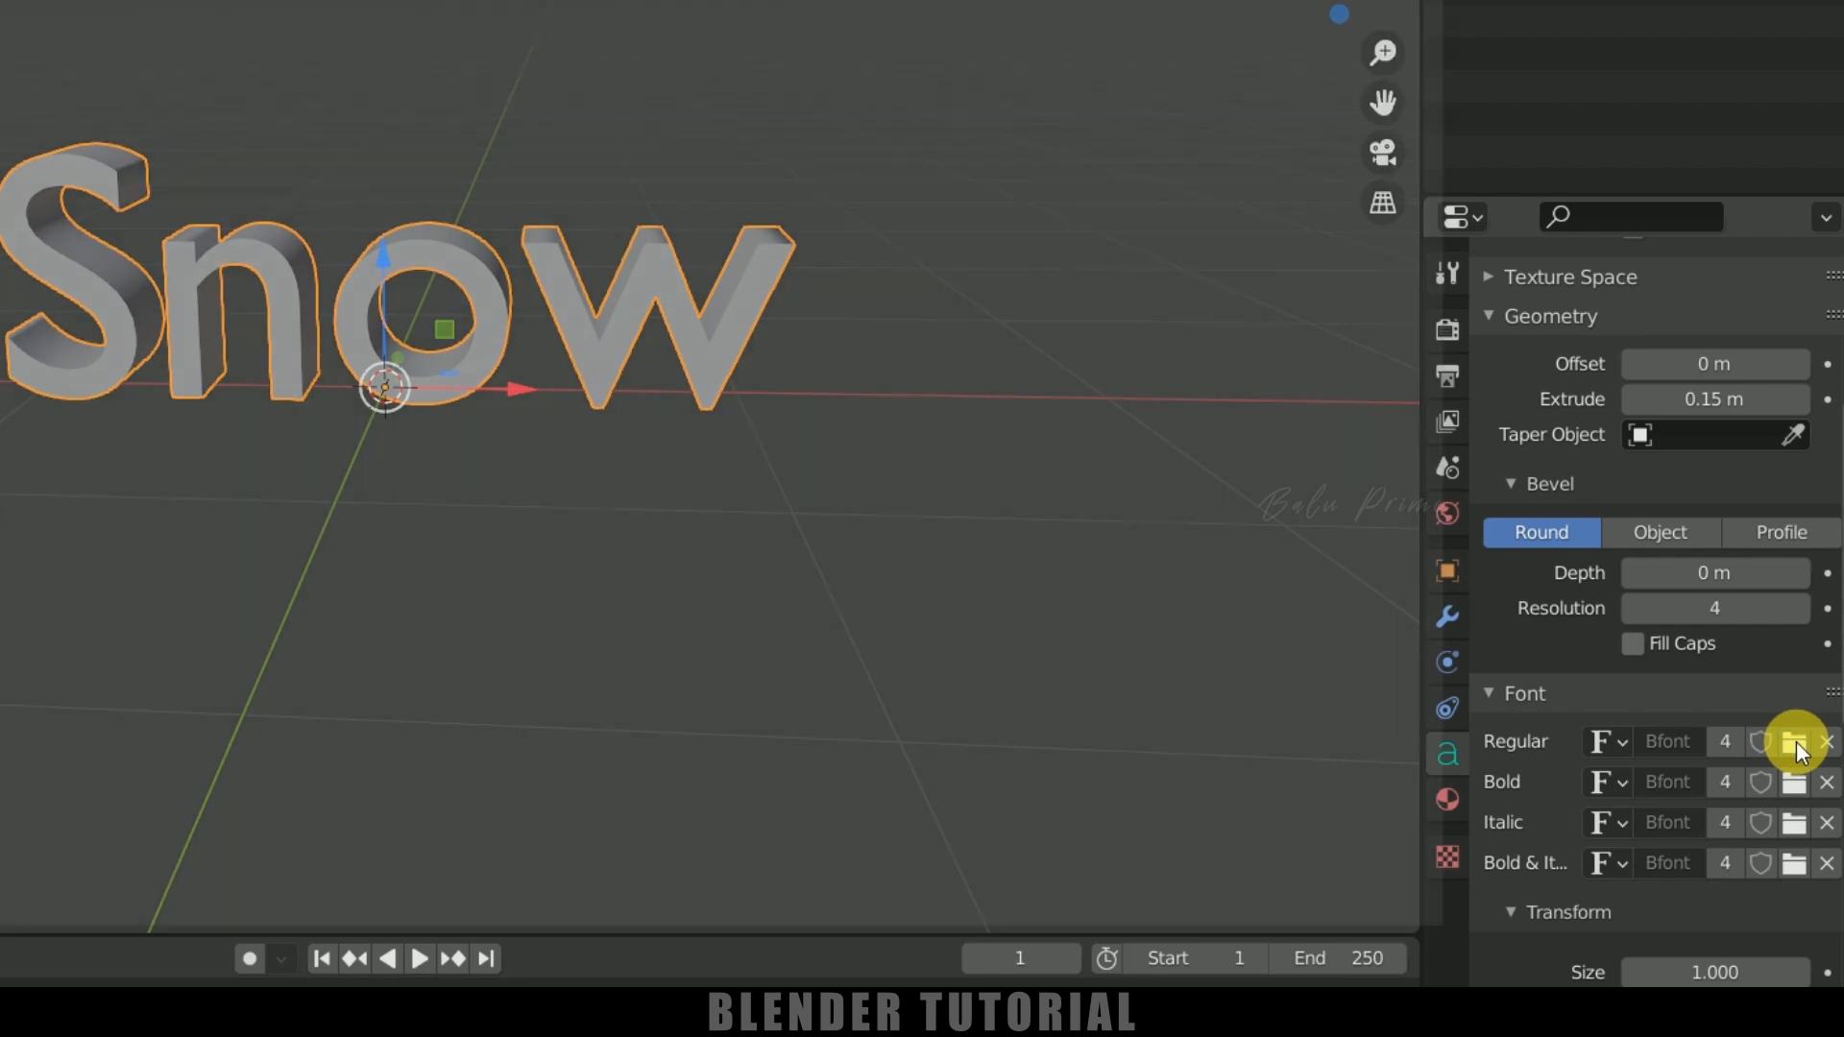
left_click(1794, 741)
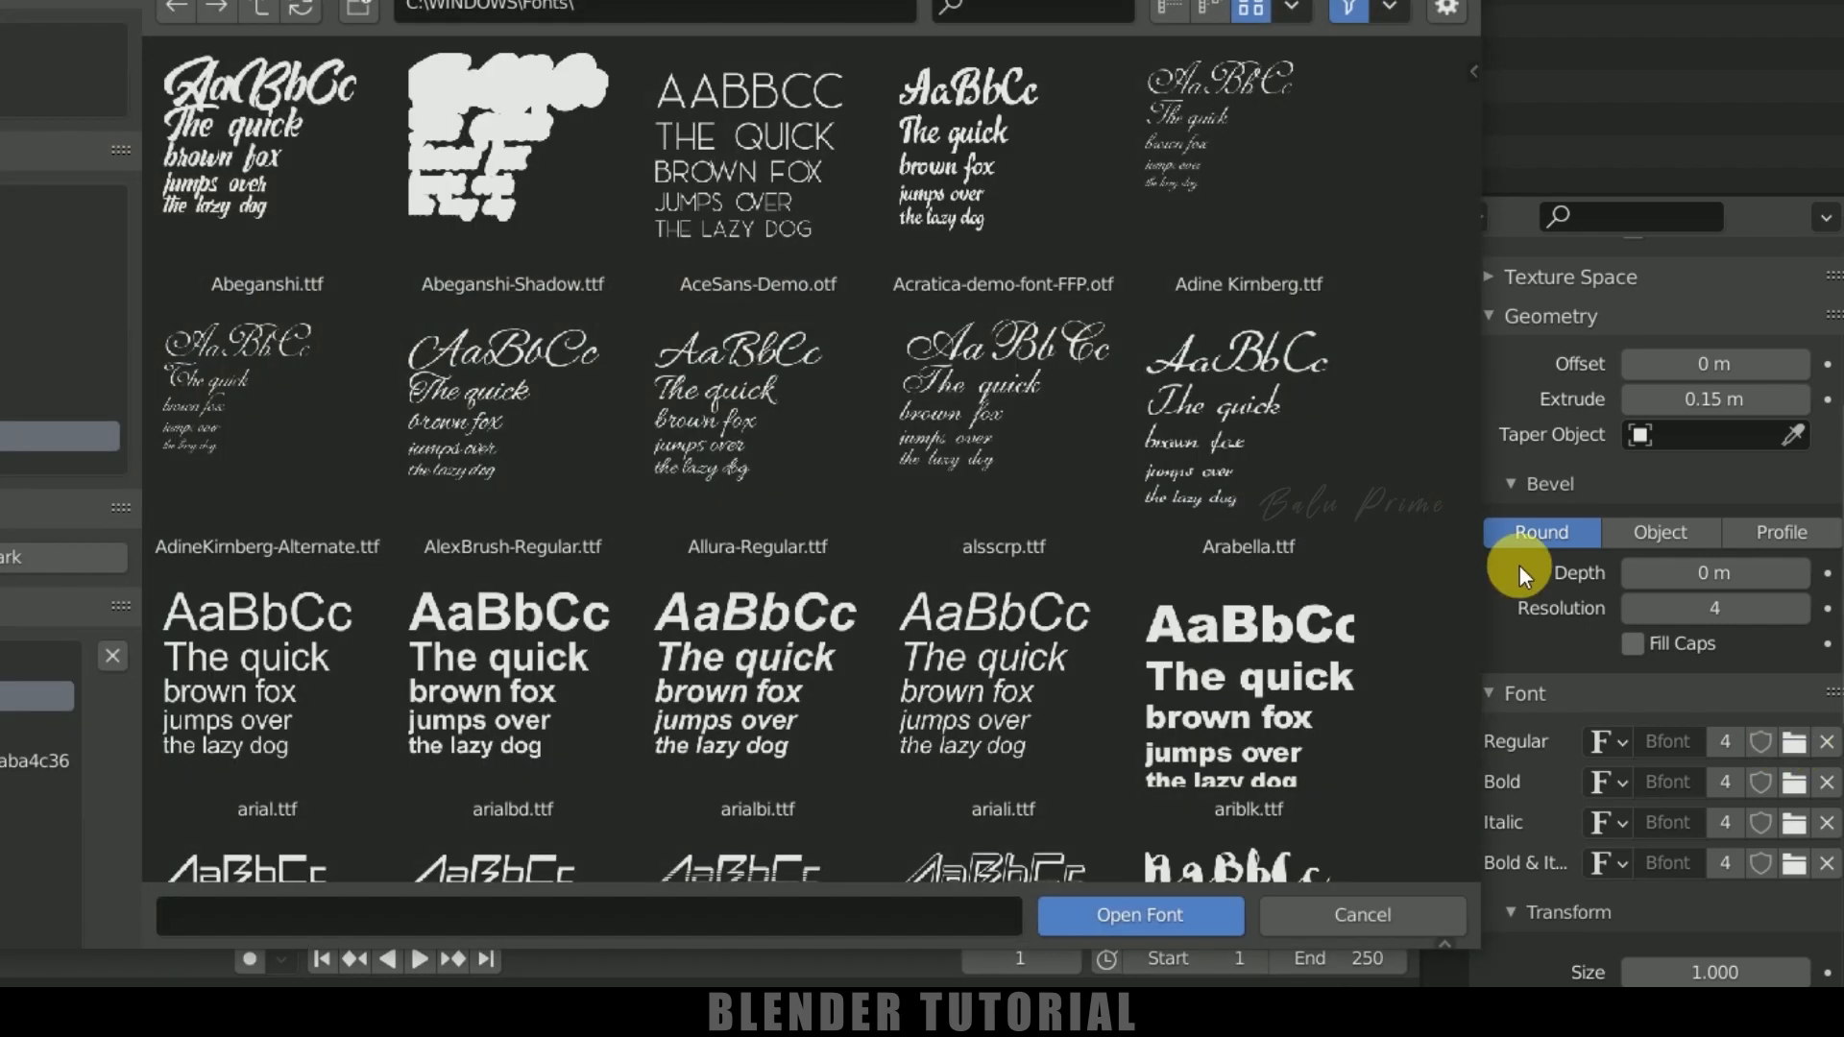
scroll(976, 326, "down", 4)
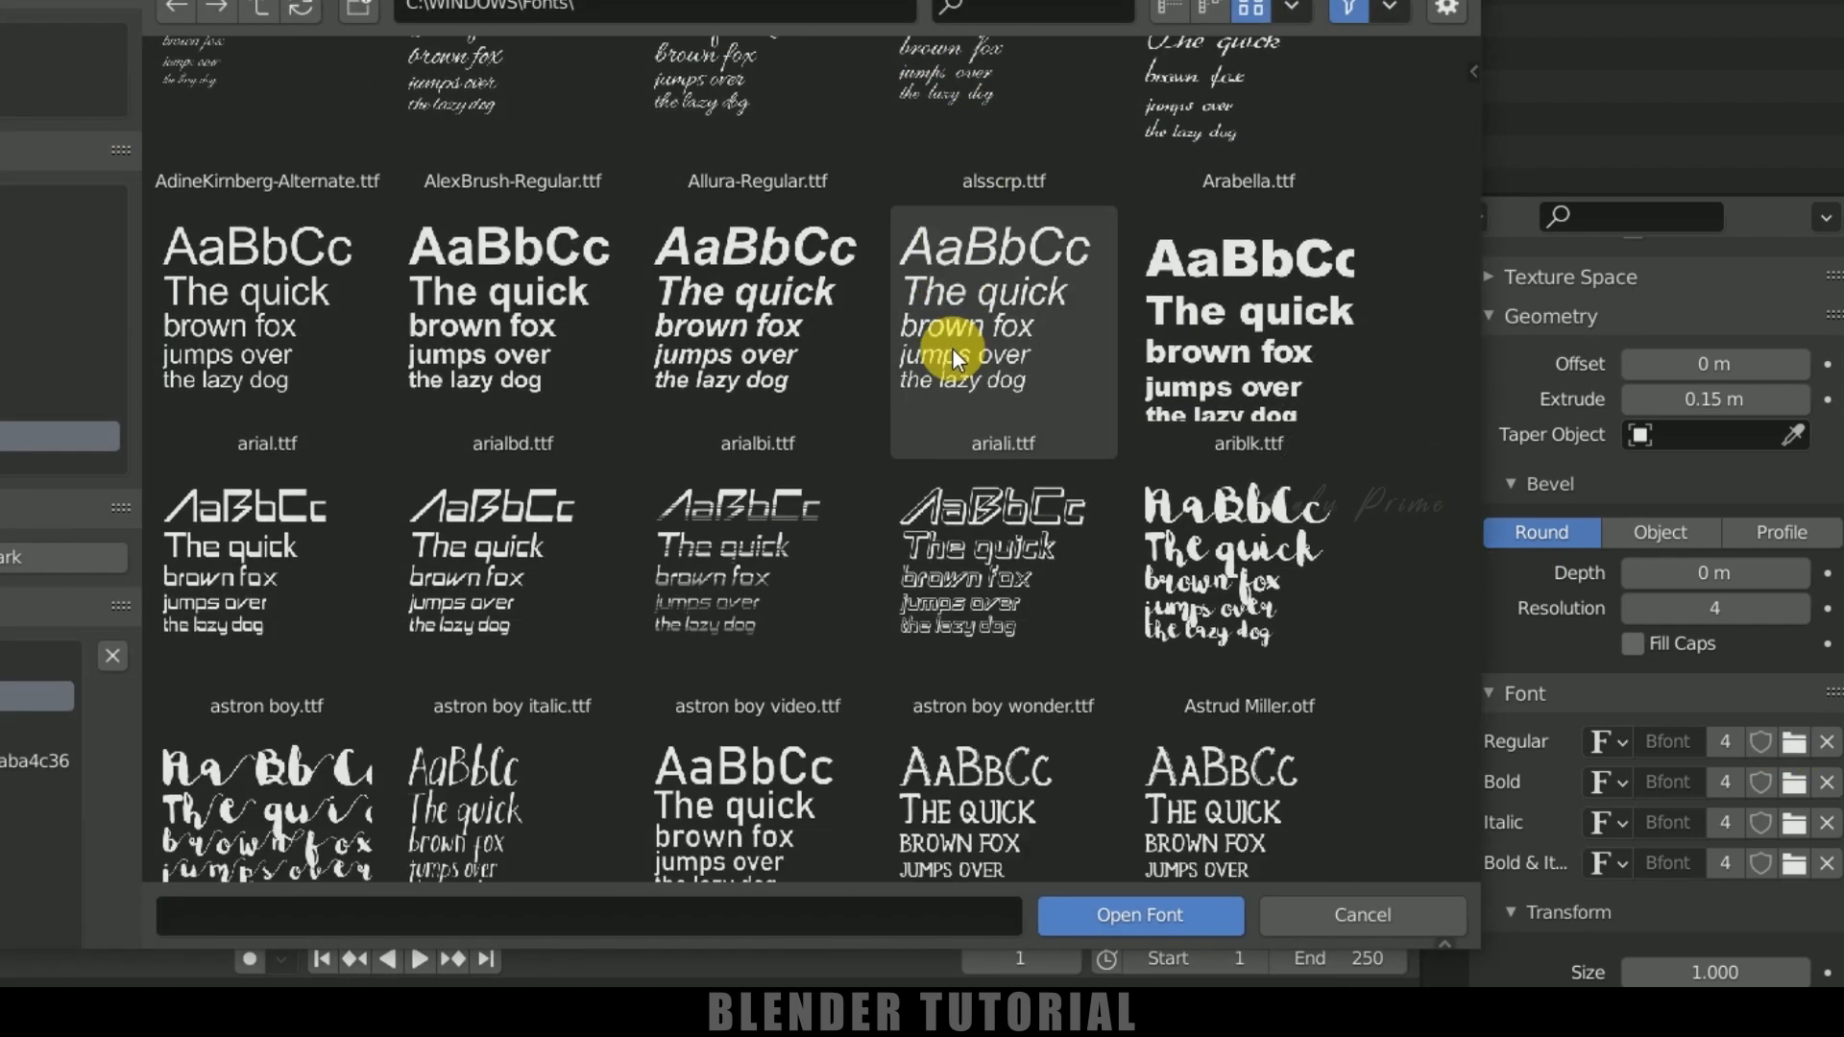
scroll(947, 348, "up", 2)
scroll(851, 452, "up", 3)
scroll(1345, 457, "up", 2)
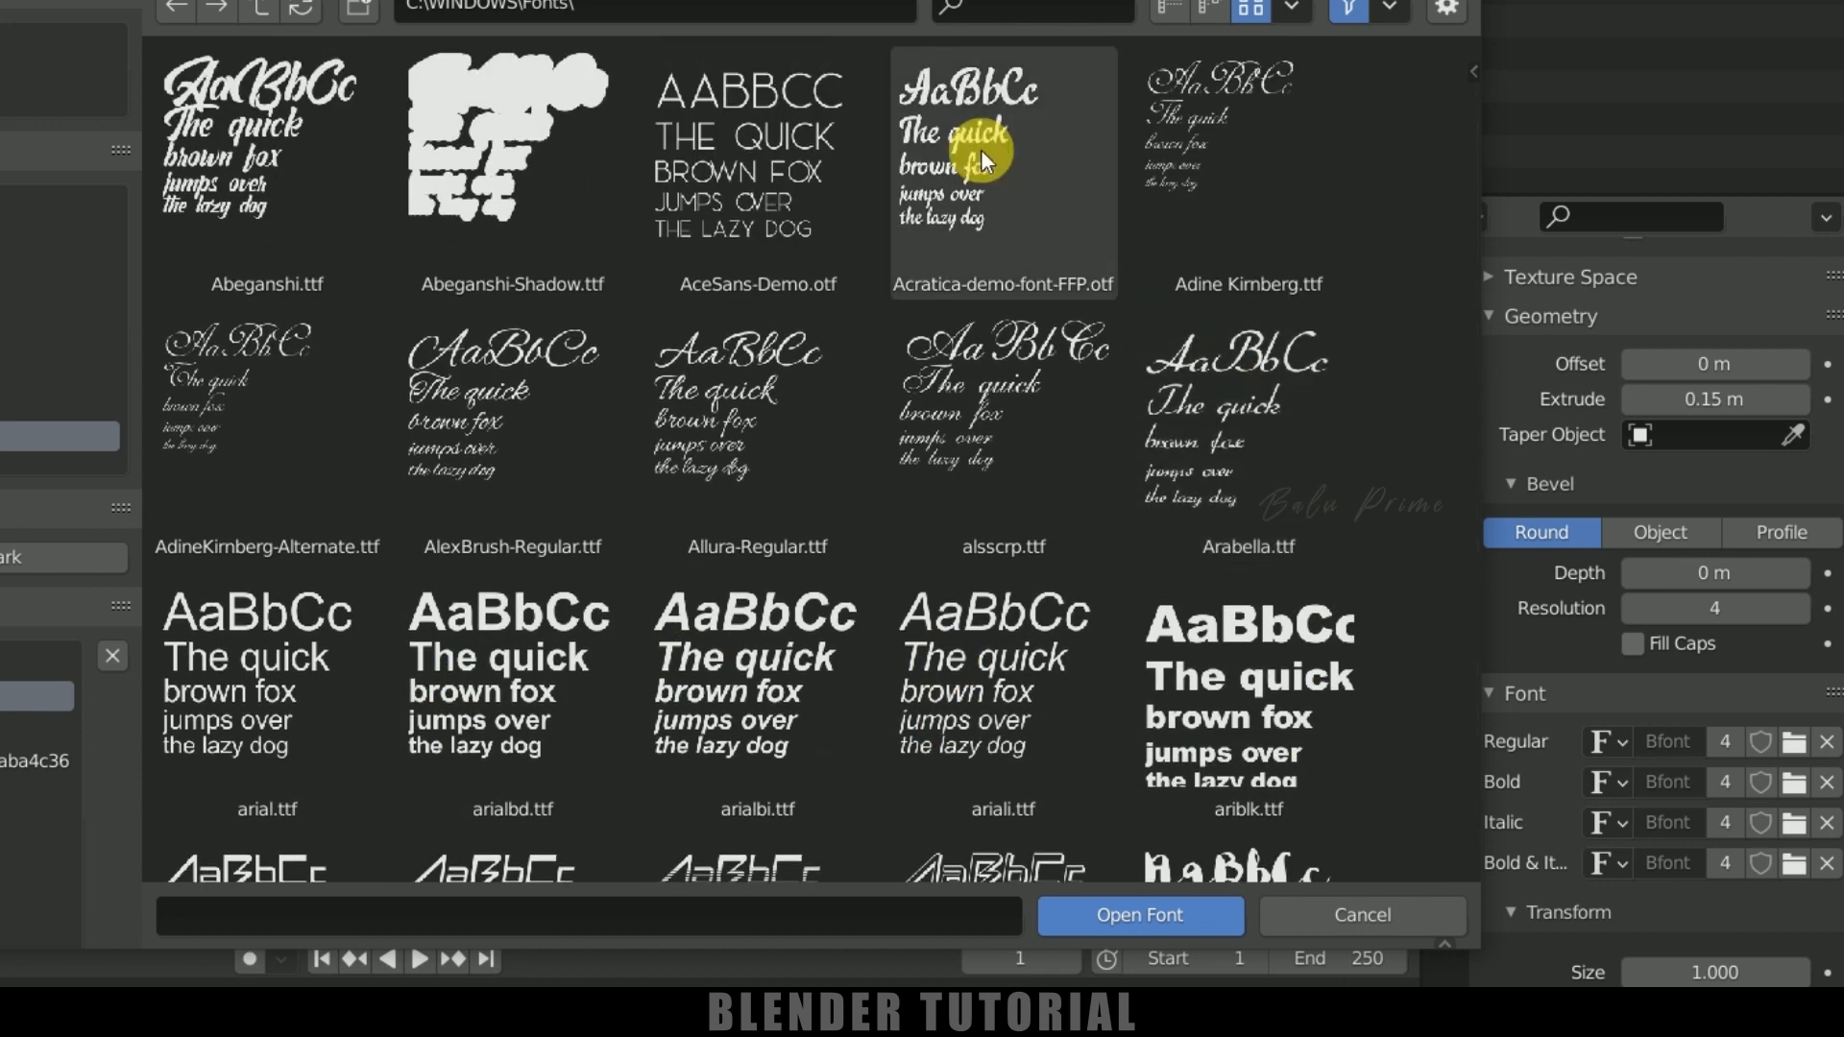
left_click(965, 111)
left_click(1101, 916)
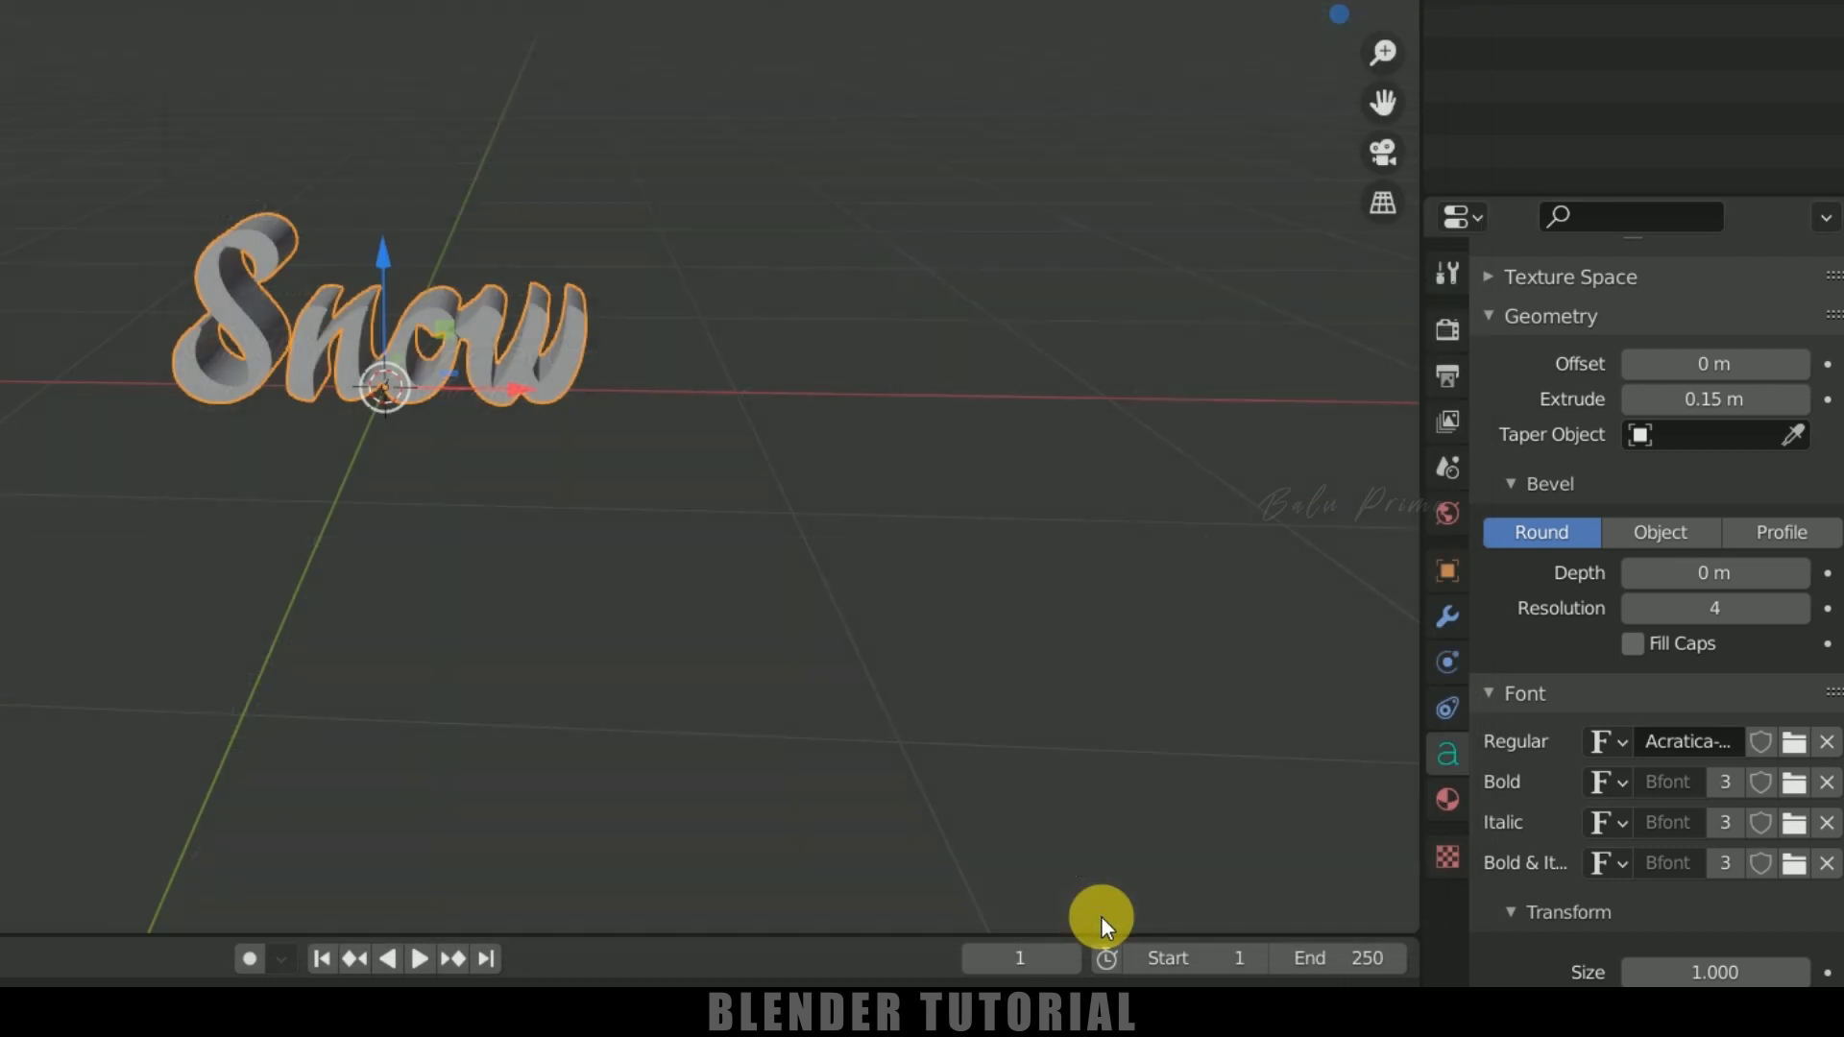
Try a round bevel depth of 0.01 m on the text and reset the depth to 0 m
scroll(356, 379, "up", 3)
middle_click_drag(584, 488, 568, 452)
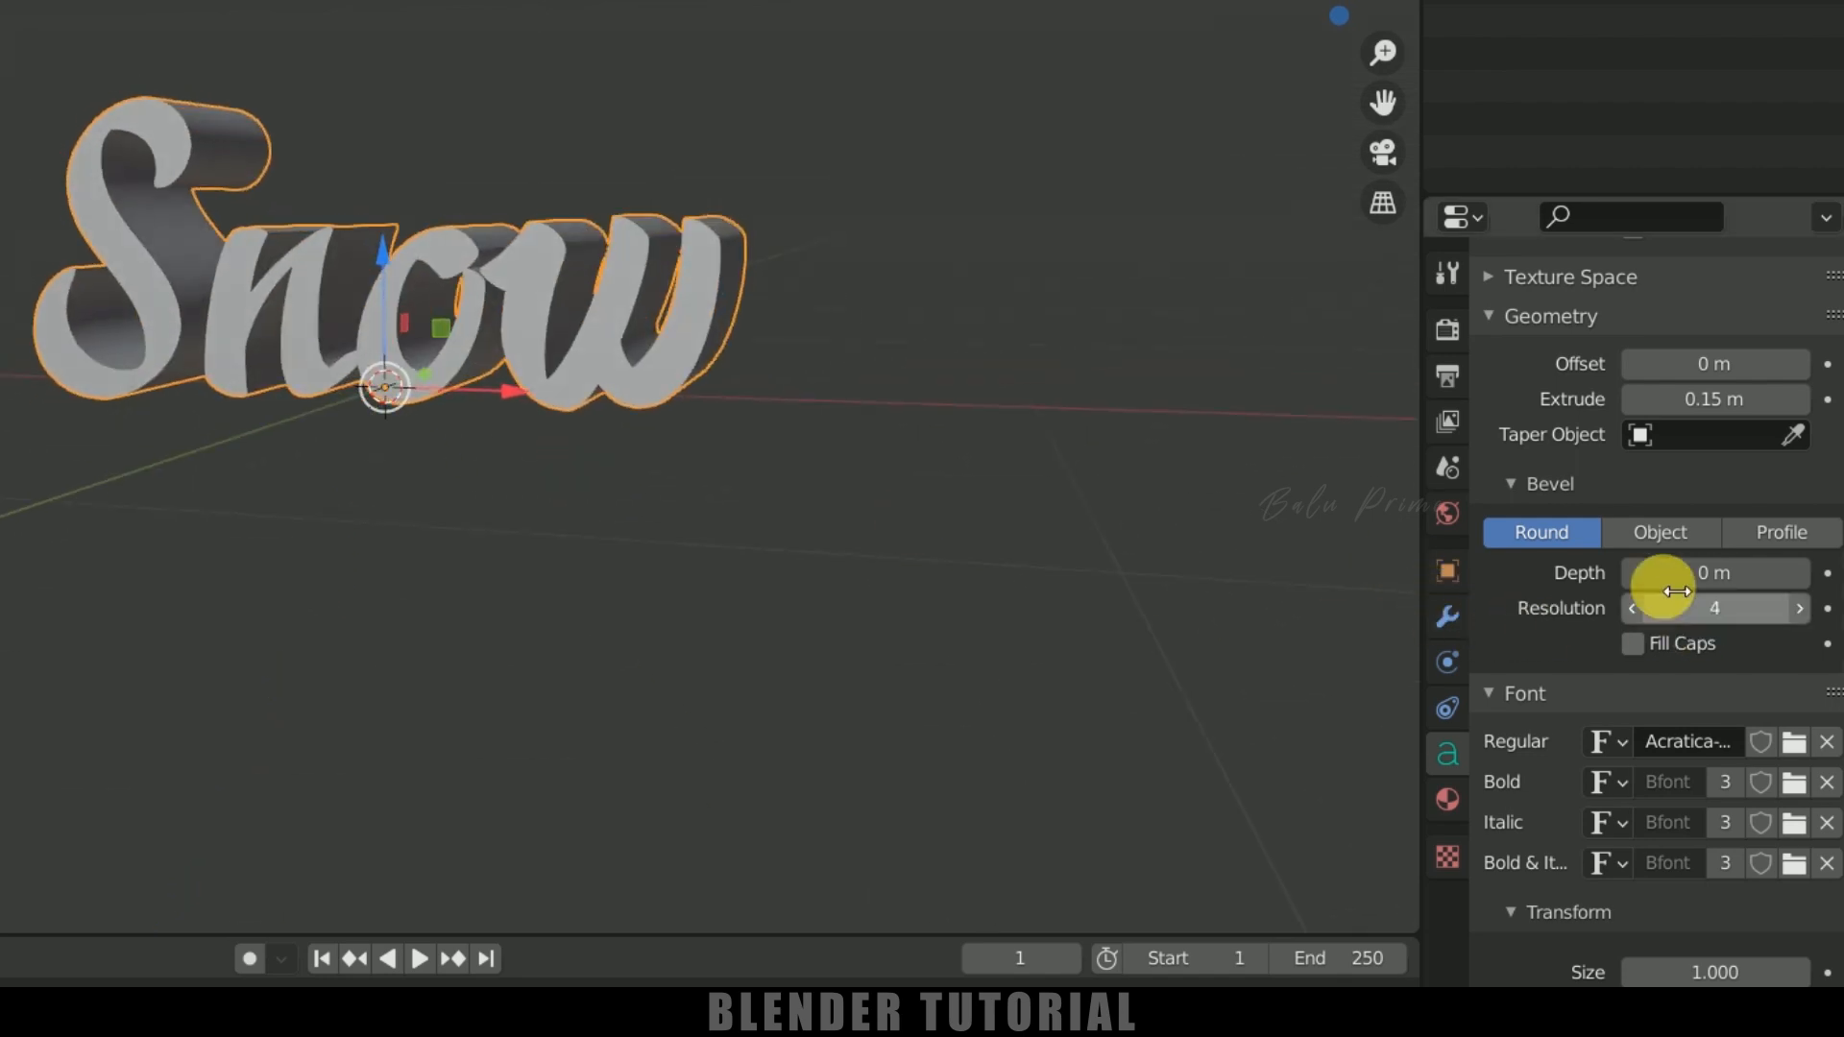
left_click(1750, 581)
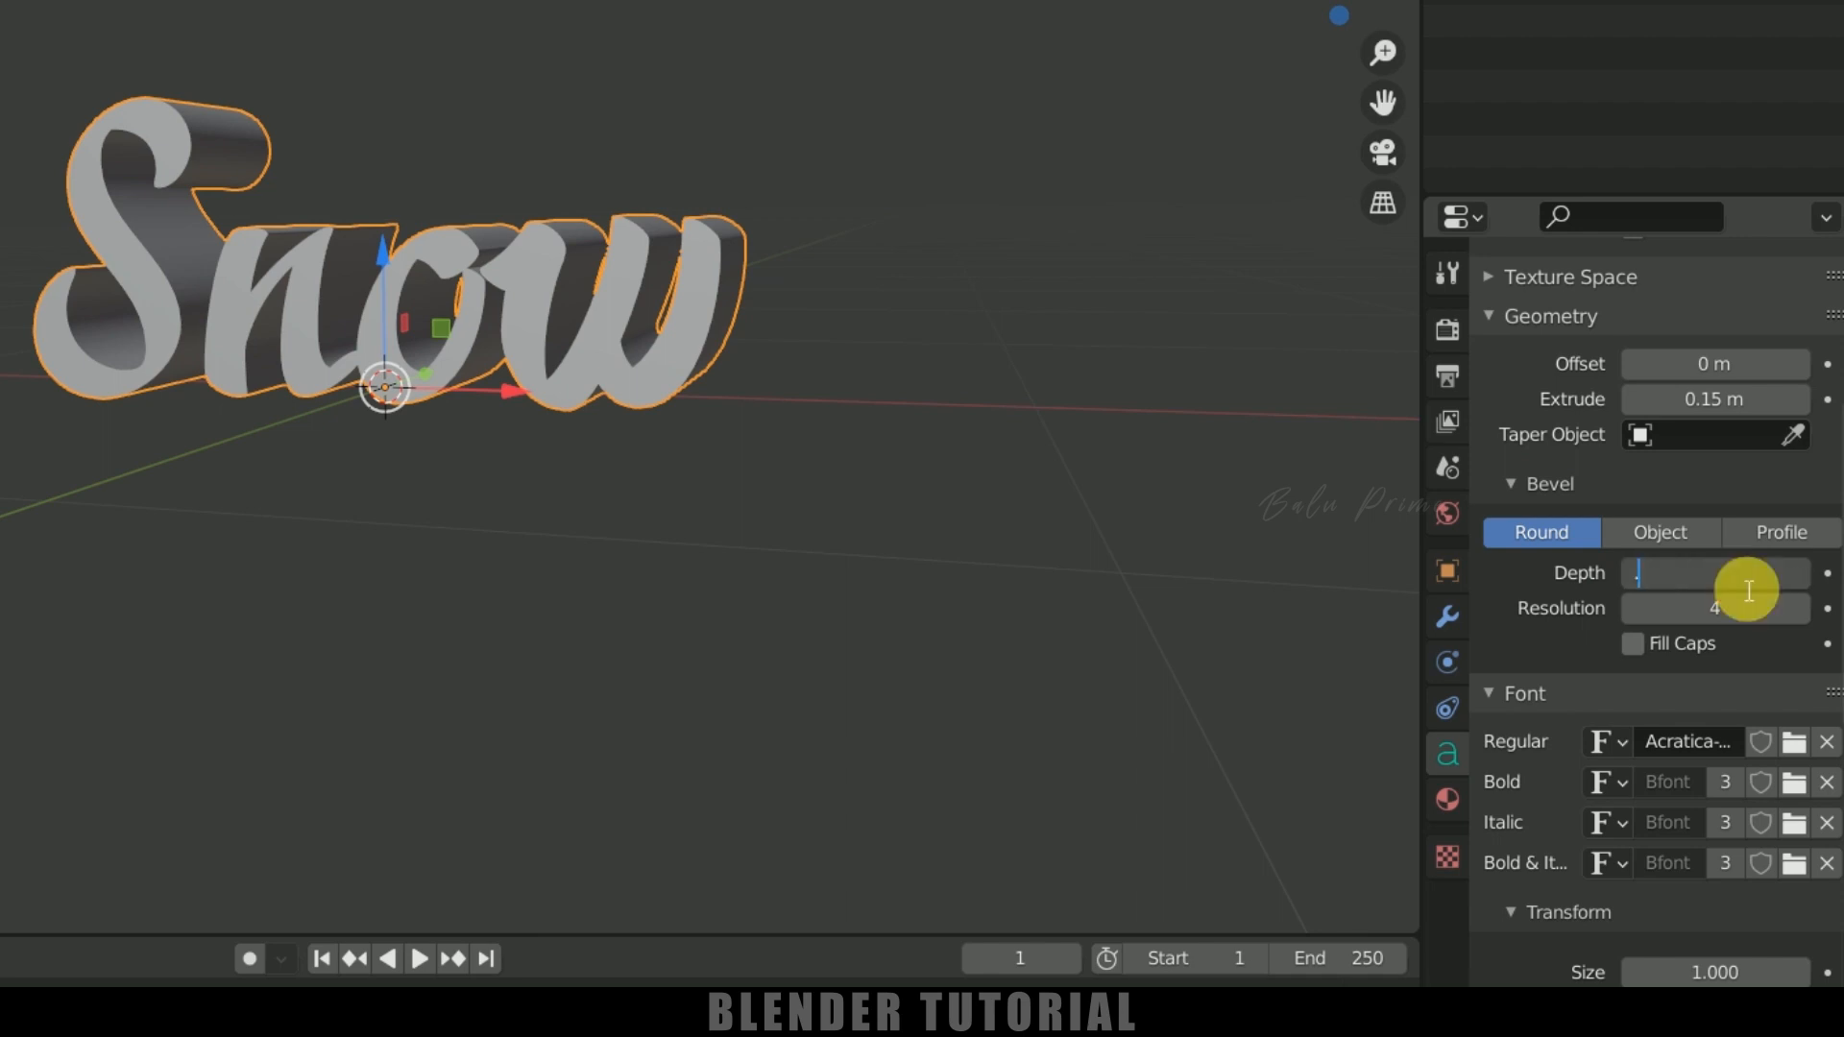
key("Return")
middle_click_drag(519, 298, 426, 633)
scroll(848, 391, "down", 3)
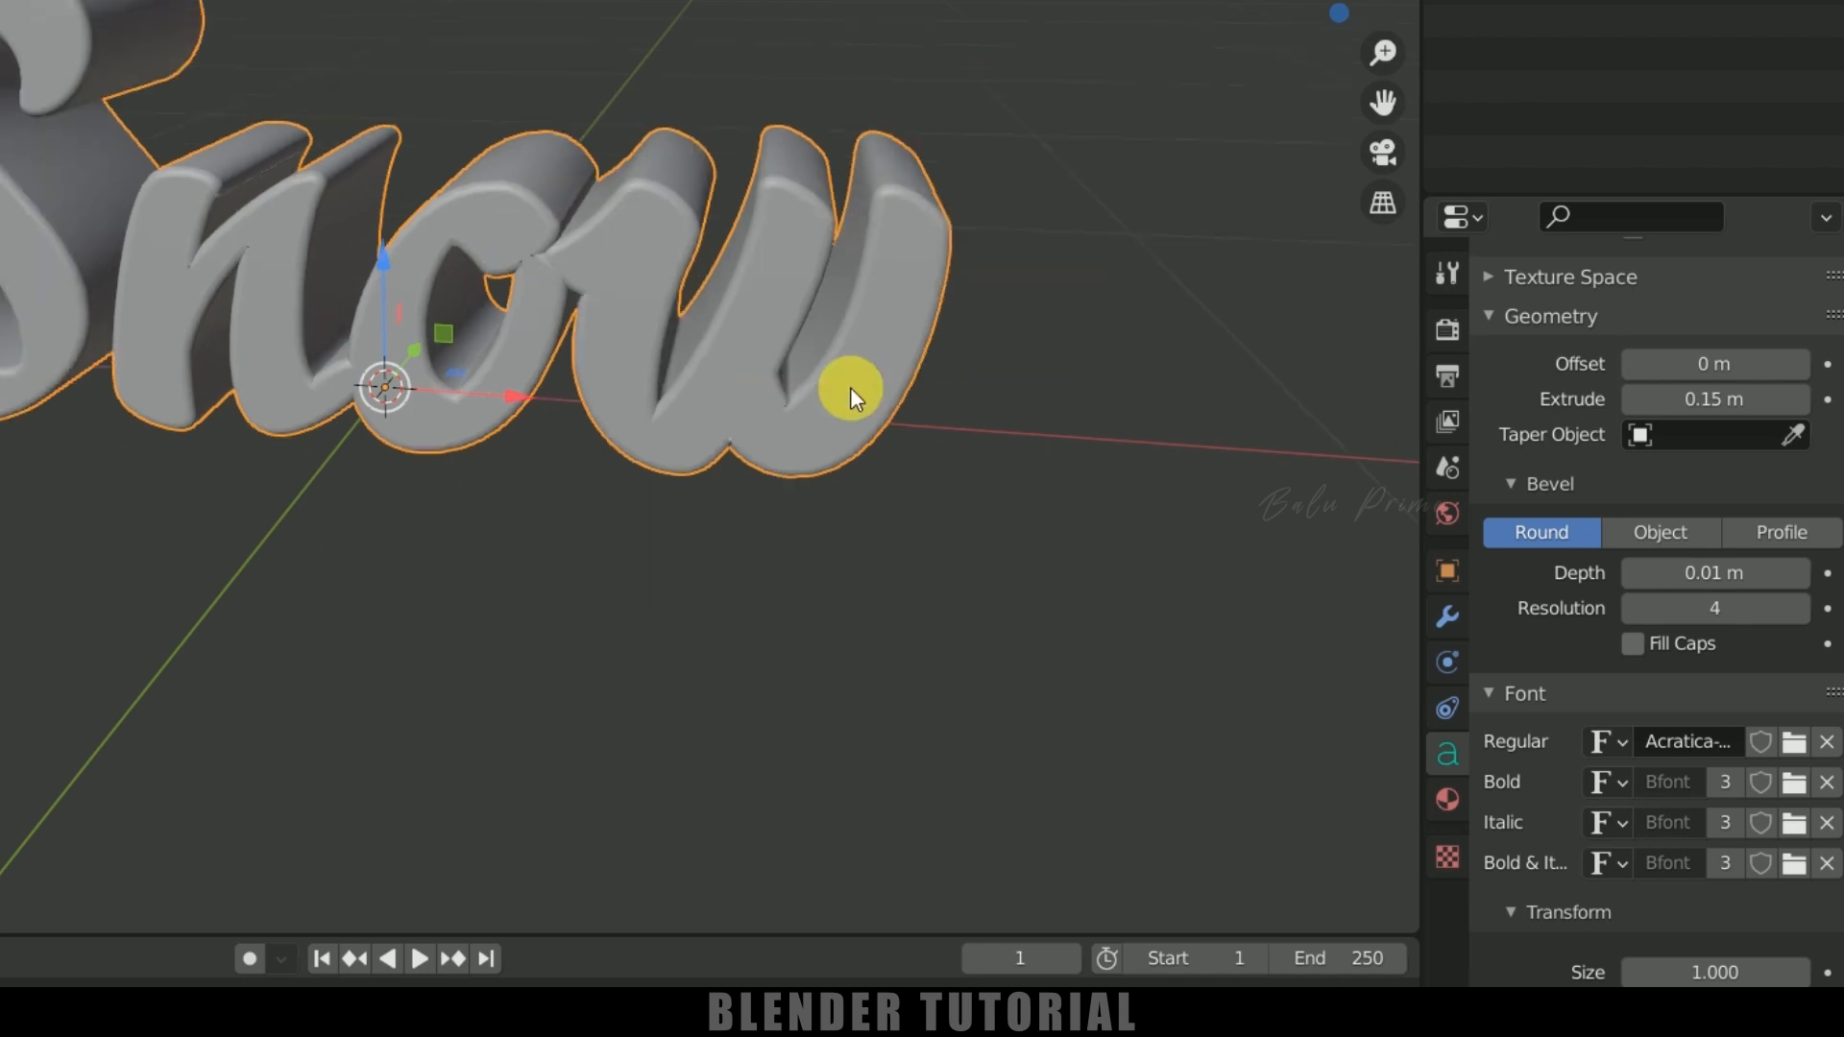
left_click(1739, 581)
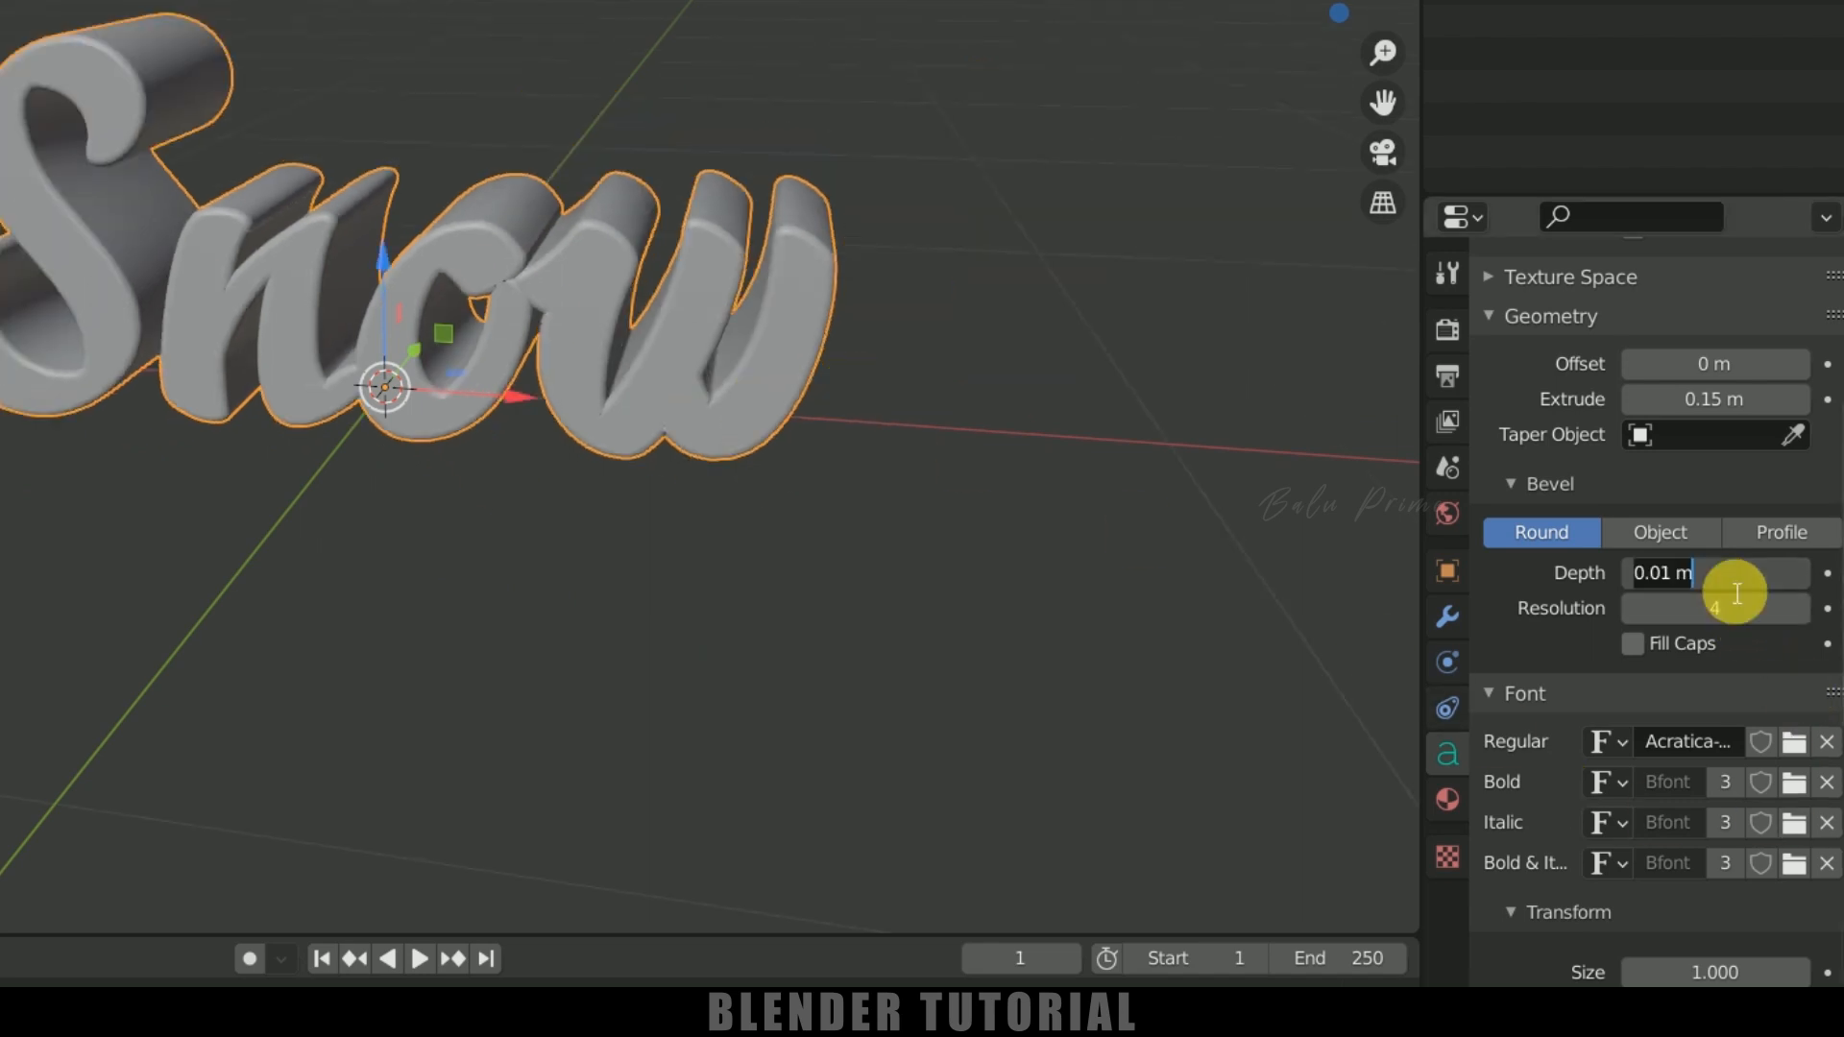
key("Return")
middle_click_drag(518, 338, 676, 433)
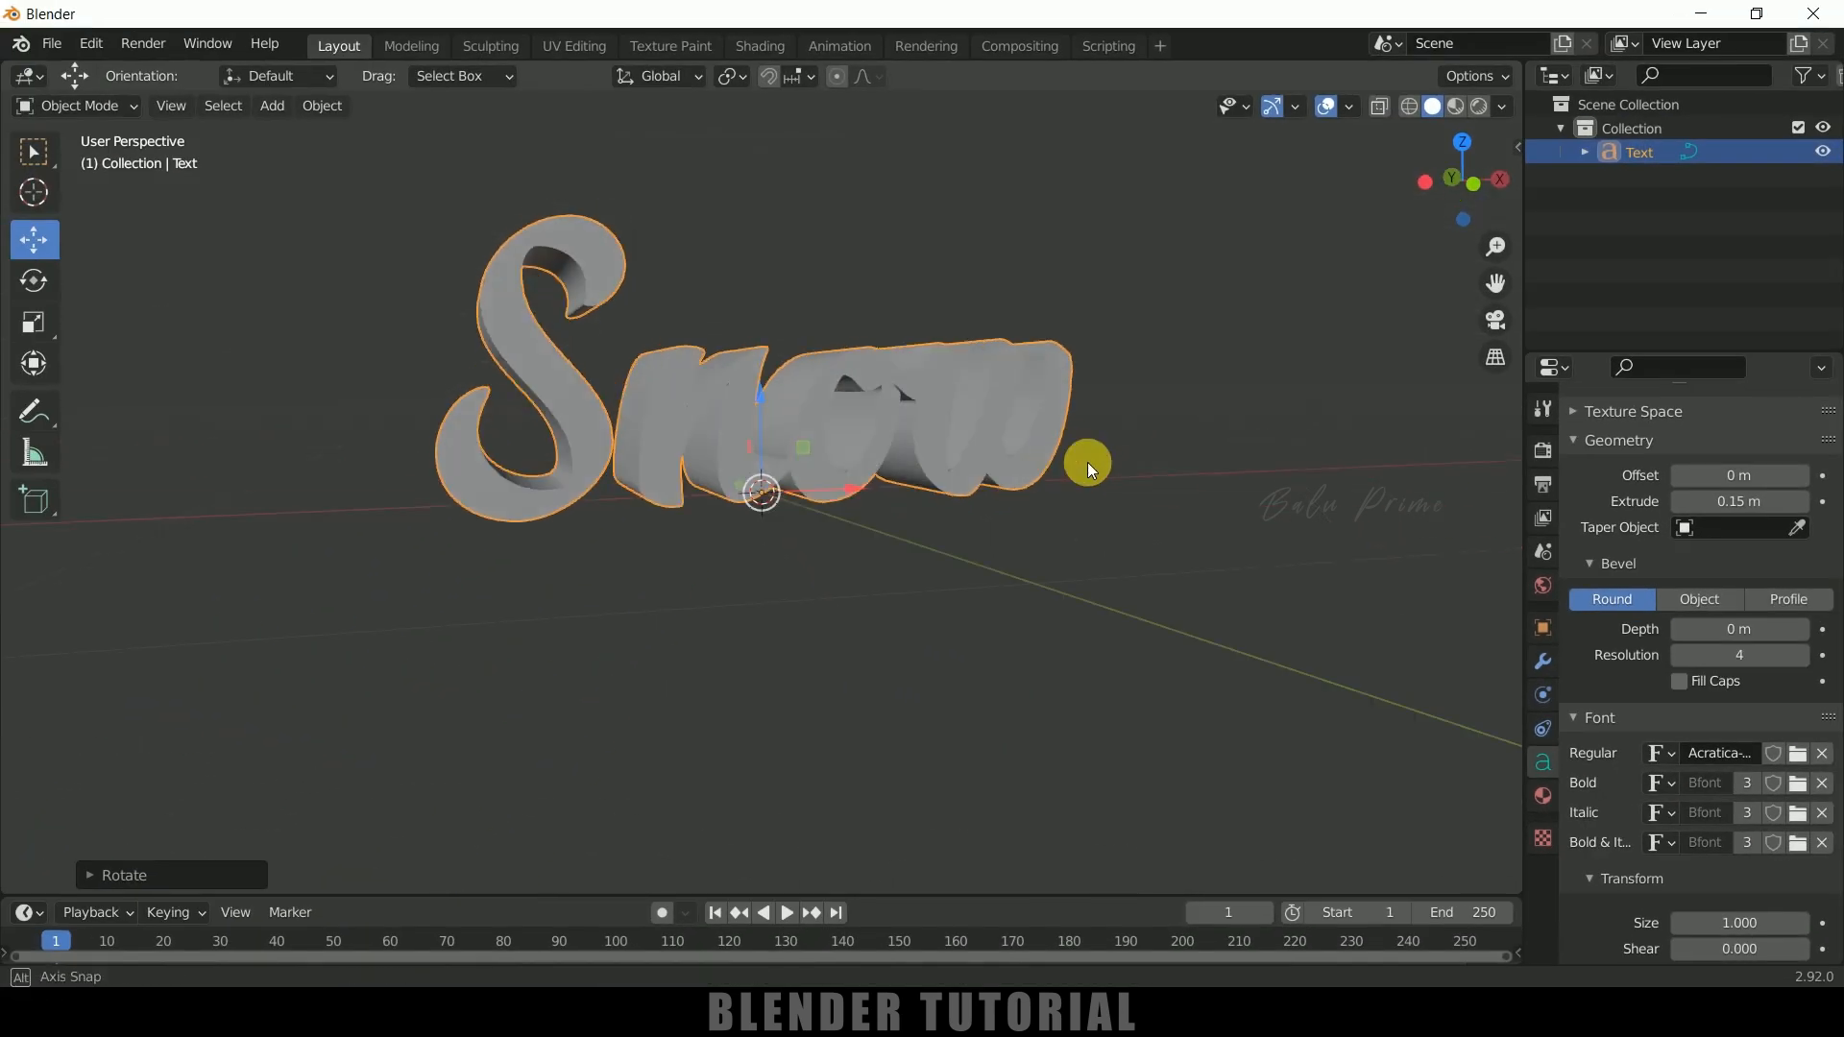
middle_click_drag(973, 524, 1015, 482)
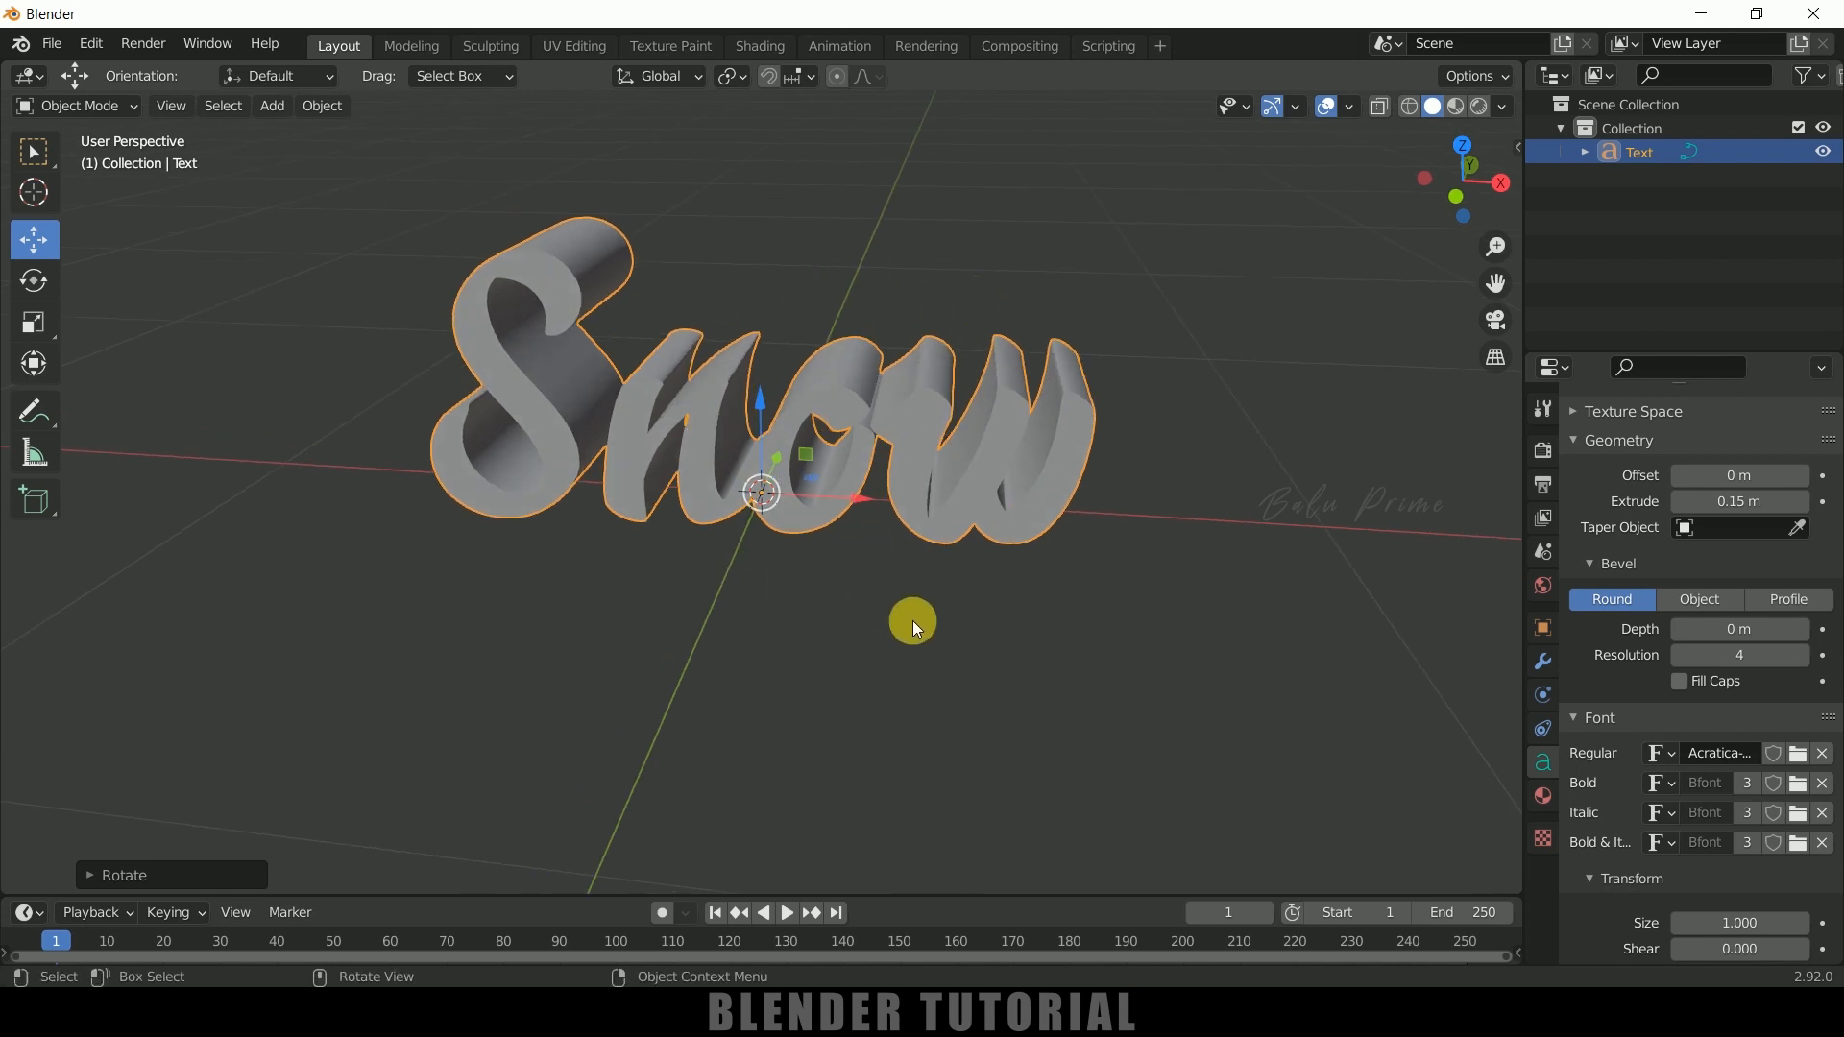
scroll(913, 622, "down", 1)
key("Tab")
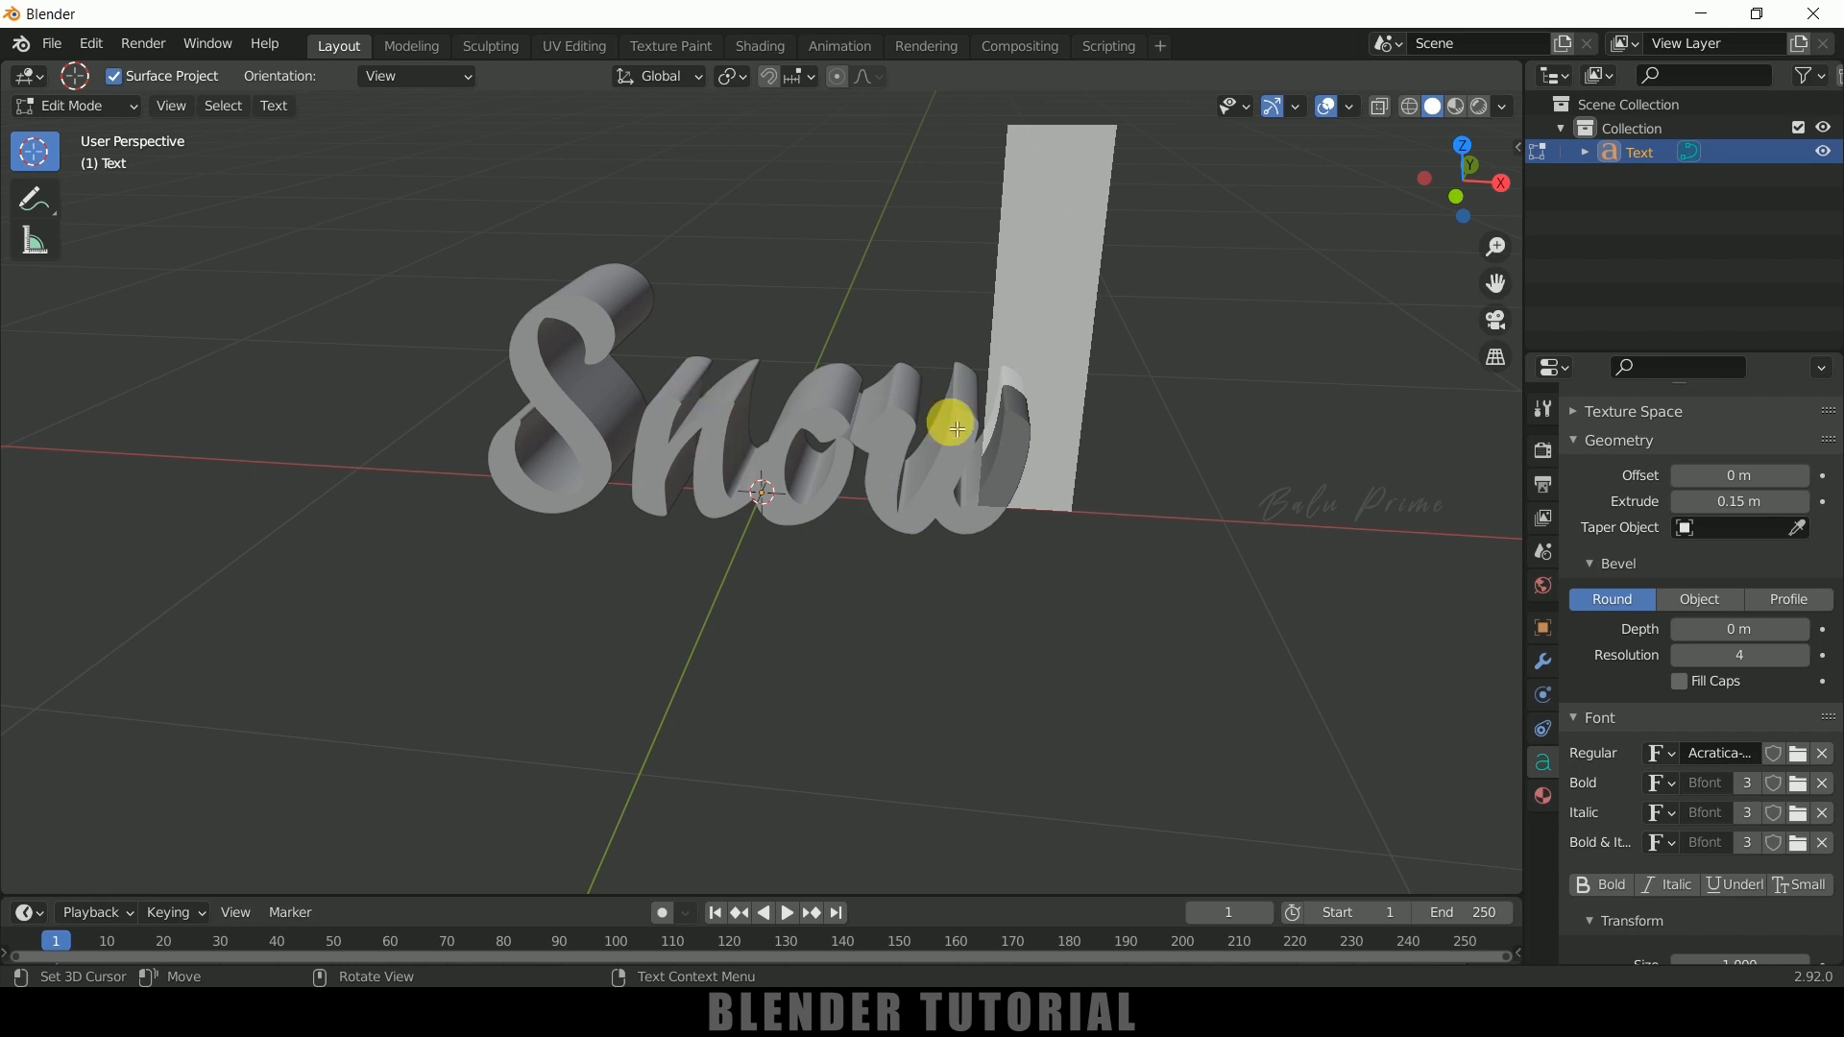
key("Tab")
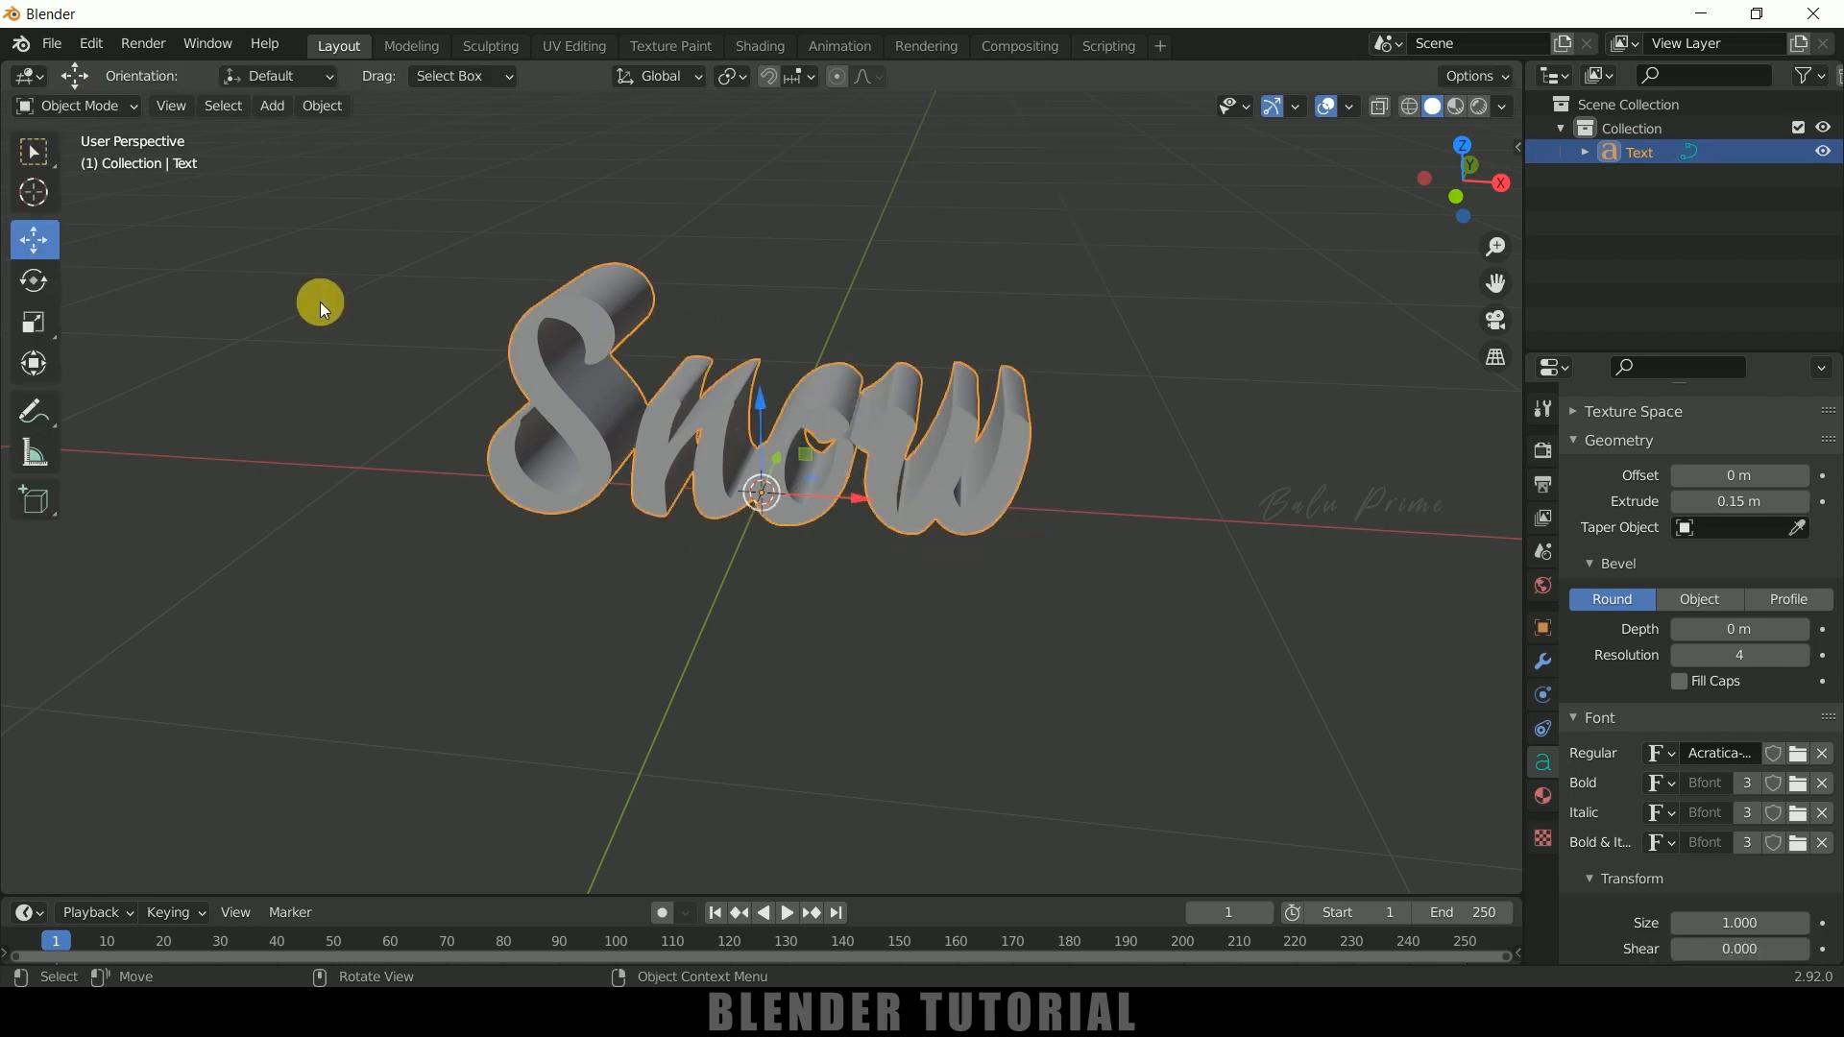
Convert the text object to a mesh and check its vertex layout in Edit Mode
left_click(308, 107)
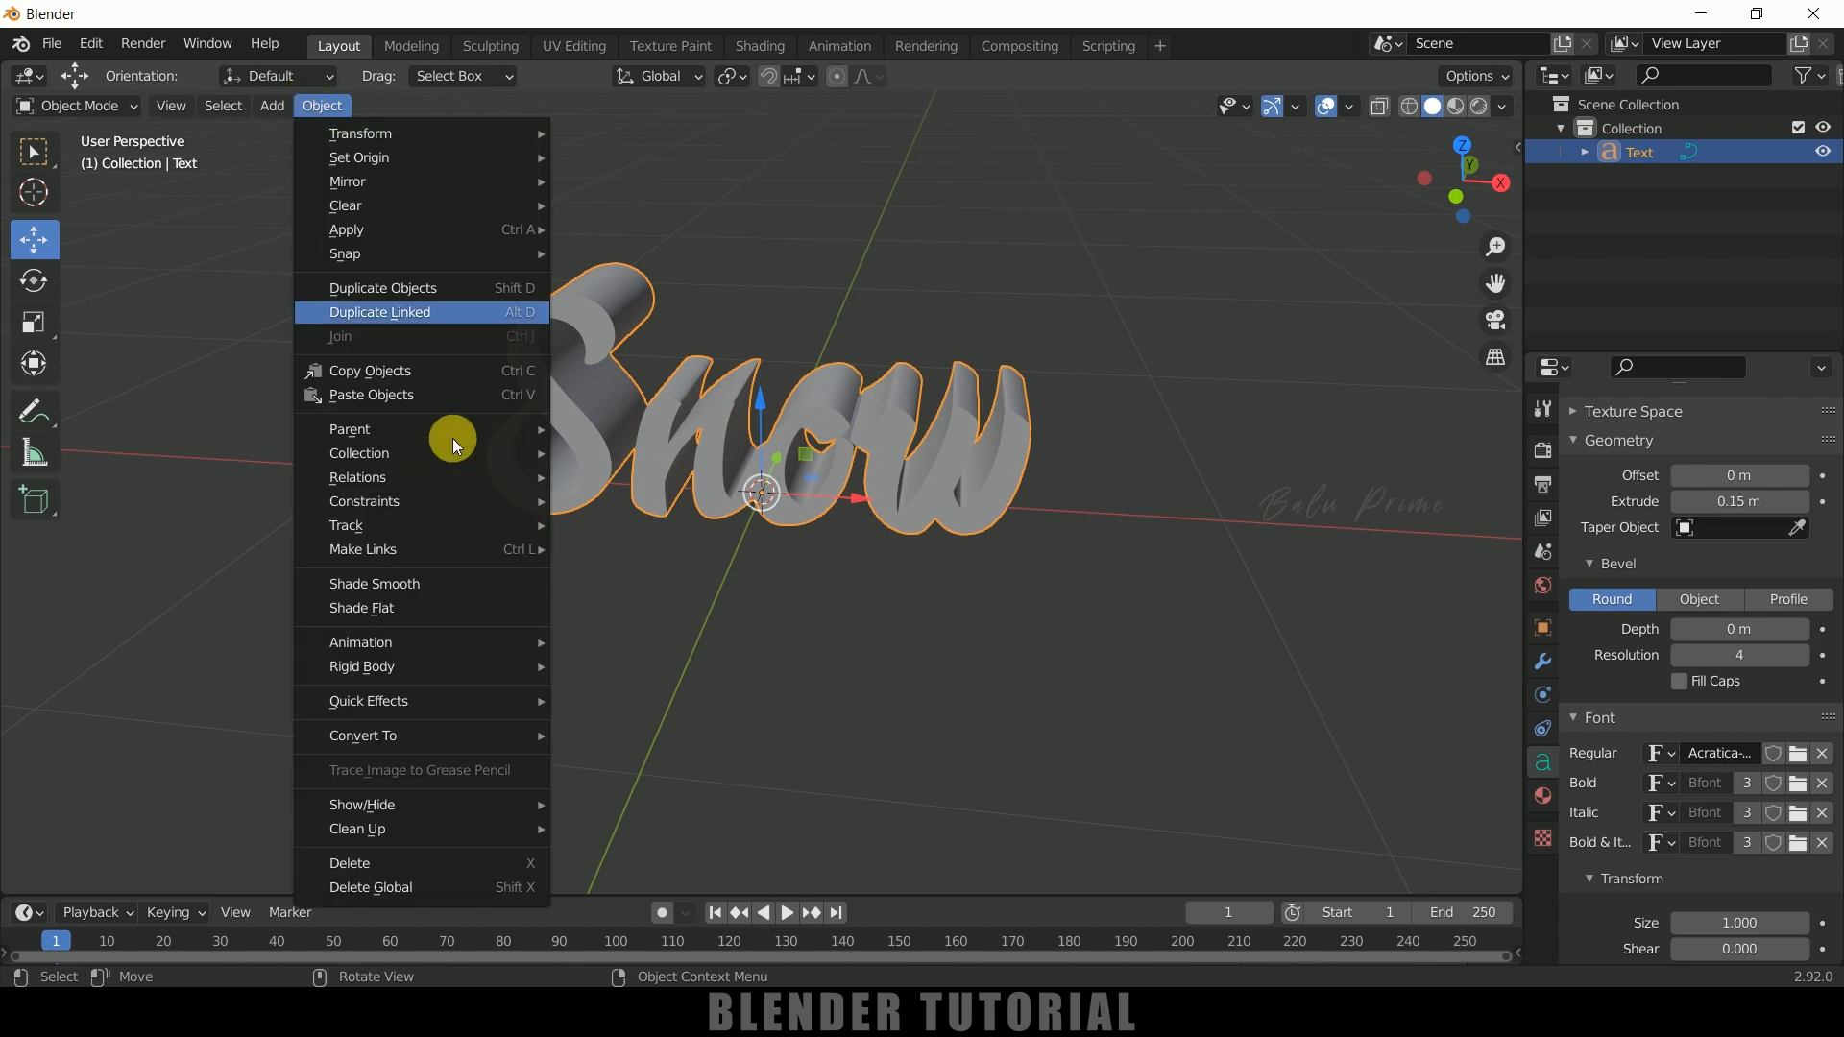
mouse_move(486, 740)
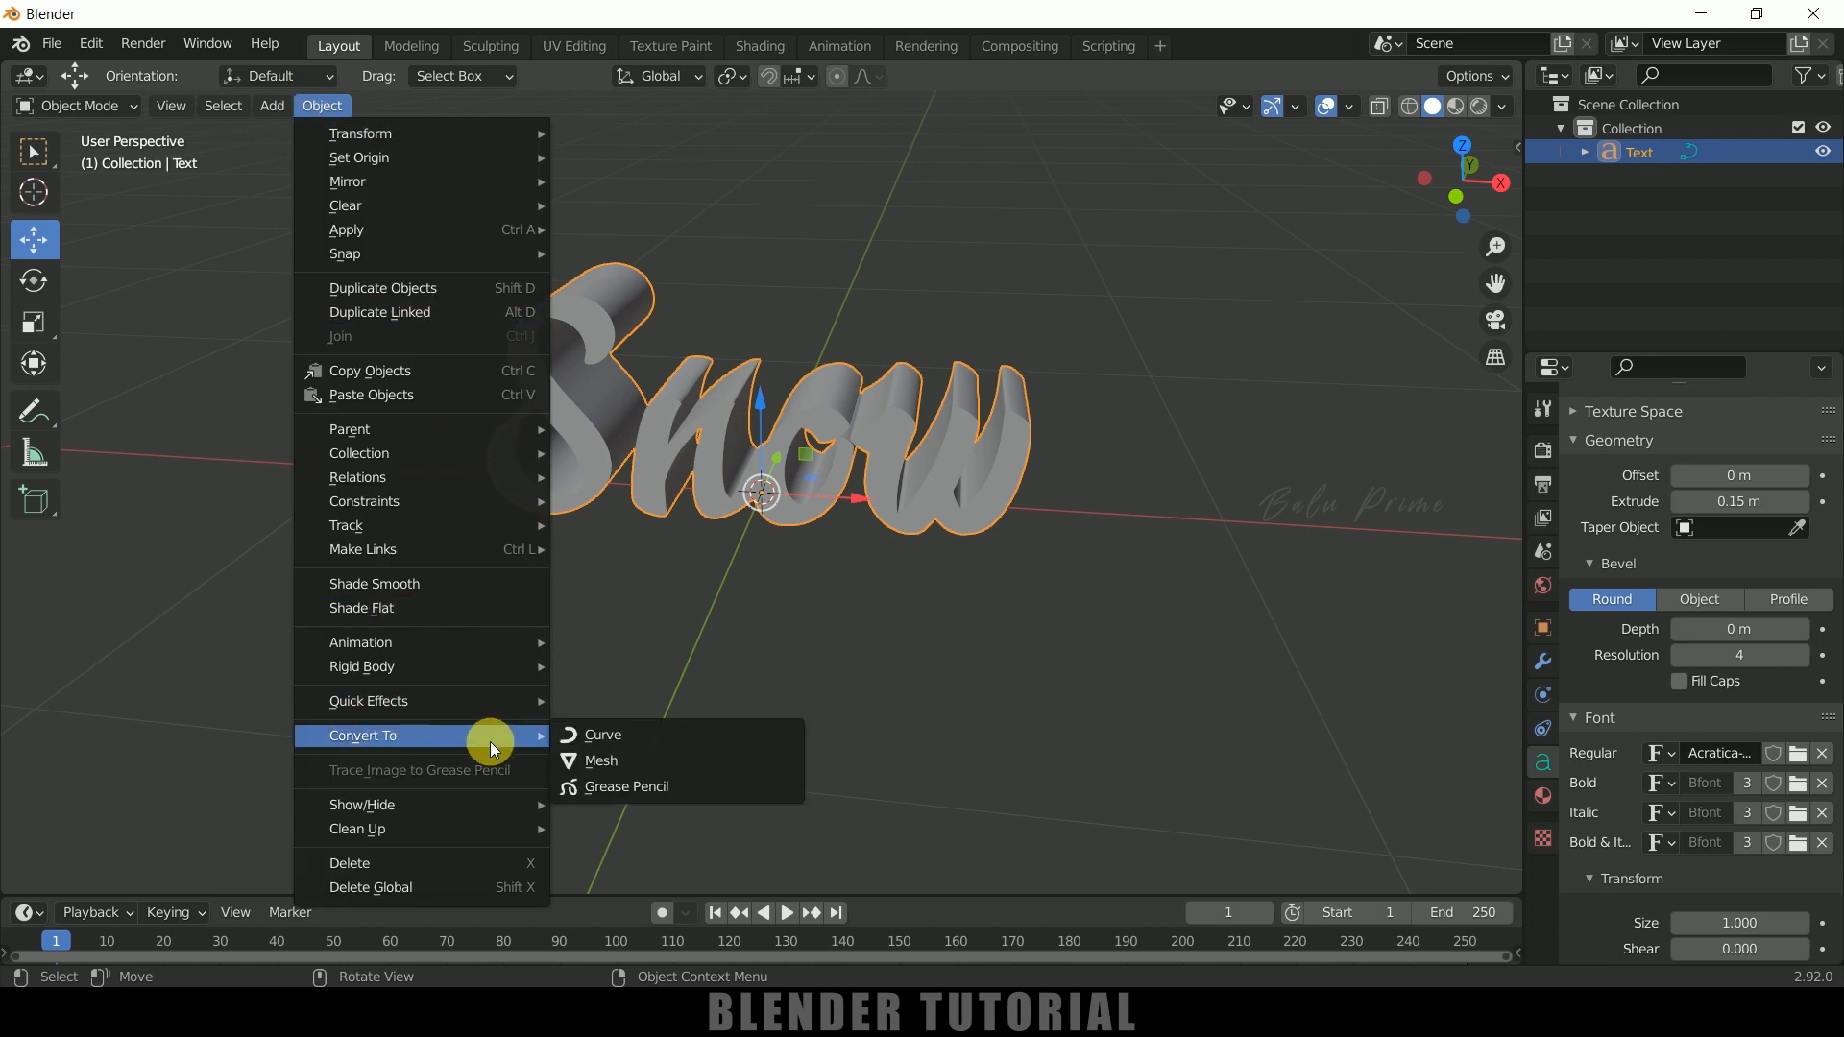
left_click(622, 764)
scroll(854, 682, "up", 3)
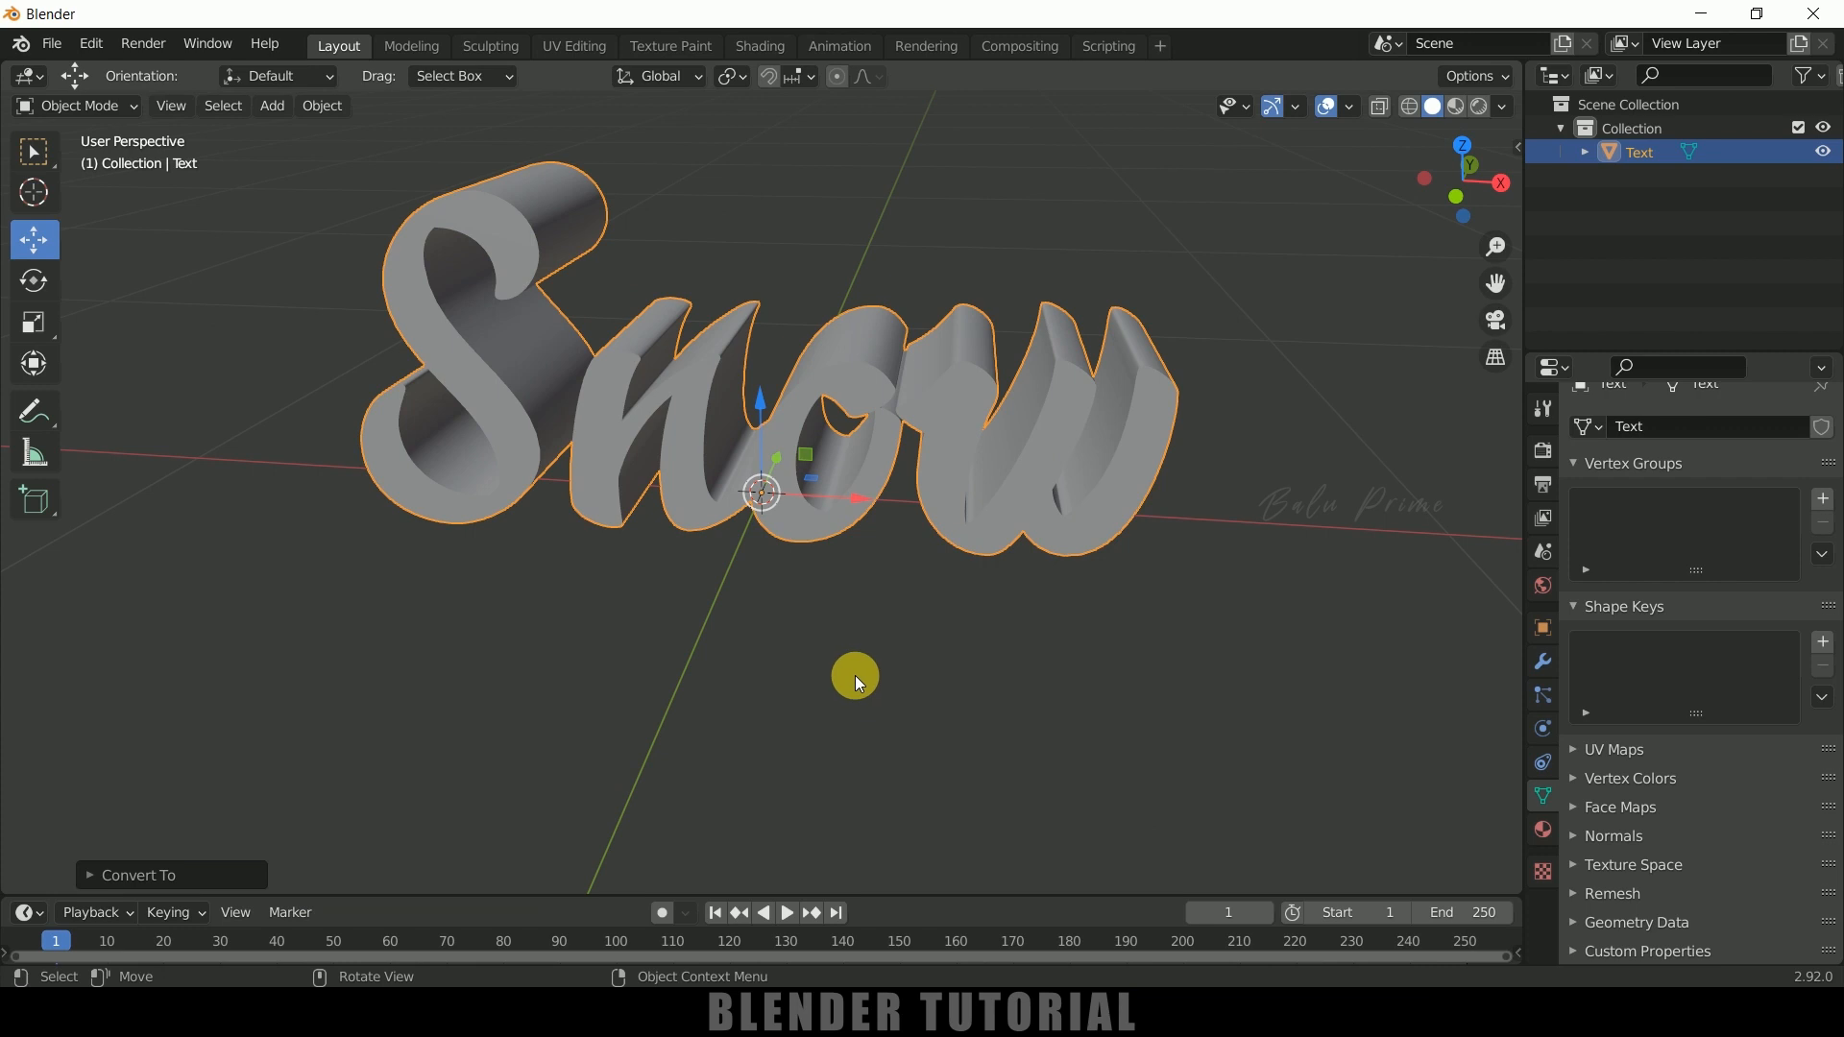
key("Tab")
middle_click_drag(774, 692, 862, 677)
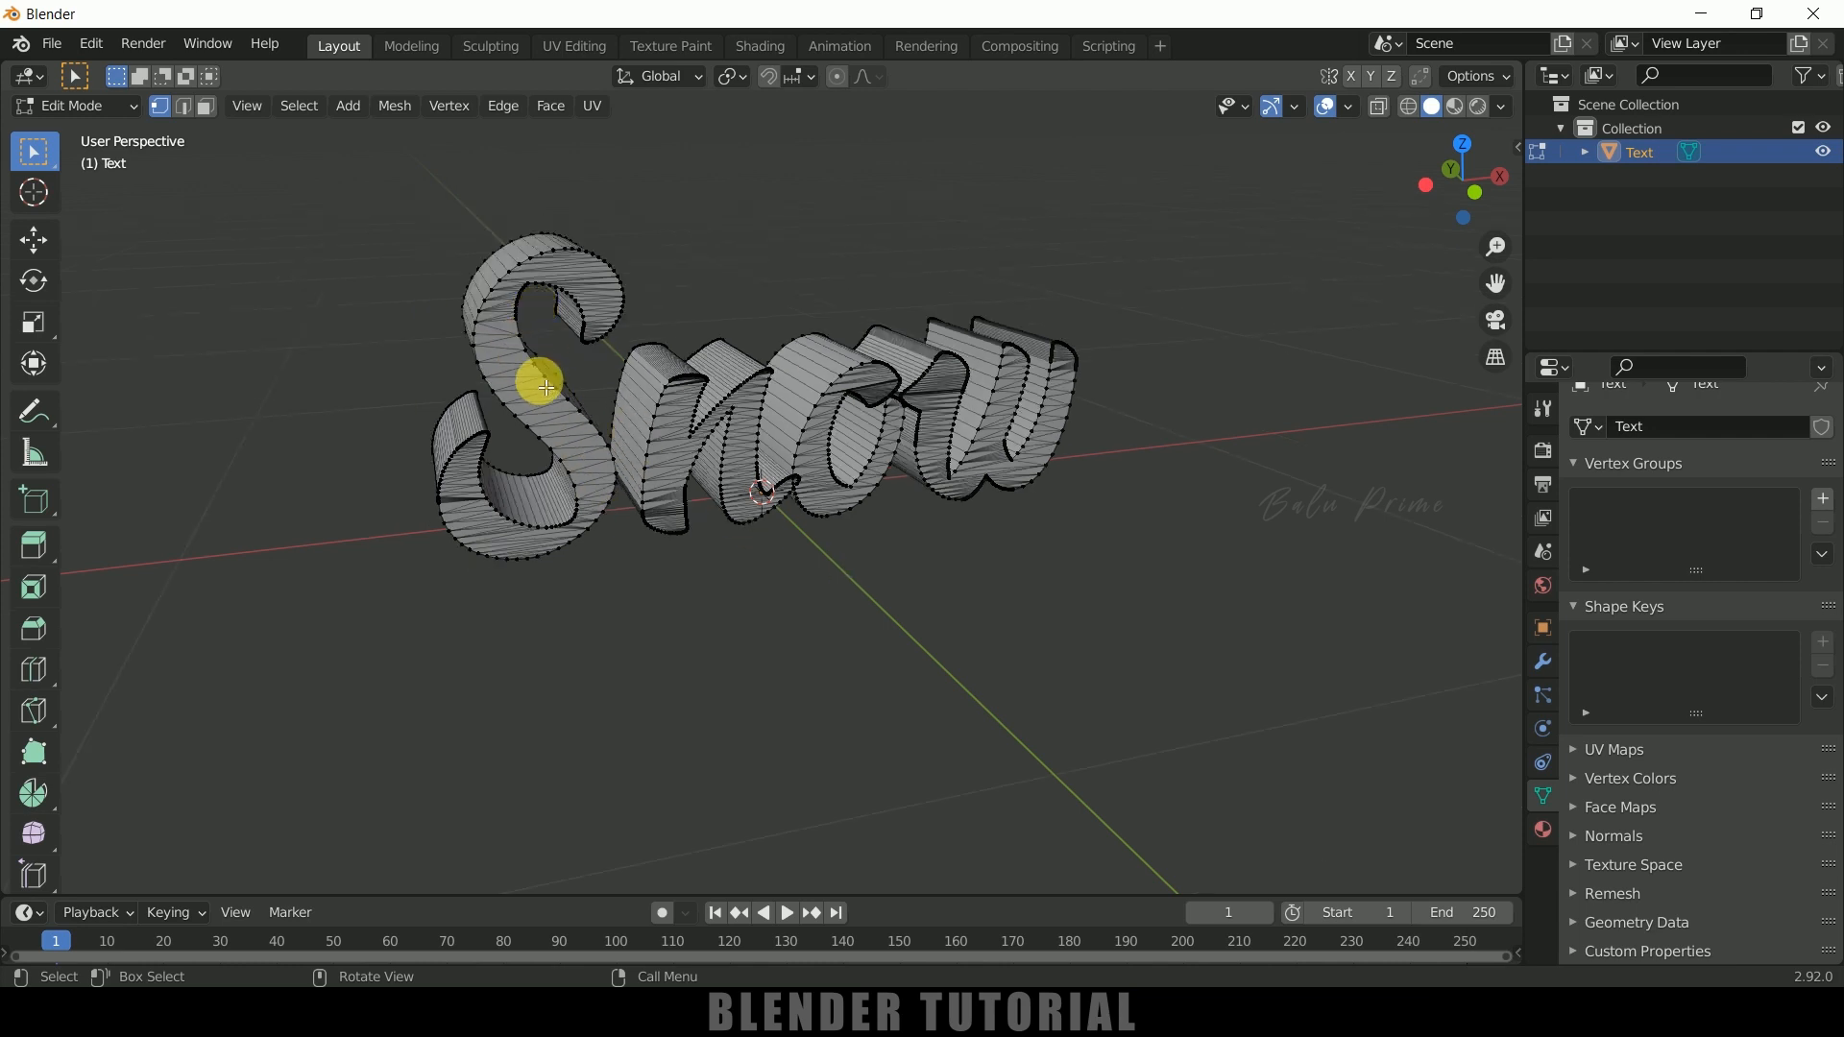
middle_click_drag(1069, 576, 1034, 577)
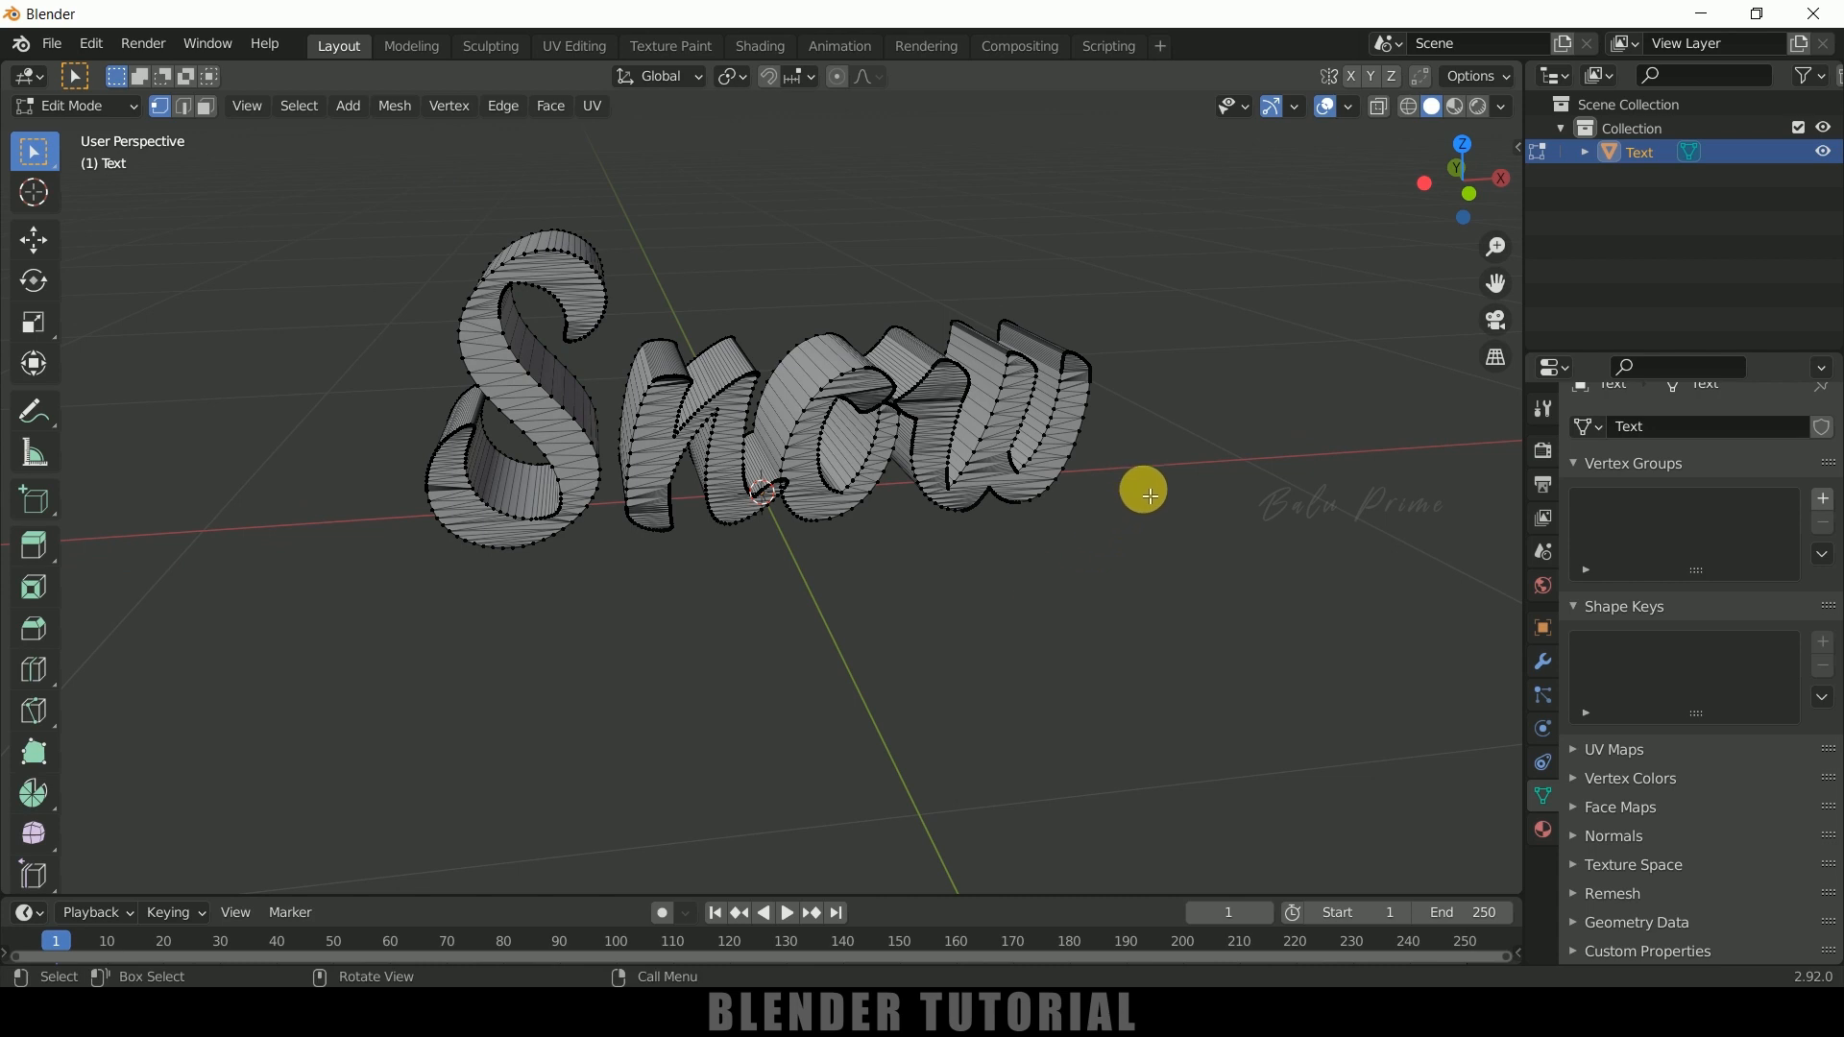
key("Tab")
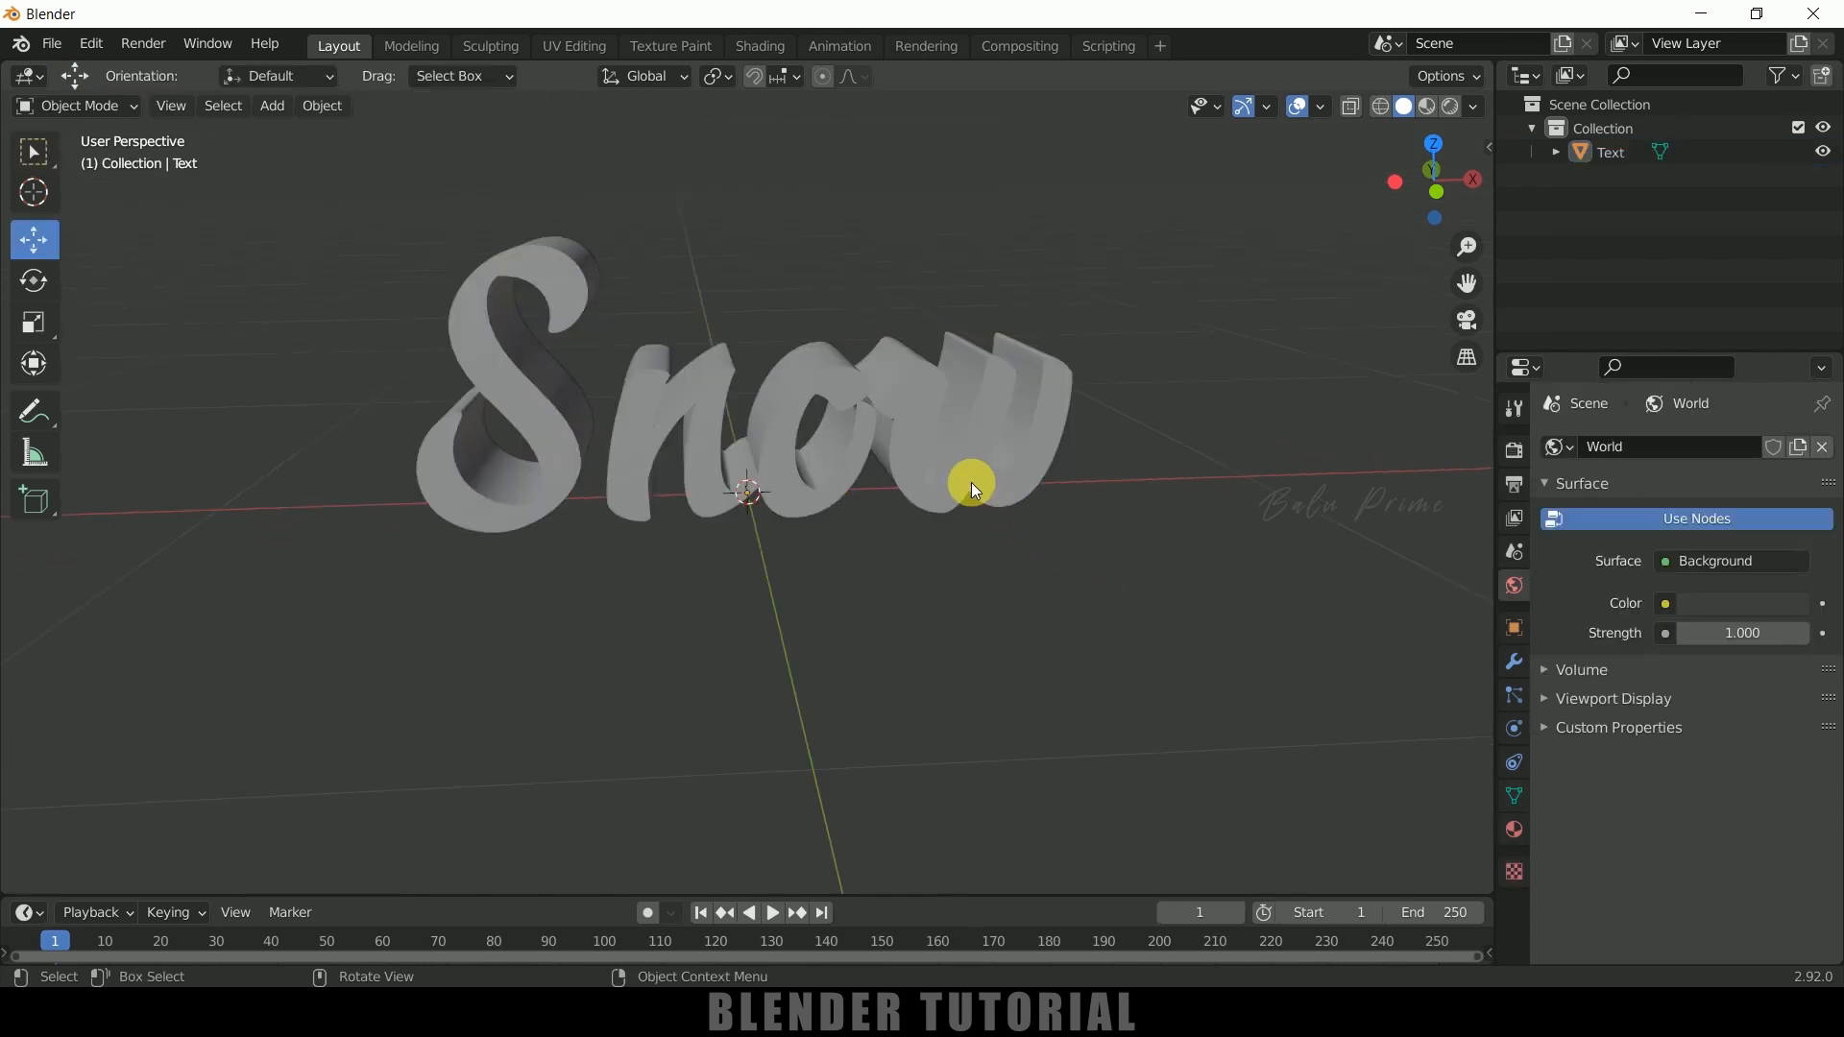
Add a Remesh modifier to the text mesh and set it to Smooth mode
left_click(973, 490)
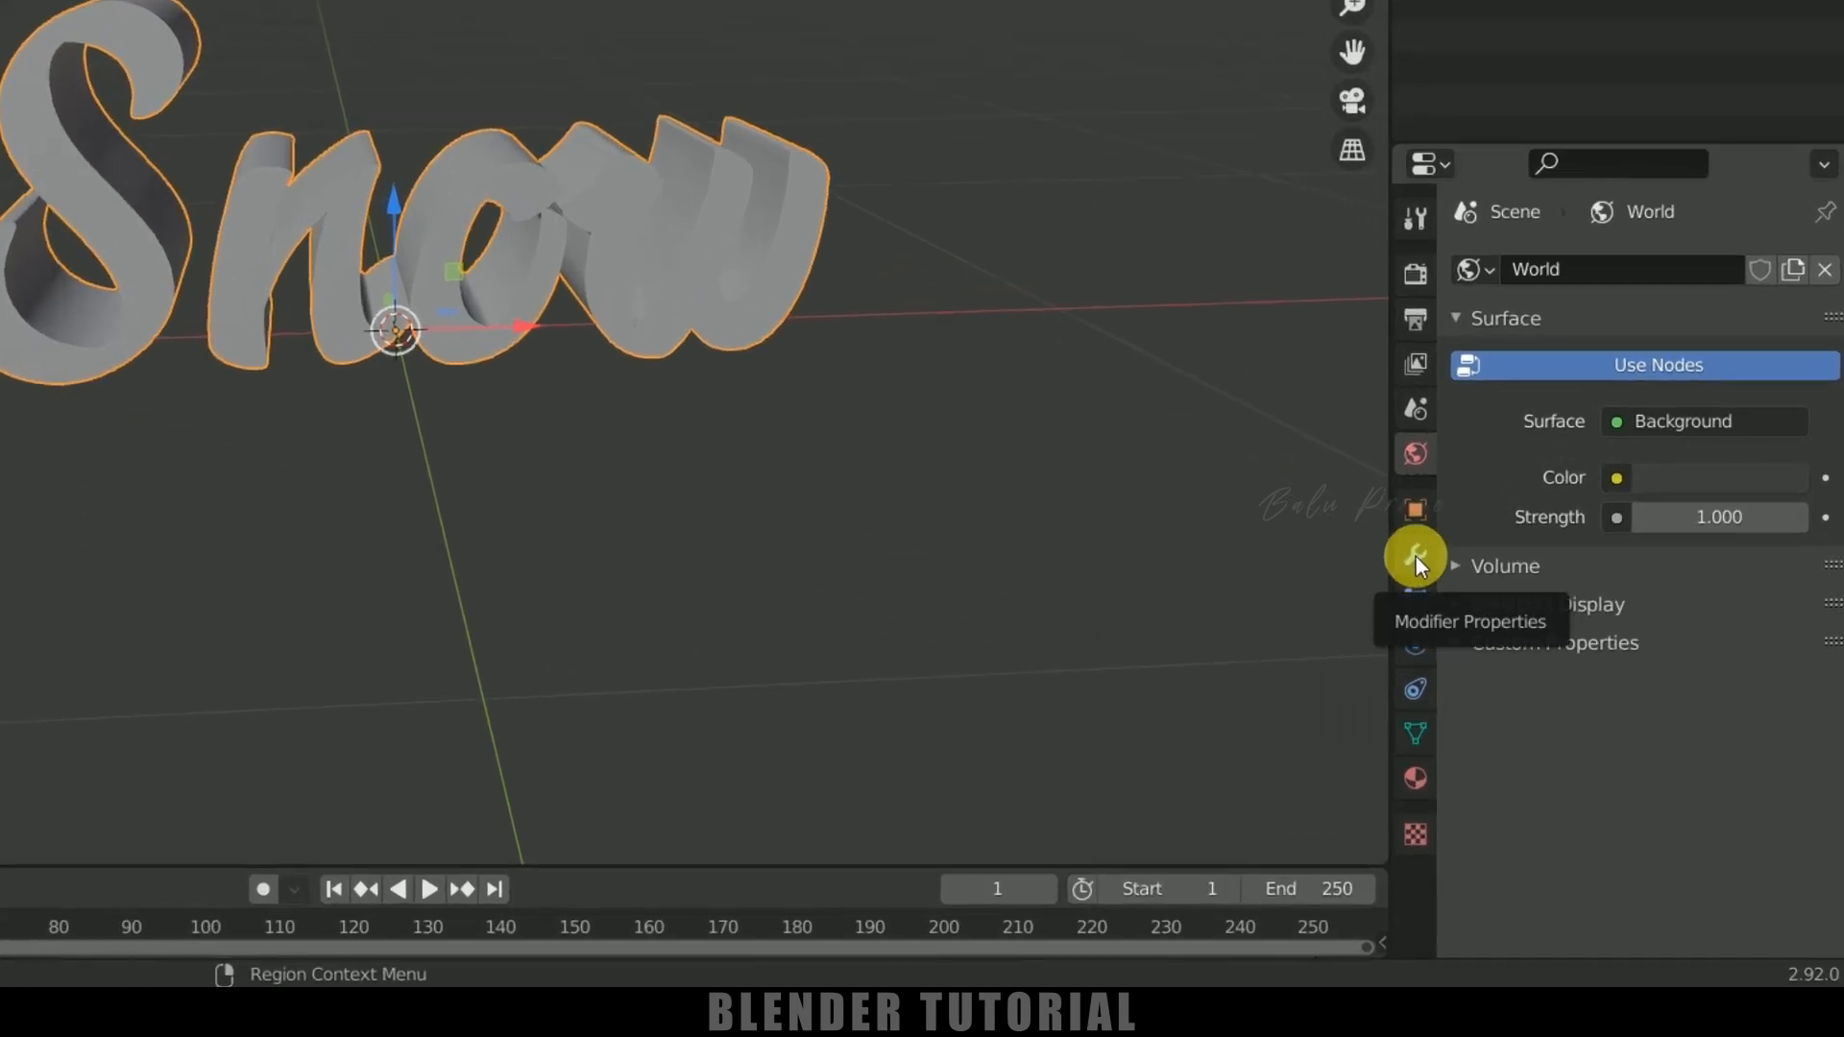
left_click(1515, 662)
left_click(1556, 265)
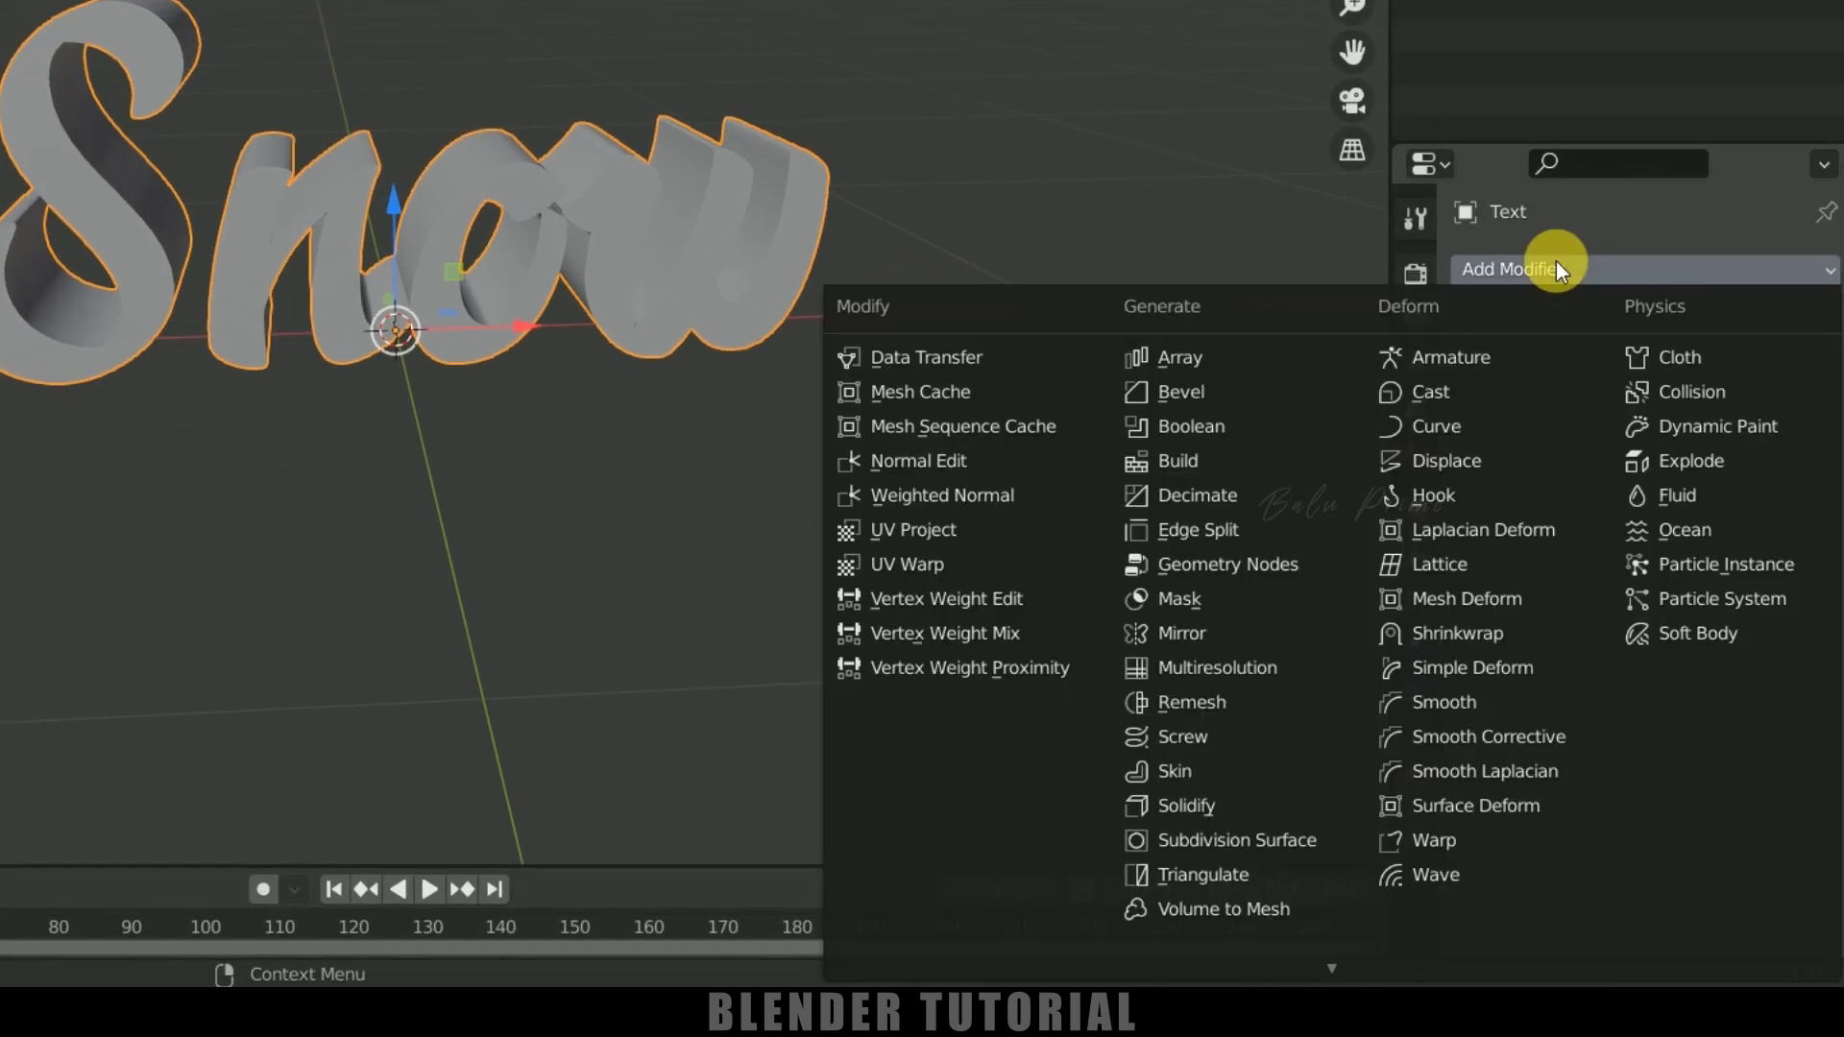
left_click(1235, 706)
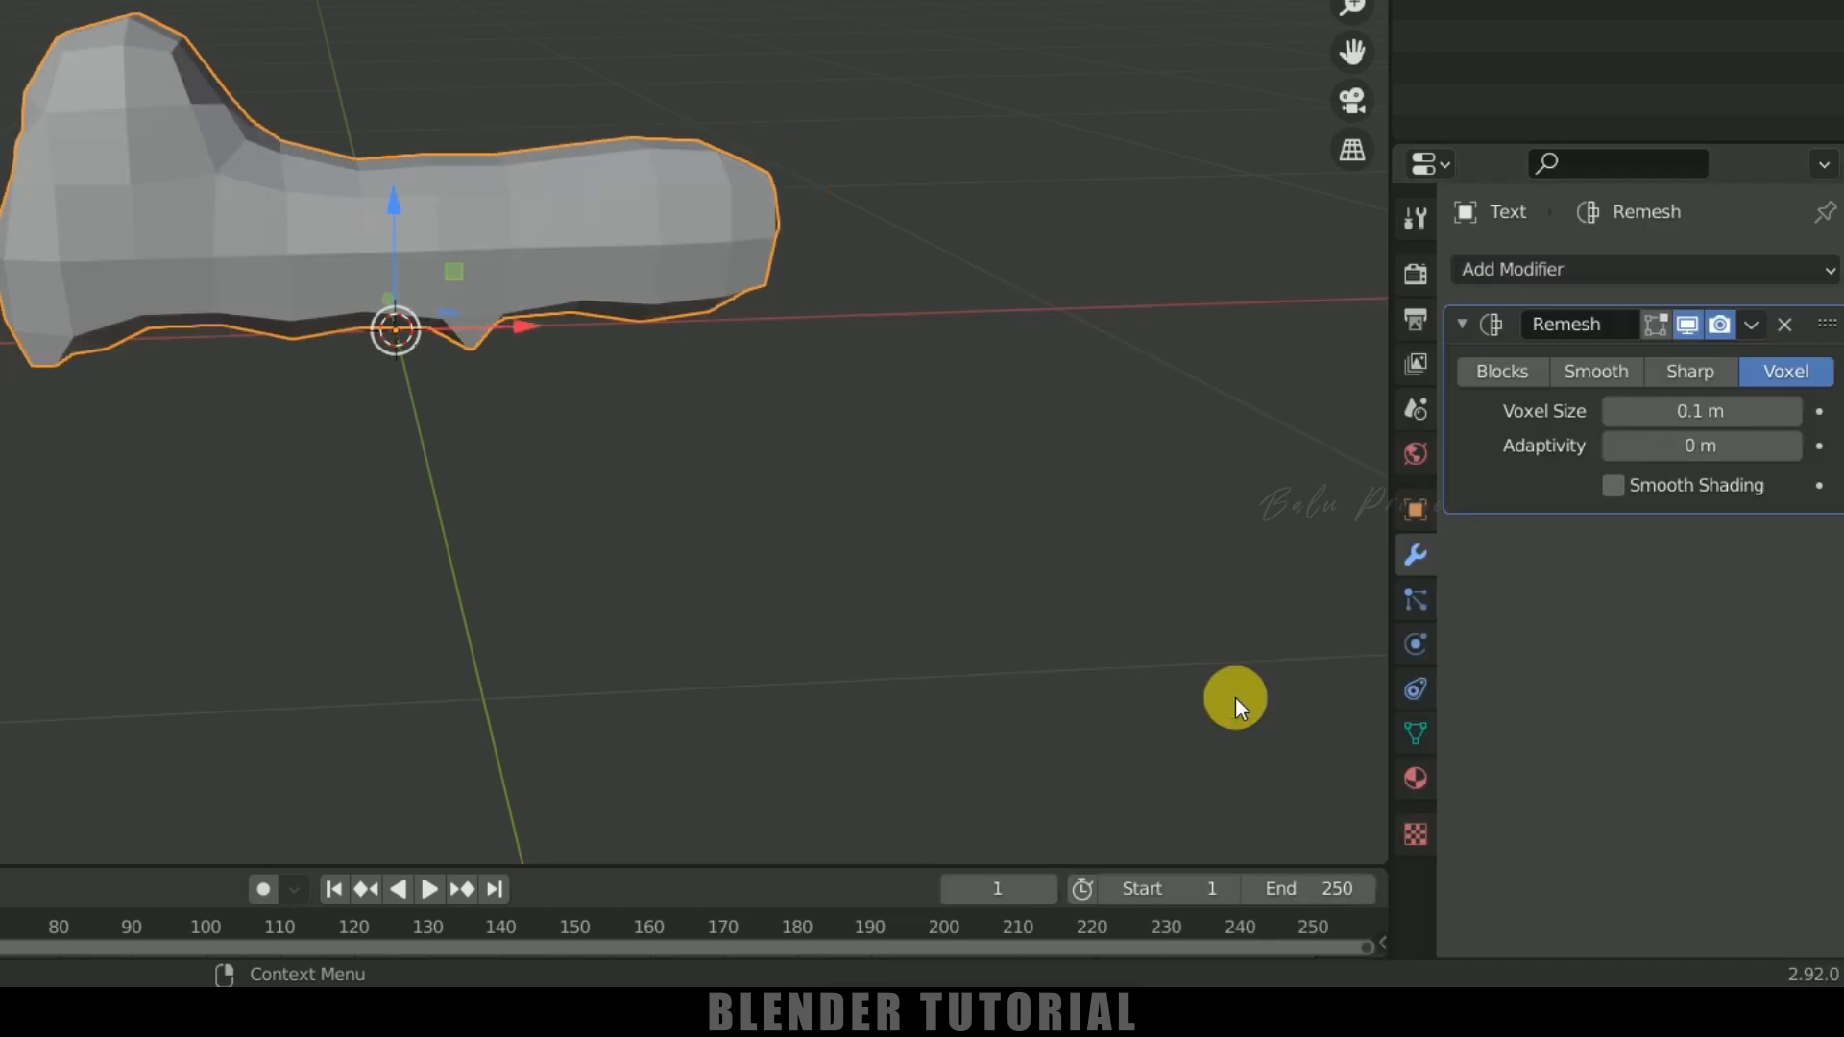
left_click(1603, 371)
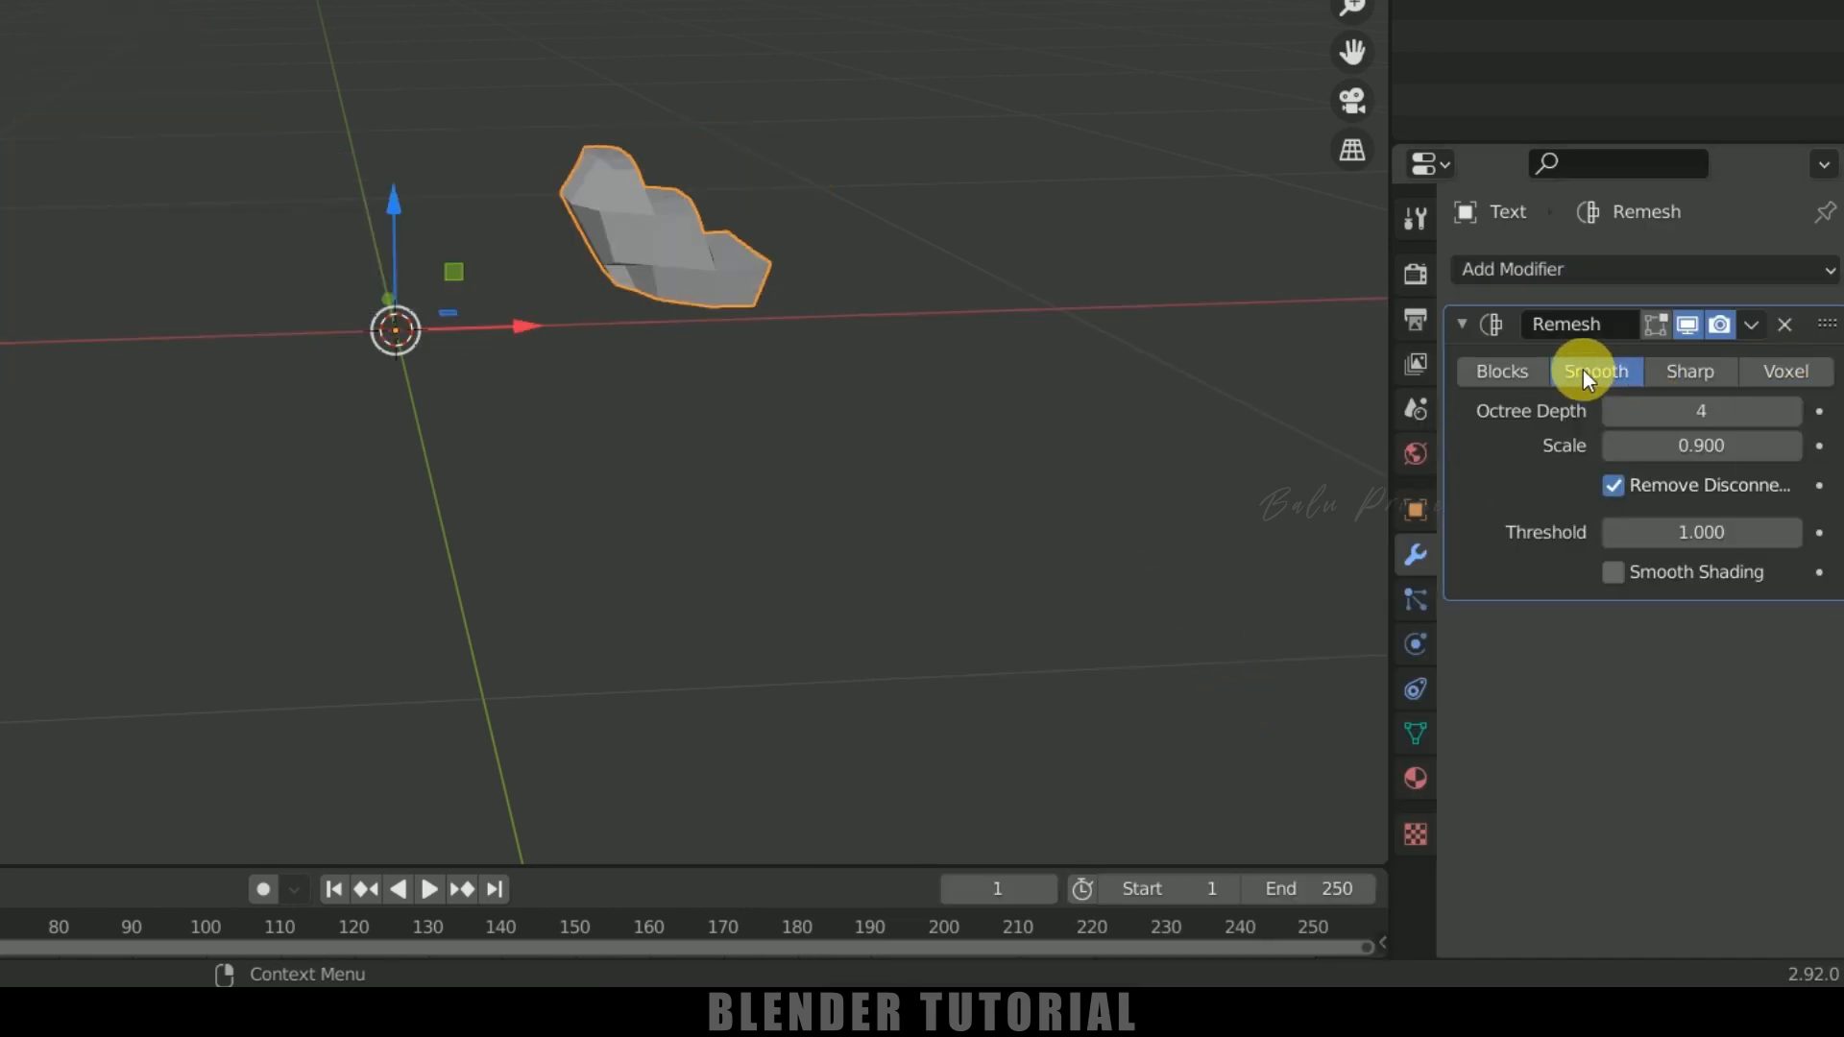
Turn off Remove Disconnected and set the Remesh octree depth to 8
left_click(1614, 485)
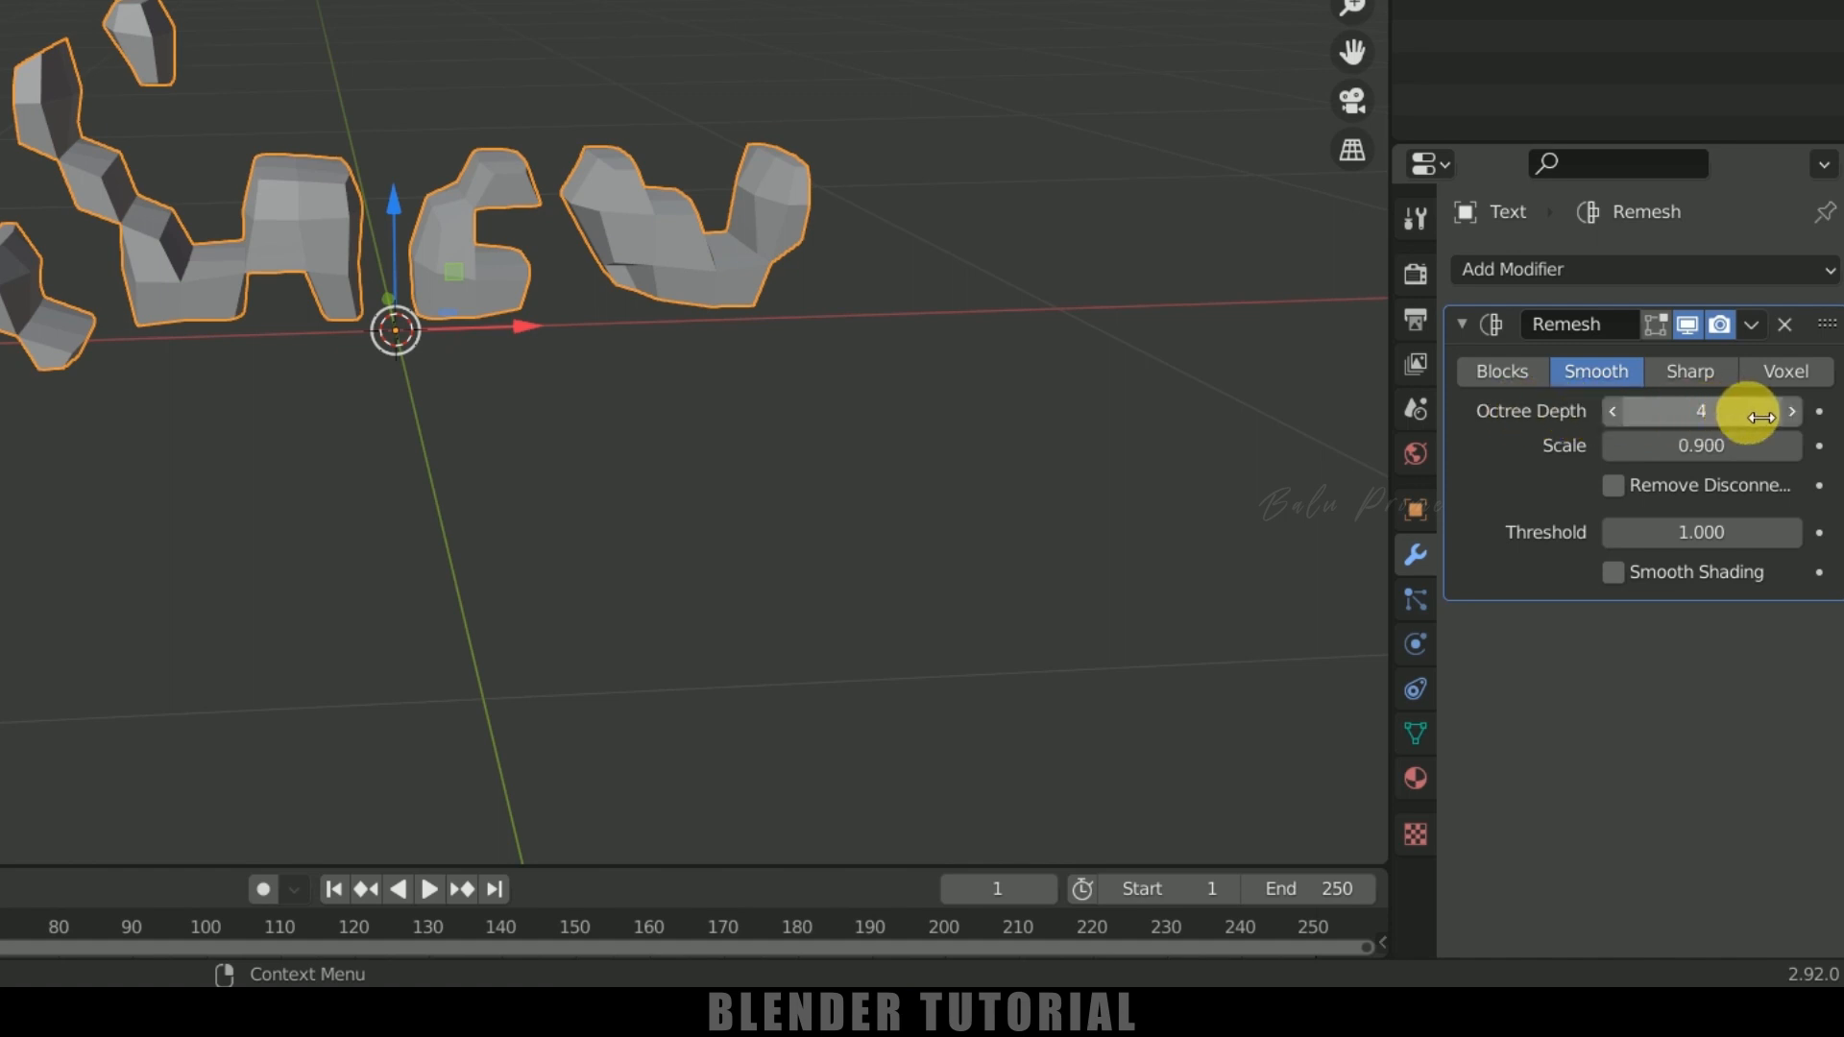
left_click(1795, 411)
left_click(1795, 411)
left_click(1795, 411)
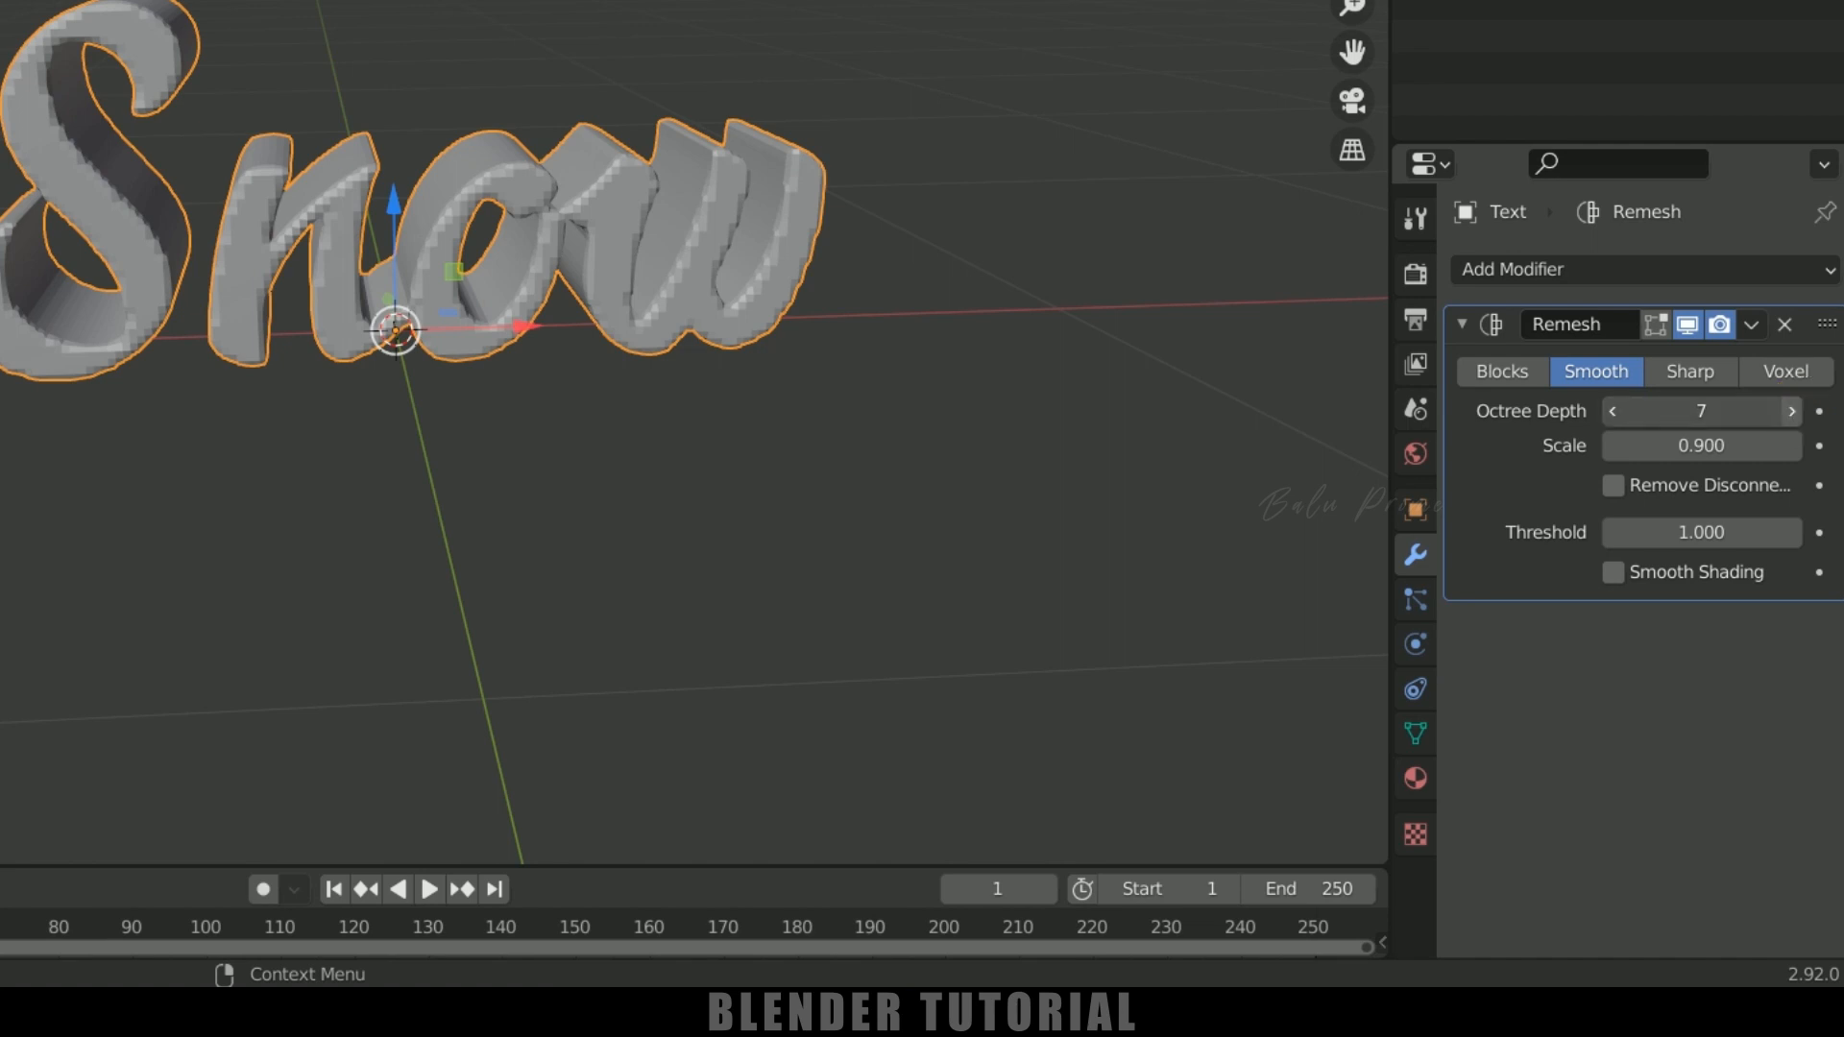
left_click(1795, 411)
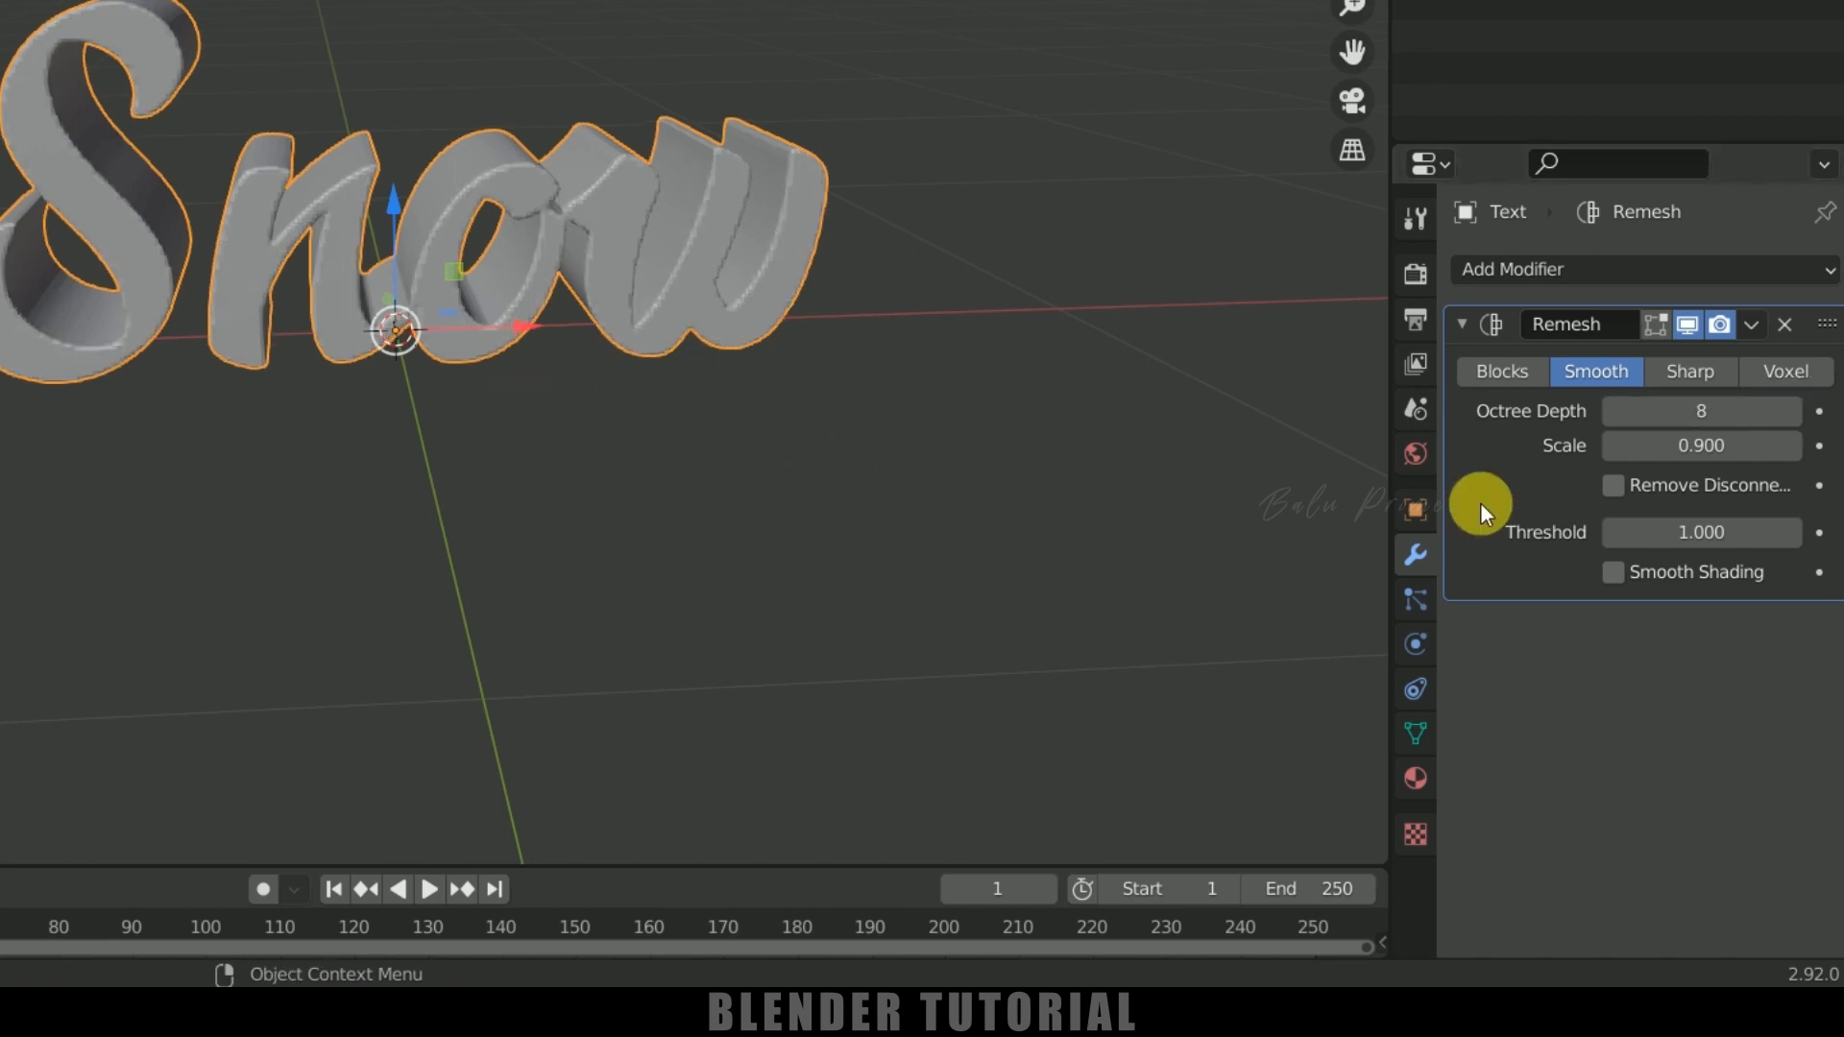
Enable Smooth Shading in the Remesh modifier and apply the modifier to the text
left_click(1613, 572)
middle_click_drag(763, 305, 836, 384)
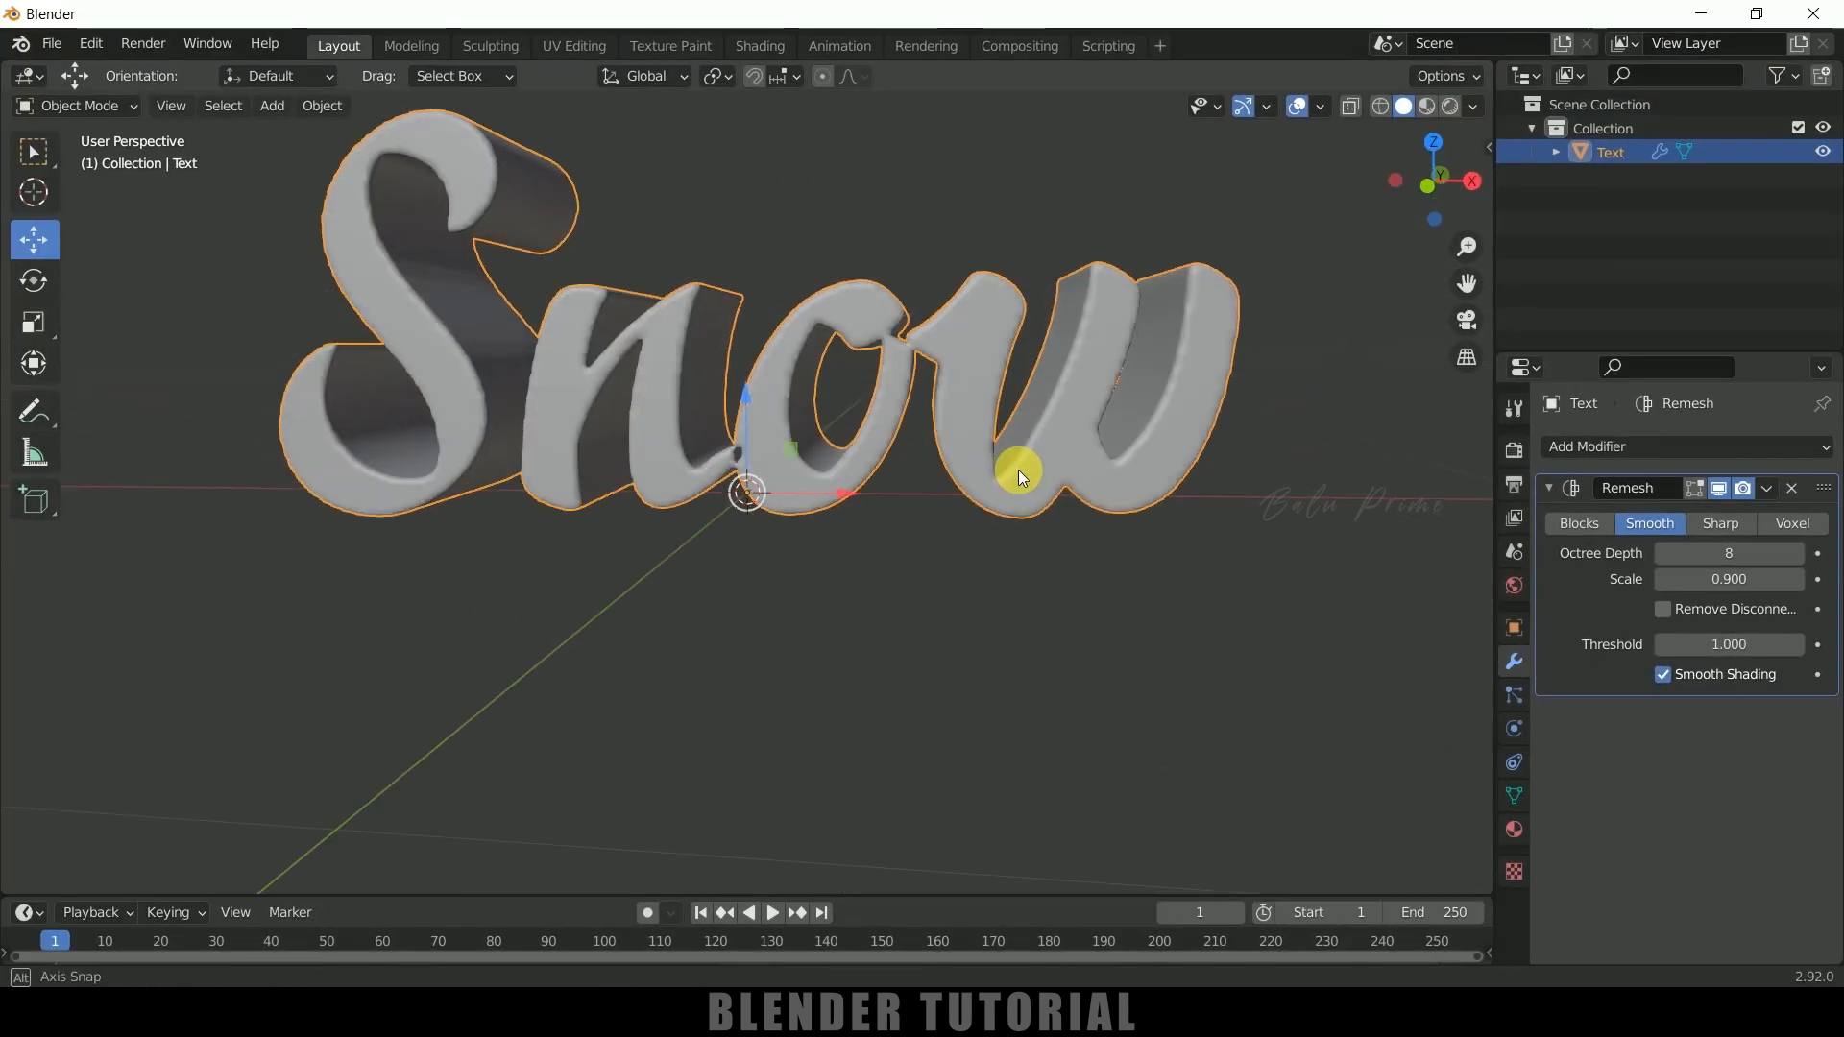
middle_click_drag(1076, 532, 1057, 539)
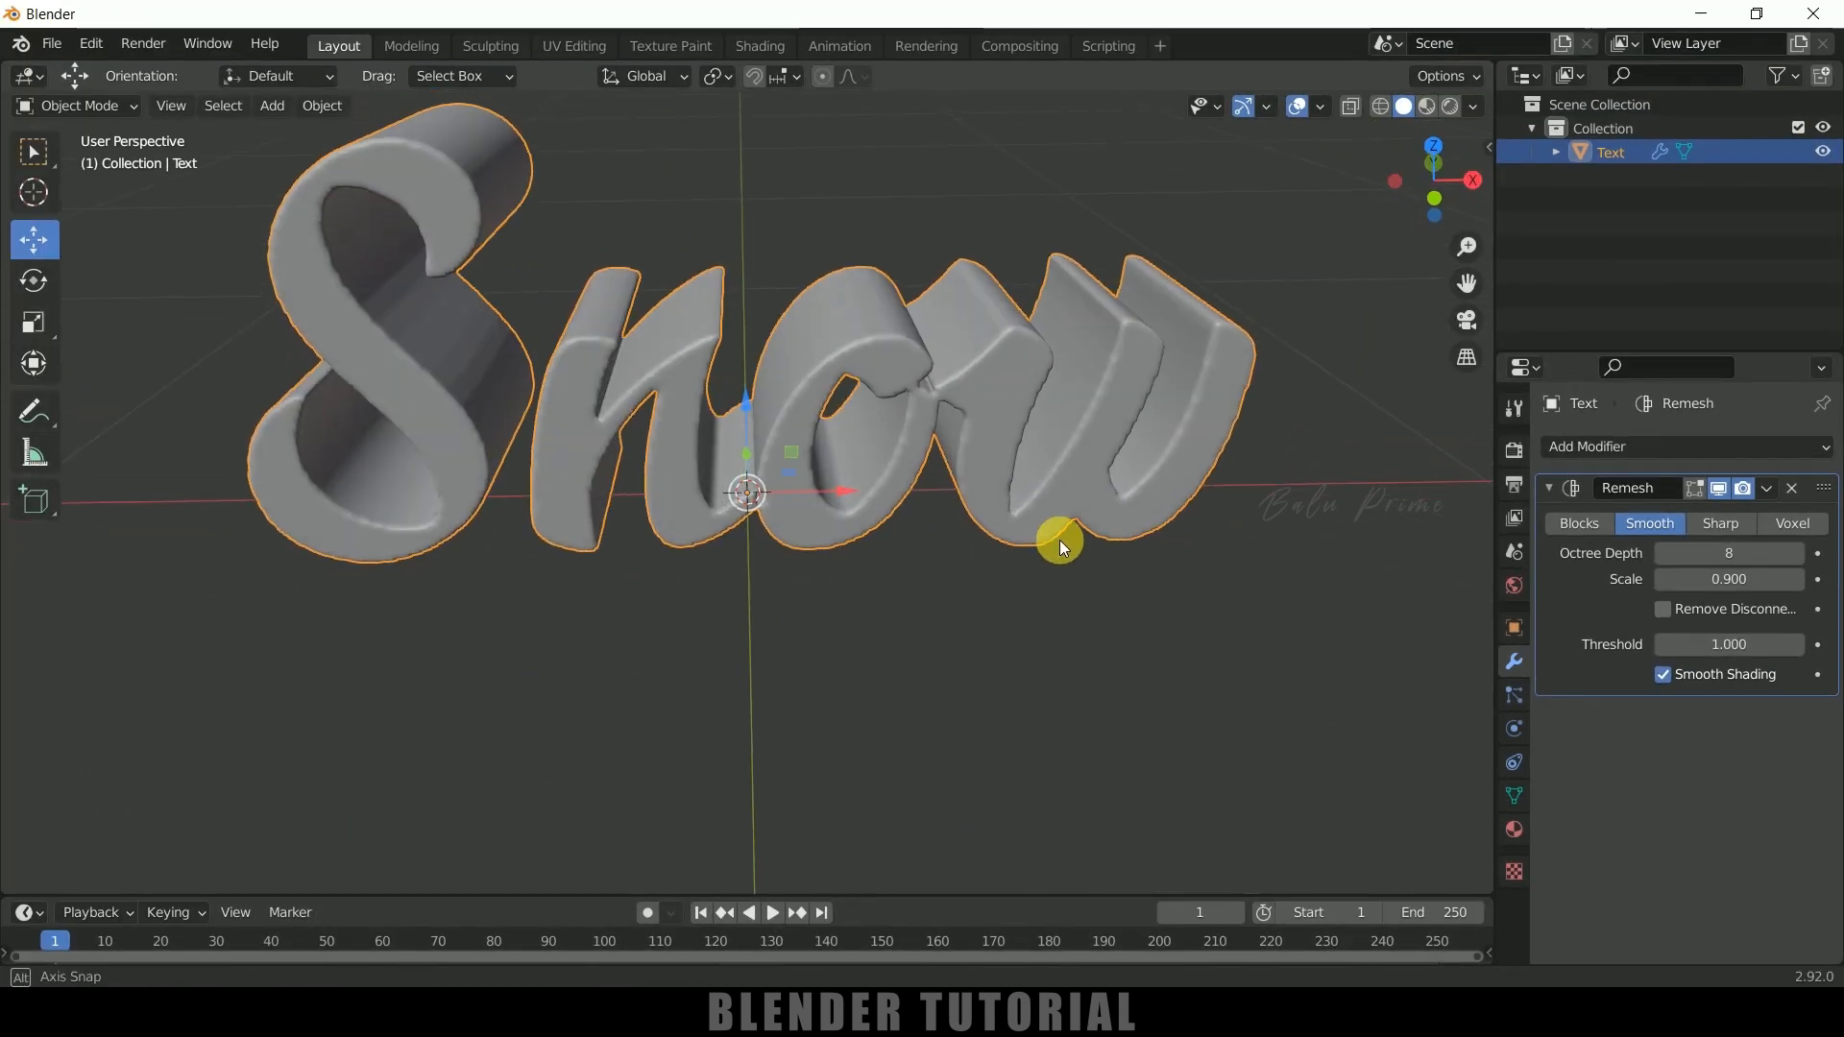
left_click(1768, 490)
left_click(1682, 527)
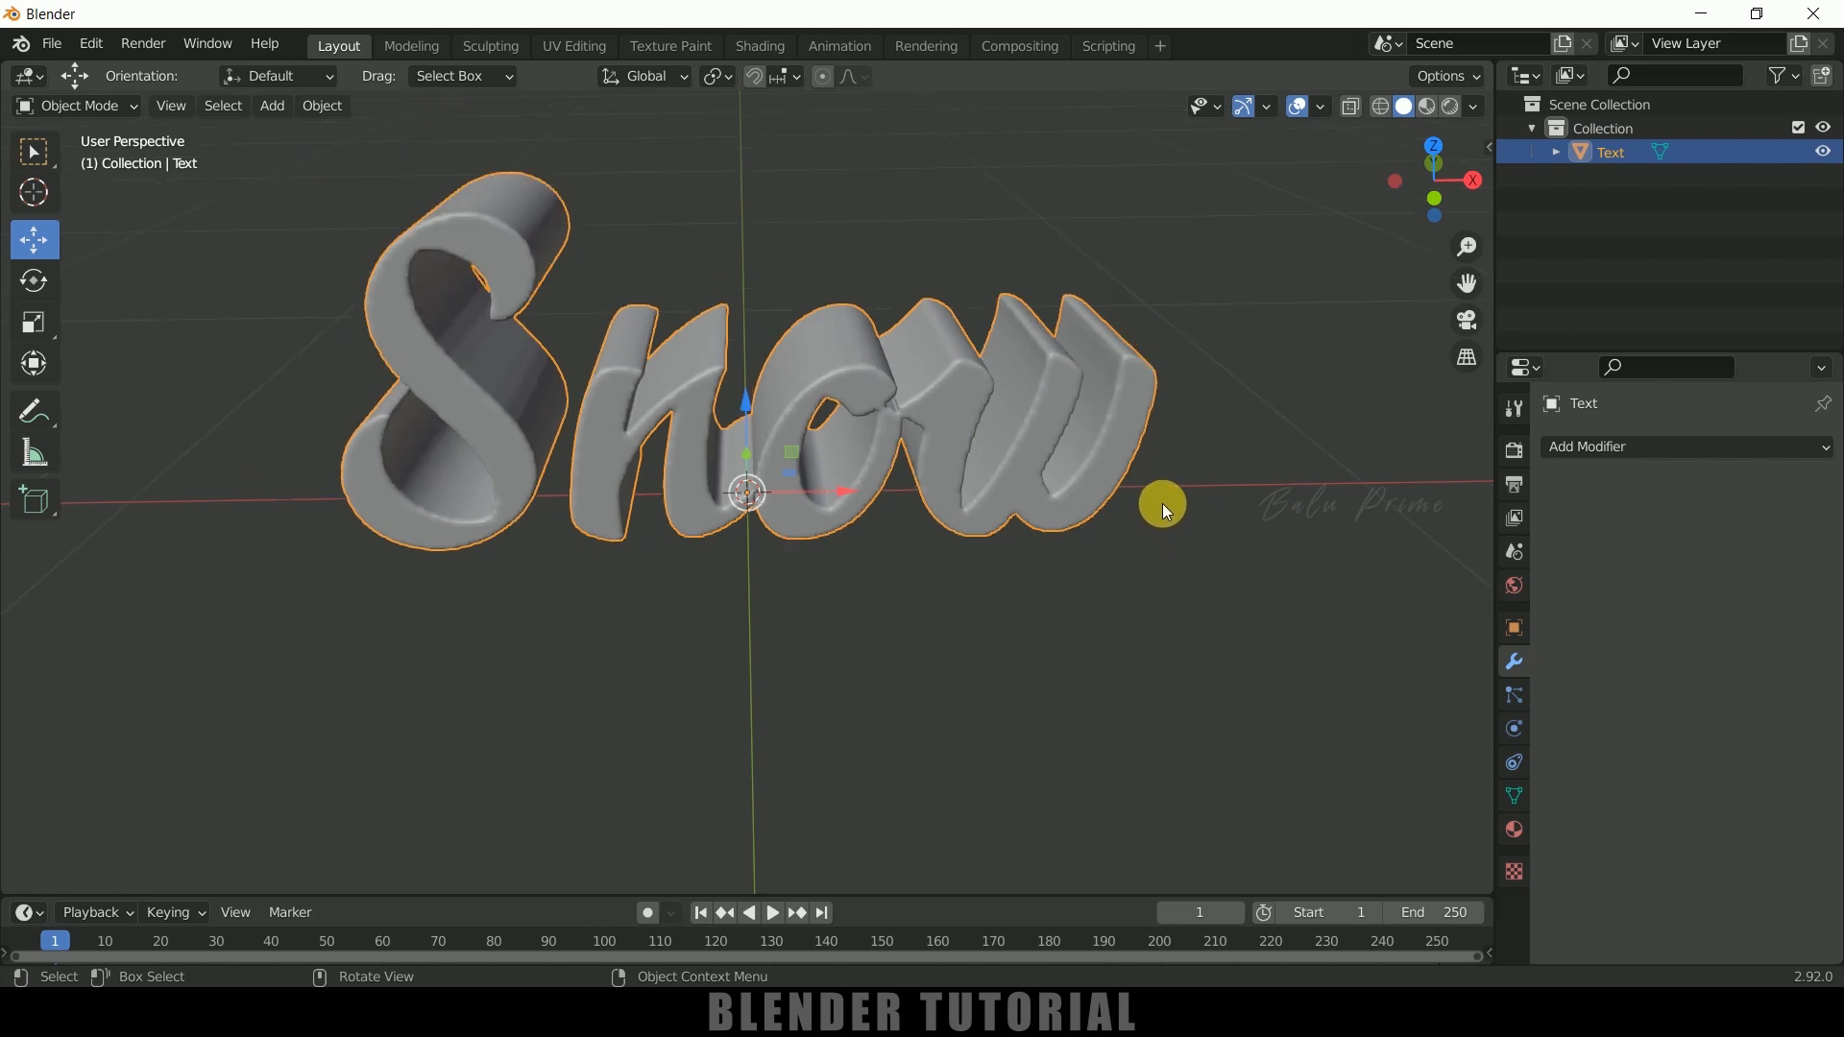
Examine the density of the remeshed lettering's vertex grid up close in Edit Mode and return to Object Mode
key("Tab")
middle_click_drag(971, 573, 922, 562)
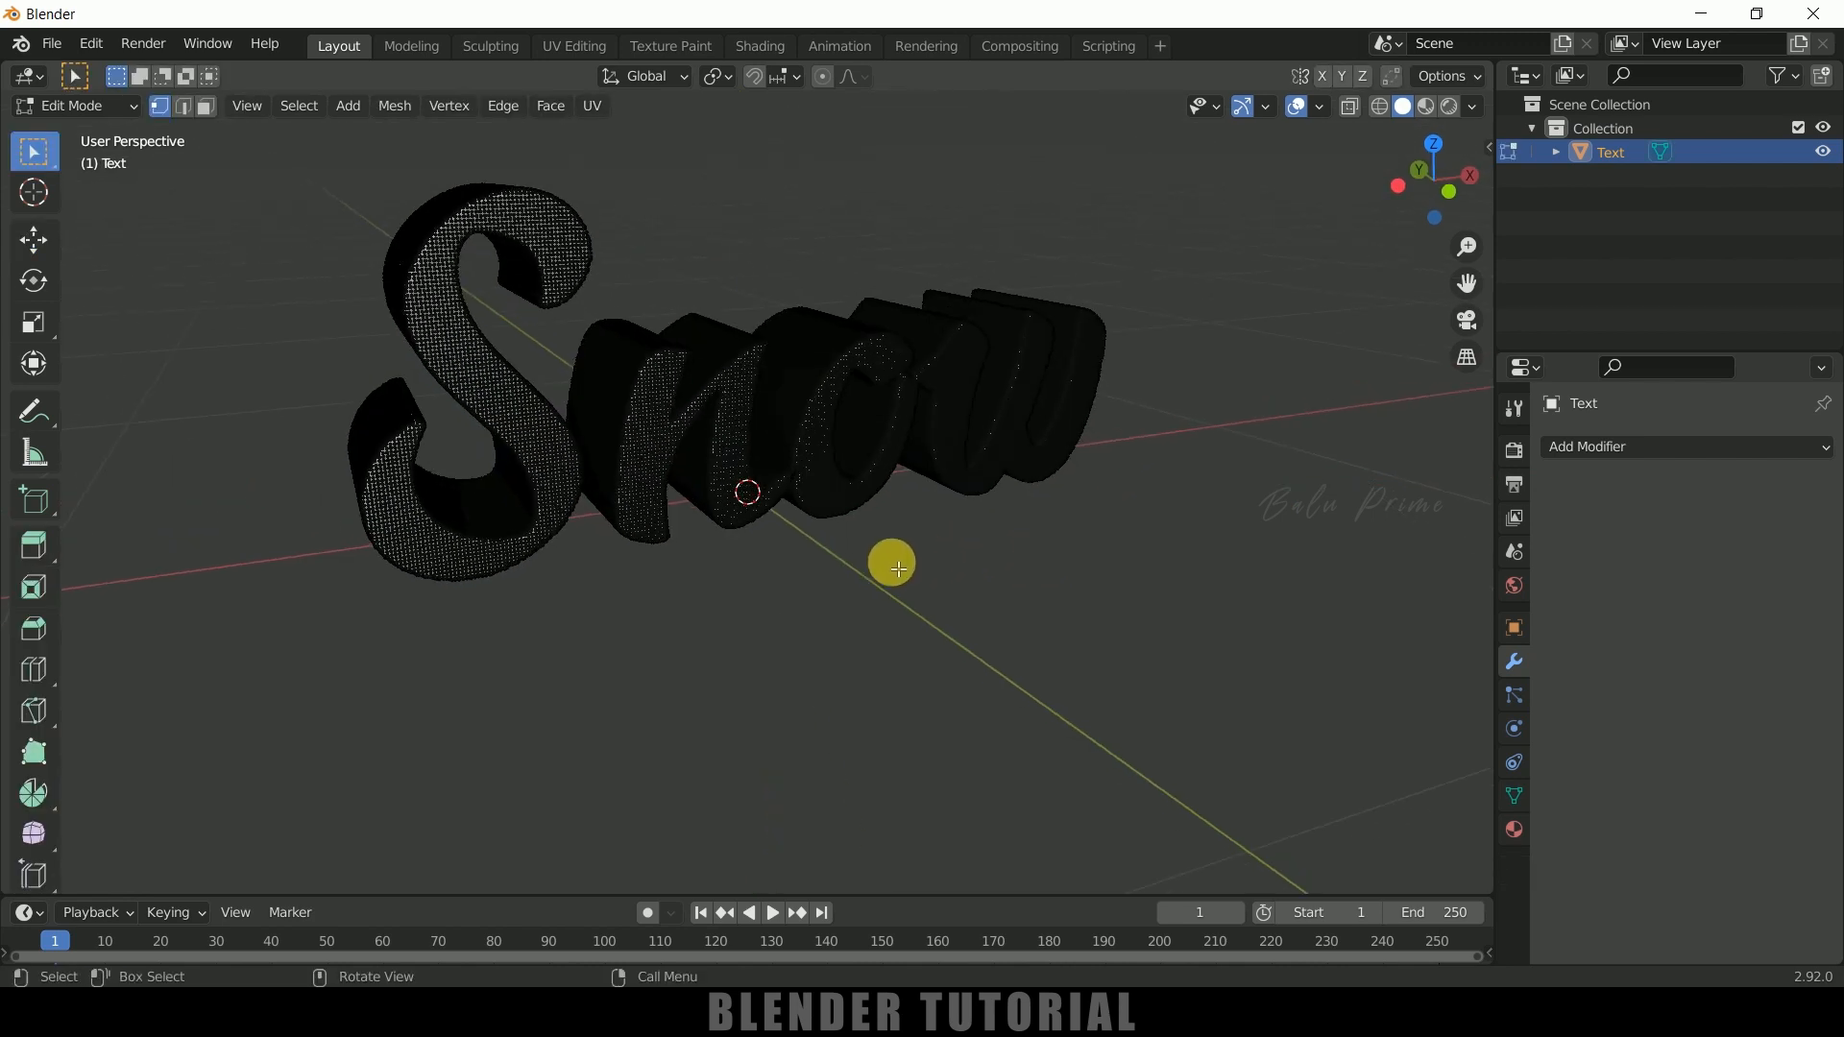
key("alt+a")
scroll(717, 527, "up", 4)
scroll(1062, 444, "up", 4)
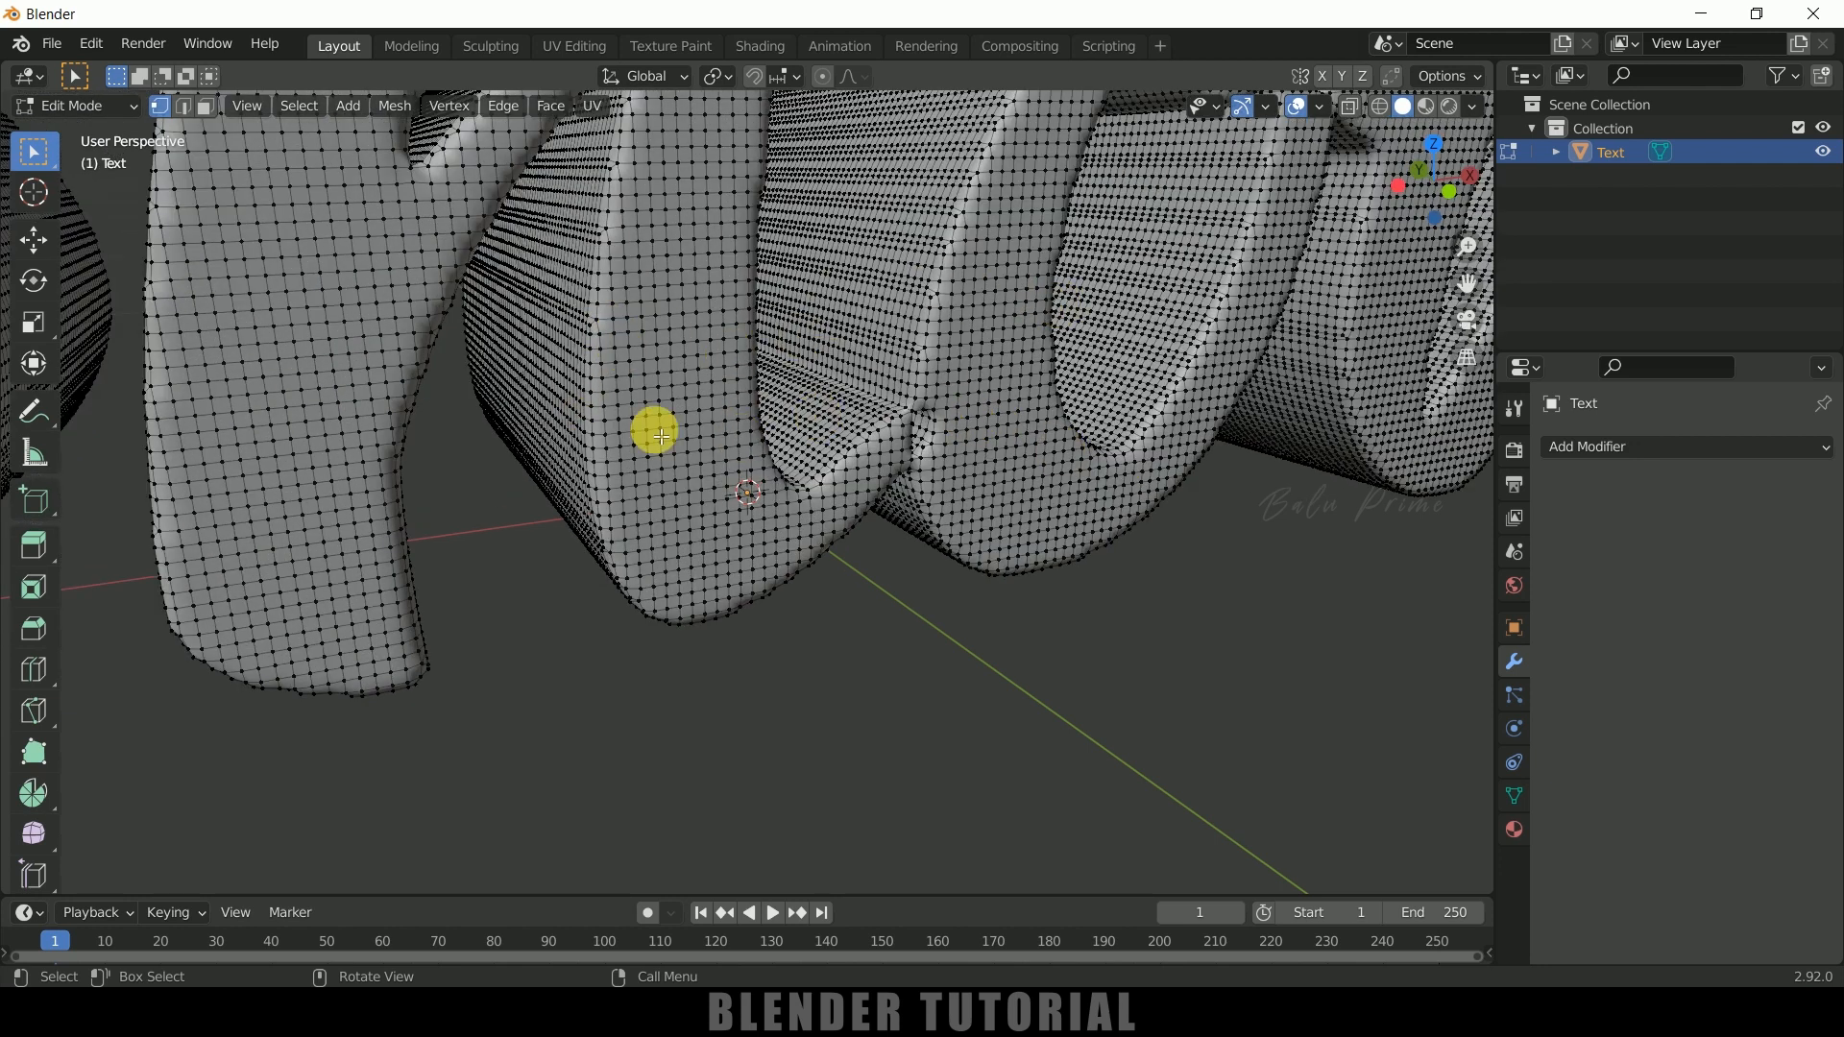
scroll(1051, 353, "down", 6)
scroll(1053, 362, "down", 3)
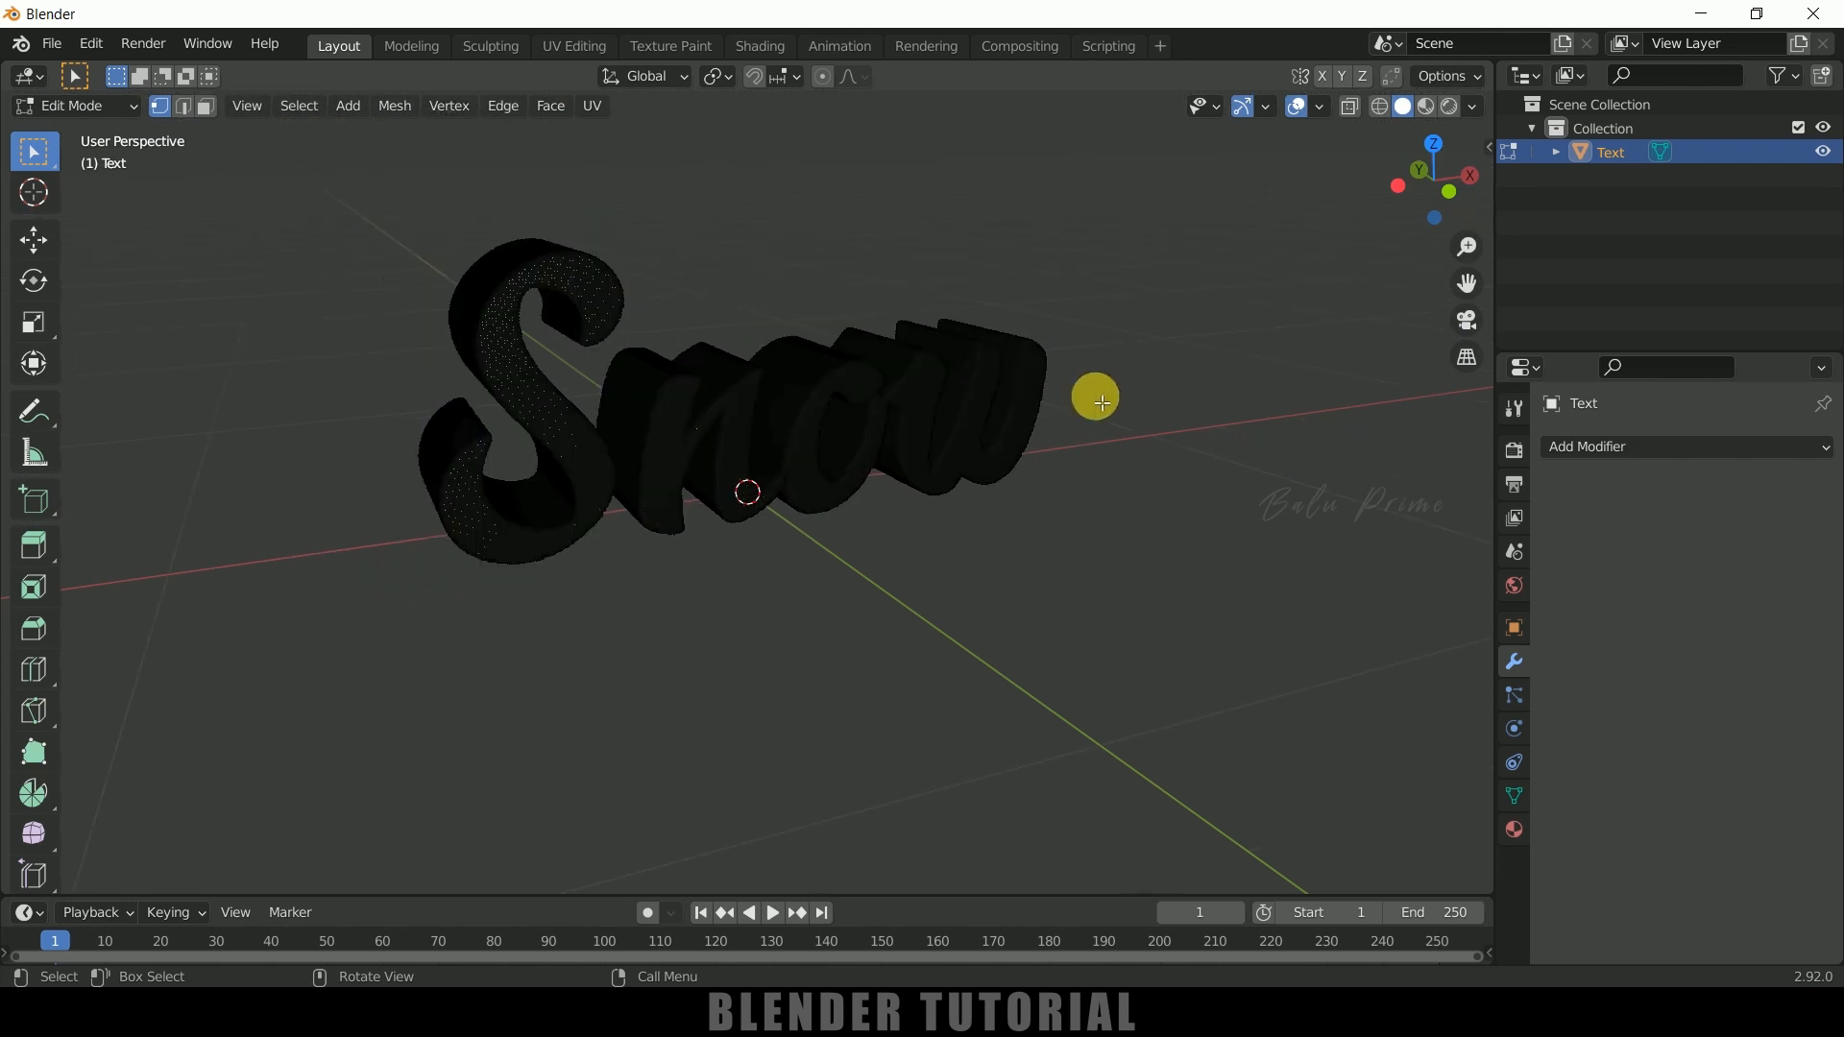
middle_click_drag(1091, 395, 1066, 400)
key("Tab")
middle_click_drag(1089, 531, 1066, 330)
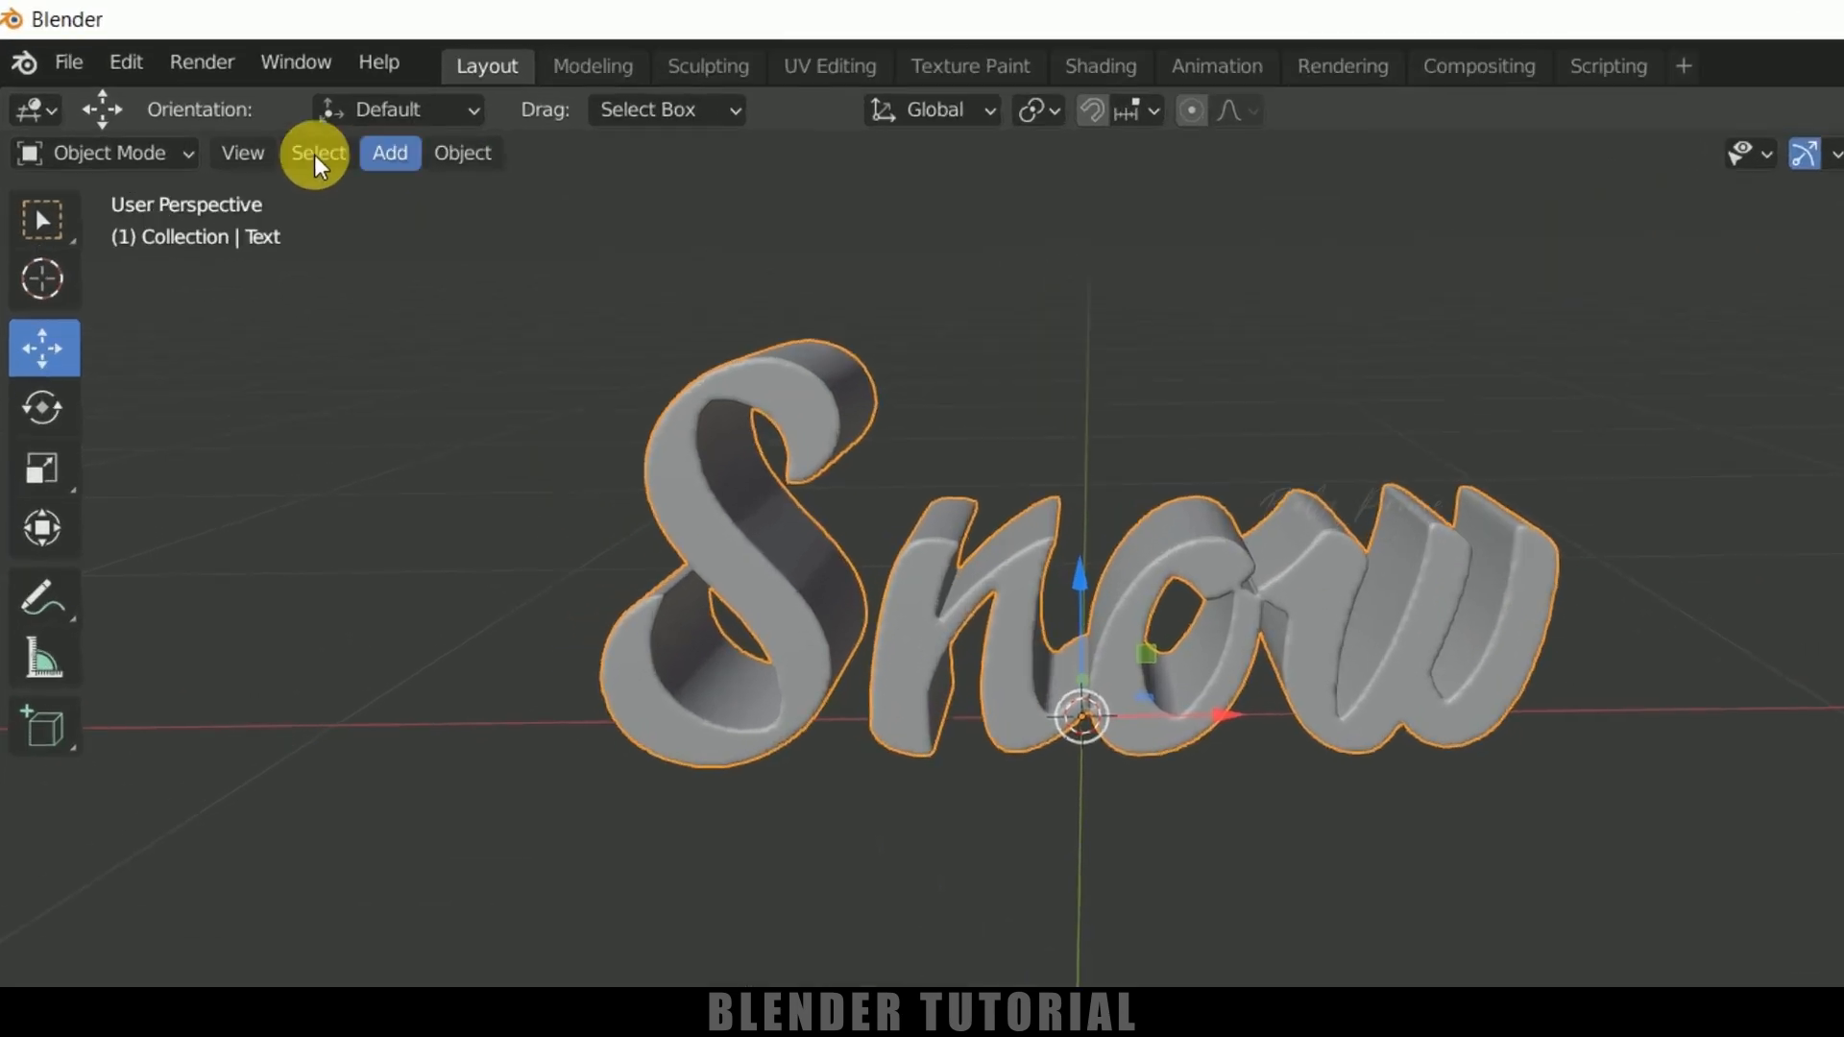
Search the add-on preferences for "snow" and enable the Object: Real Snow add-on
left_click(91, 44)
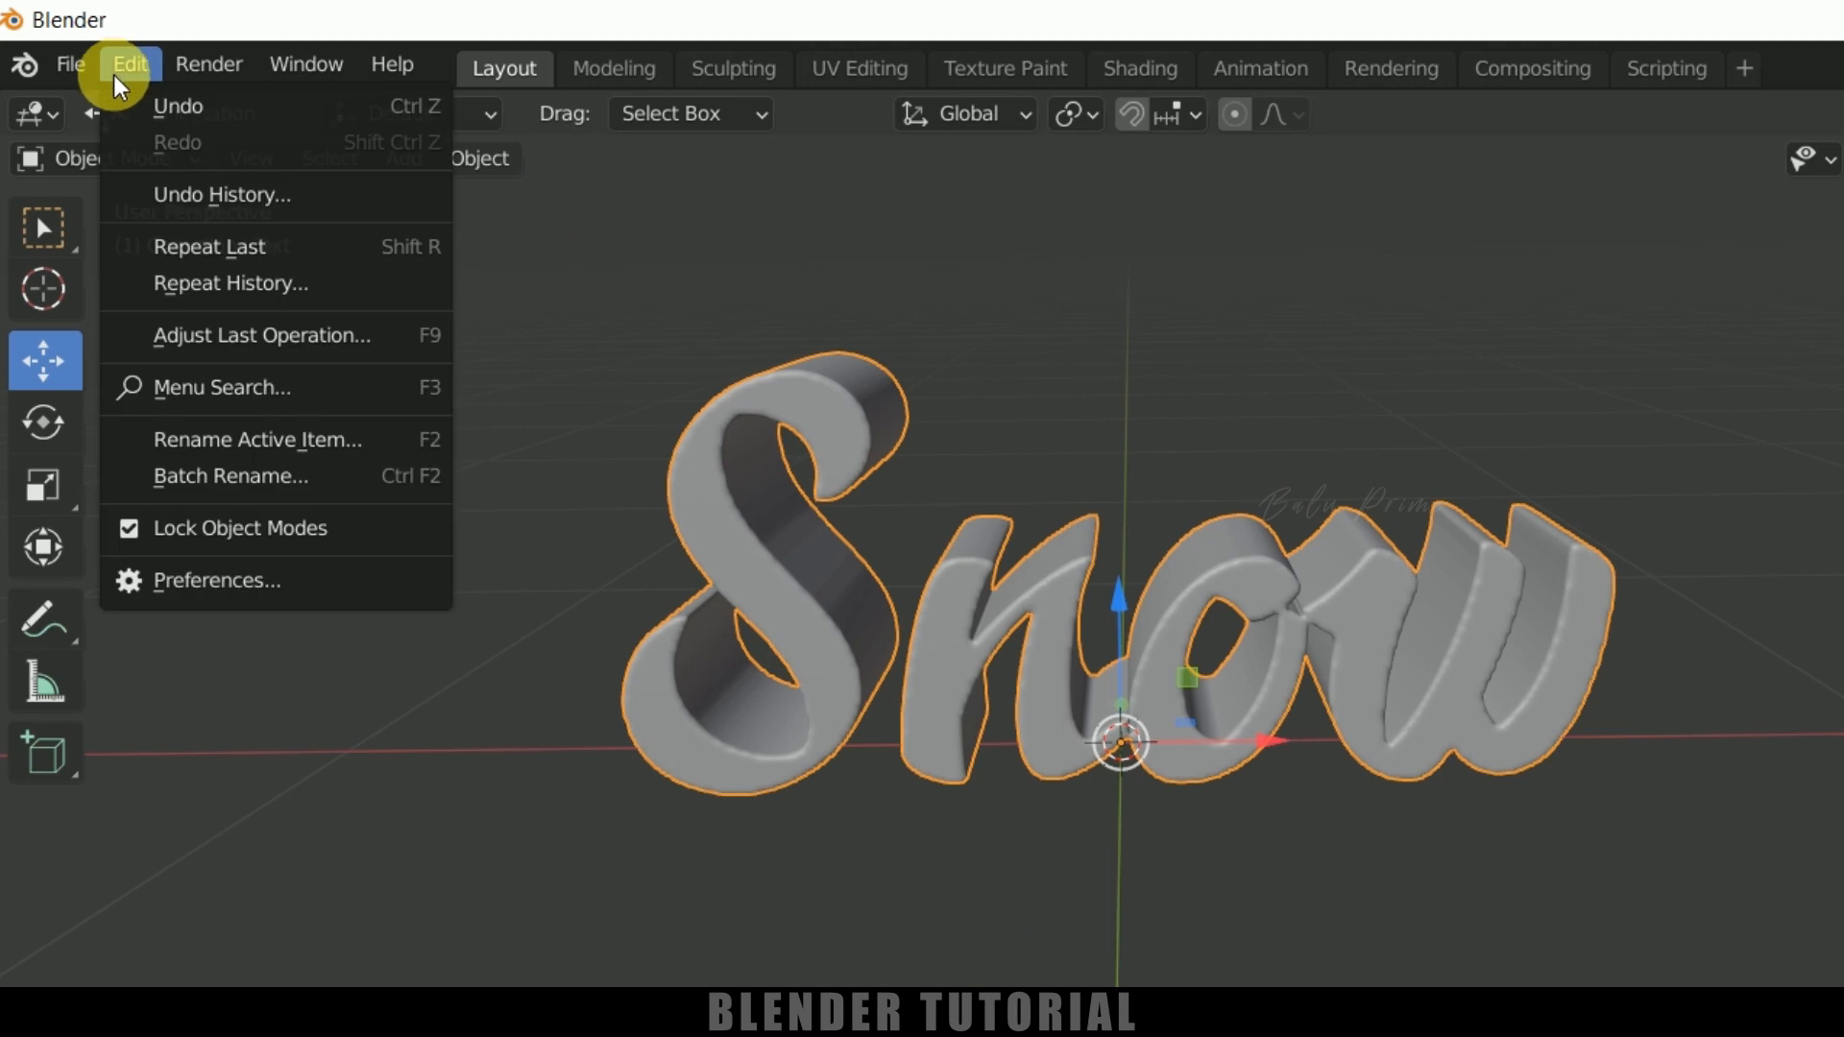
left_click(223, 584)
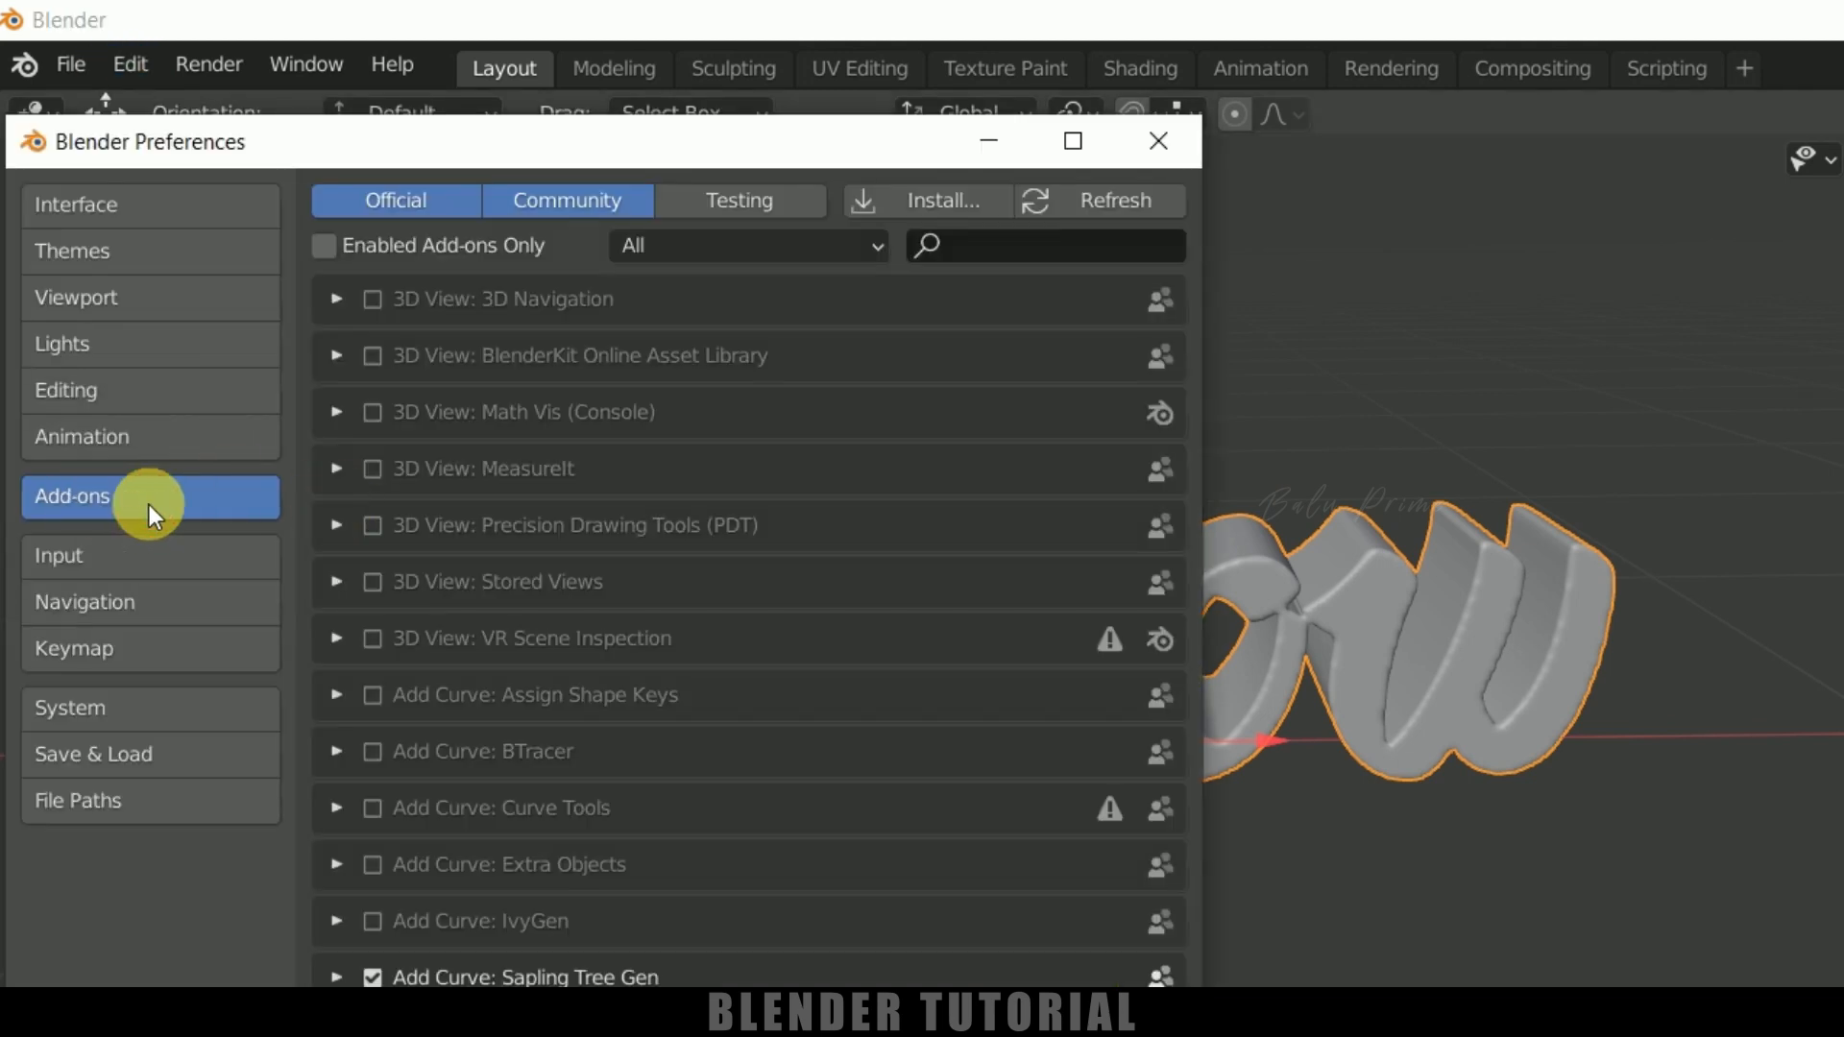
left_click(1005, 248)
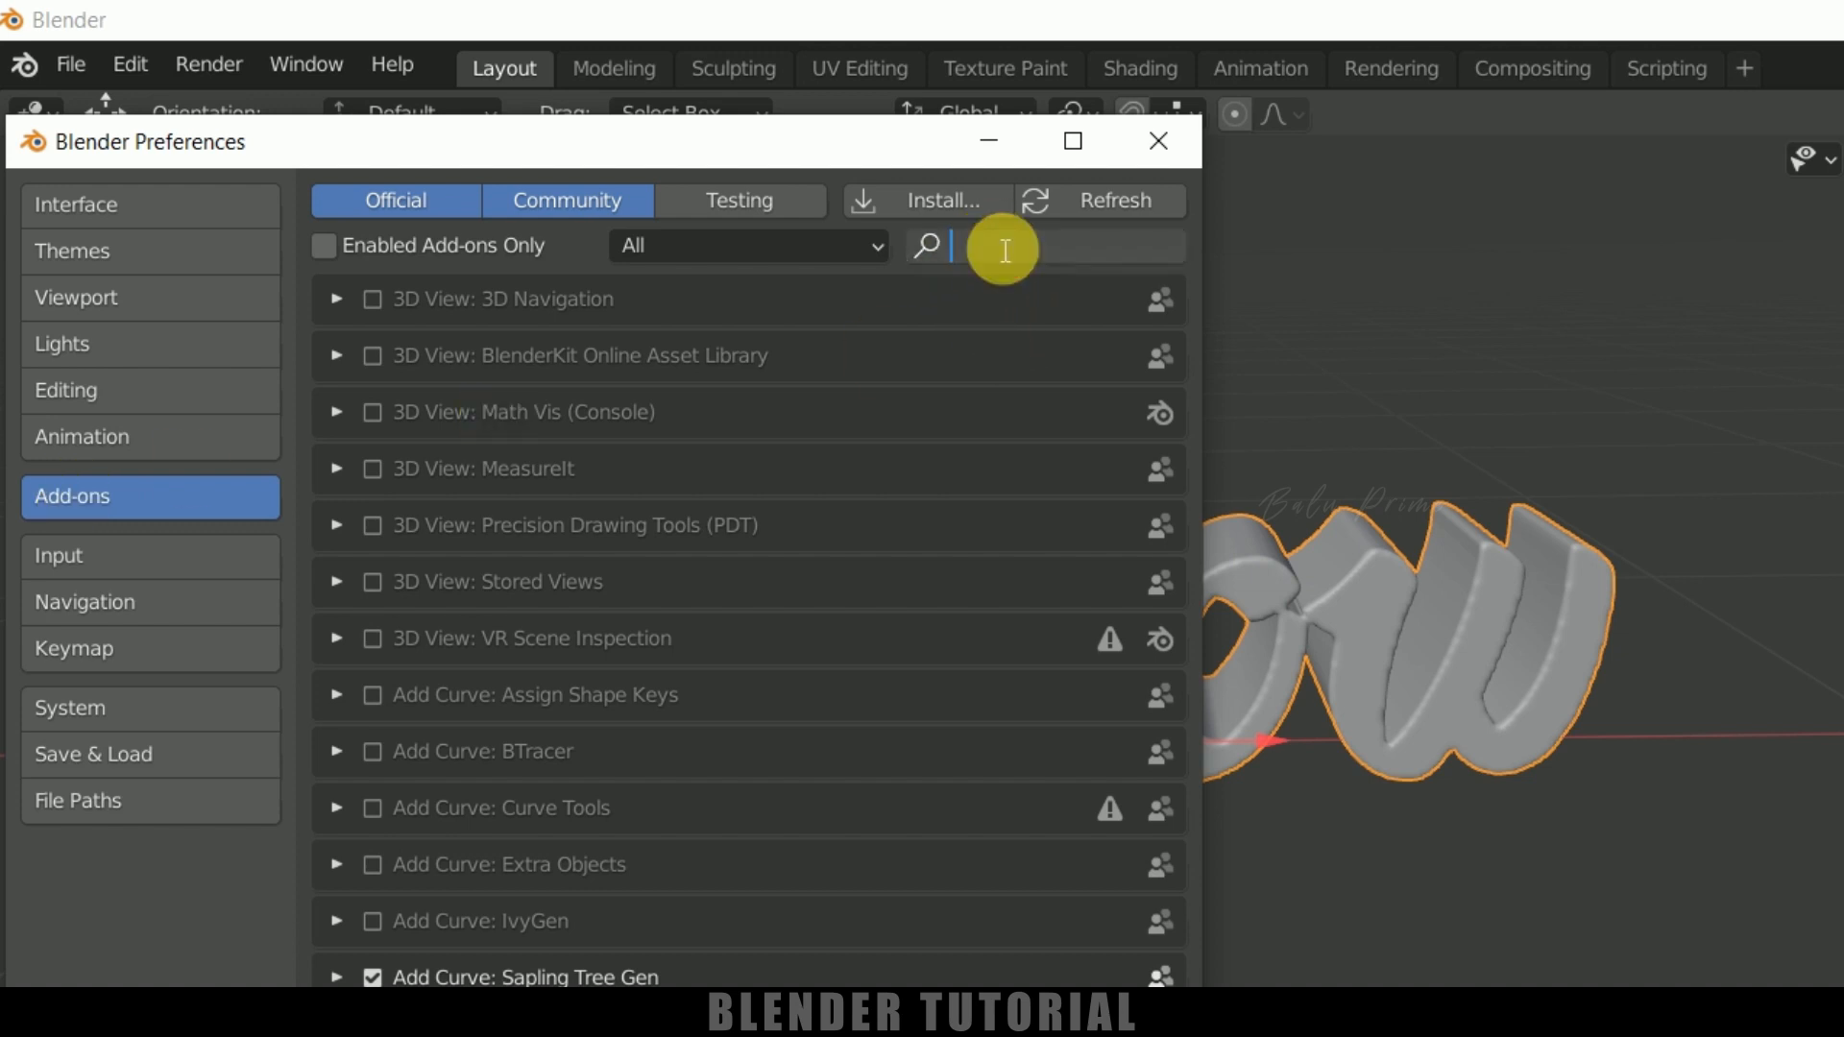
type("snow")
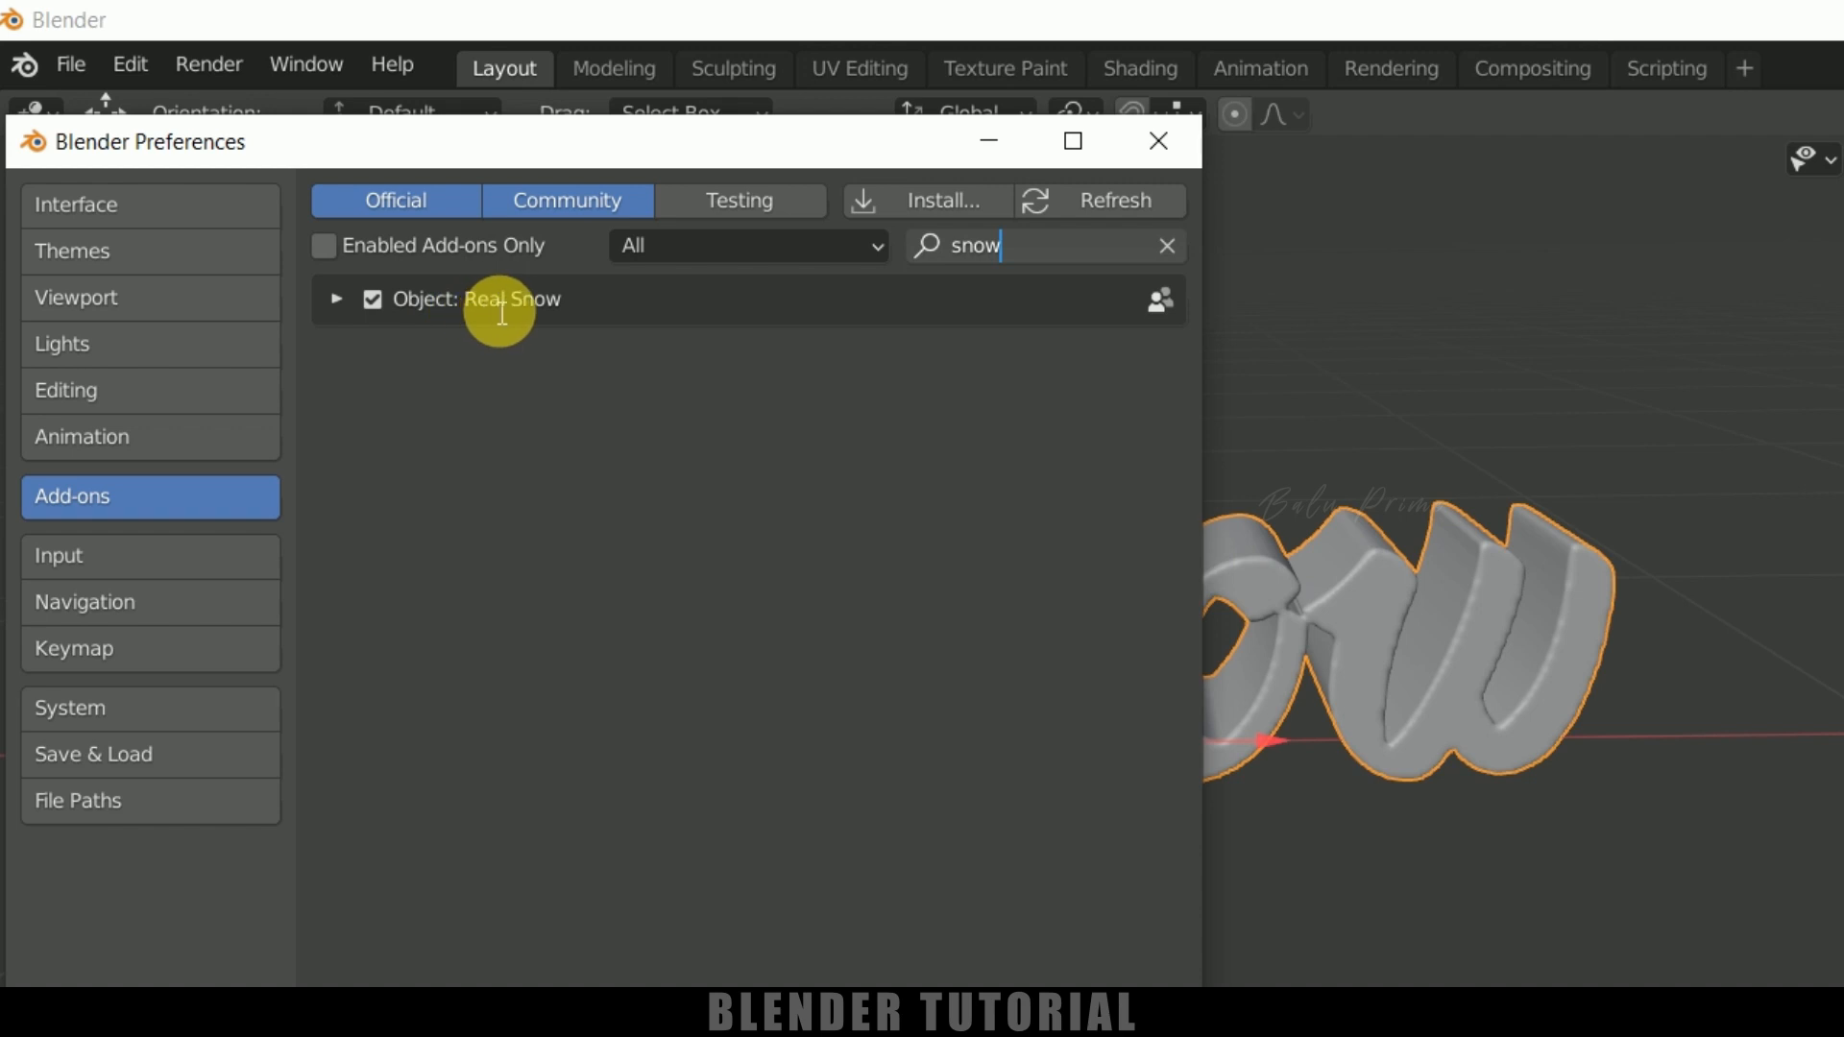
left_click(372, 310)
left_click(373, 307)
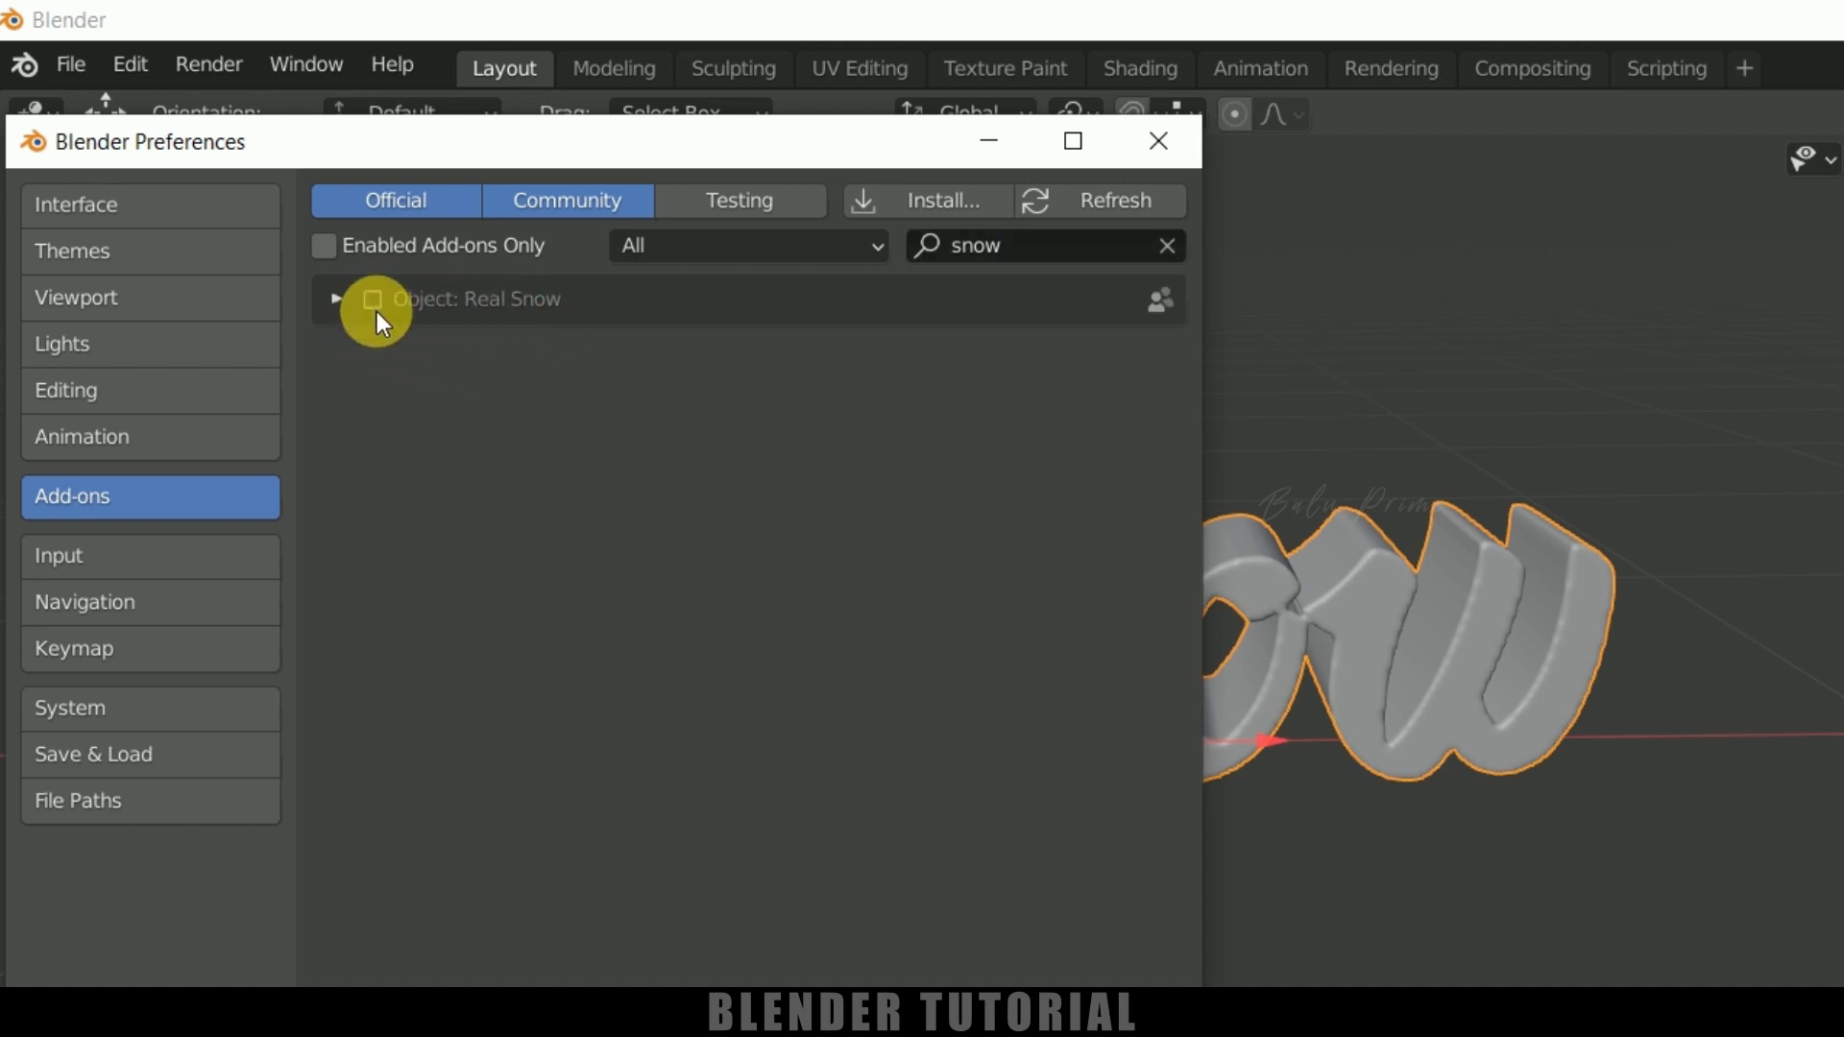
left_click(374, 300)
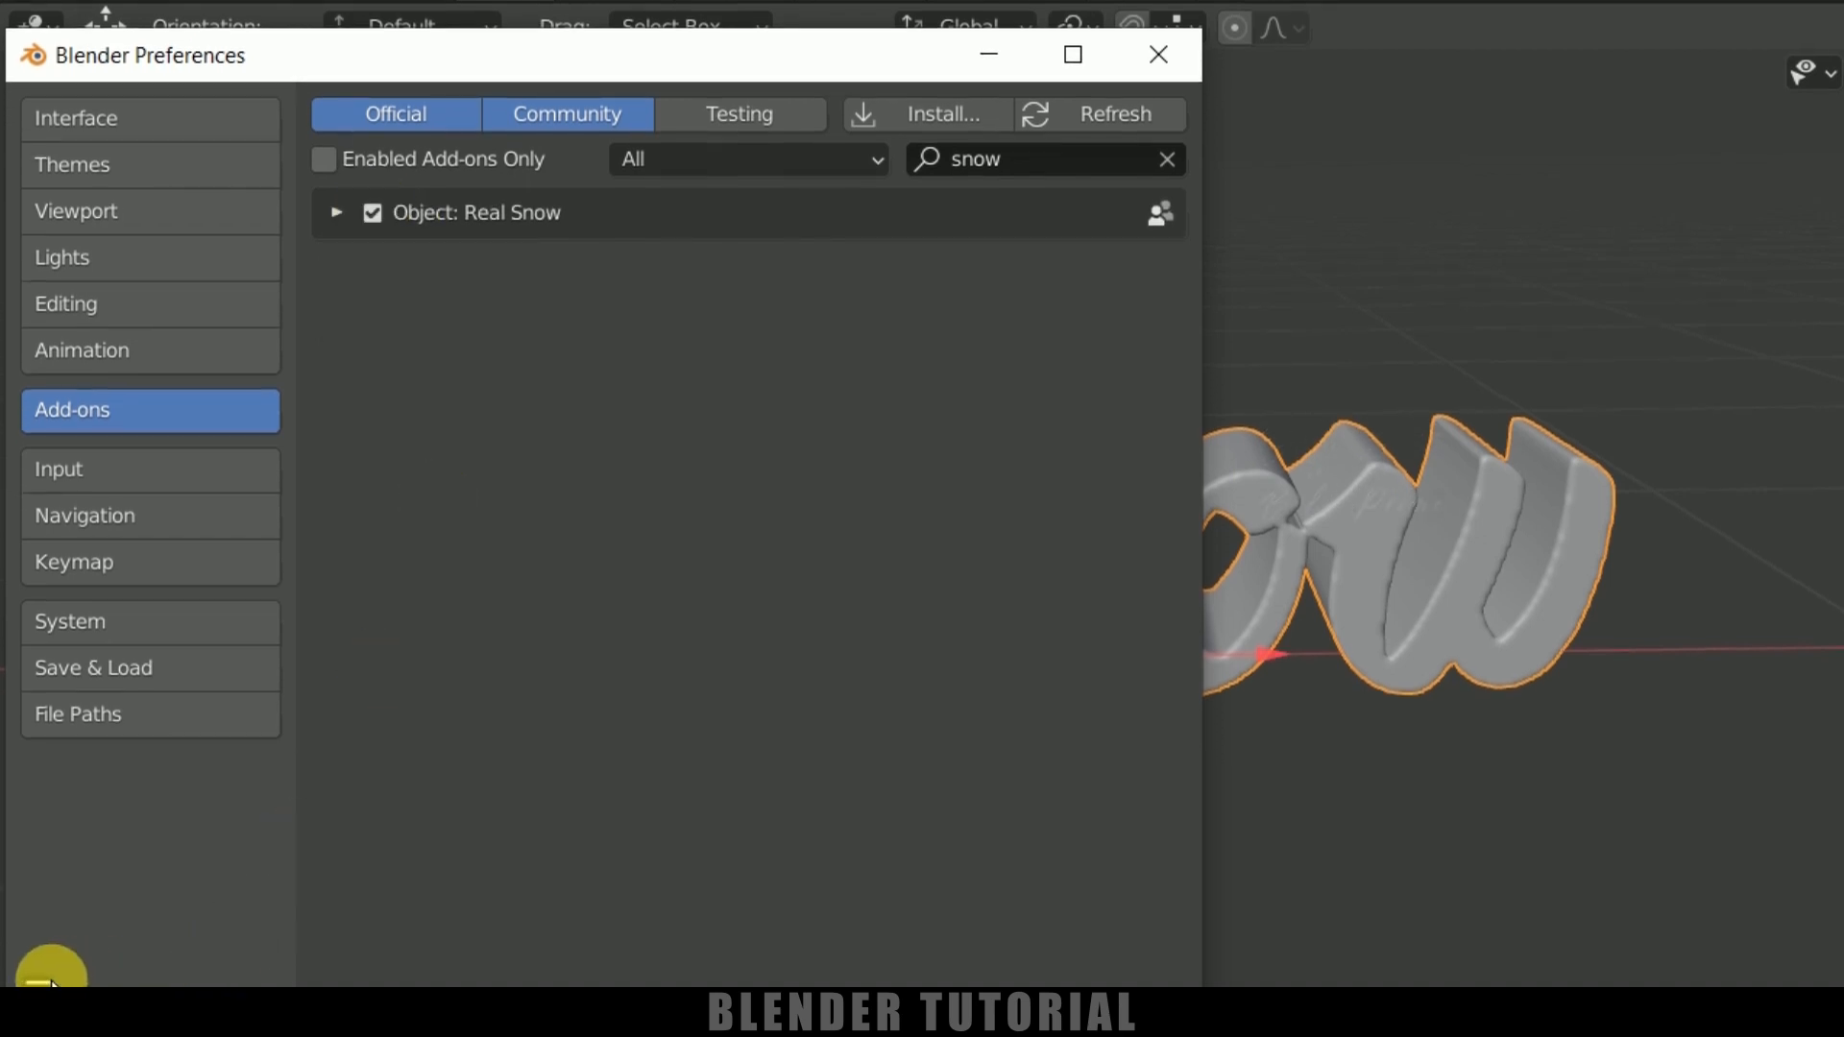
Save the preferences and close the preferences window
left_click(43, 981)
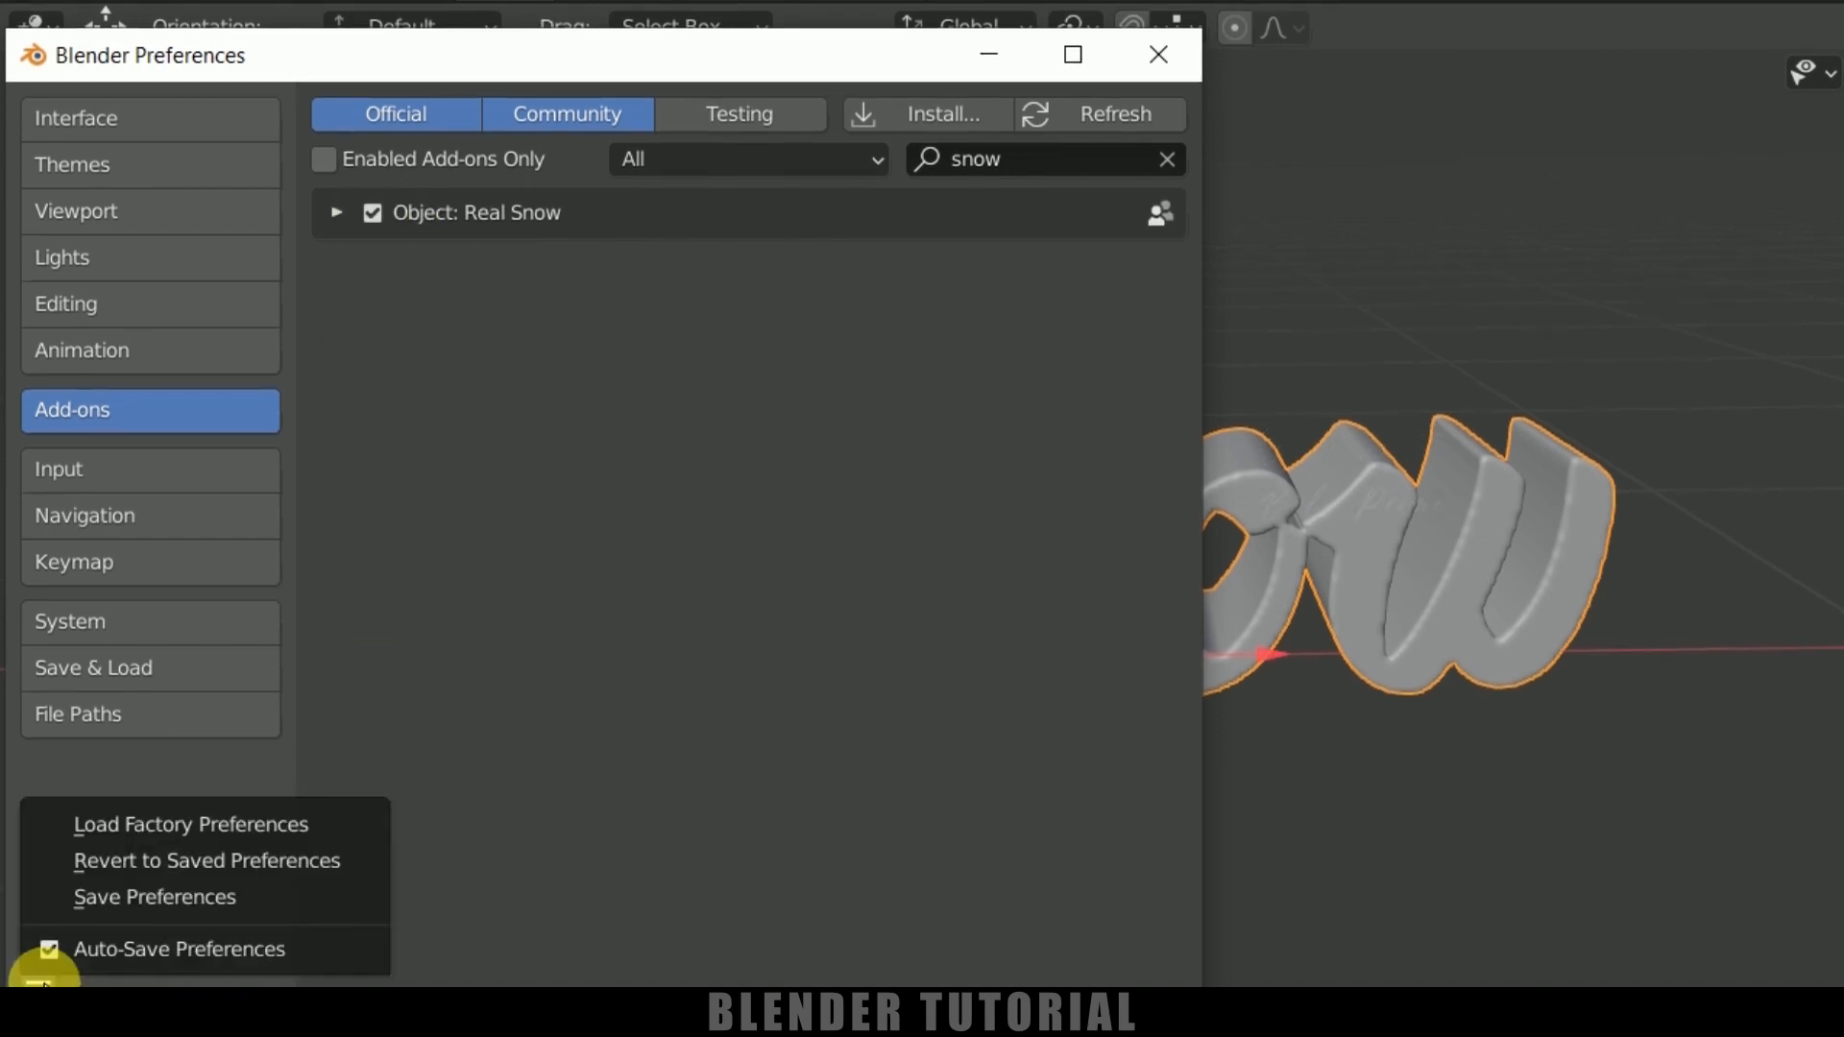
left_click(147, 897)
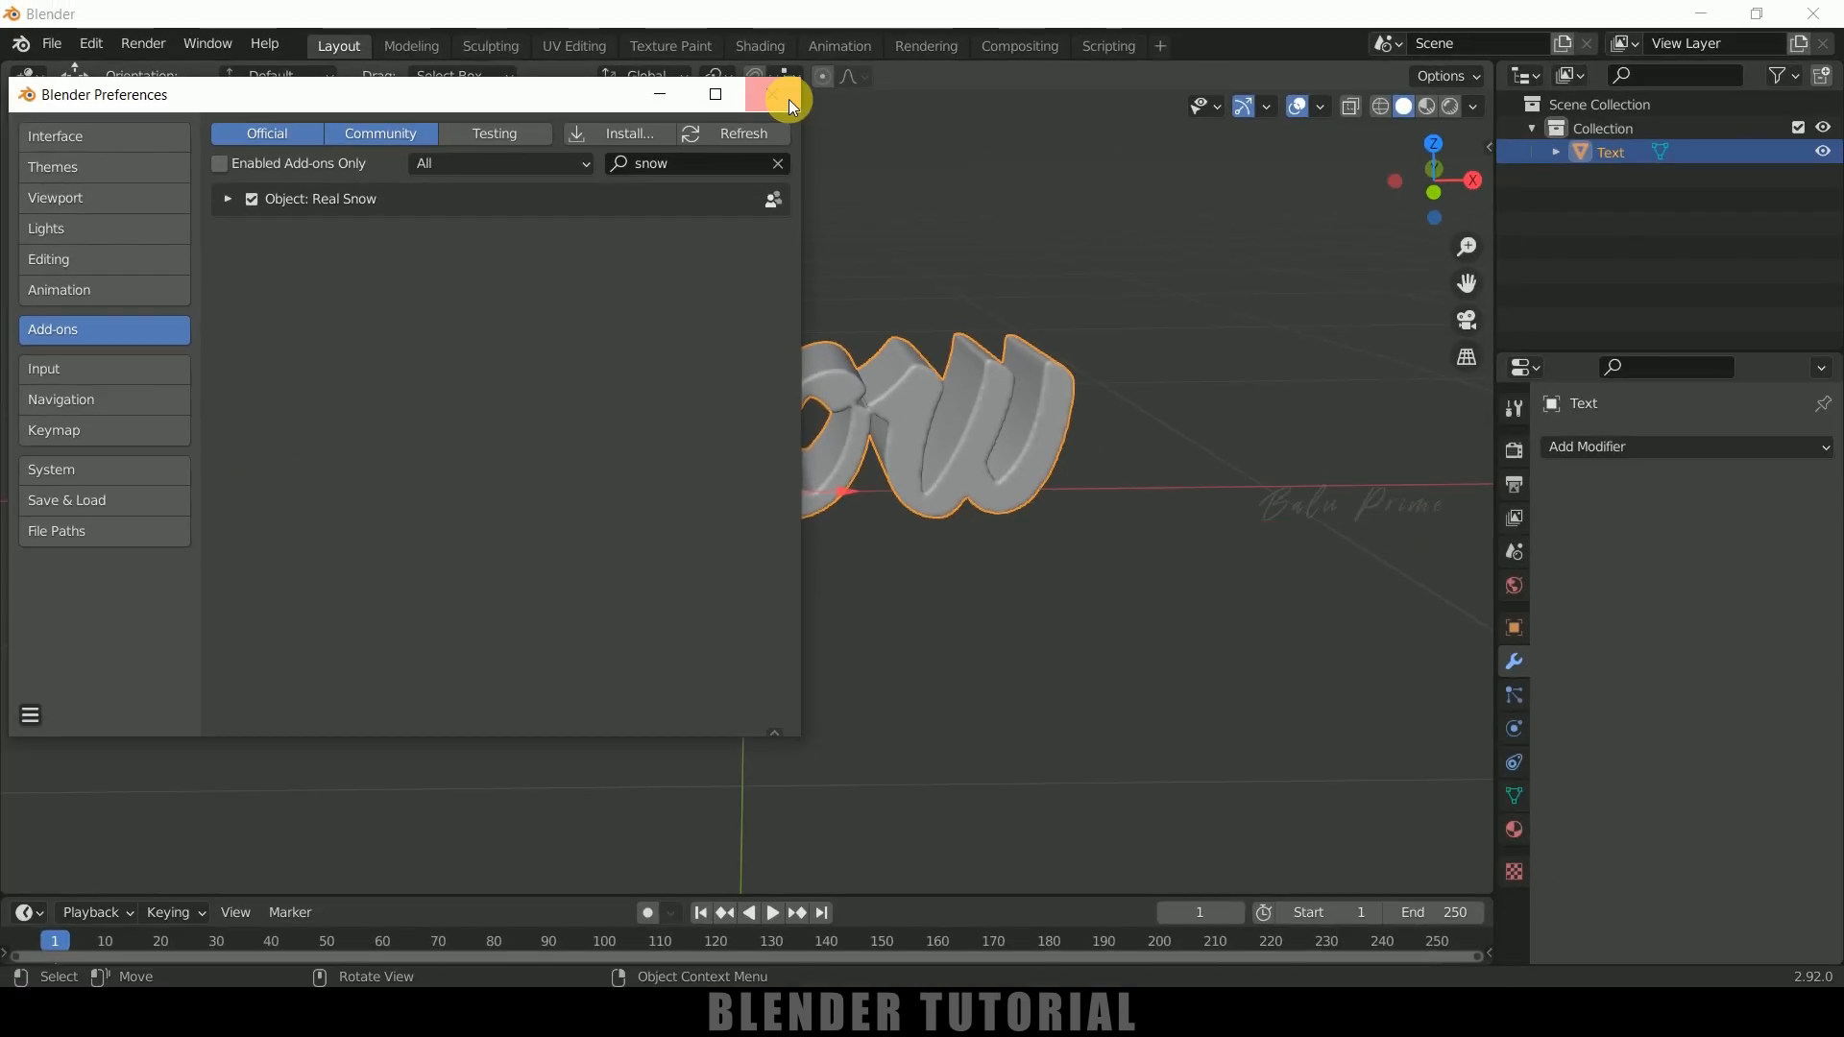
left_click(774, 96)
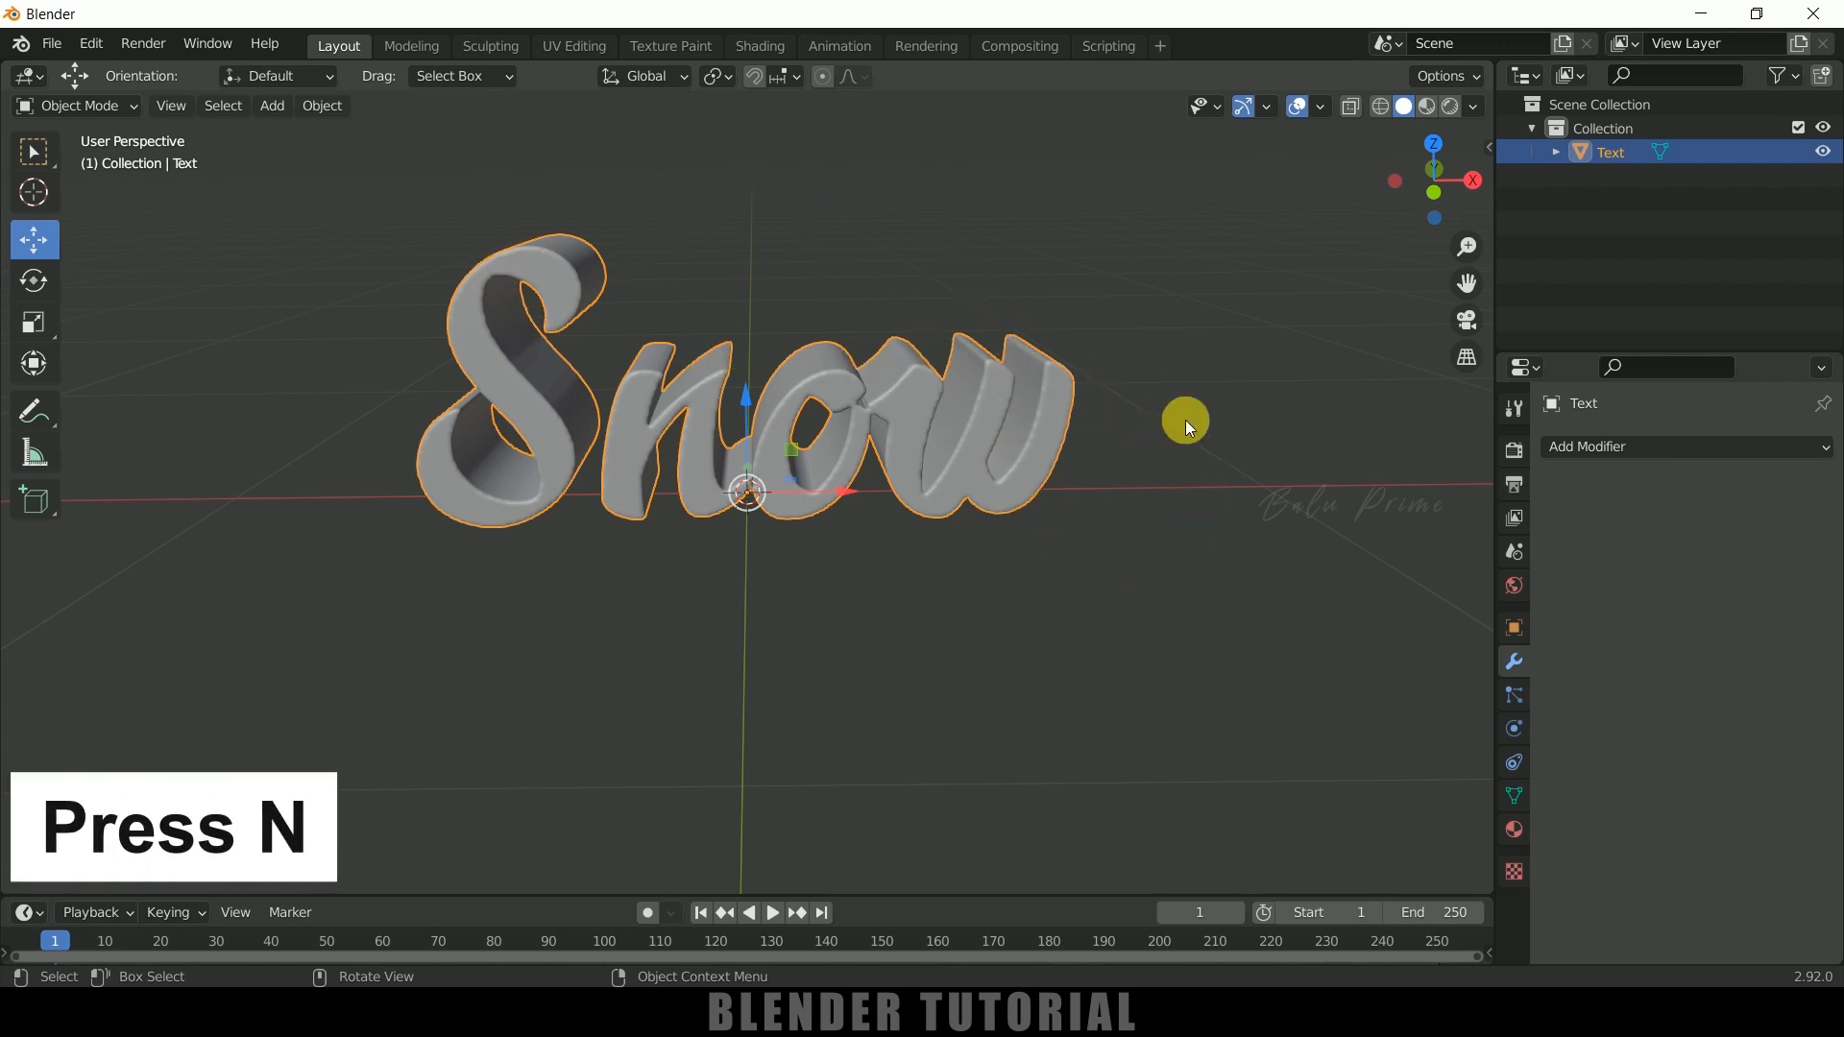
Set the Real Snow coverage to 90% and the snow height to 0.25 for the text
key("n")
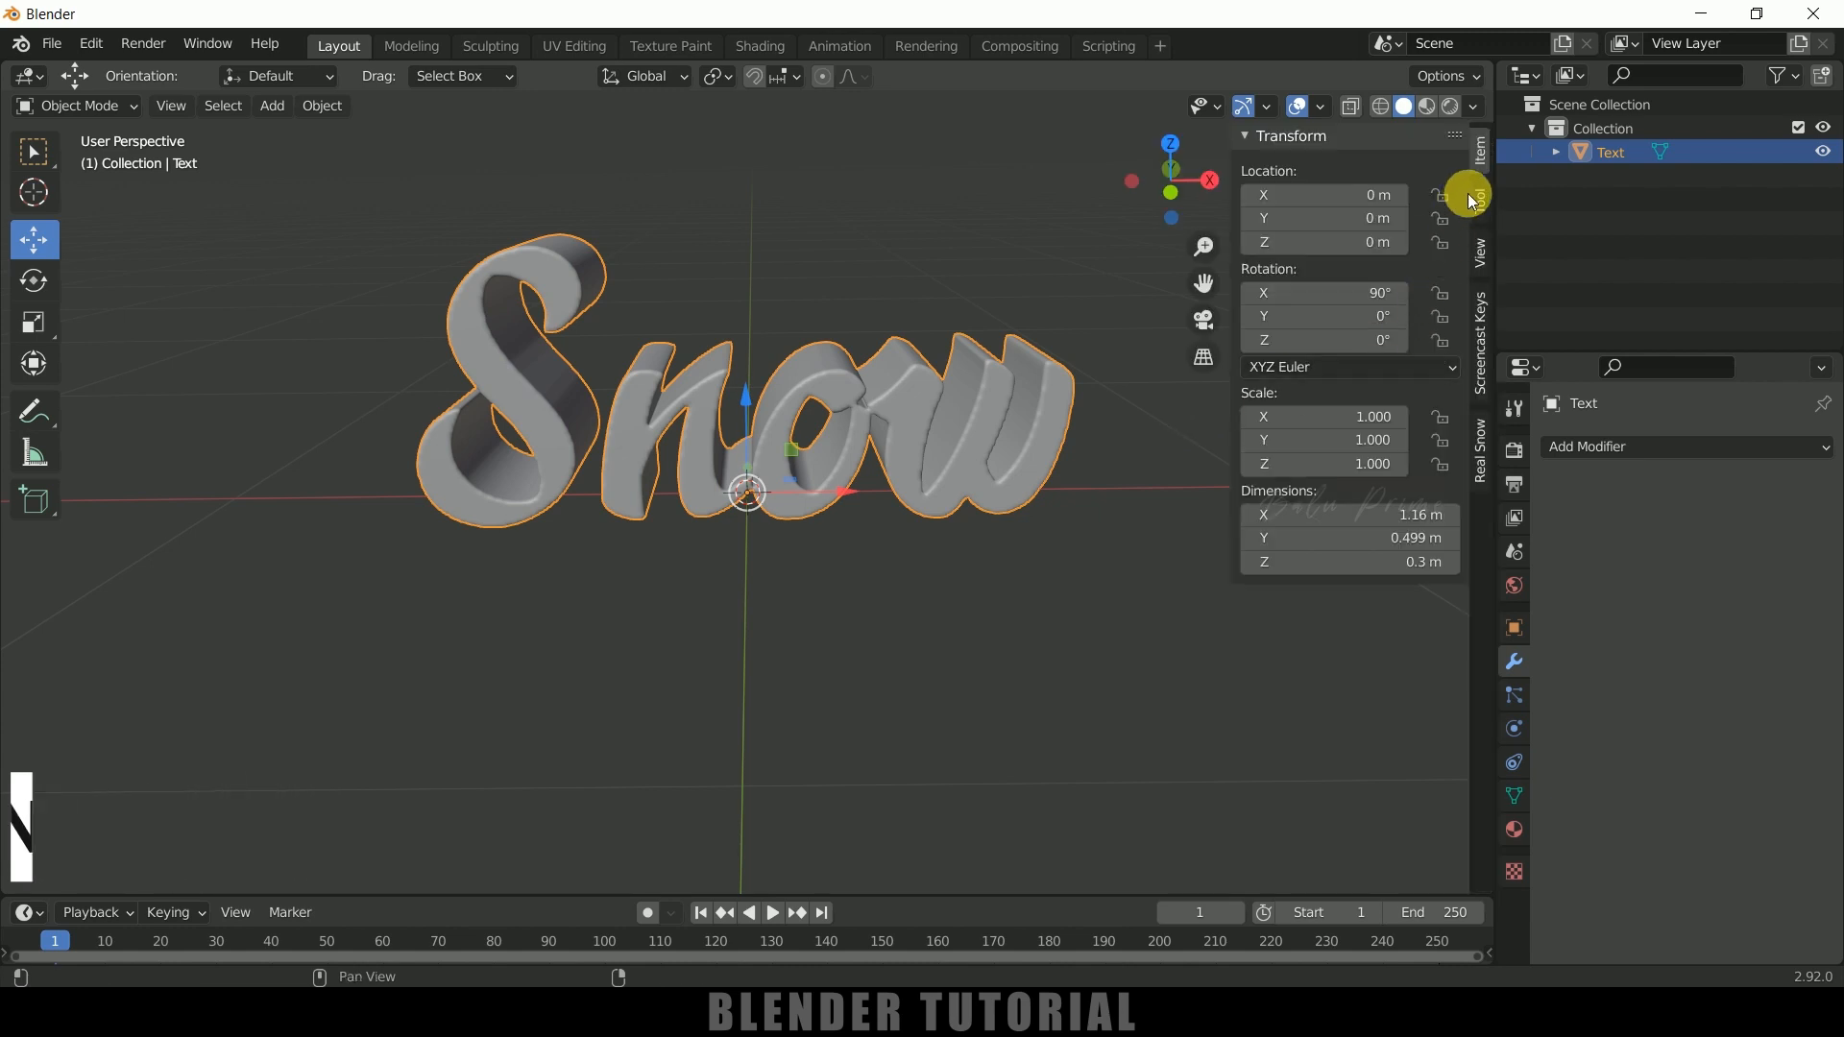
left_click(1481, 452)
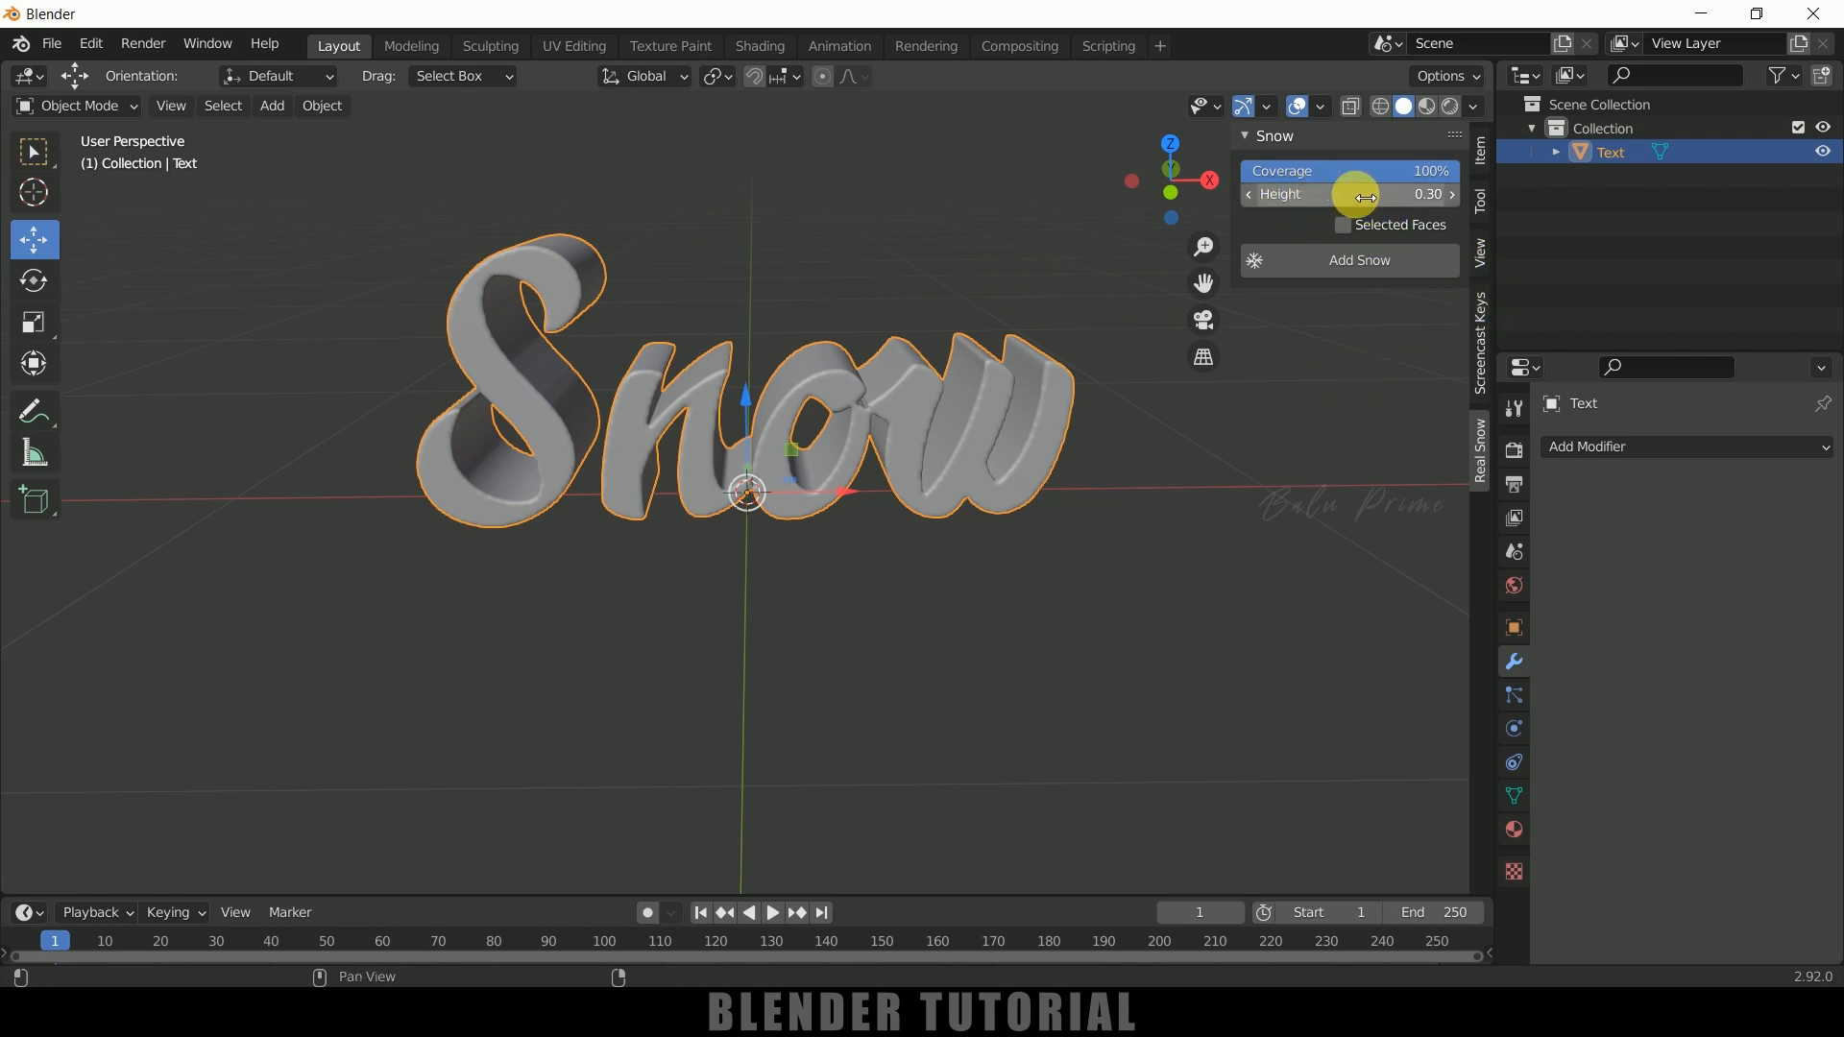
left_click(1321, 176)
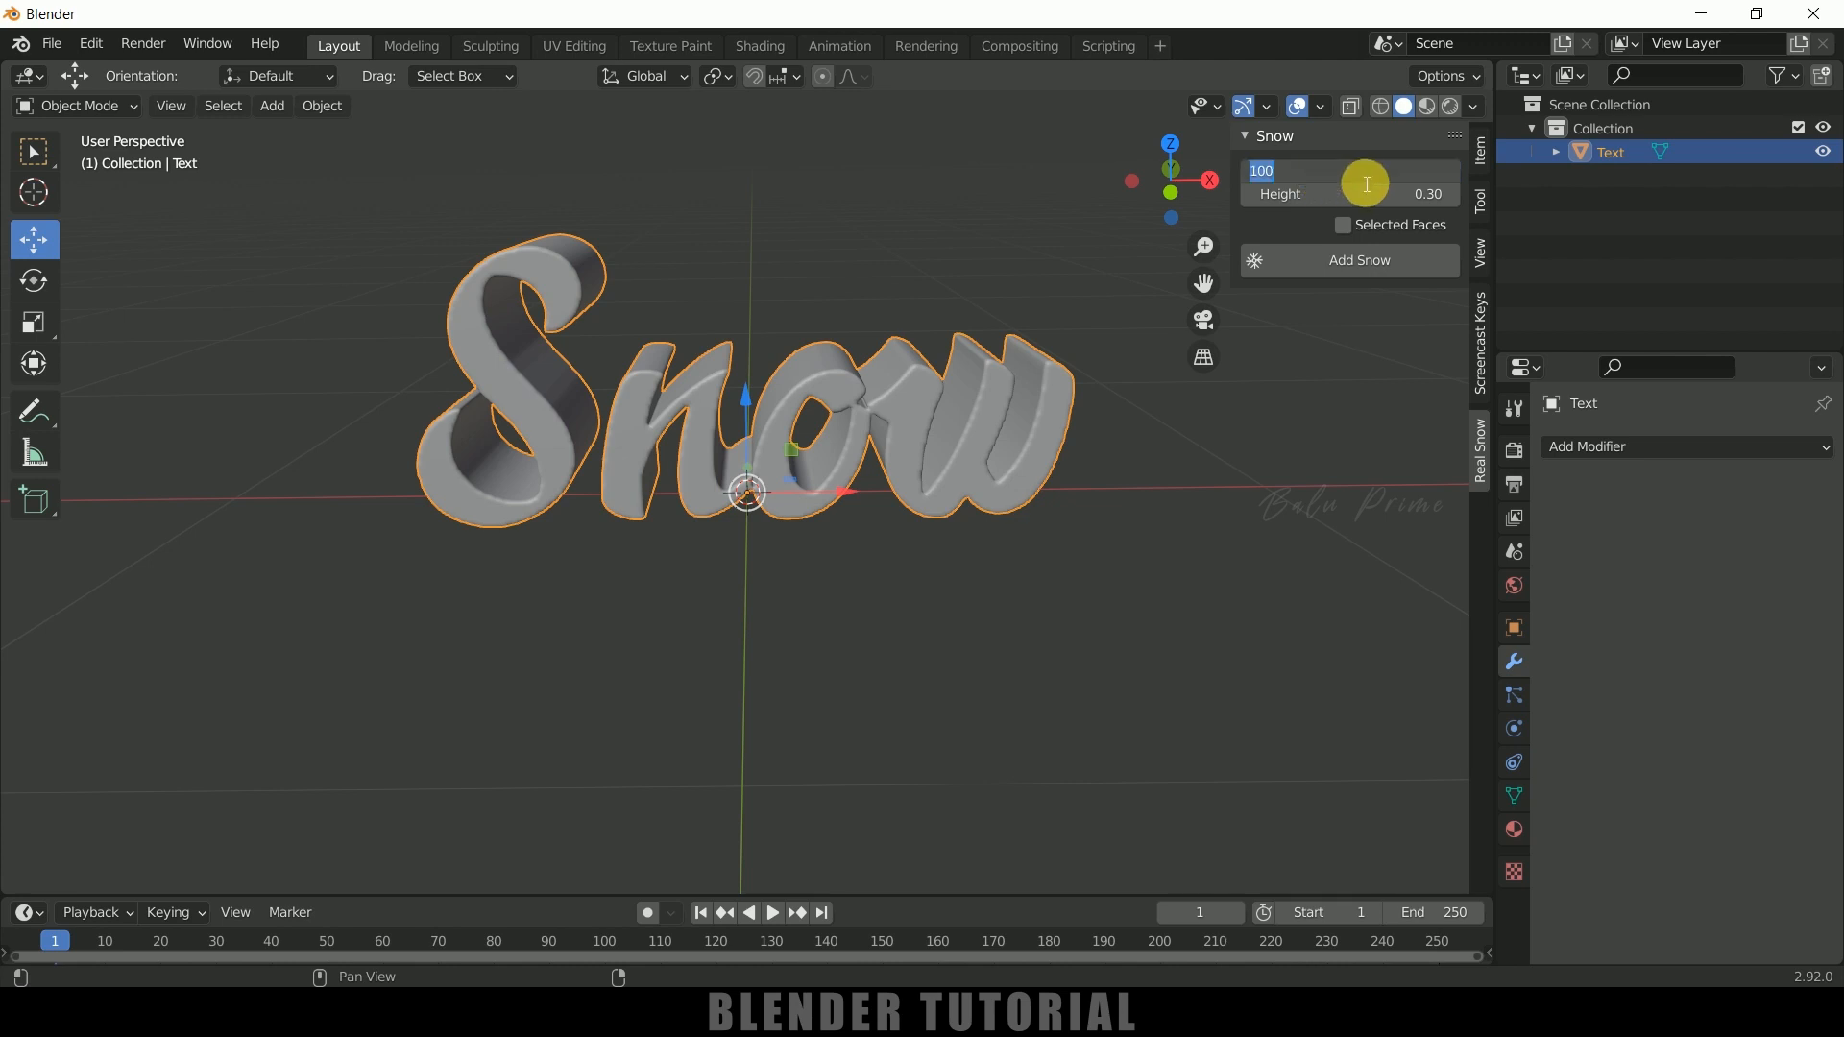
type("90")
left_click(1419, 200)
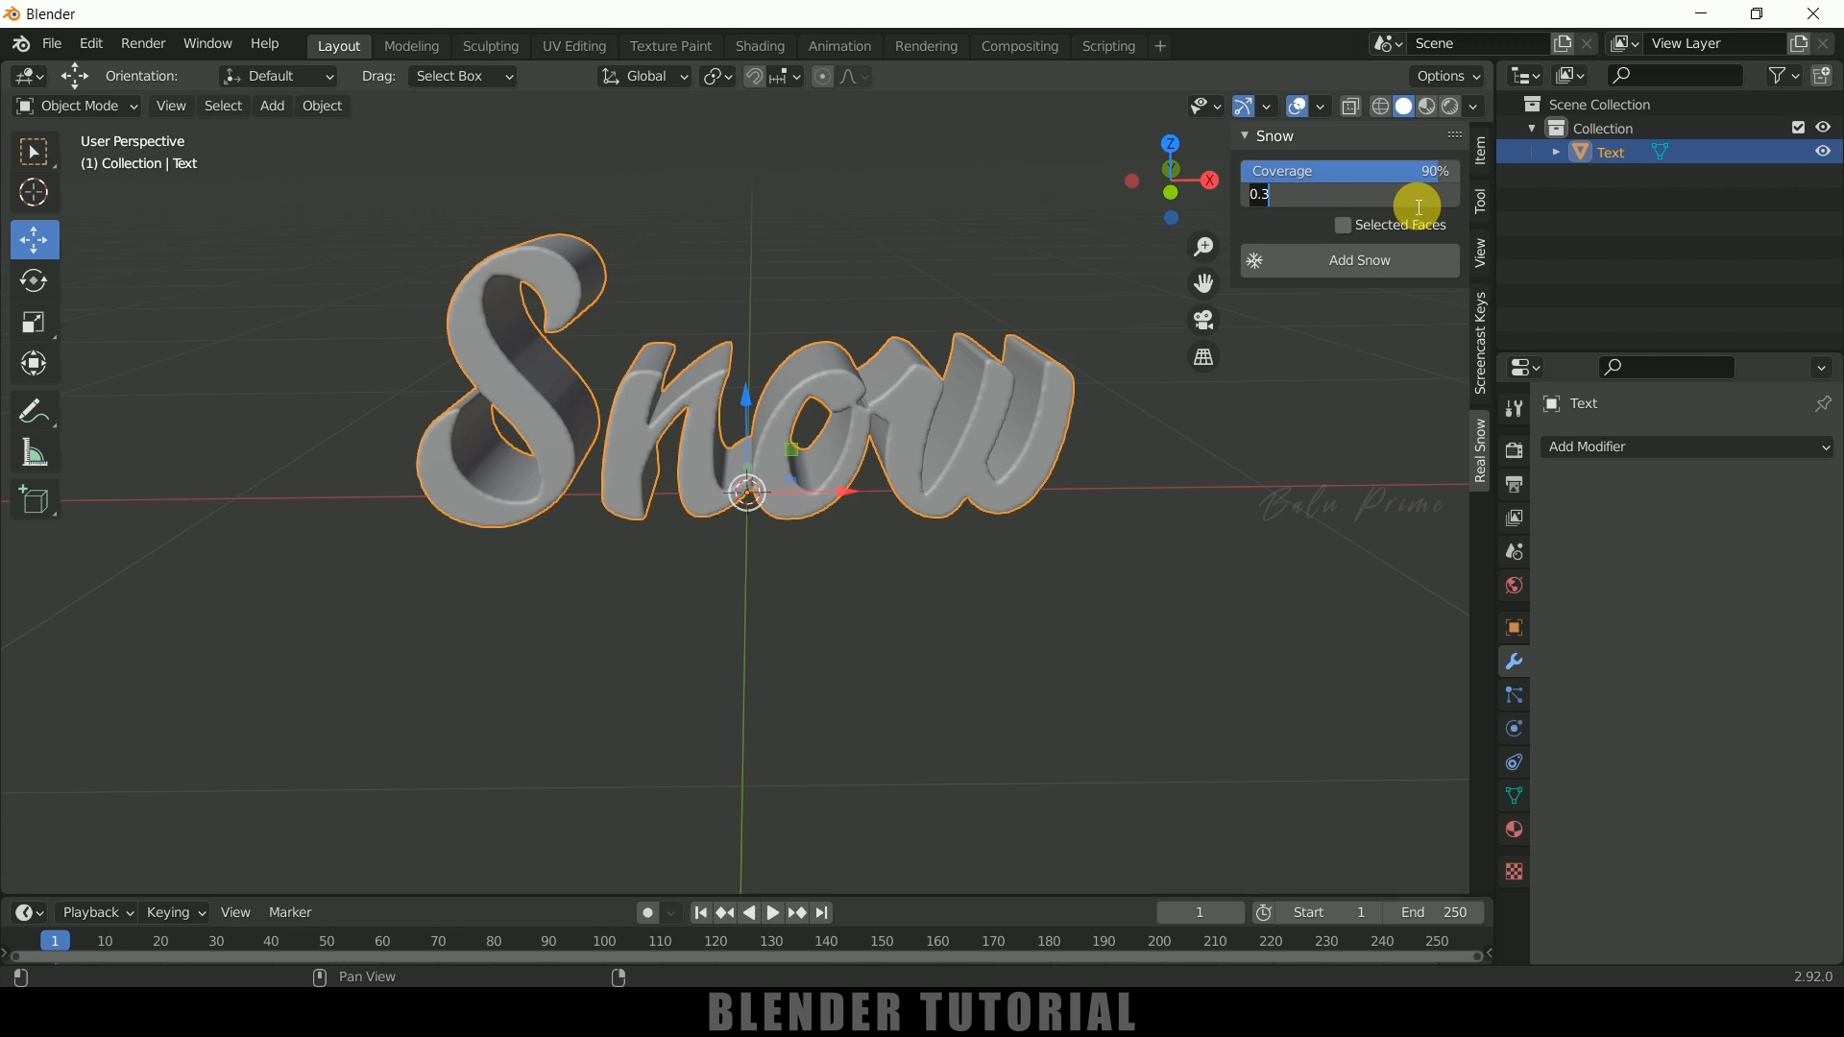
type(".25")
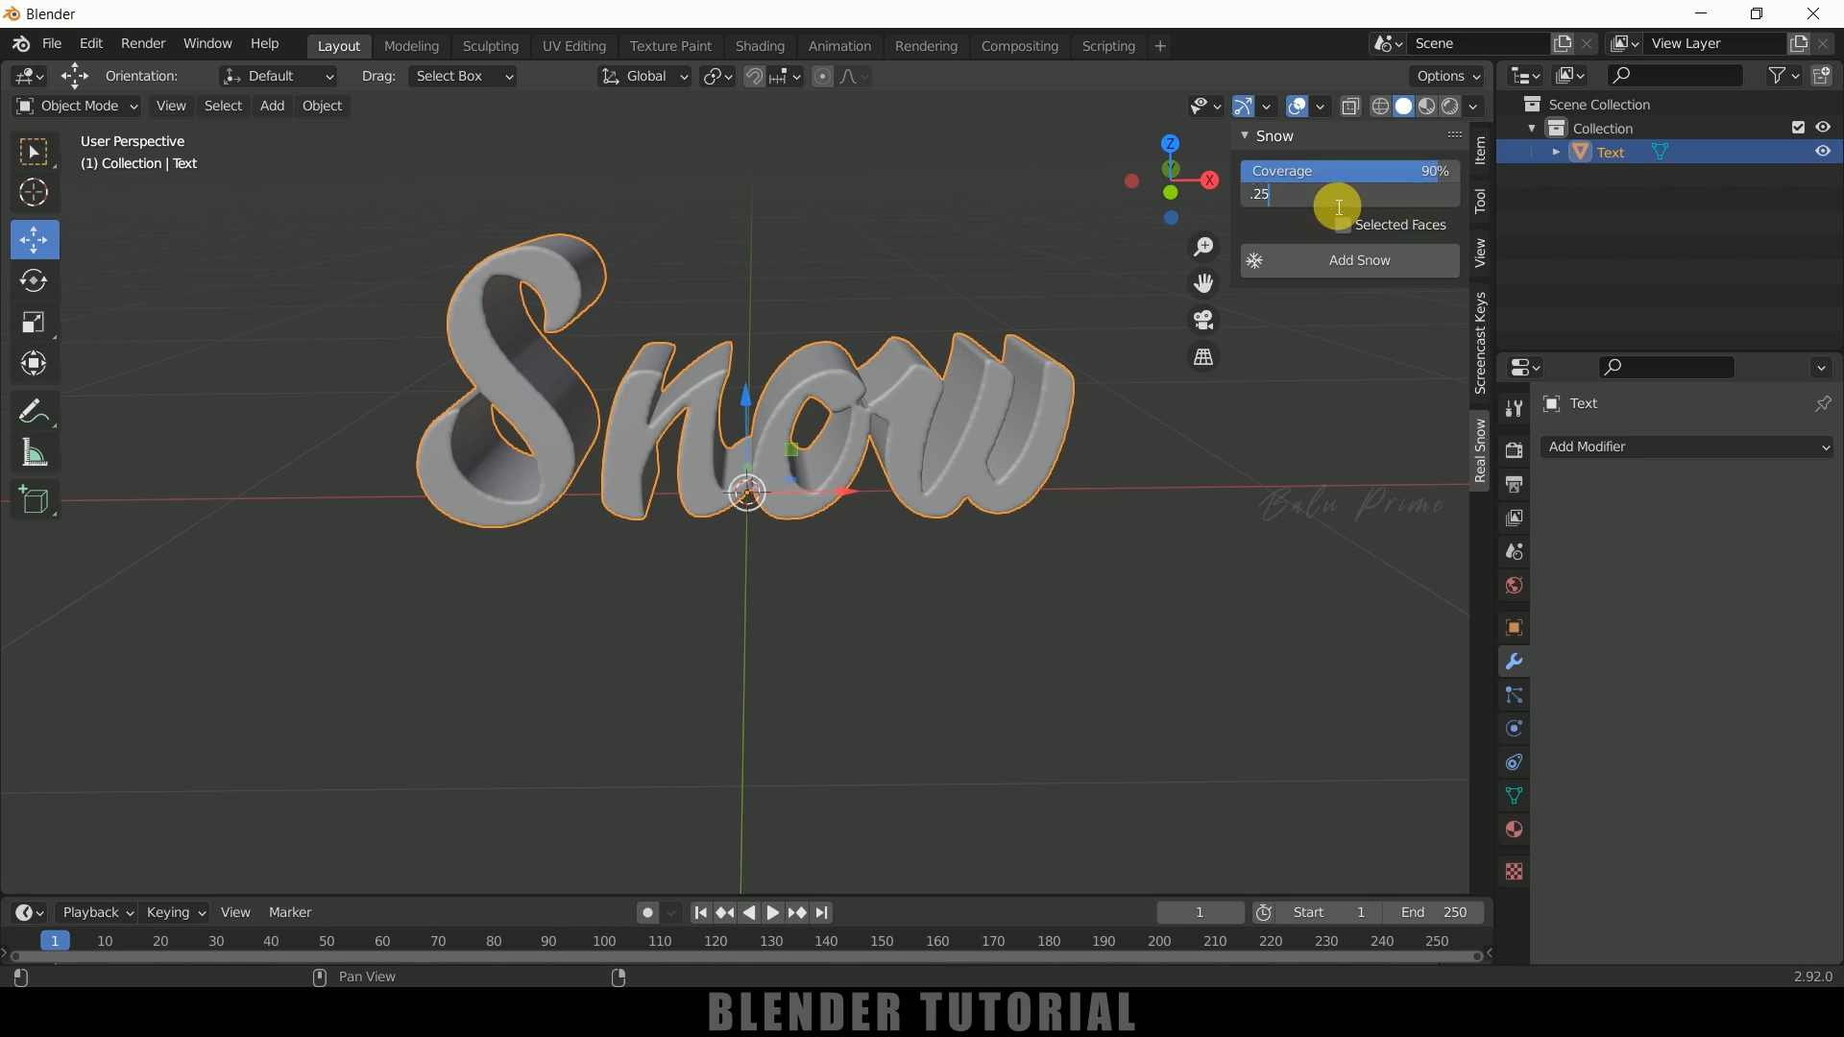
key("Return")
left_click(1349, 265)
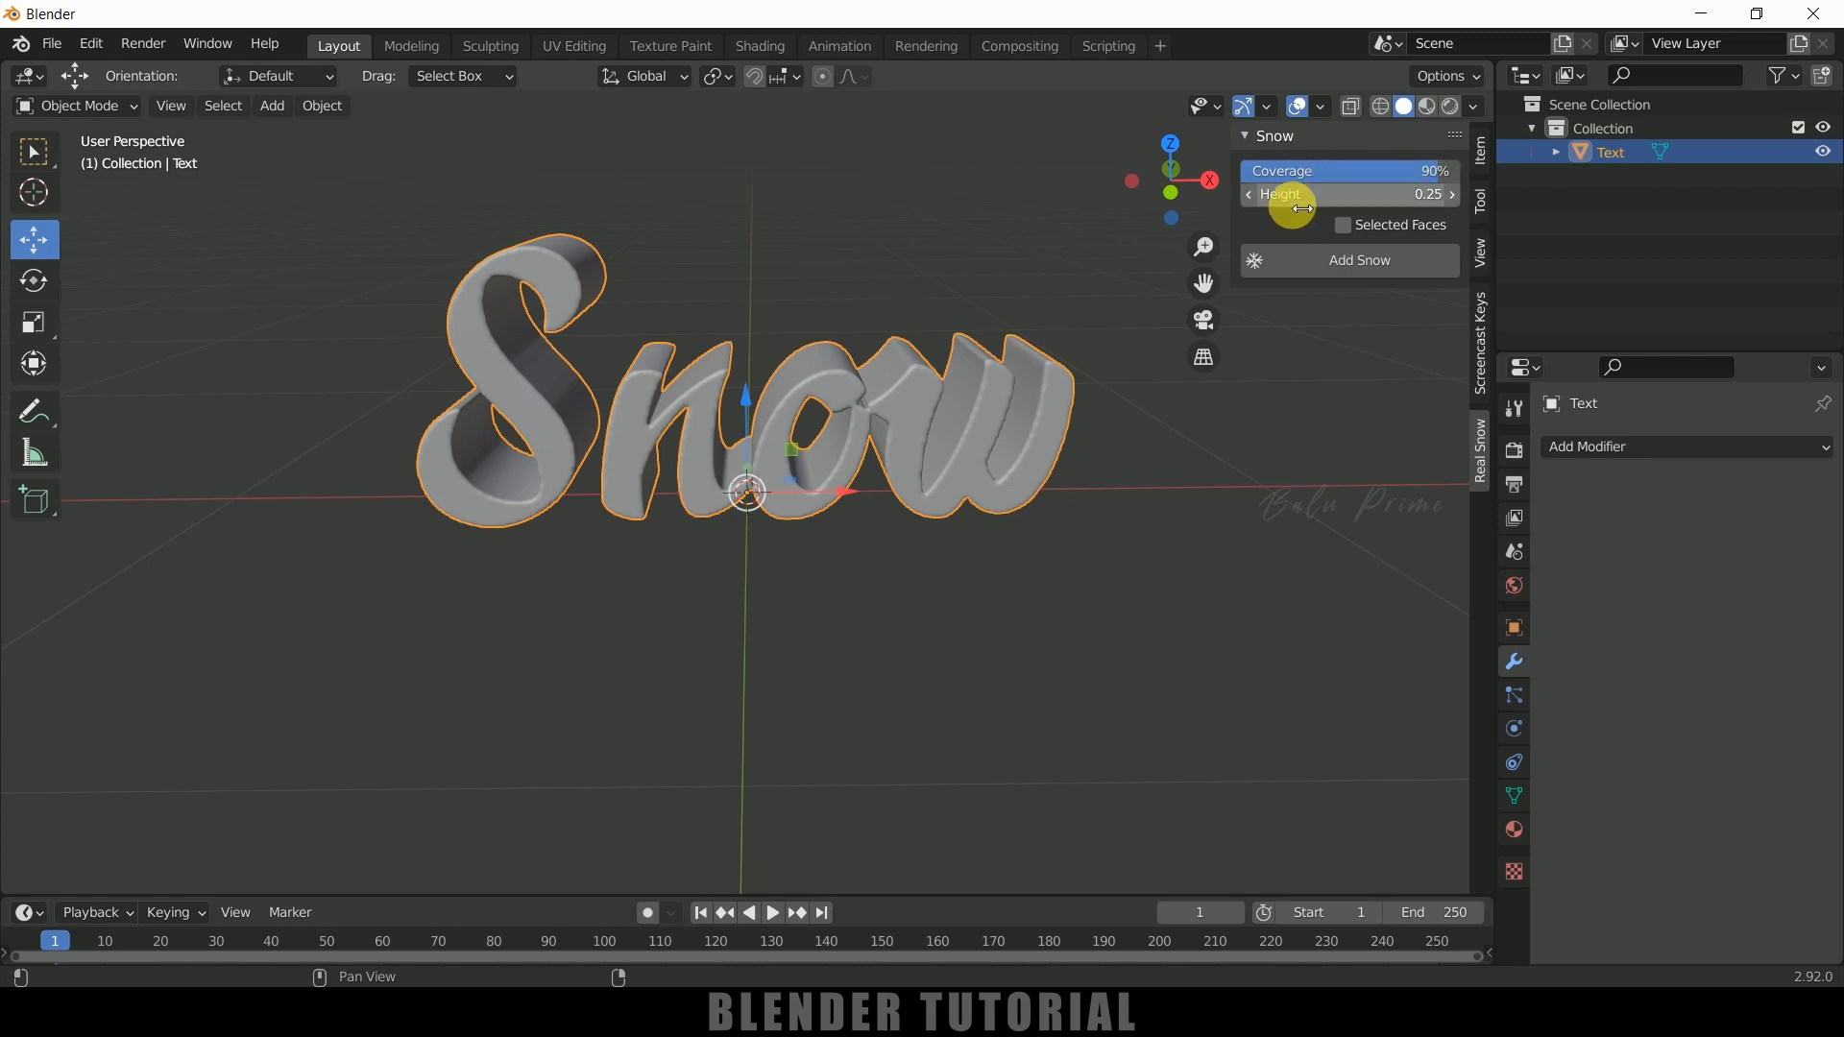
Generate the snow on the lettering and show the viewport in rendered shading
left_click(1360, 261)
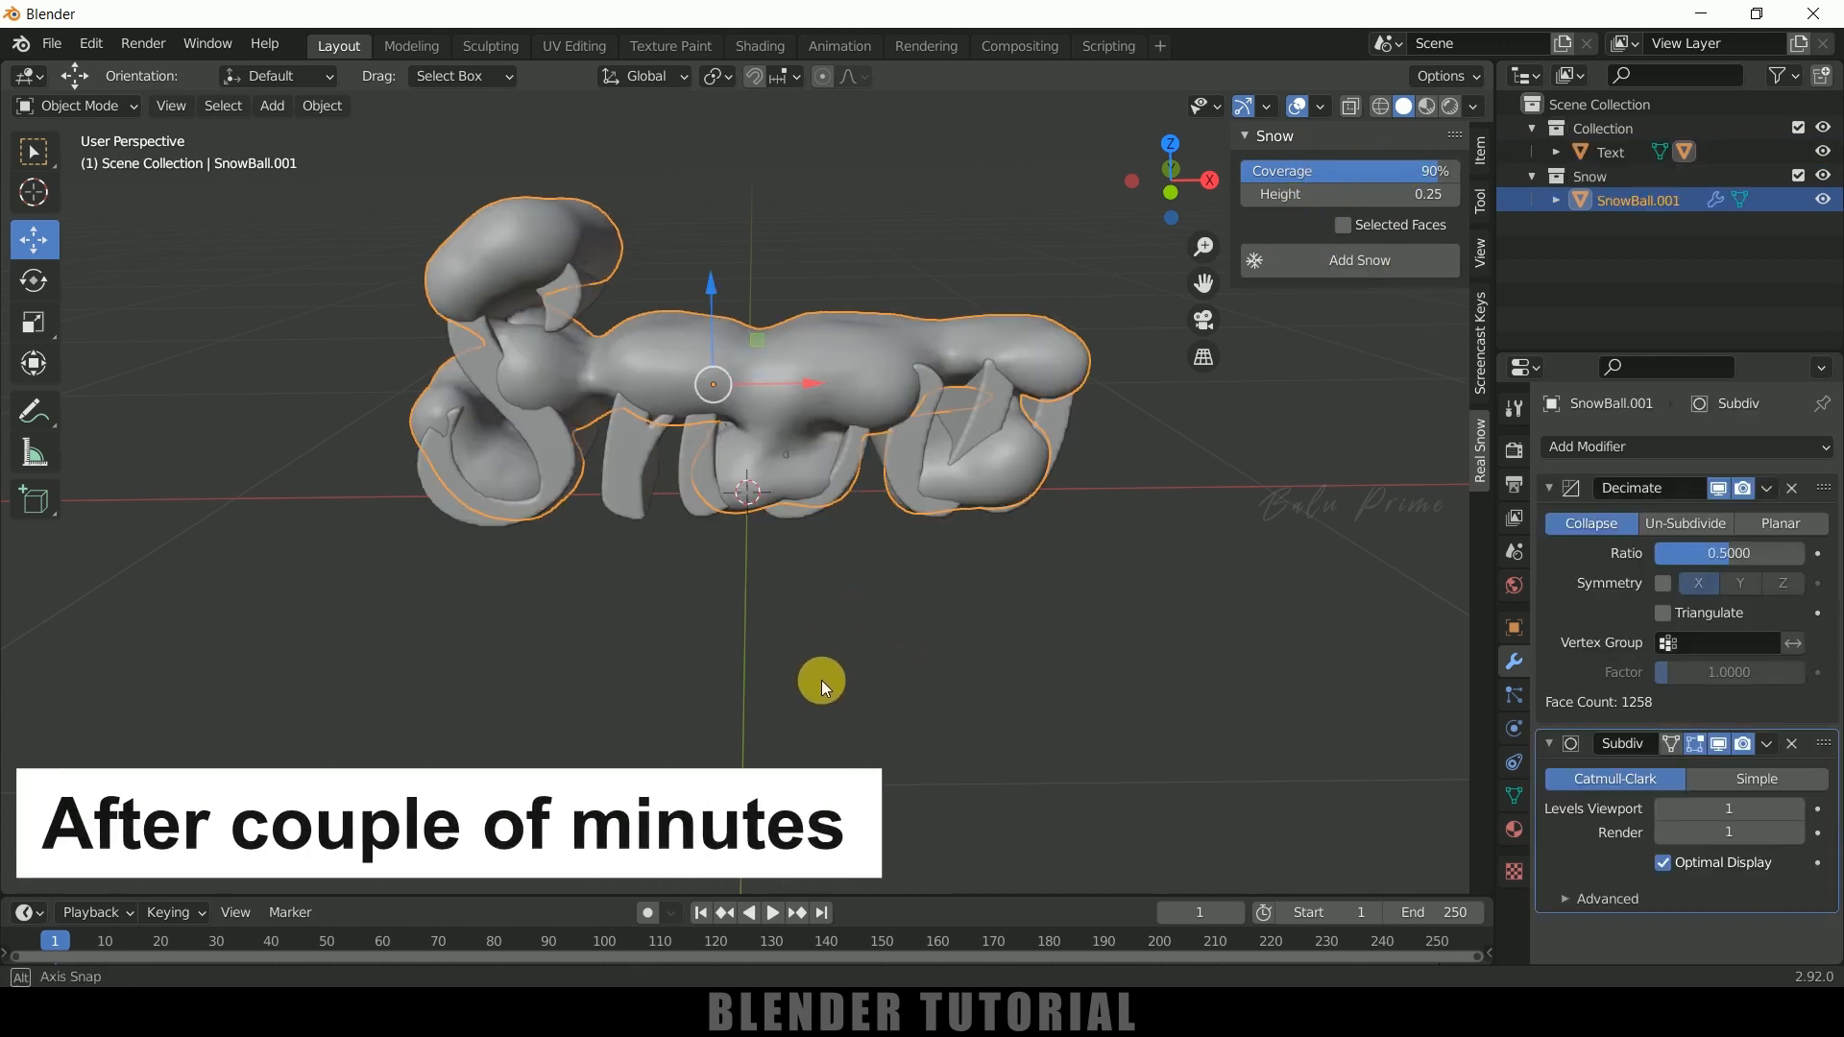
middle_click_drag(821, 680, 888, 672)
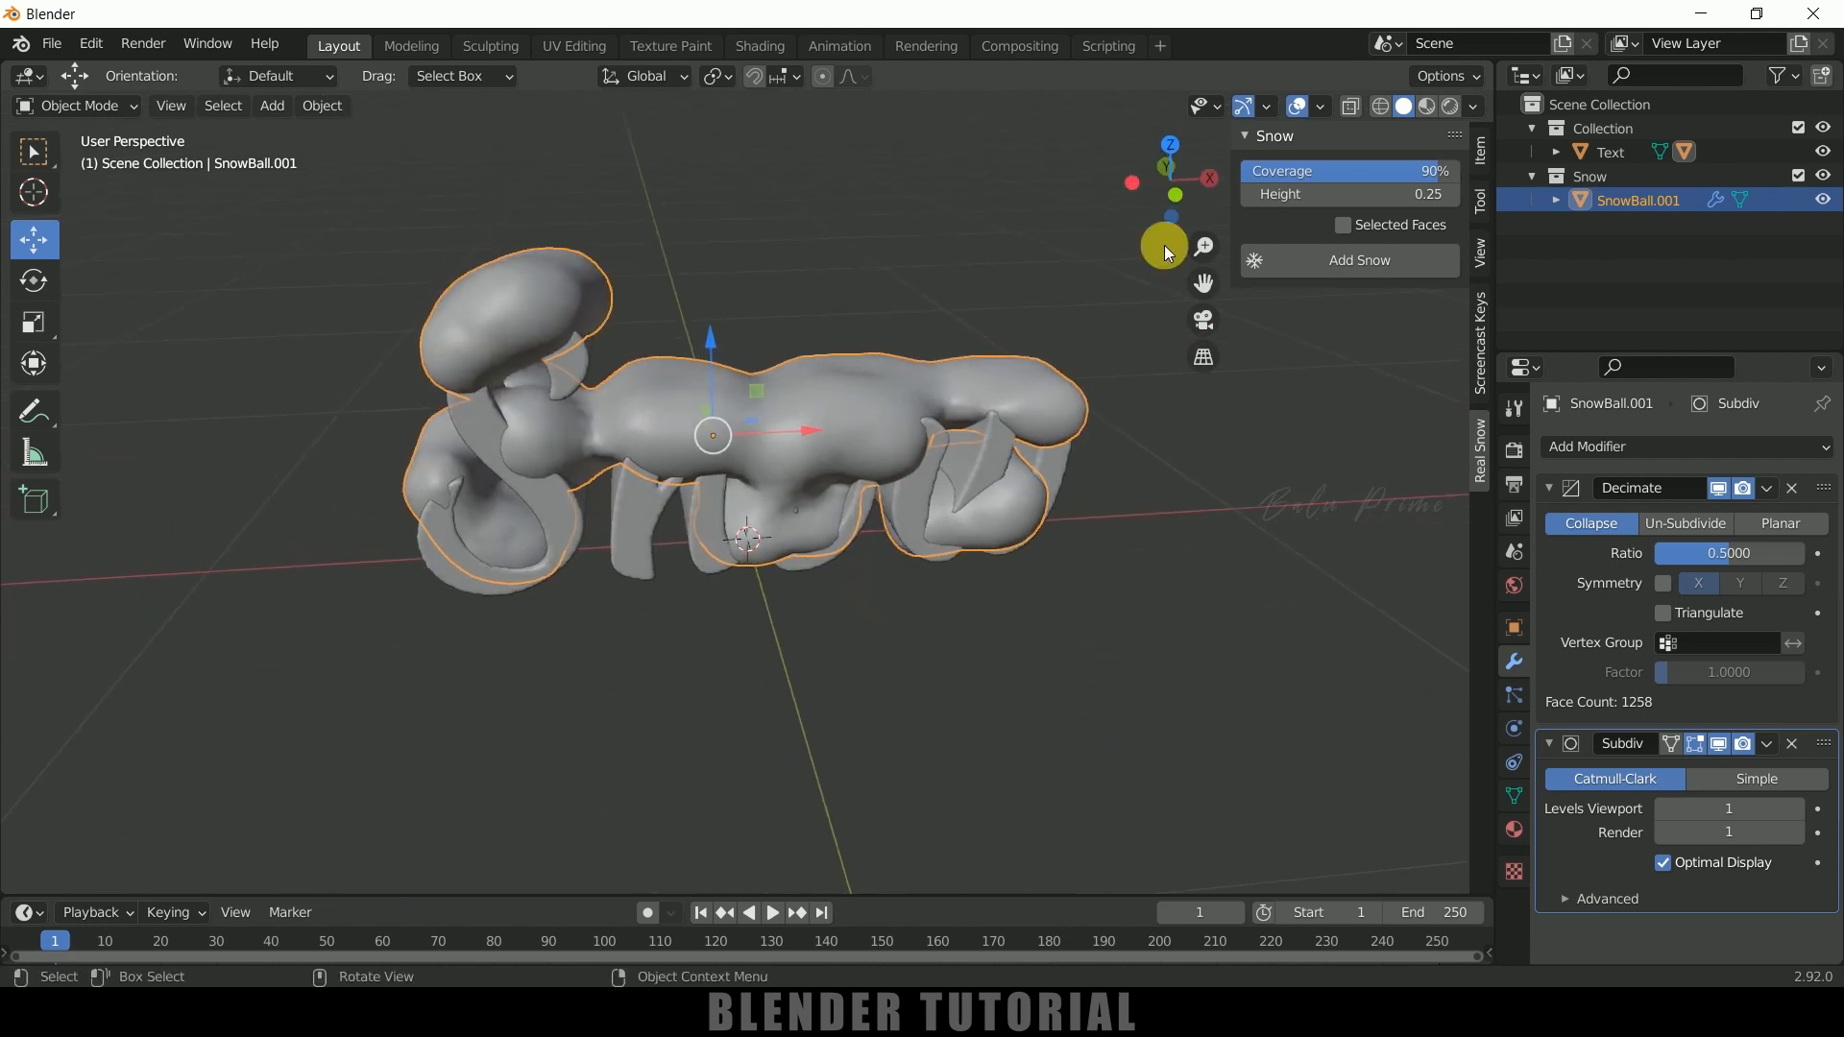
left_click(1453, 111)
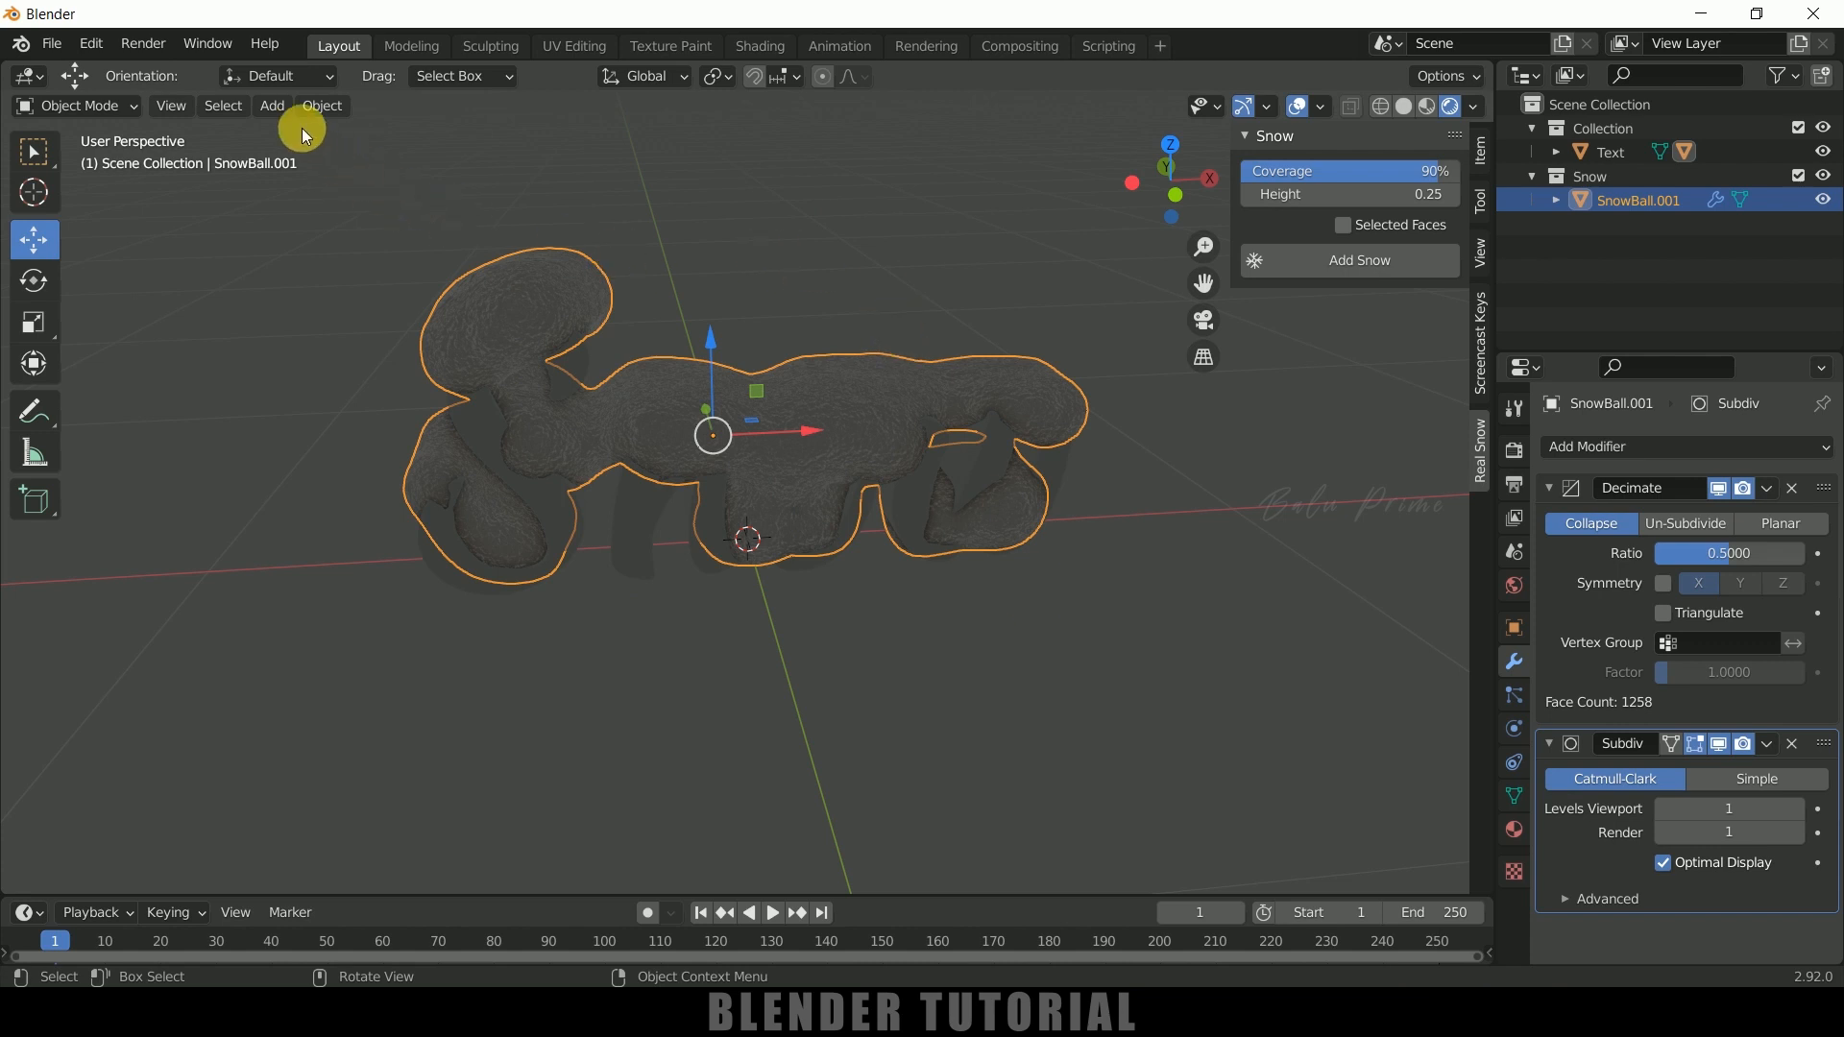
Add a sun light and move it above the lettering to about X 0.32 m, Z 0.61 m
left_click(272, 106)
mouse_move(349, 429)
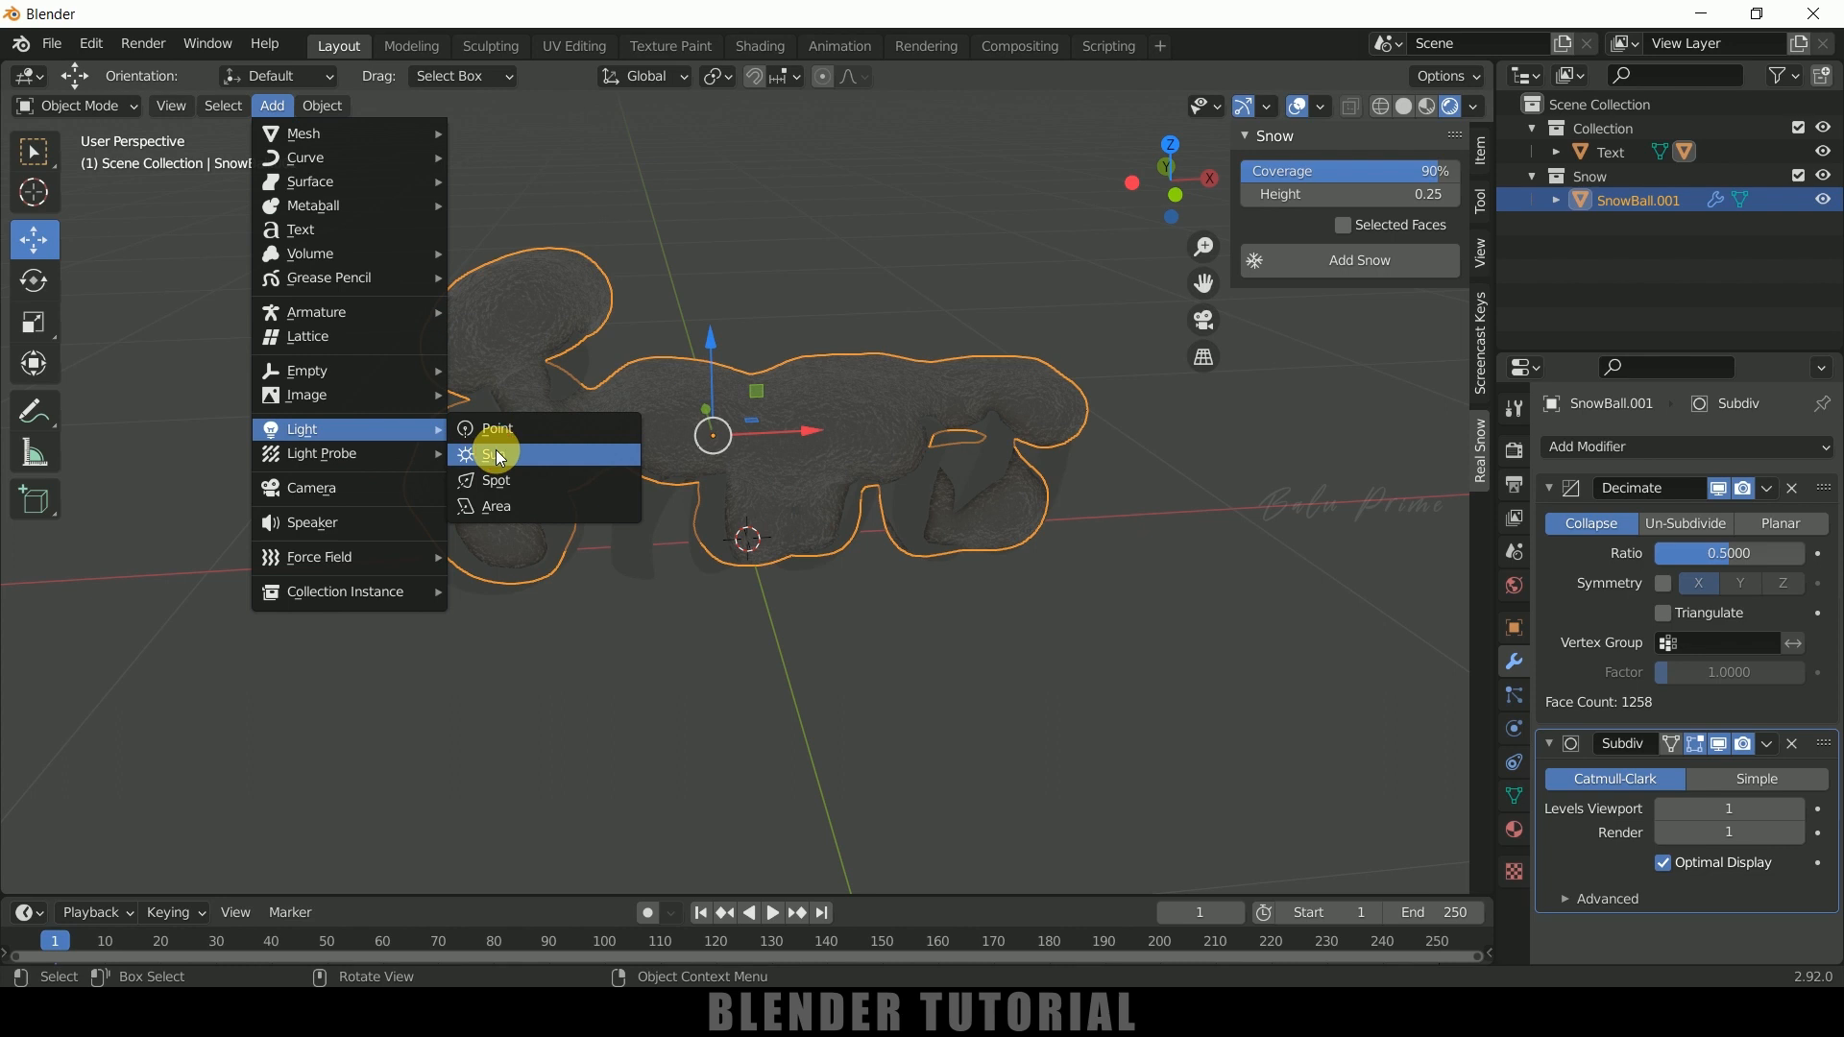
left_click(496, 454)
key("g")
key("z")
left_click(786, 111)
left_click_drag(837, 215, 1021, 213)
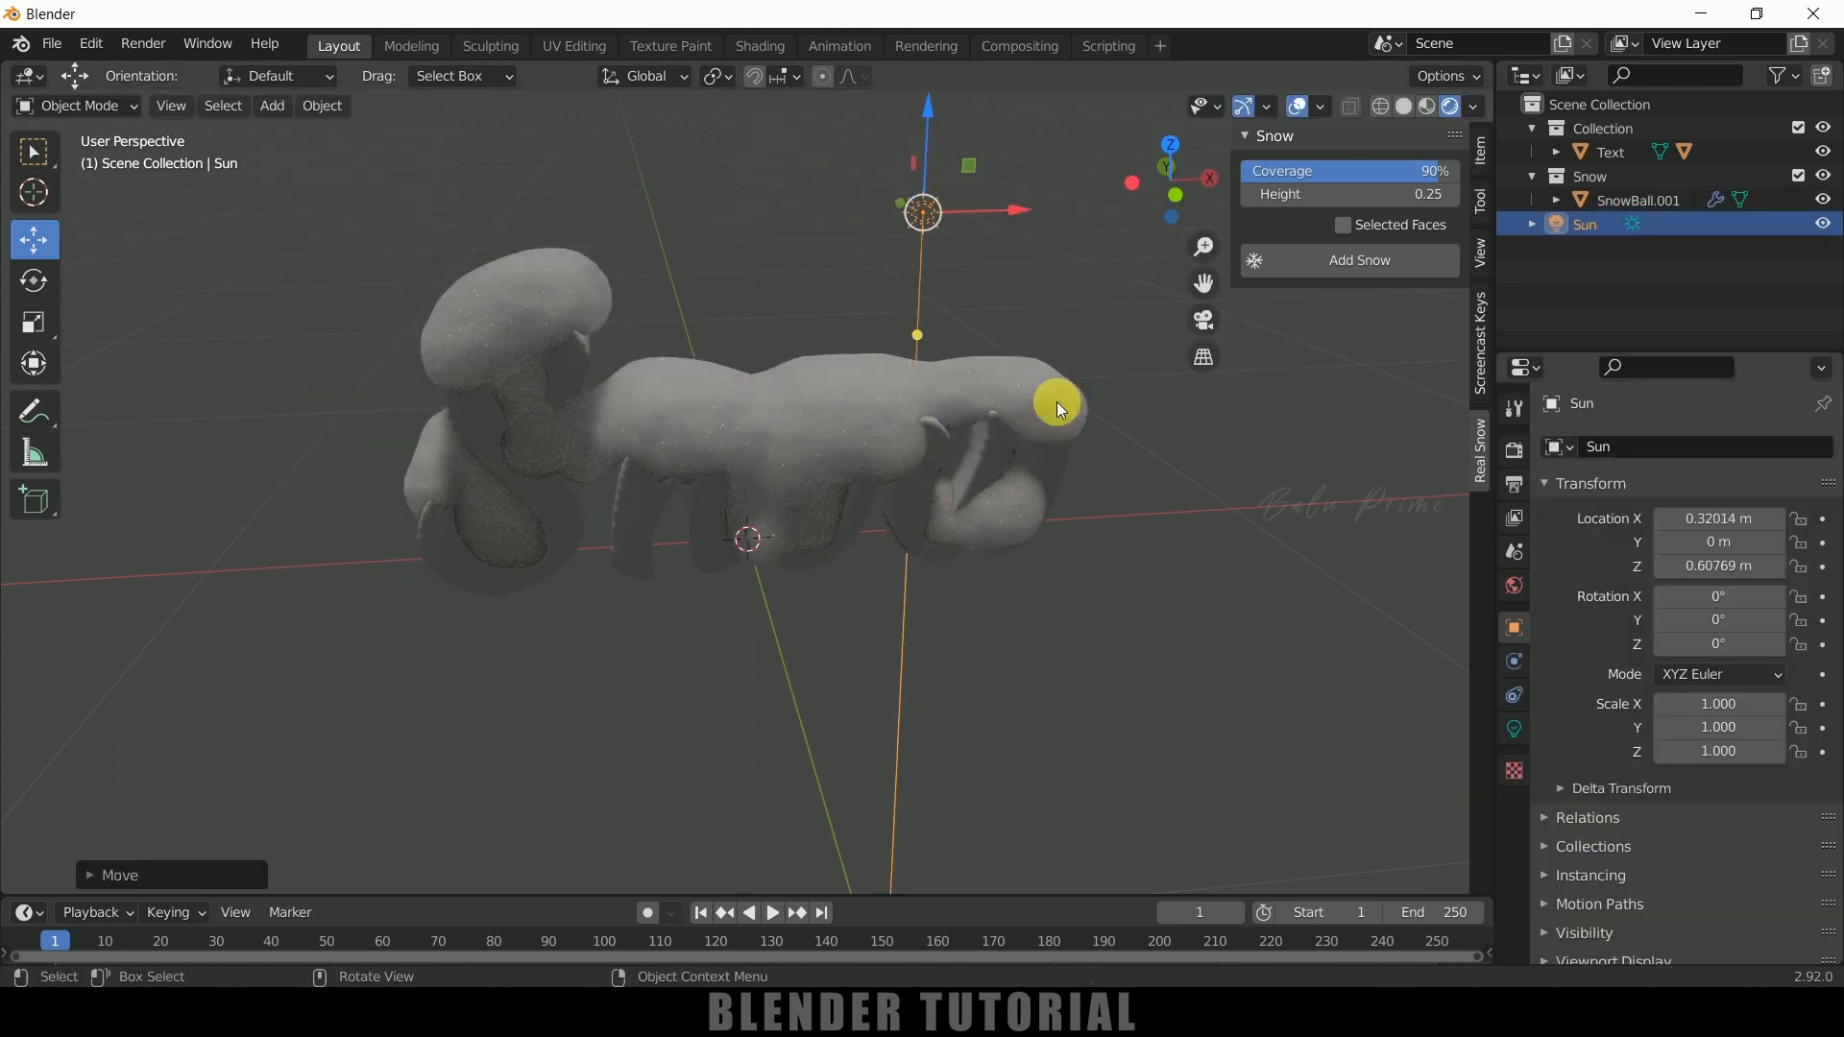
Set the sun light's strength to 10
left_click(1516, 729)
left_click(1740, 605)
type("10")
key("Return")
Move the sun light further along X and rotate it so it shines diagonally onto the lettering
left_click_drag(999, 208, 1062, 210)
key("r")
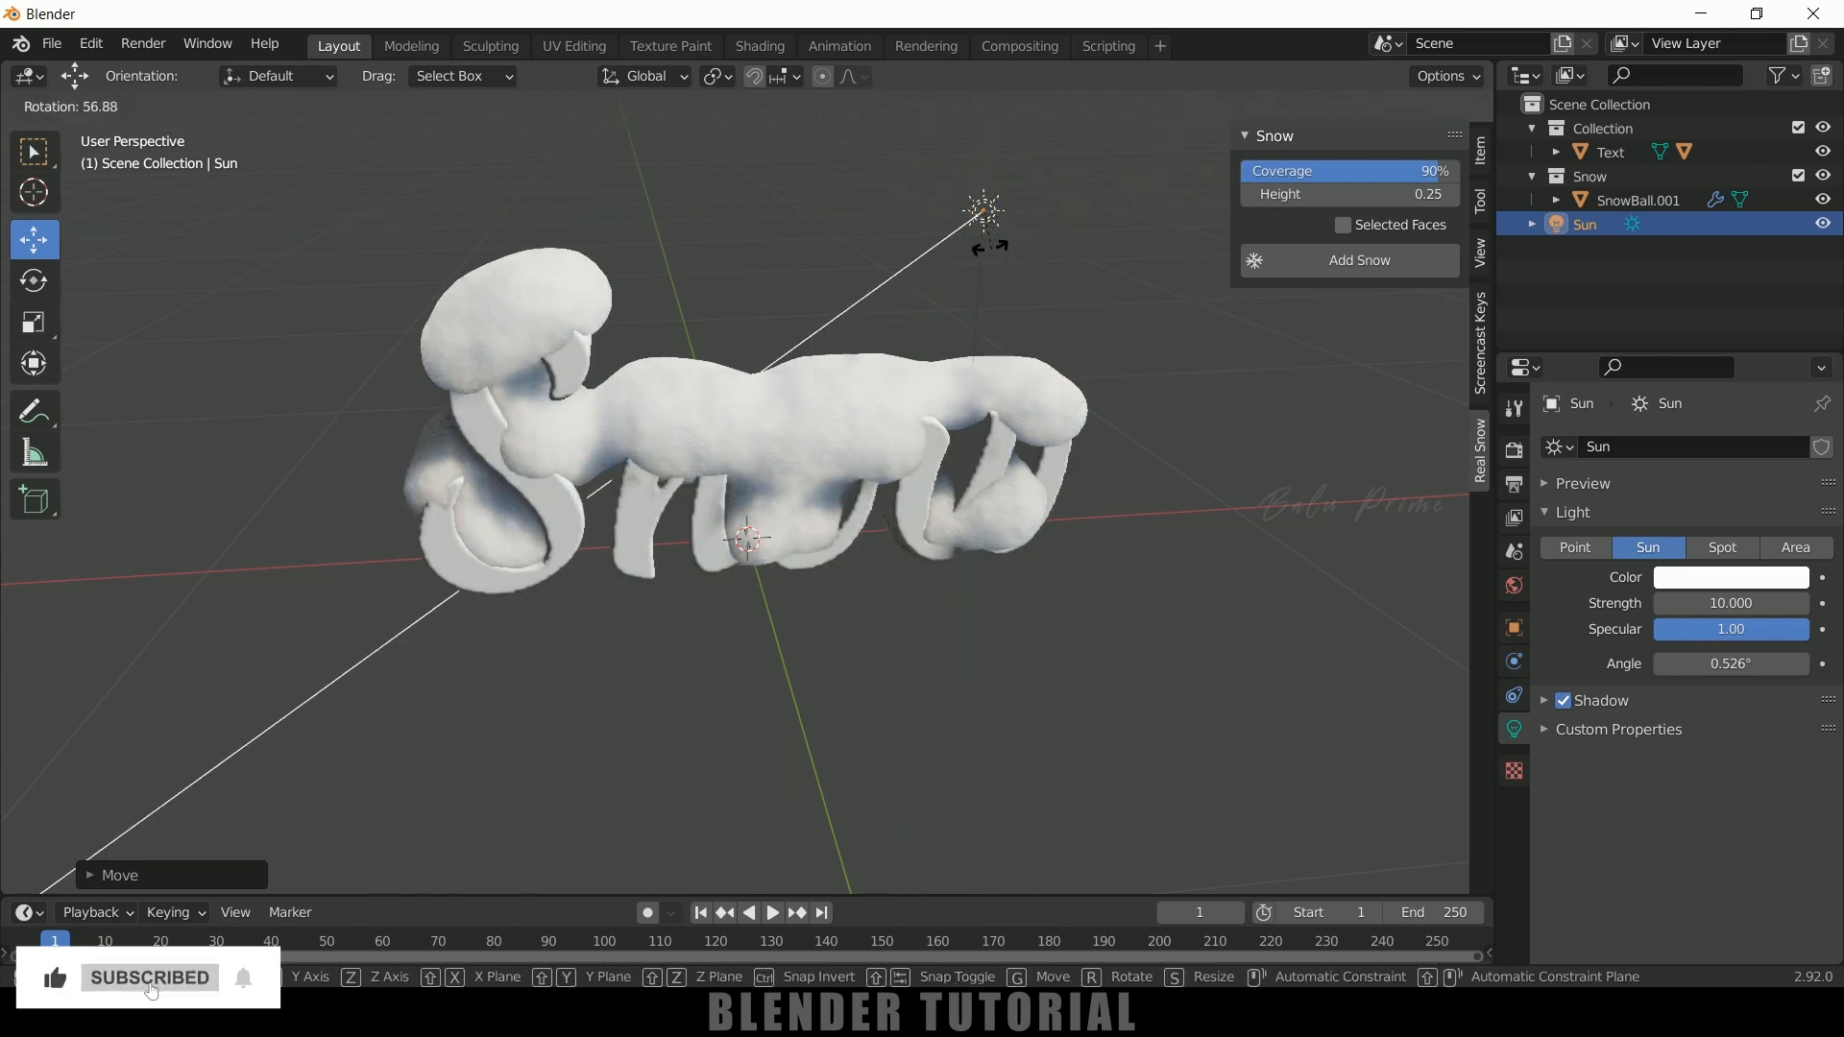
left_click(939, 286)
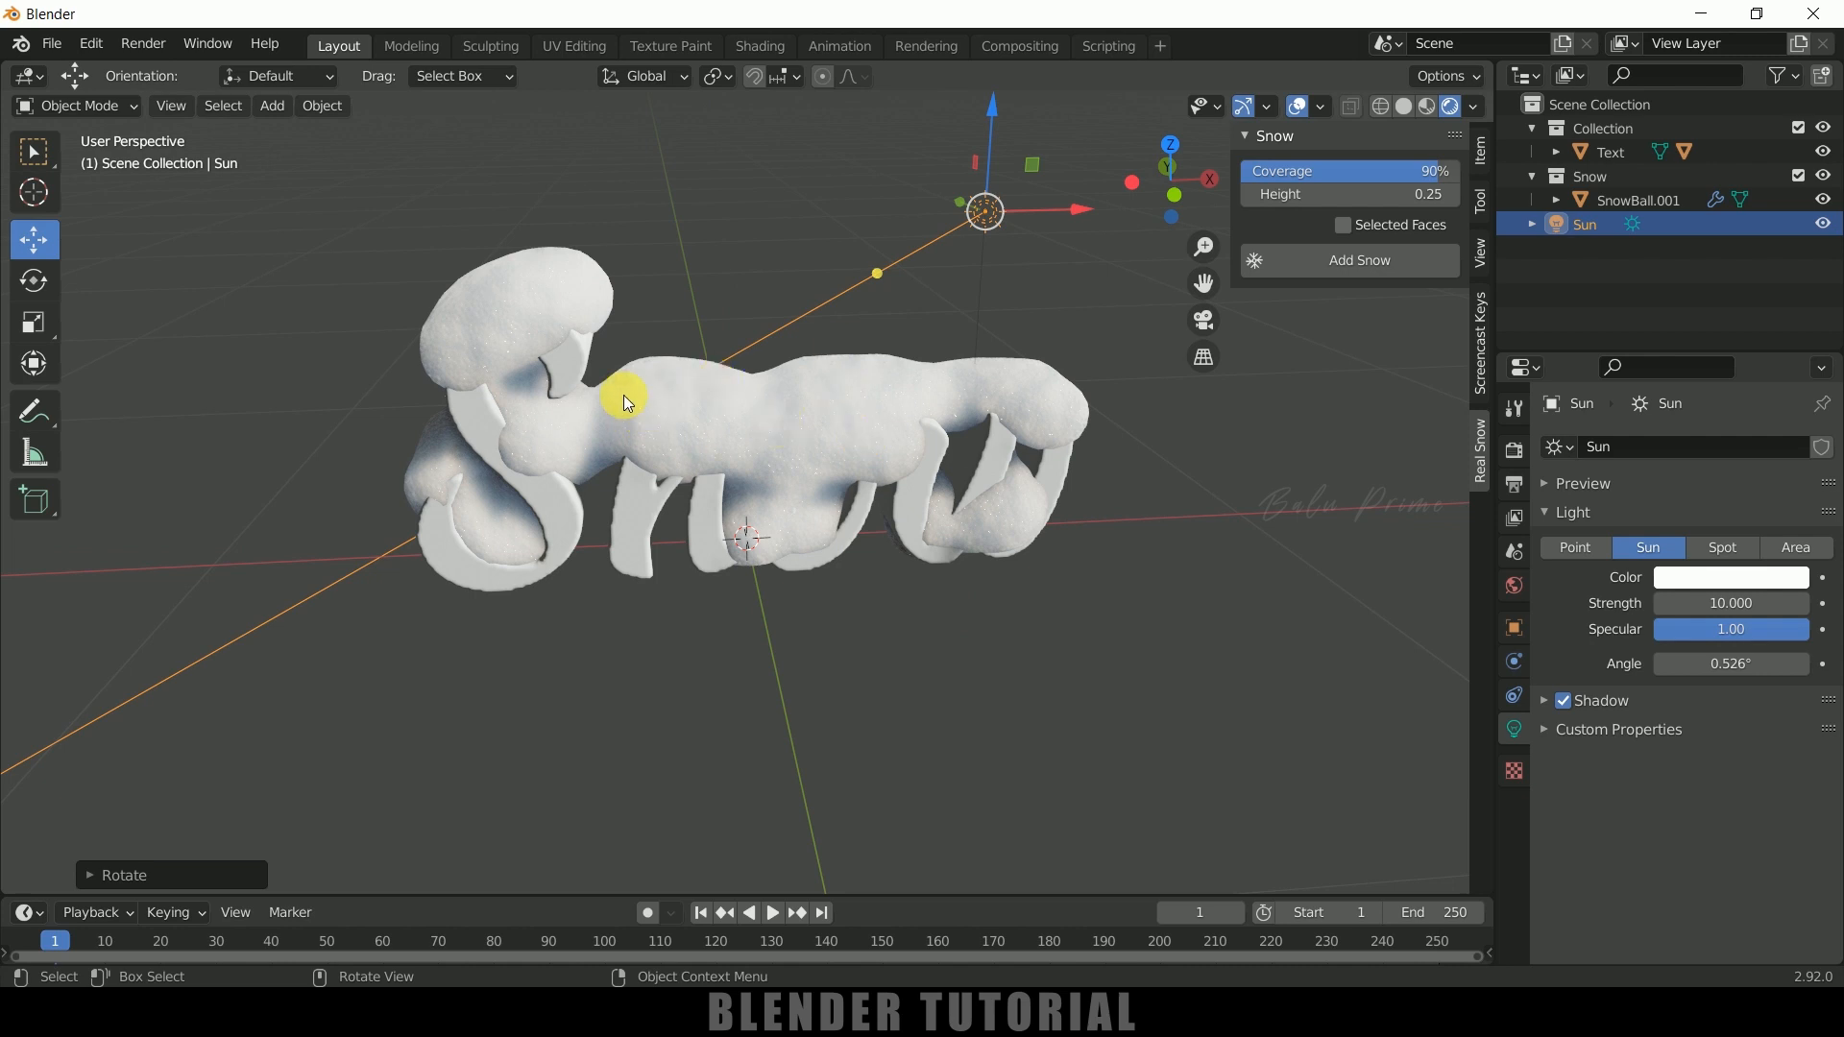
Set the Real Snow coverage to 50% and height to 0.15, and generate the thinner snow on the text
scroll(860, 540, "up", 2)
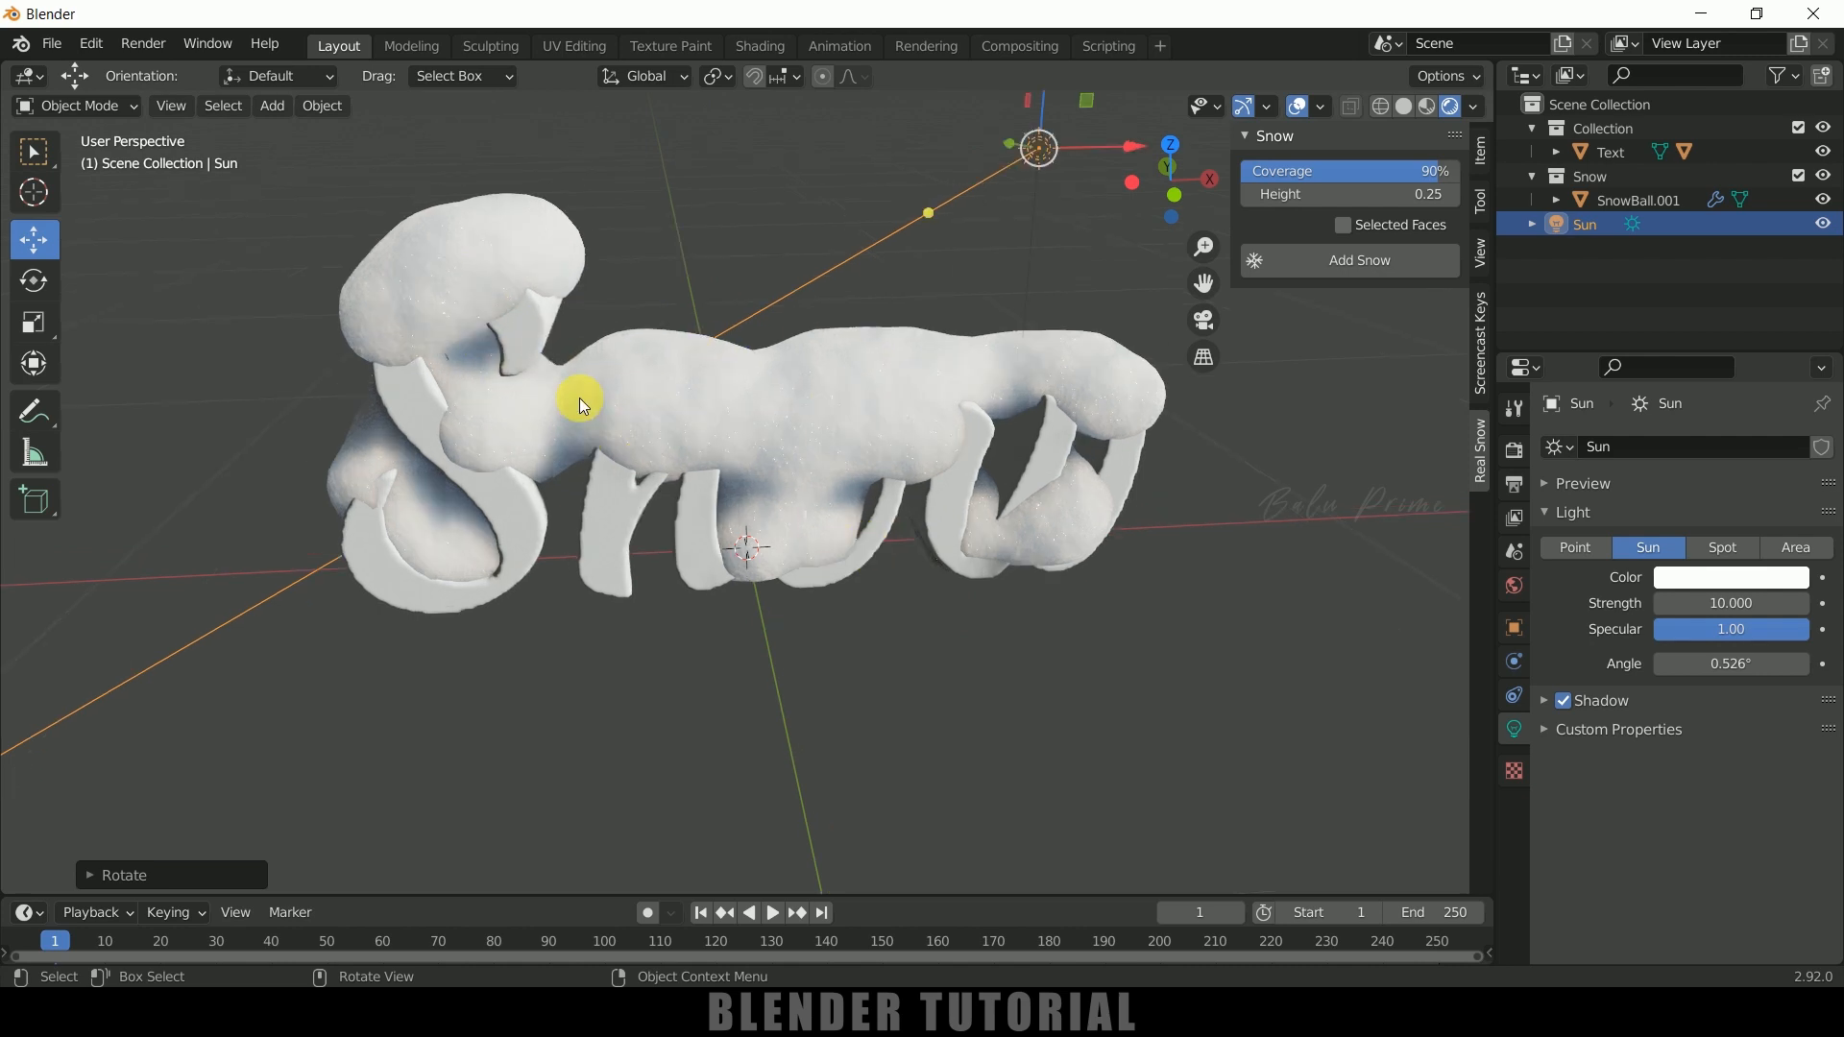
left_click(1379, 170)
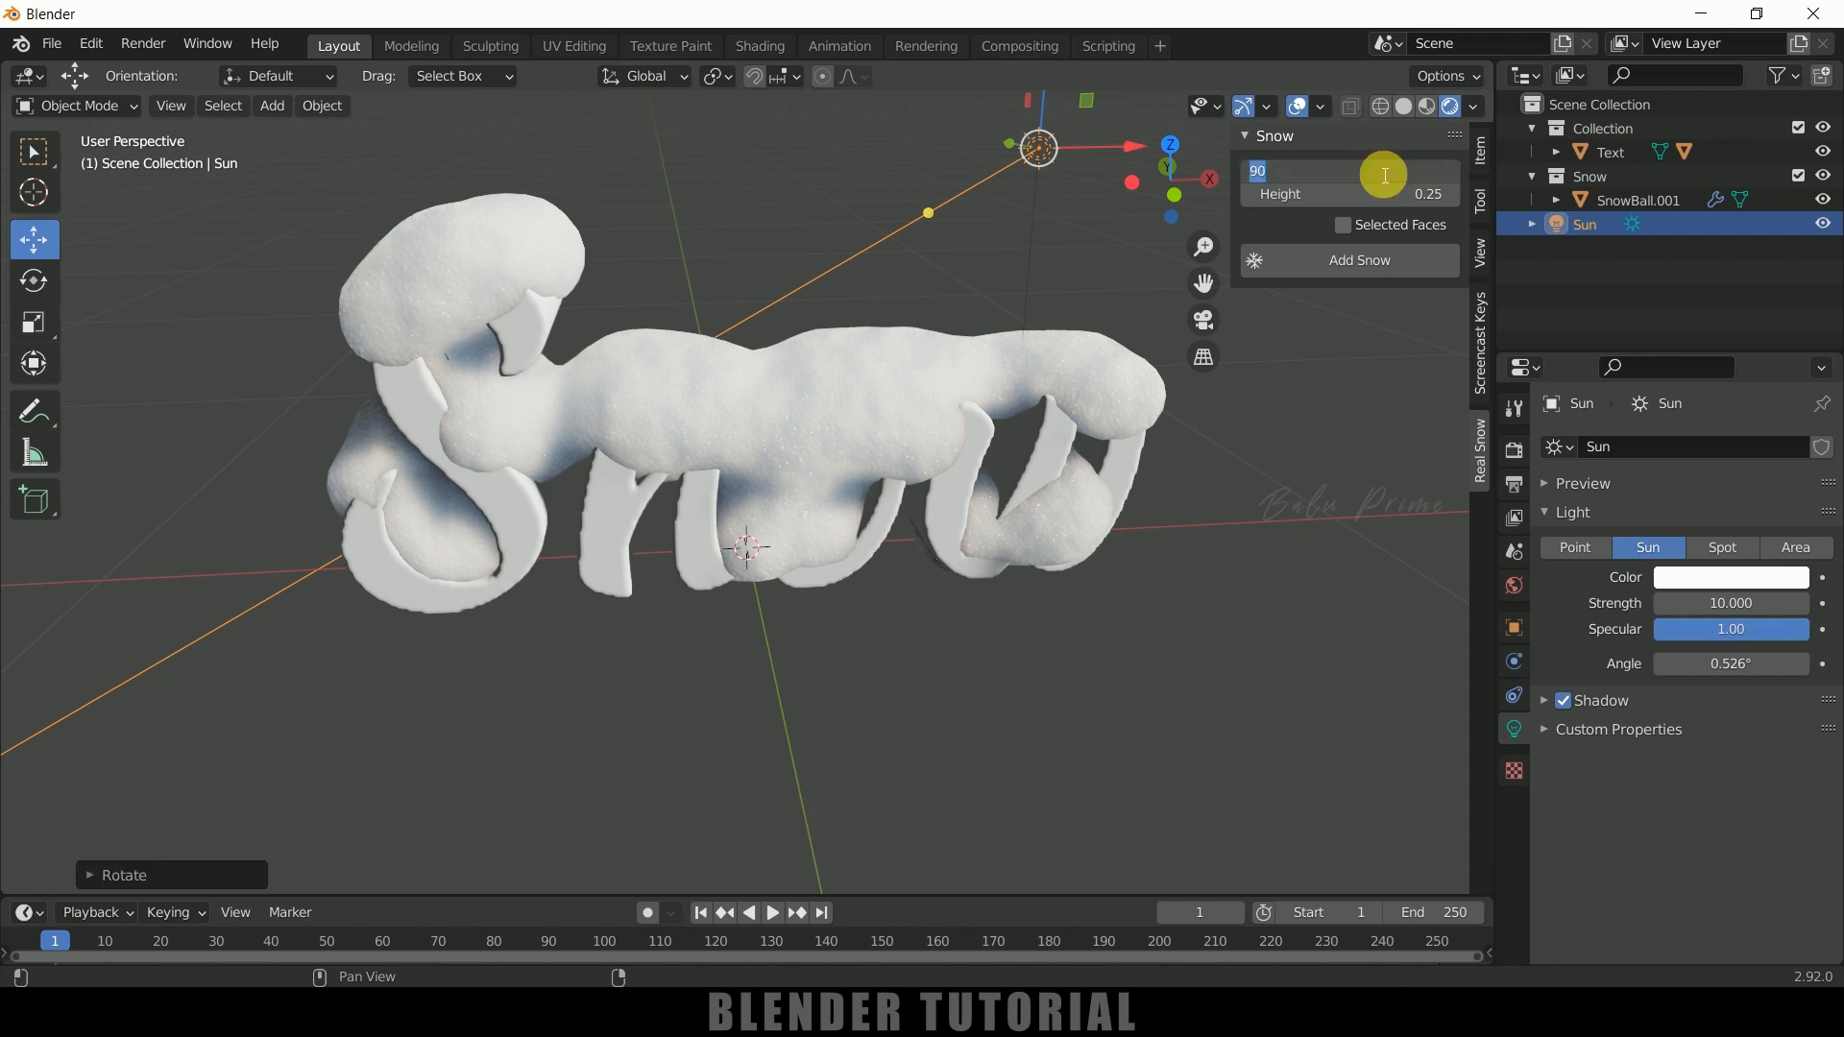
type("50")
key("Return")
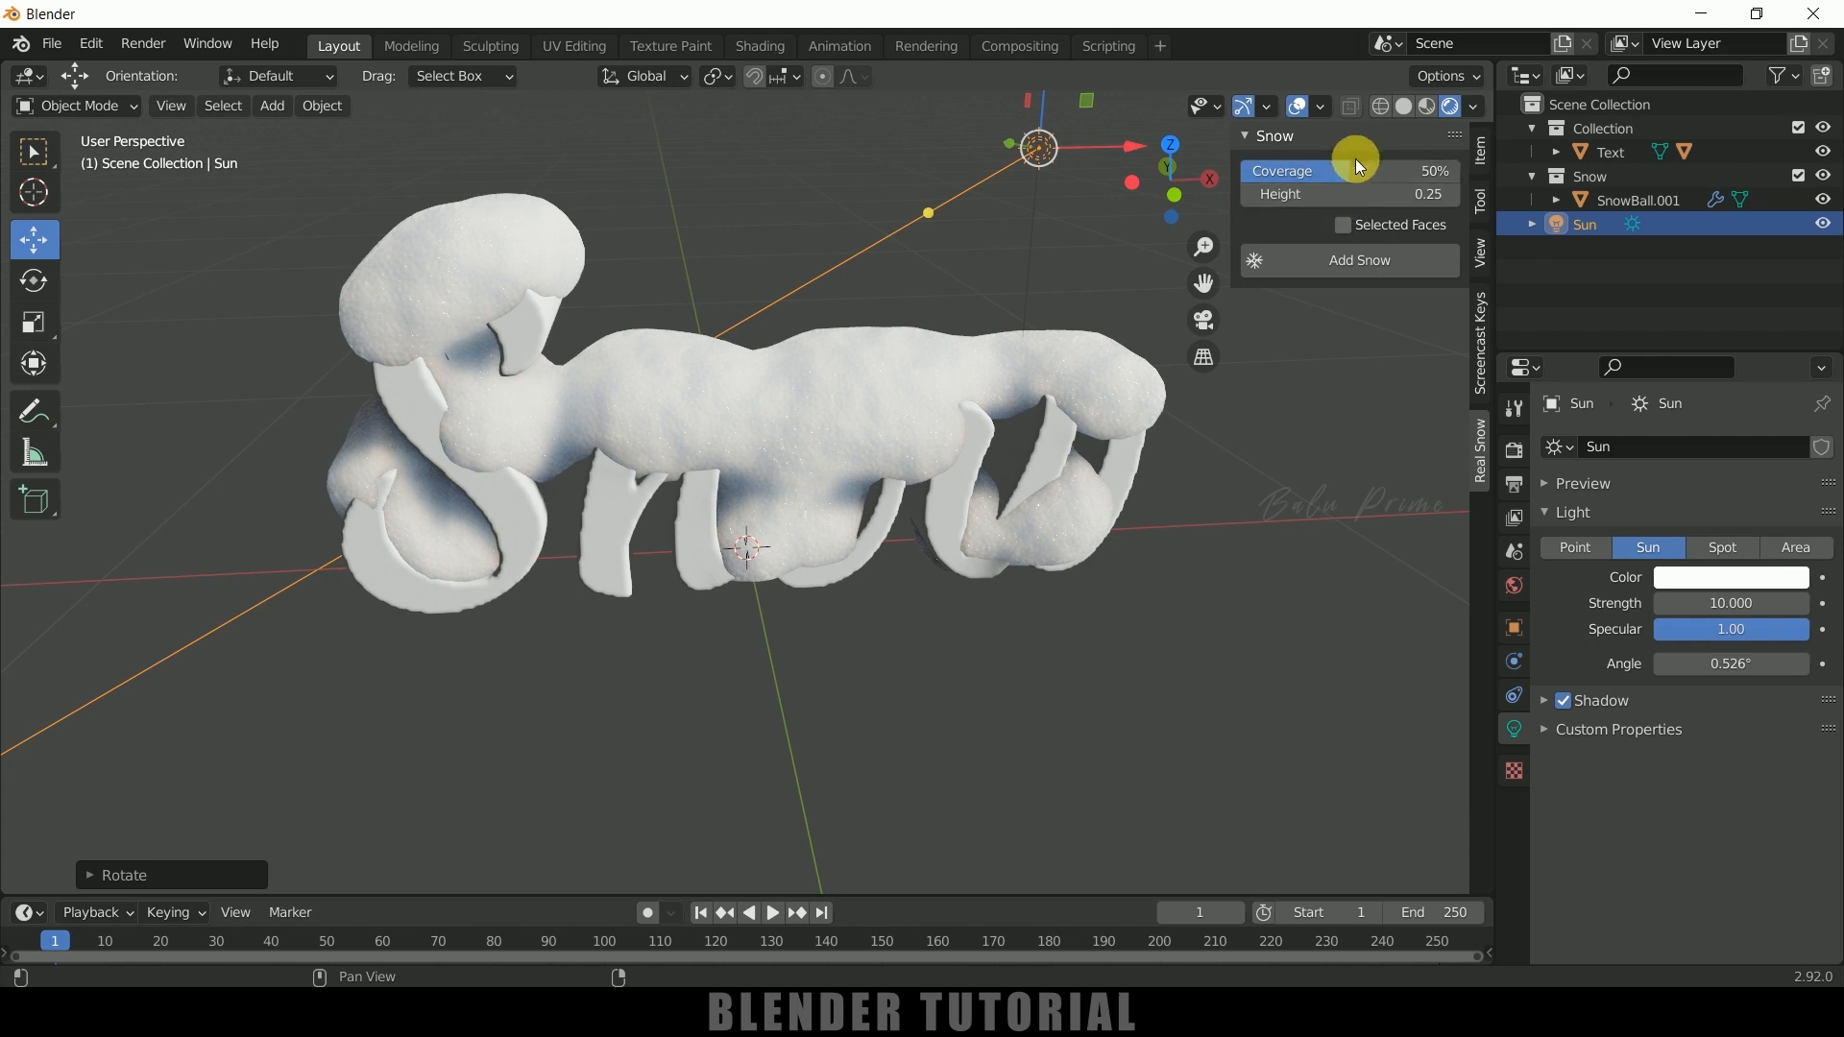
left_click(1380, 196)
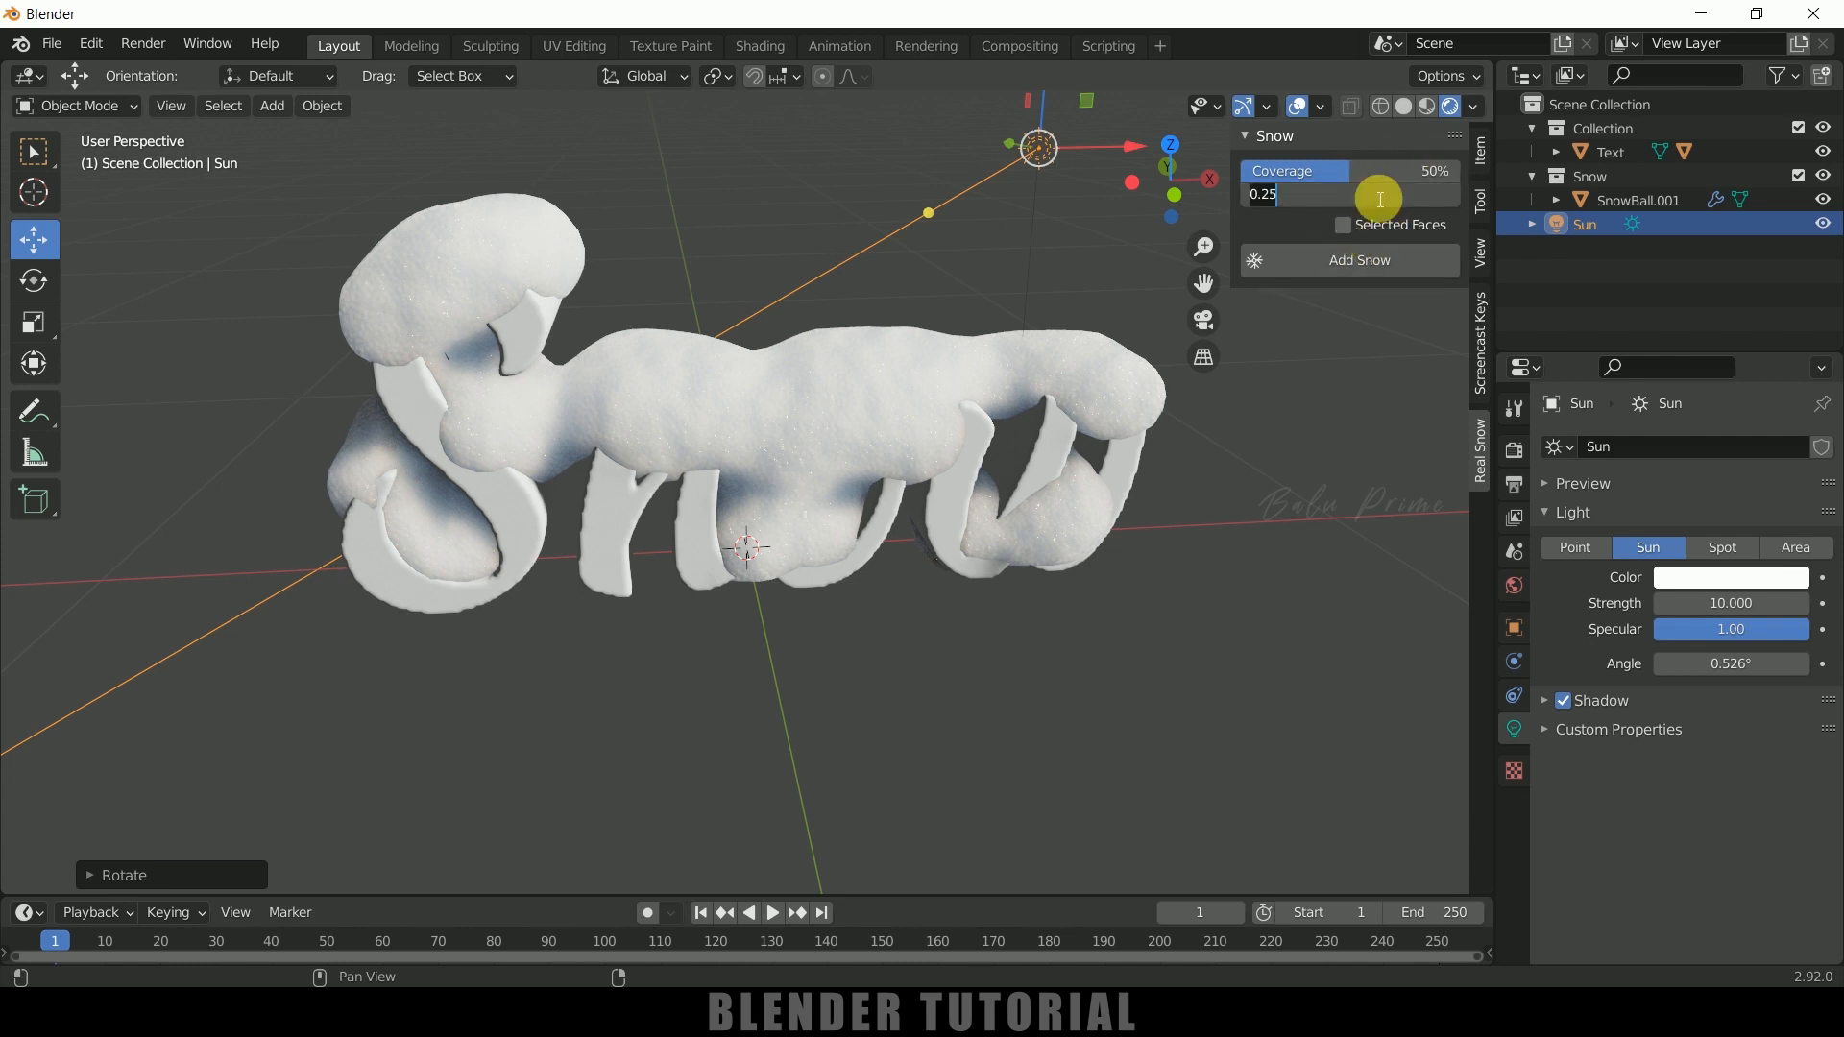
type(".15")
left_click(1370, 261)
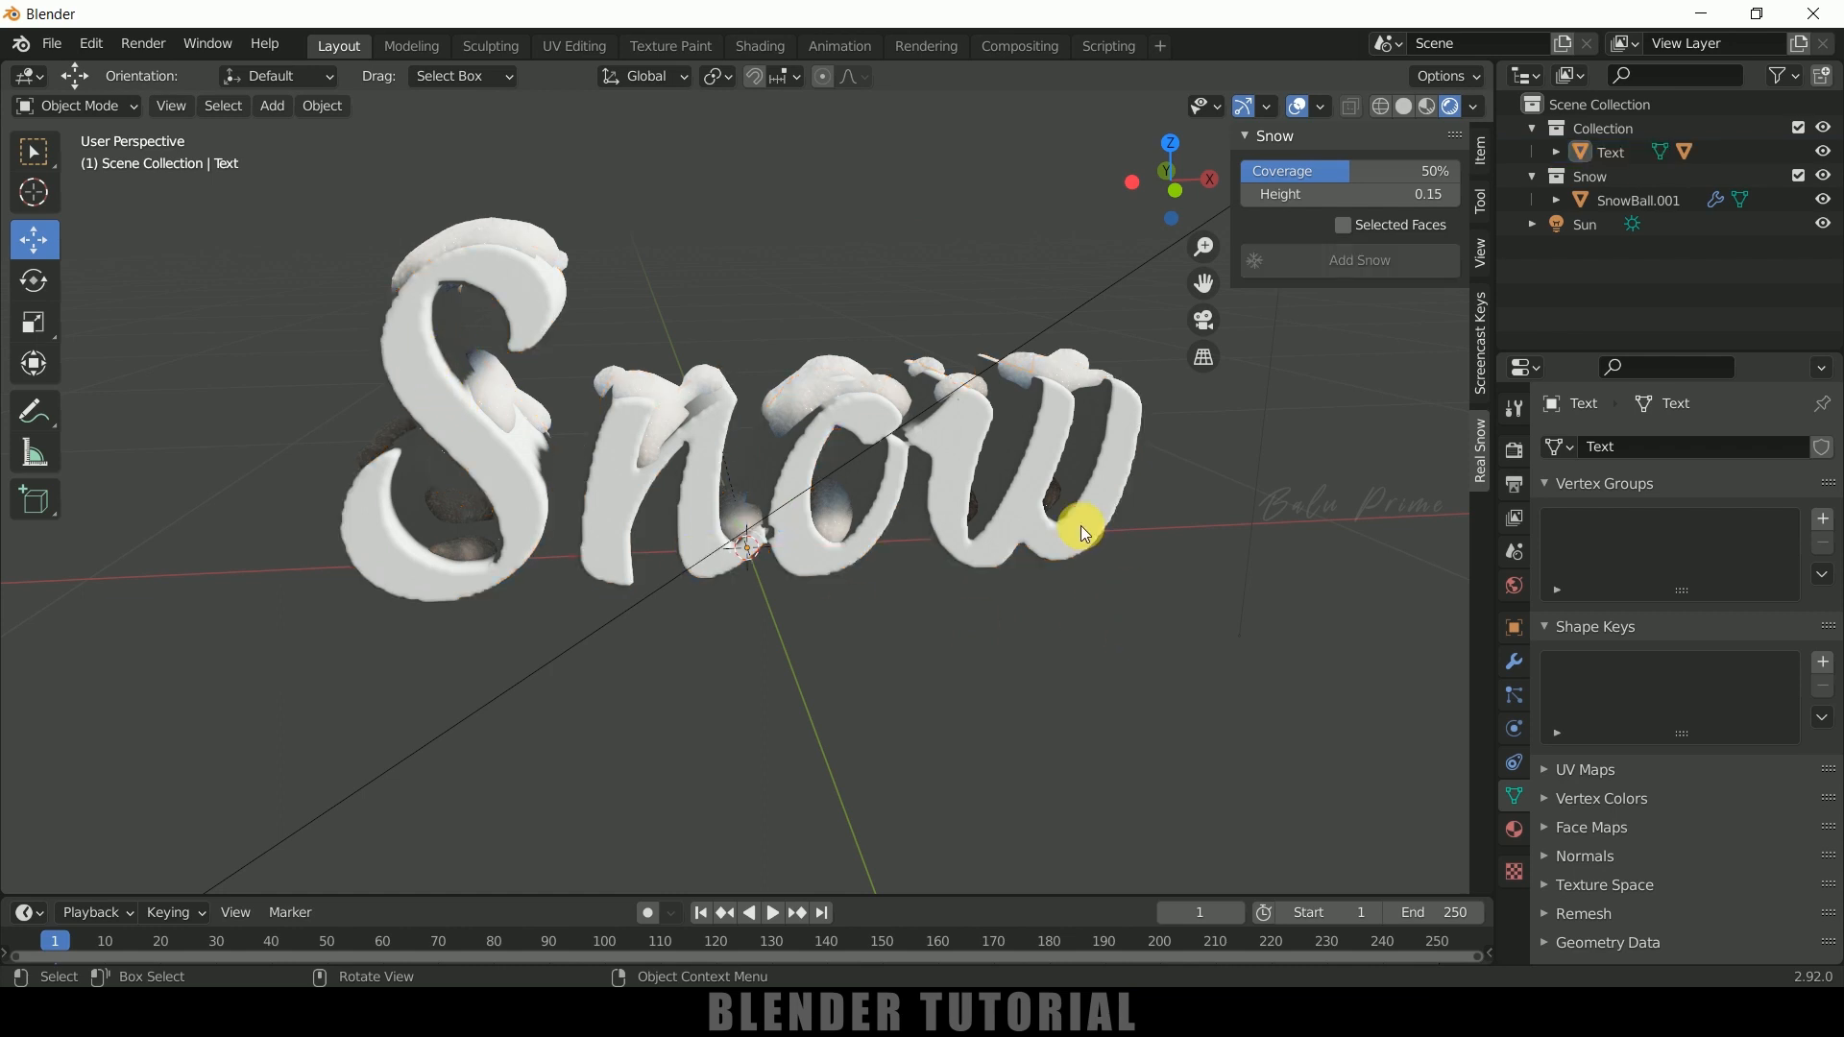
Create a new material for the text with a light blue base color, about hue 0.545 and saturation 0.909
left_click(1515, 829)
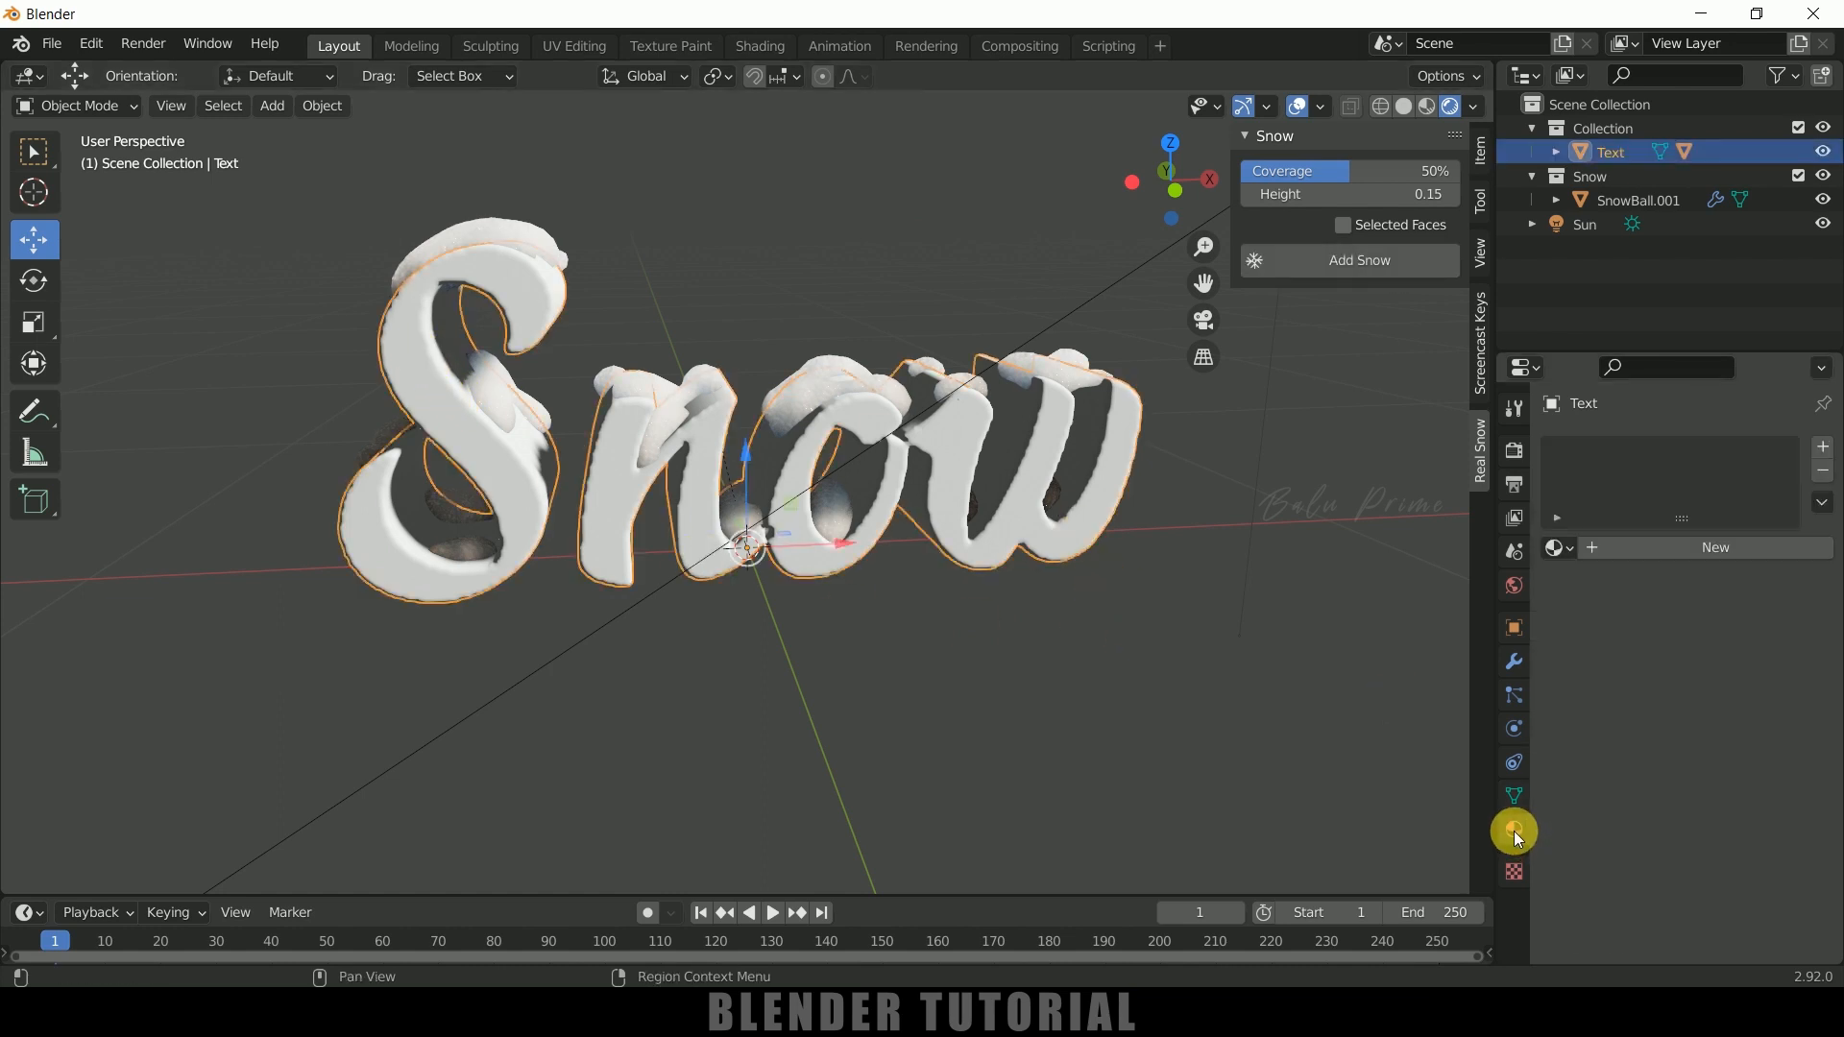
left_click(1681, 557)
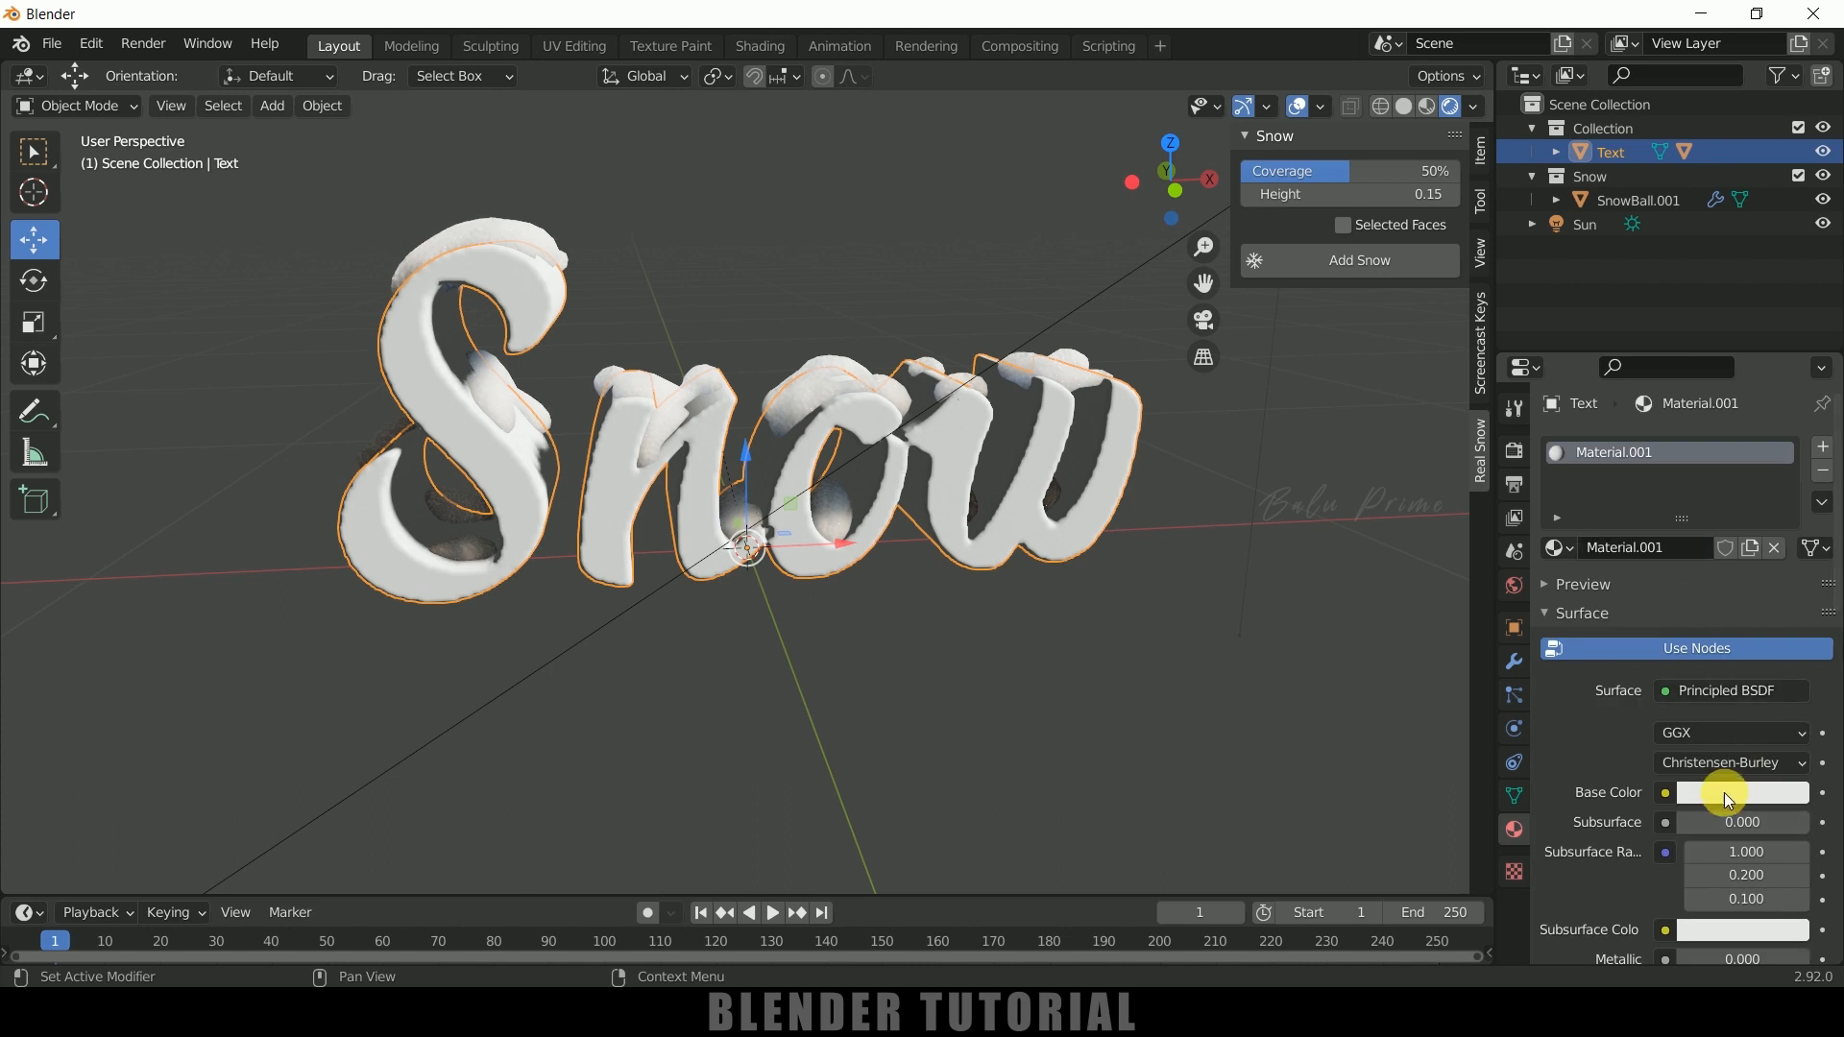
left_click(1725, 793)
mouse_move(1700, 560)
left_mouse_down()
mouse_move(1702, 576)
mouse_move(1659, 528)
mouse_move(1683, 534)
mouse_move(1703, 474)
left_mouse_up()
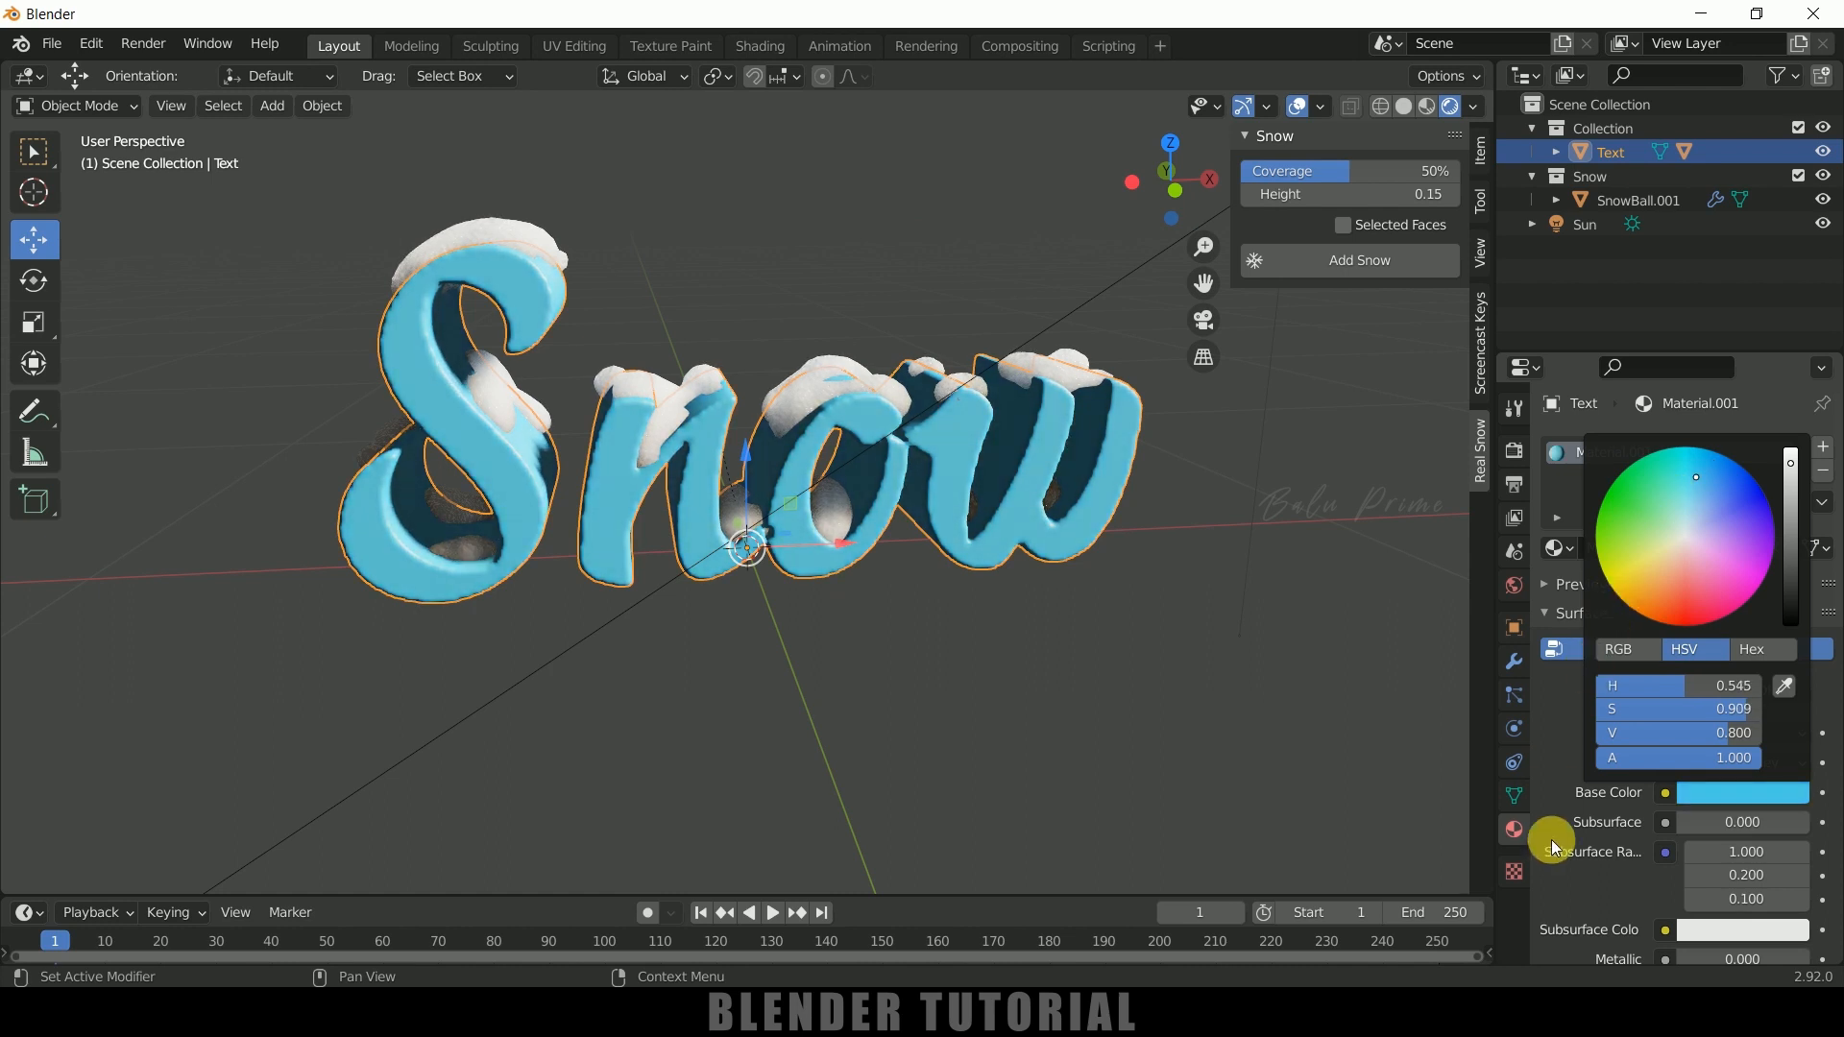
Set the text material's Metallic to about 0.878 and Roughness to about 0.255
scroll(1593, 854, "down", 3)
scroll(1633, 770, "down", 3)
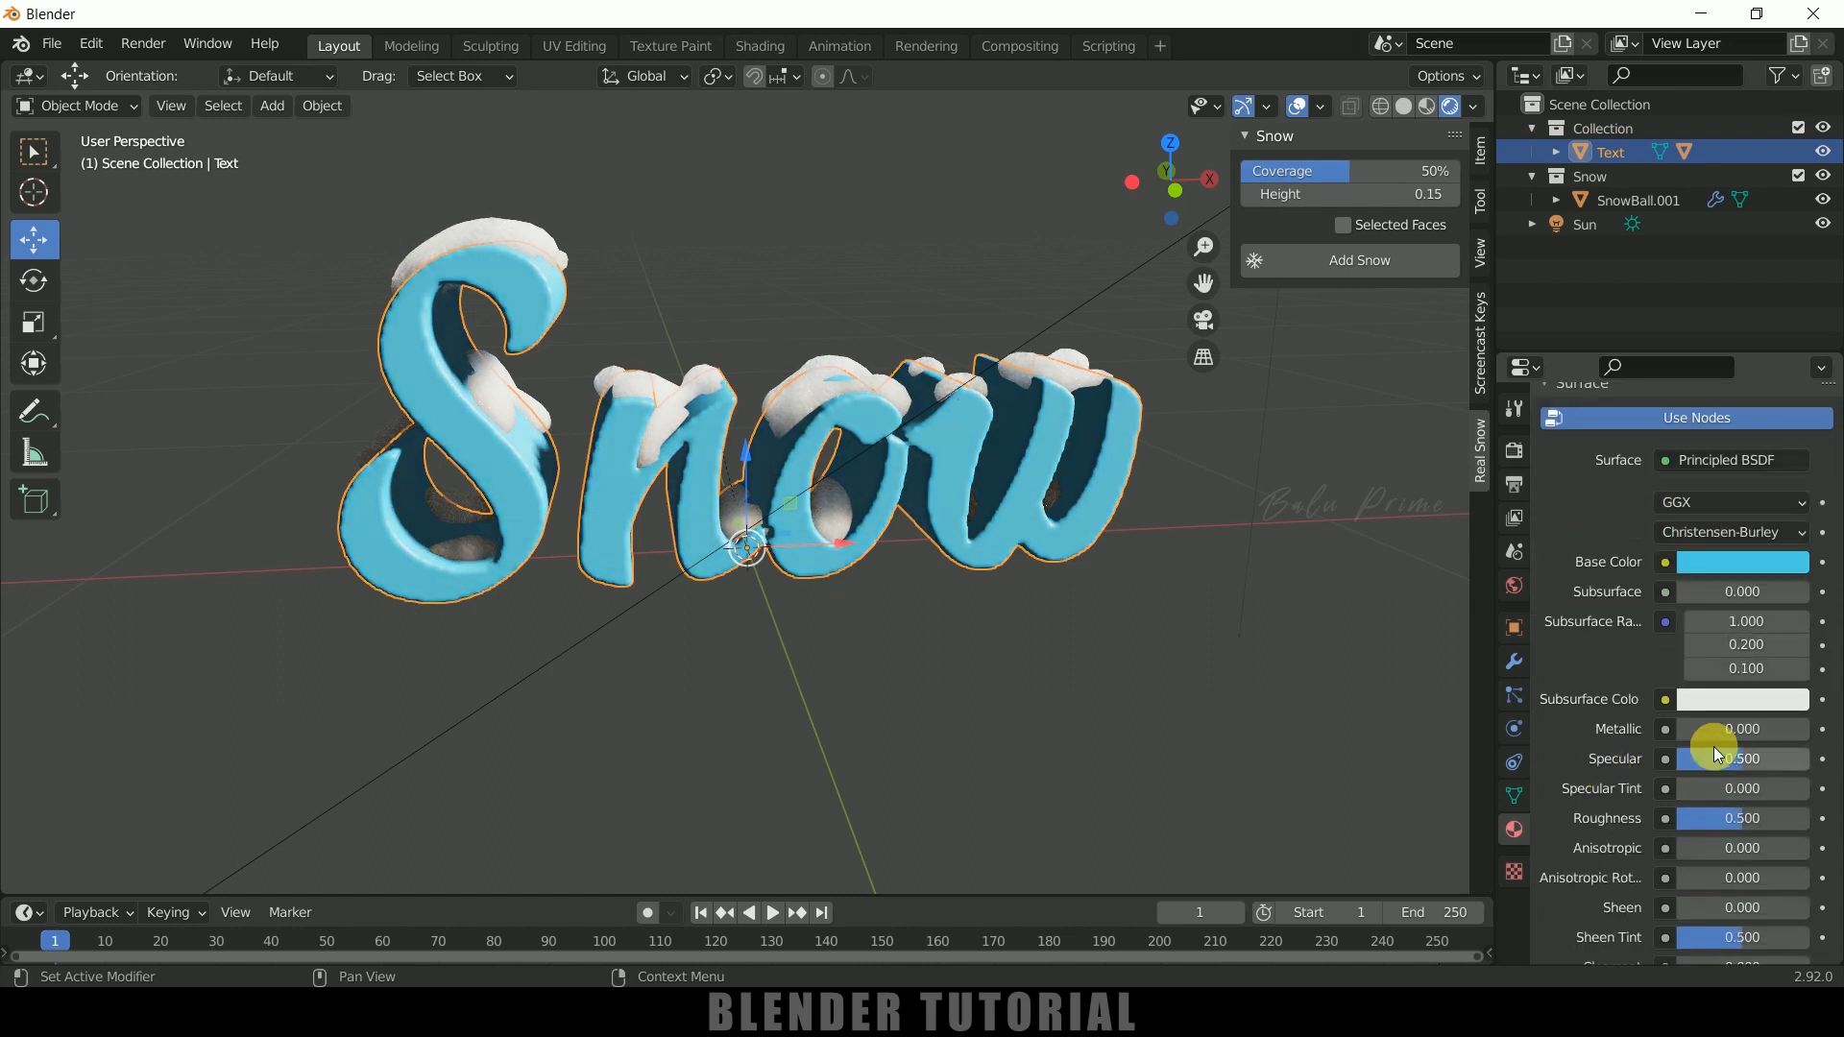
left_click_drag(1728, 729, 1680, 703)
scroll(1608, 795, "down", 3)
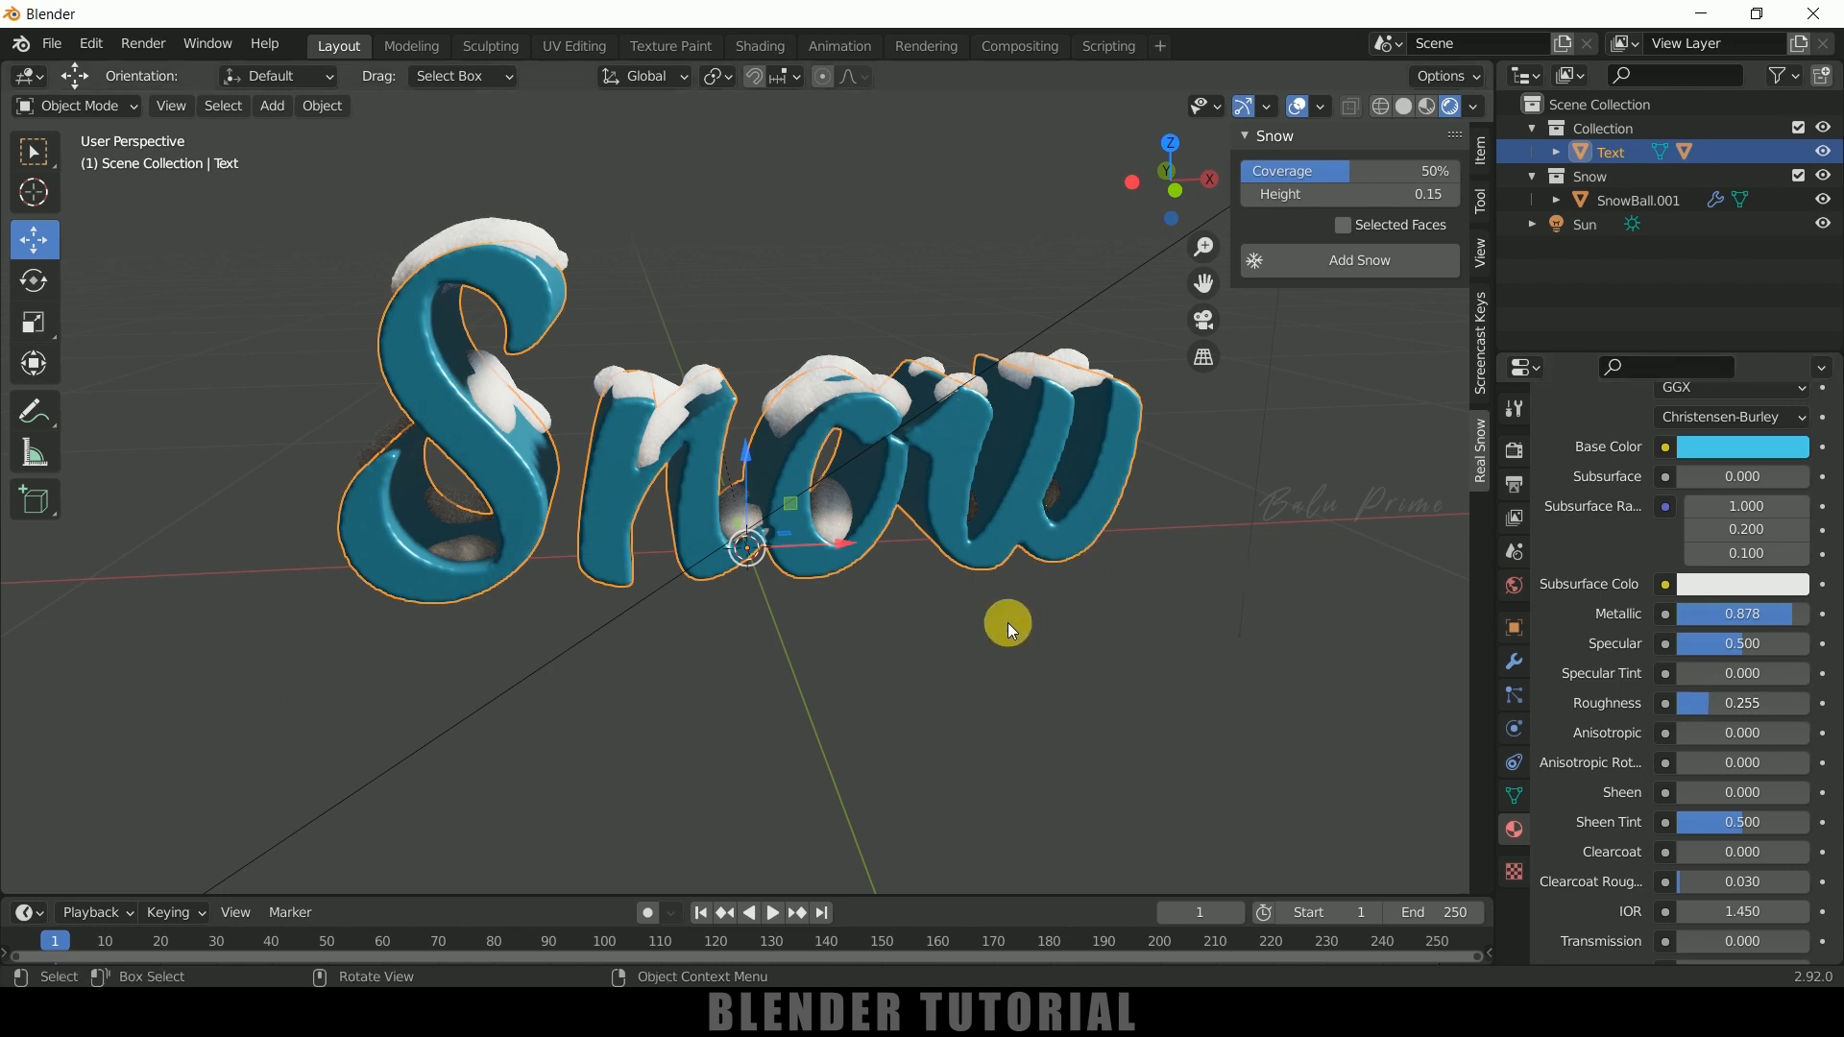
Add a mesh plane as ground beneath the lettering and scale it up well beyond the letters on all sides
scroll(1007, 623, "up", 1)
middle_click_drag(1007, 624, 994, 679)
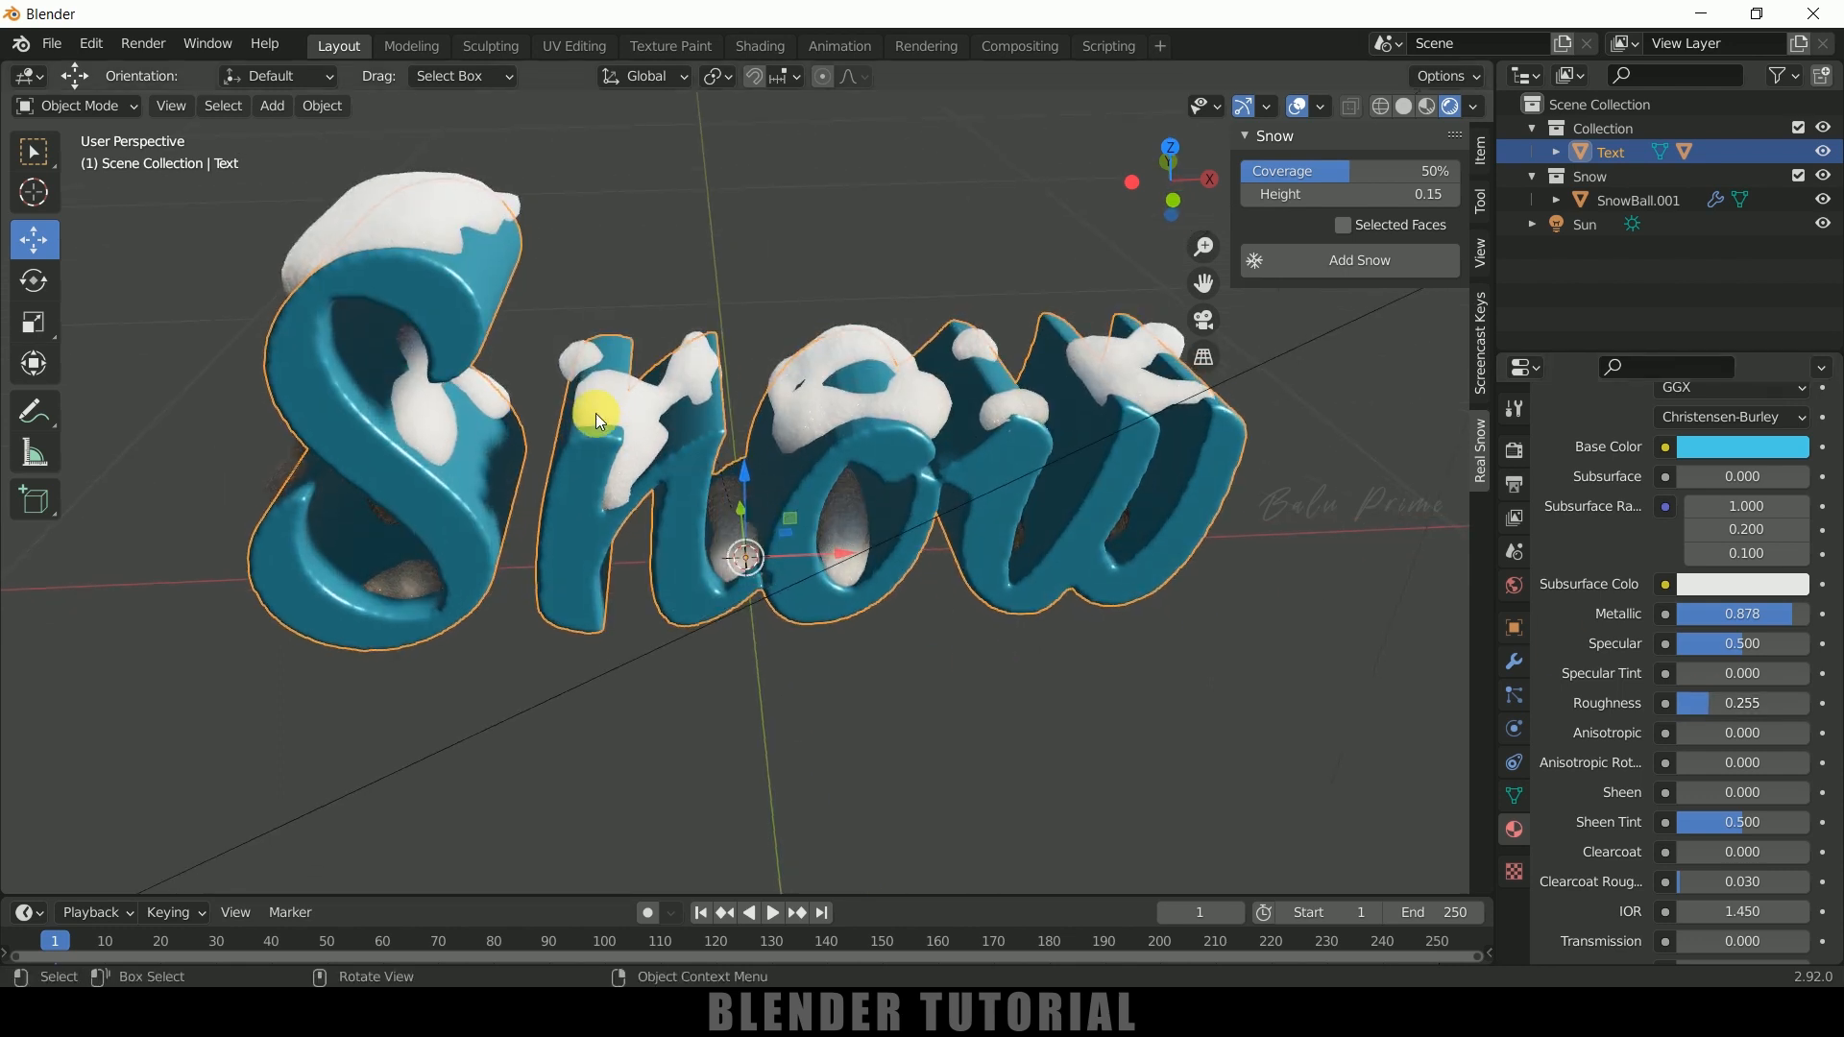
scroll(740, 363, "up", 3)
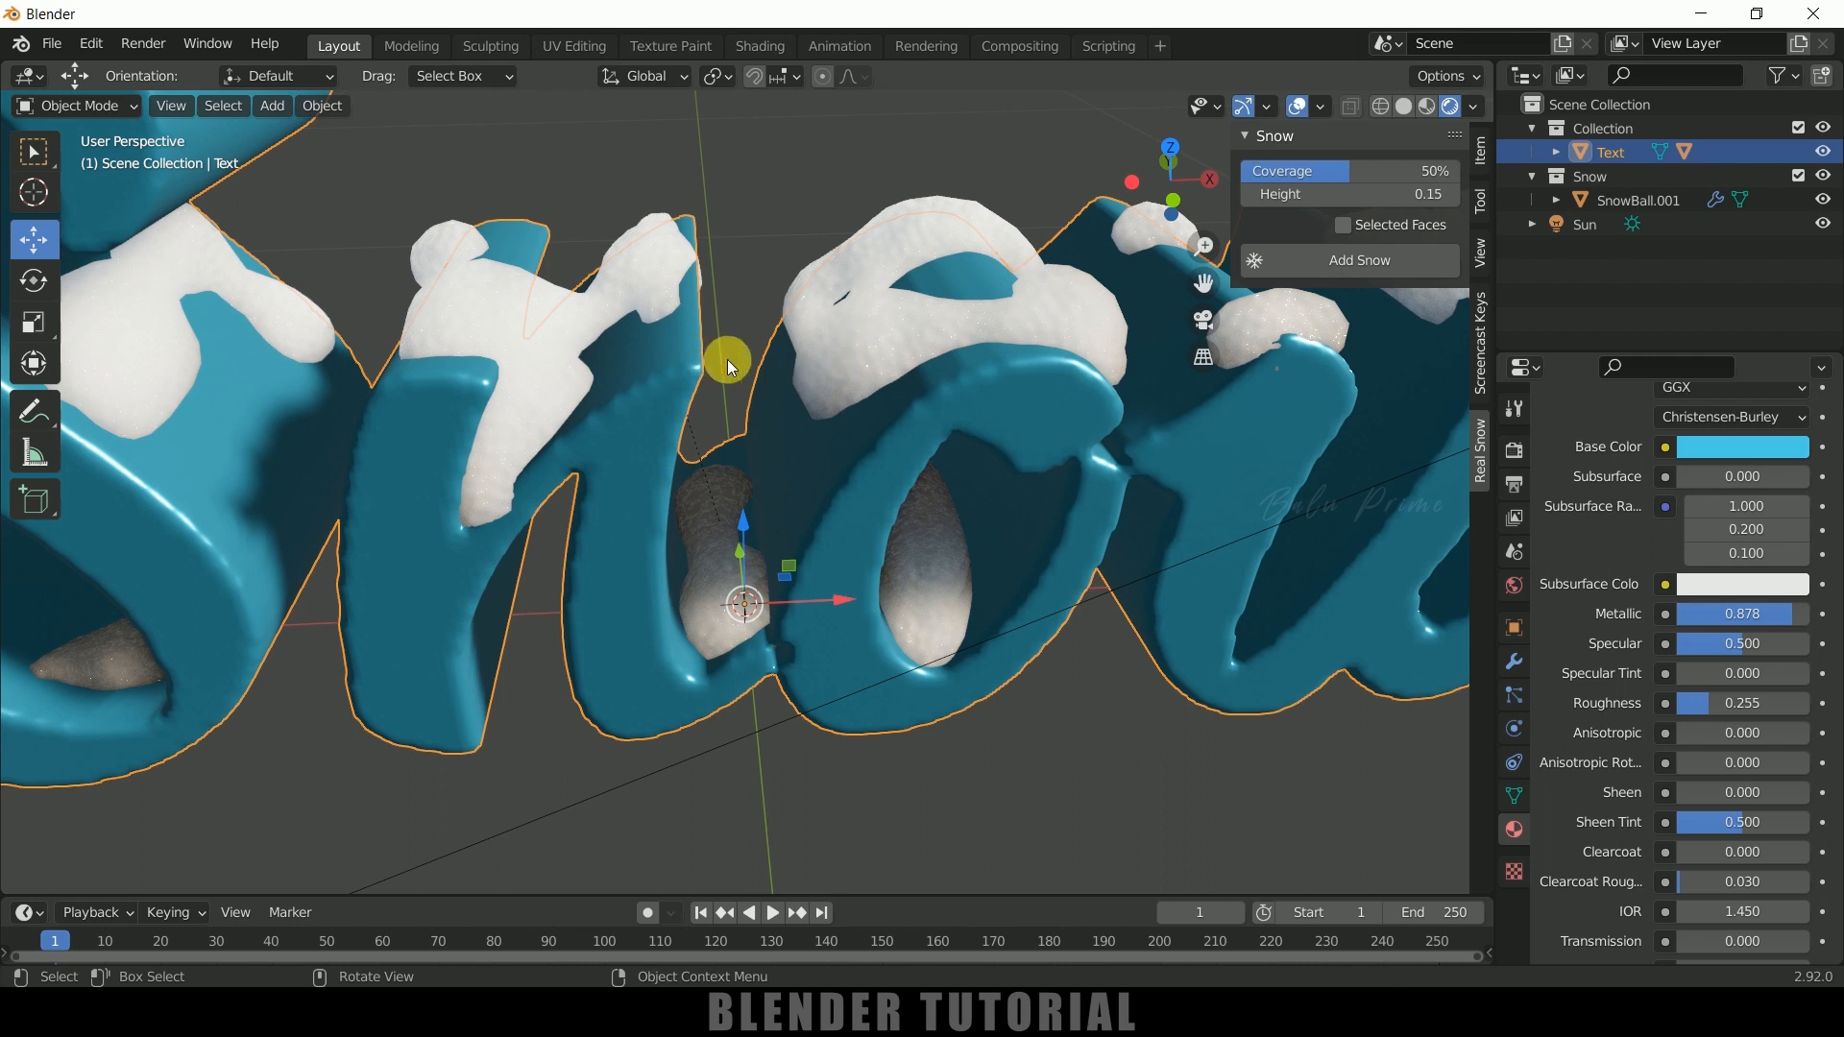
scroll(775, 399, "down", 5)
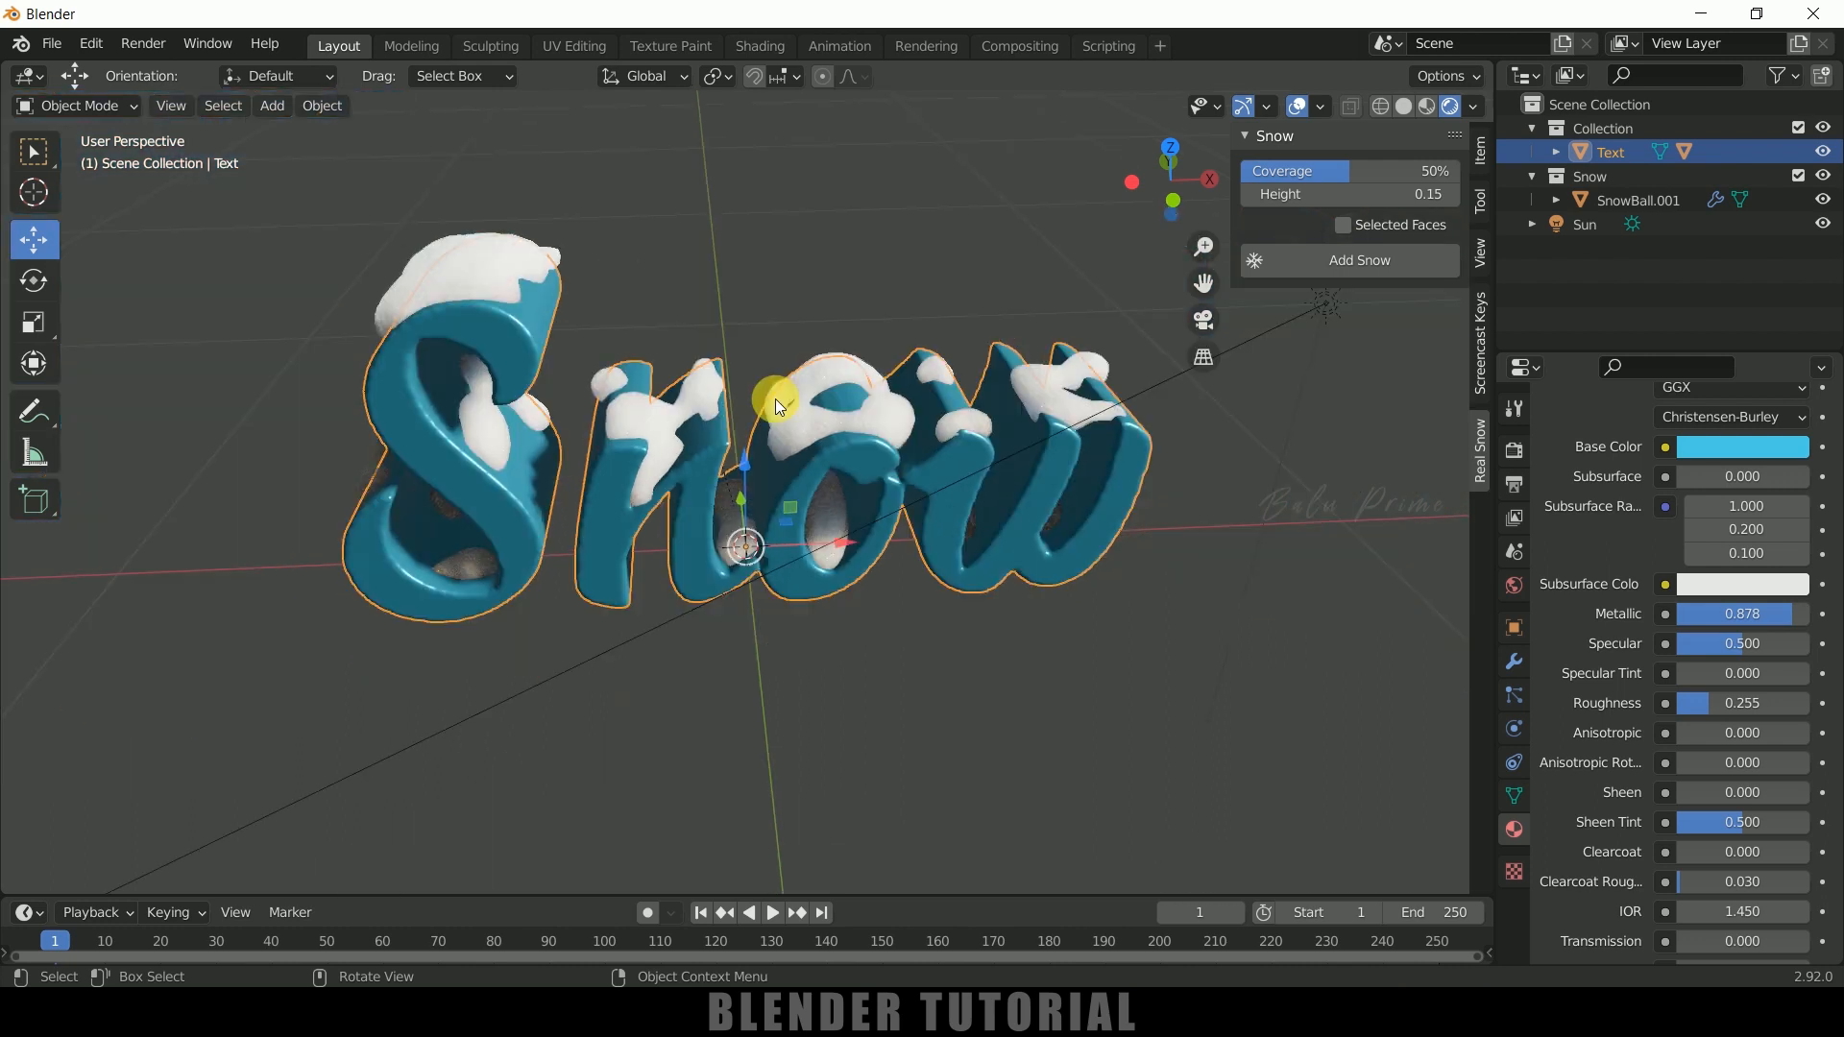
middle_click_drag(1144, 459, 690, 465)
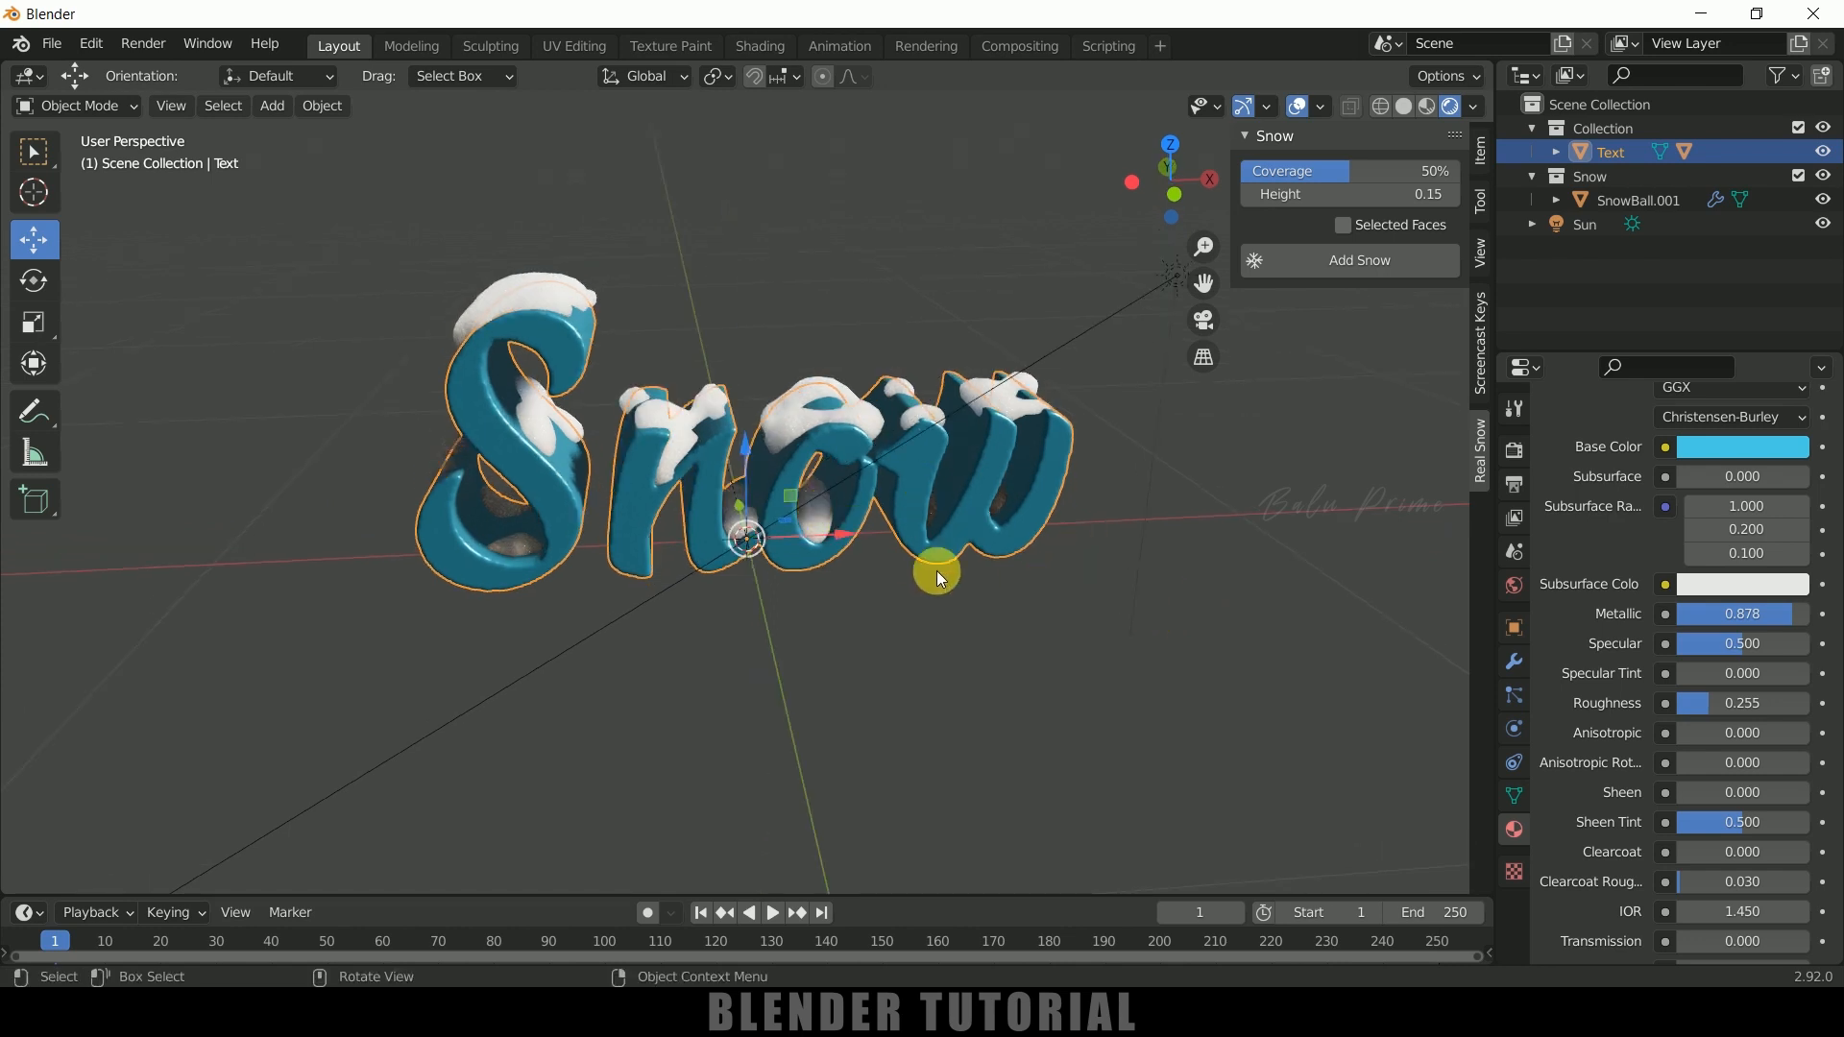
left_click(267, 111)
mouse_move(285, 129)
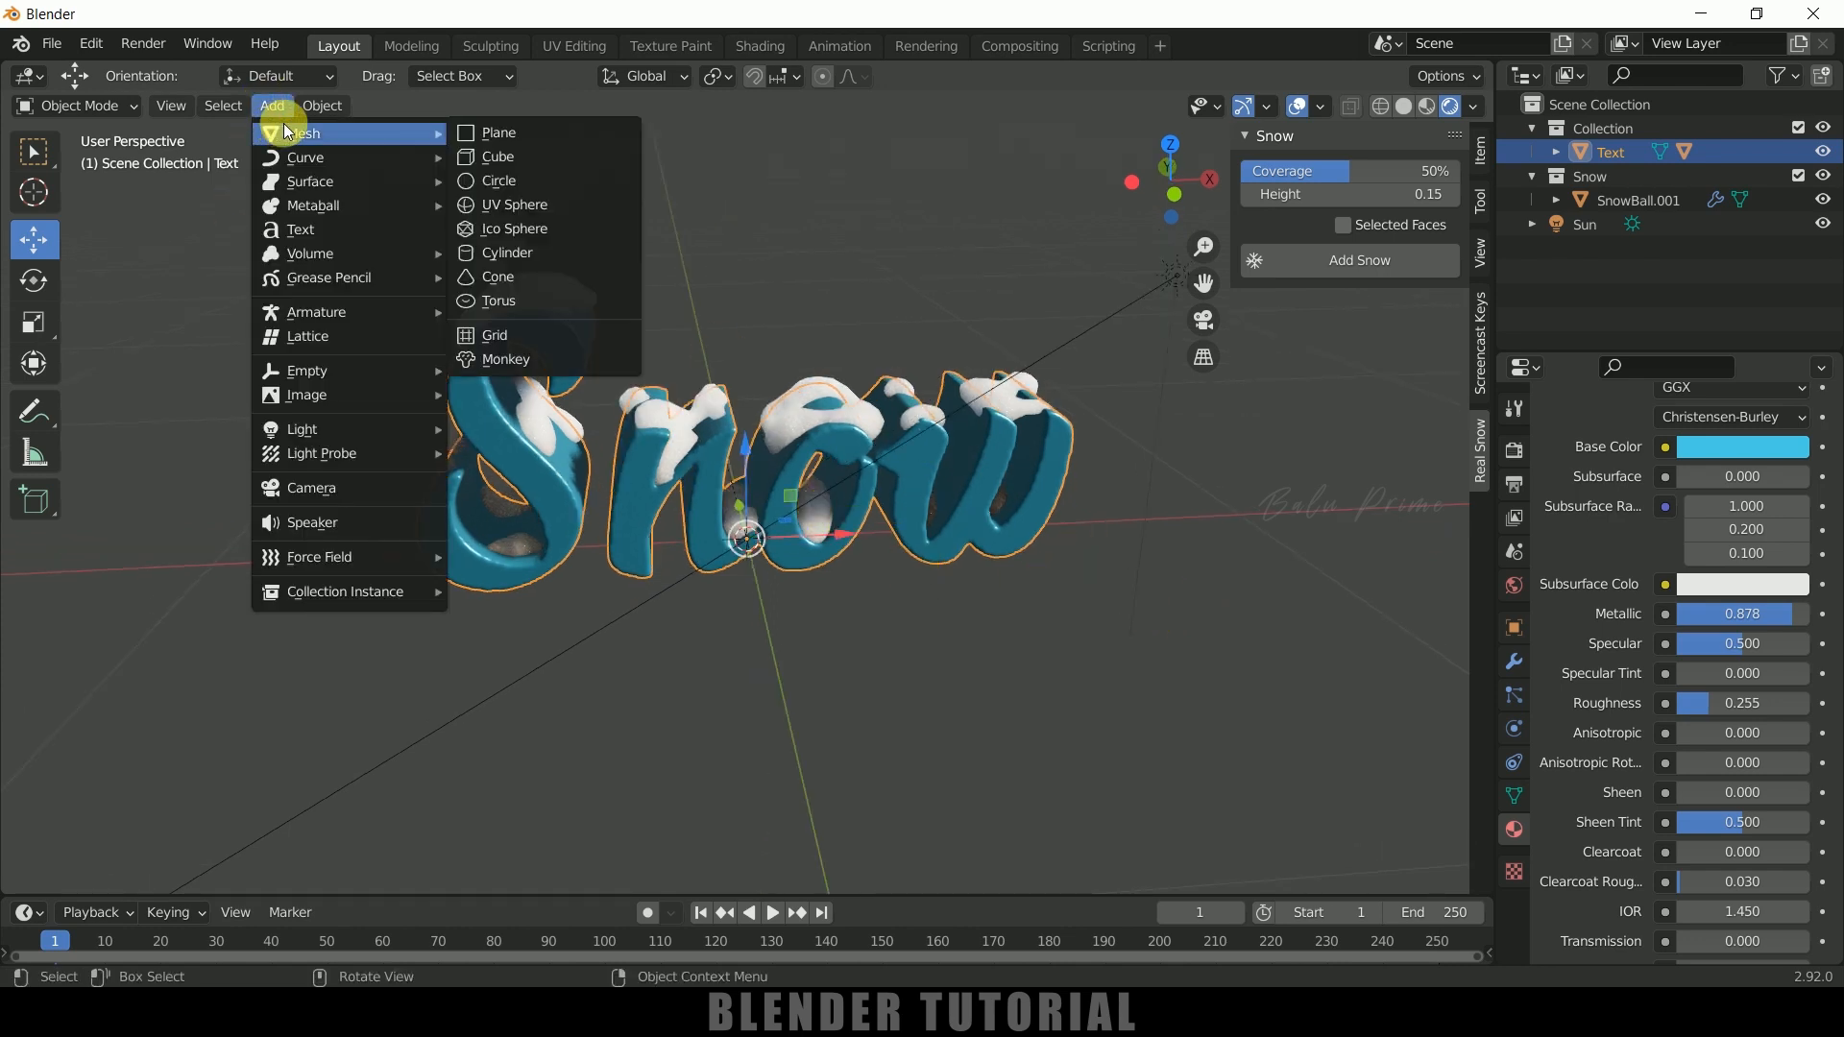
left_click(509, 138)
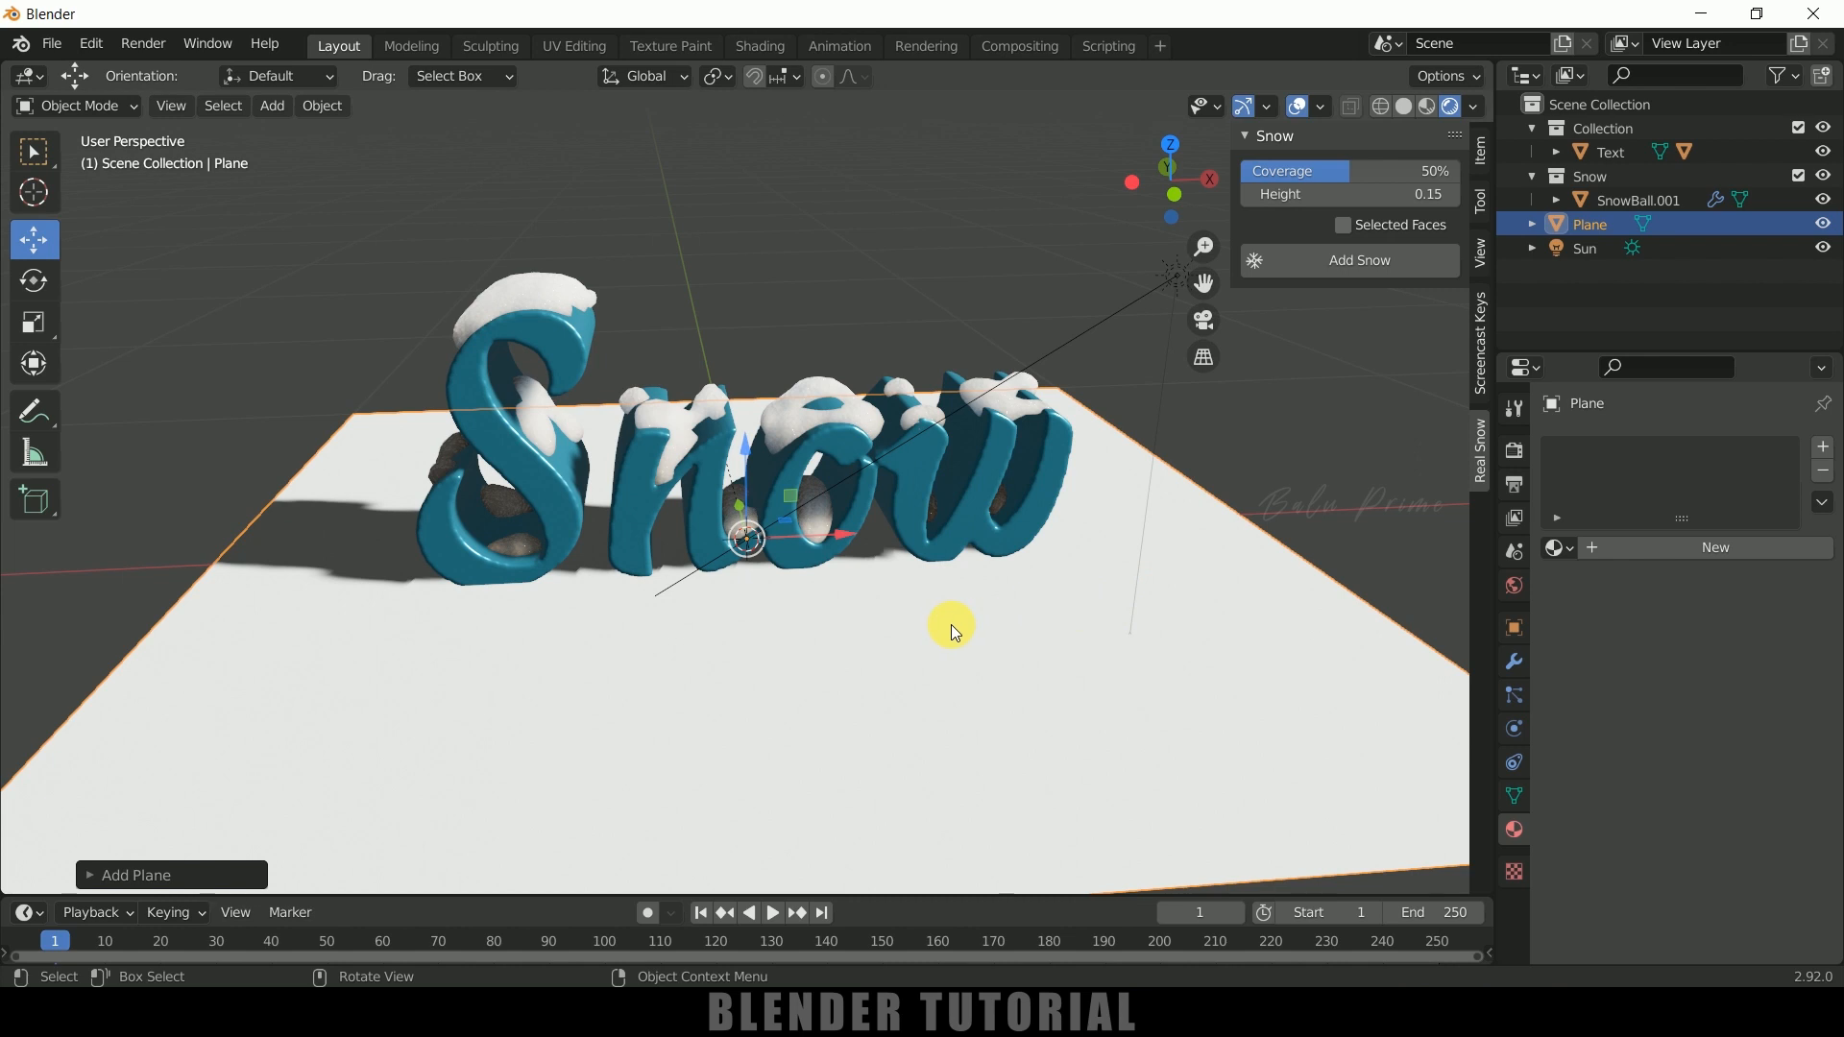
key("s")
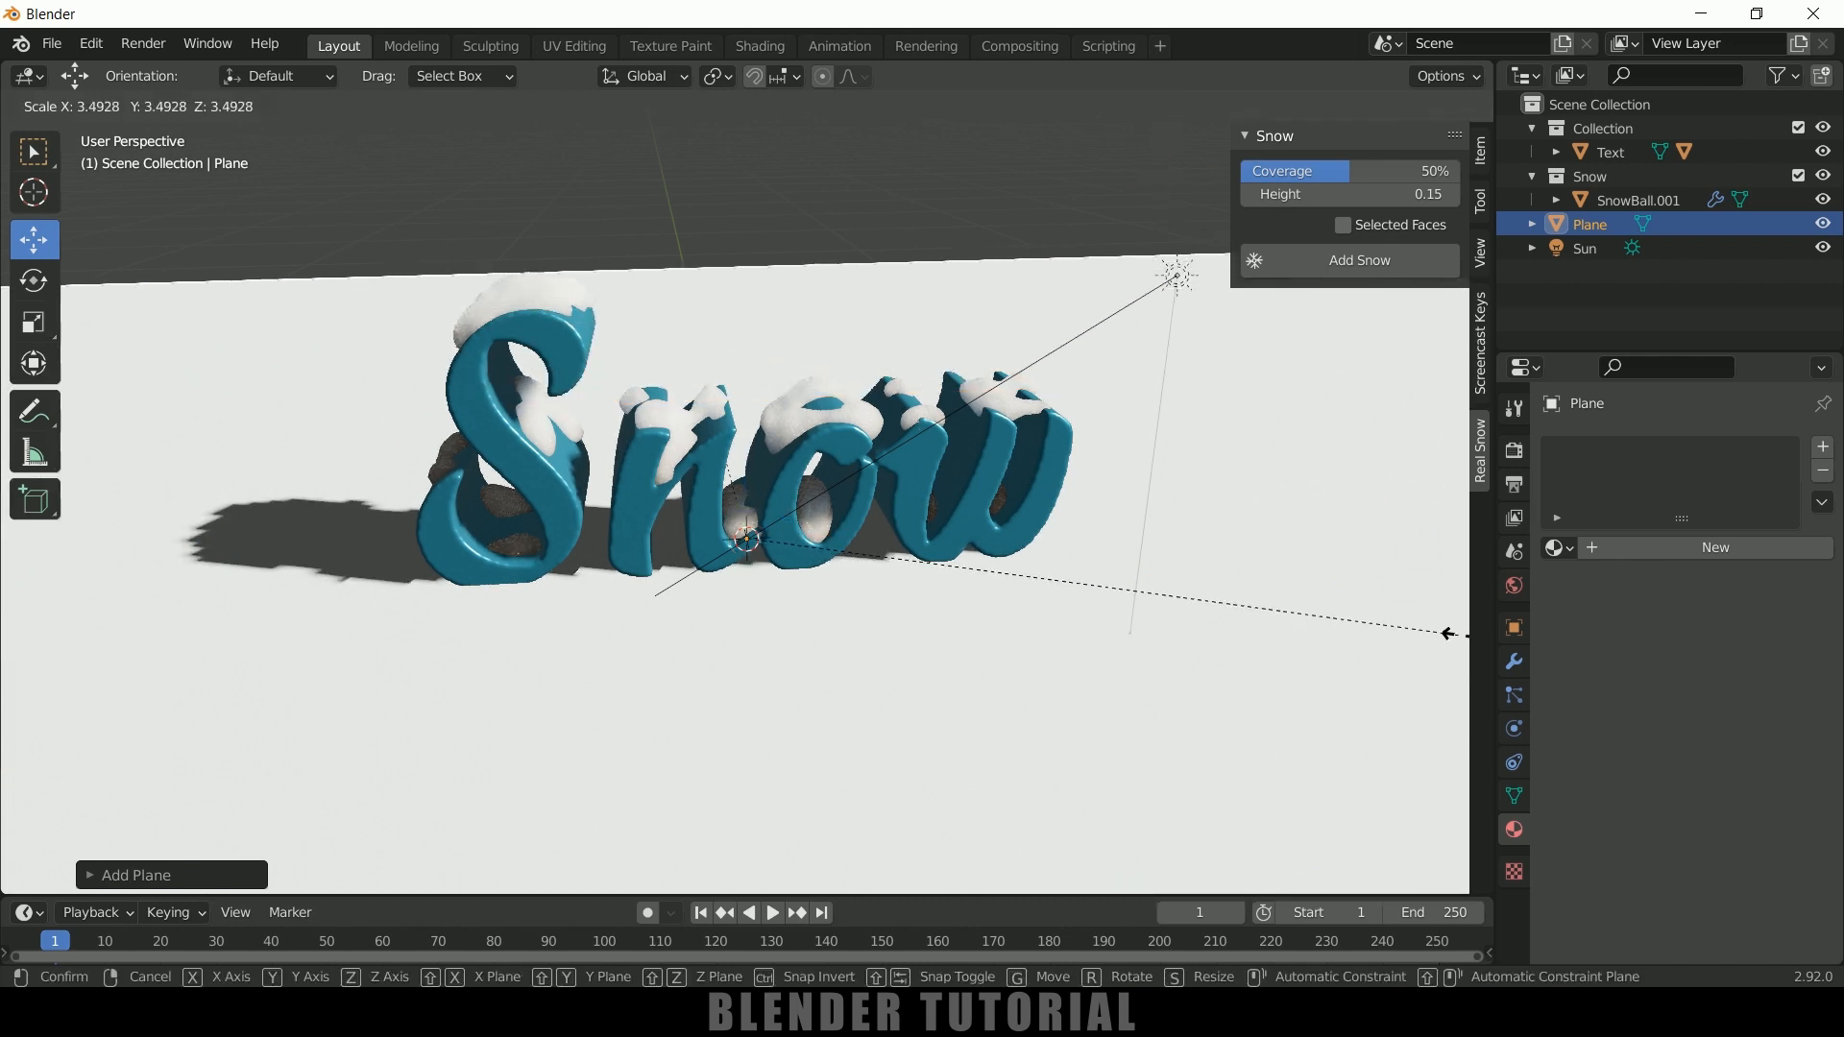
left_click(322, 663)
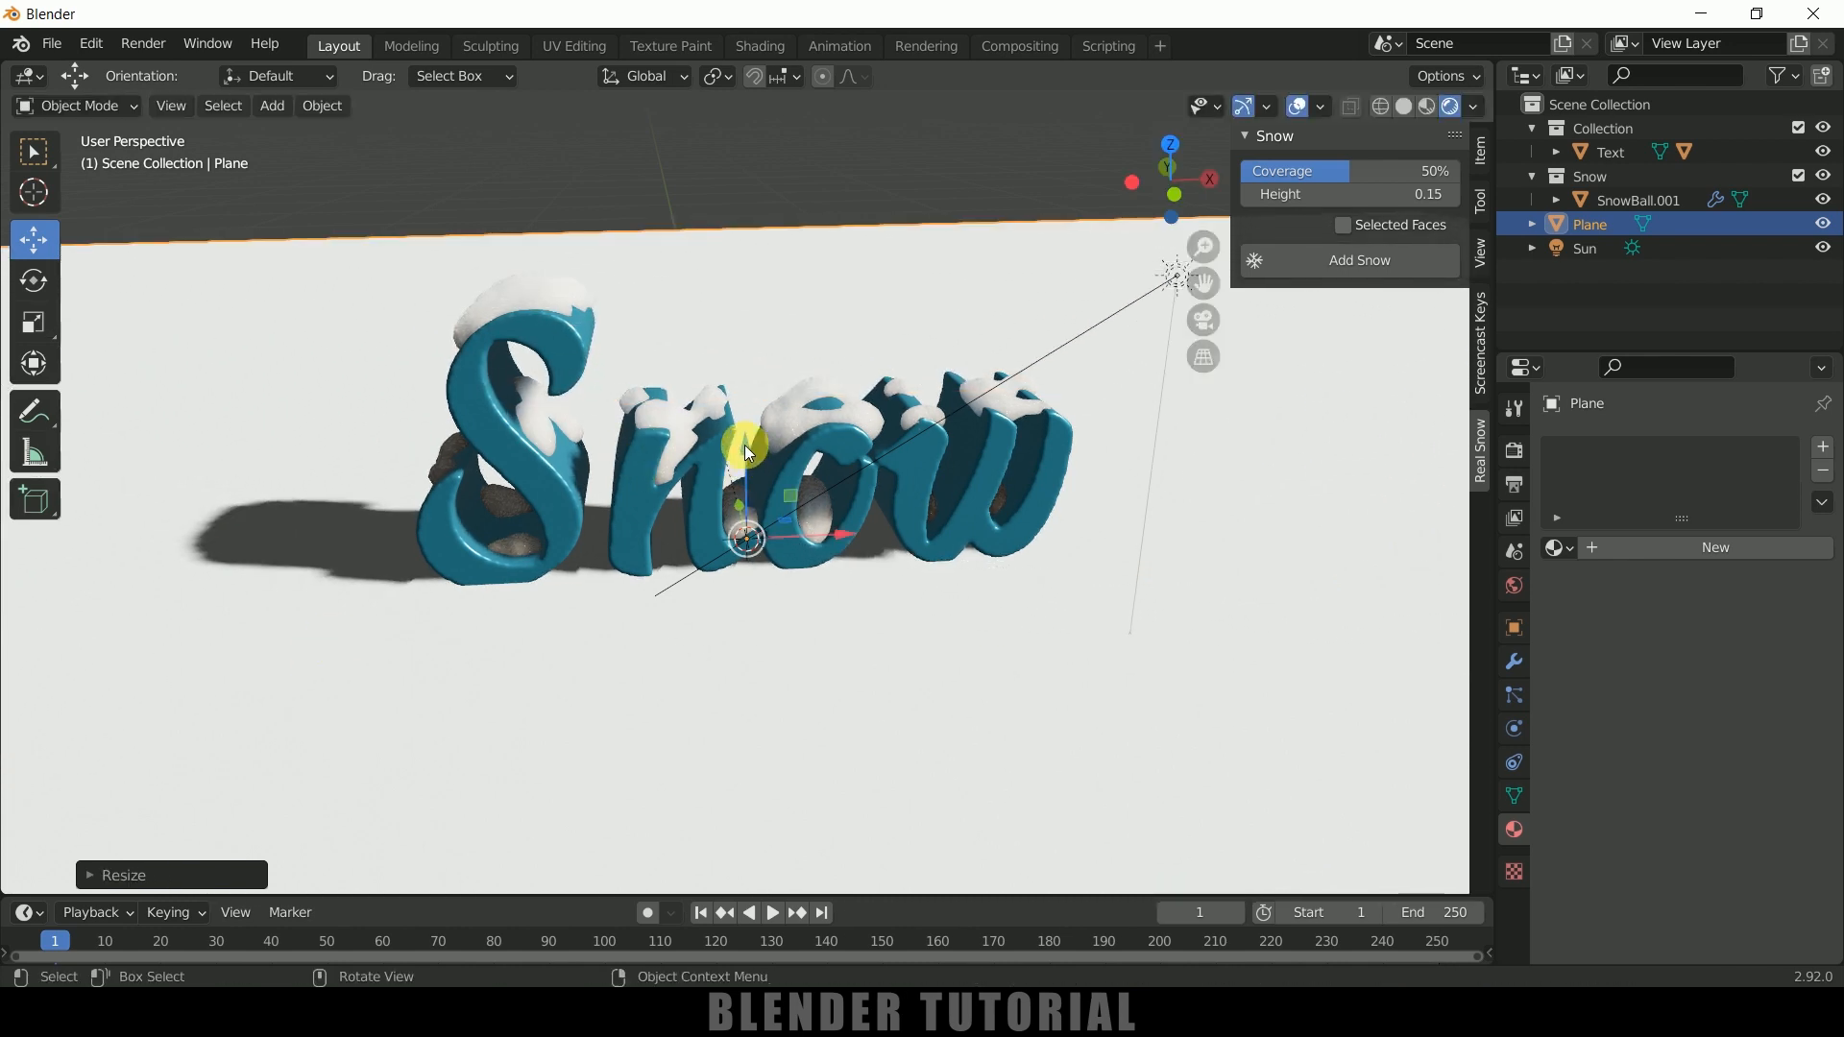
Lower the ground plane slightly along the Z axis beneath the lettering
key("g")
key("z")
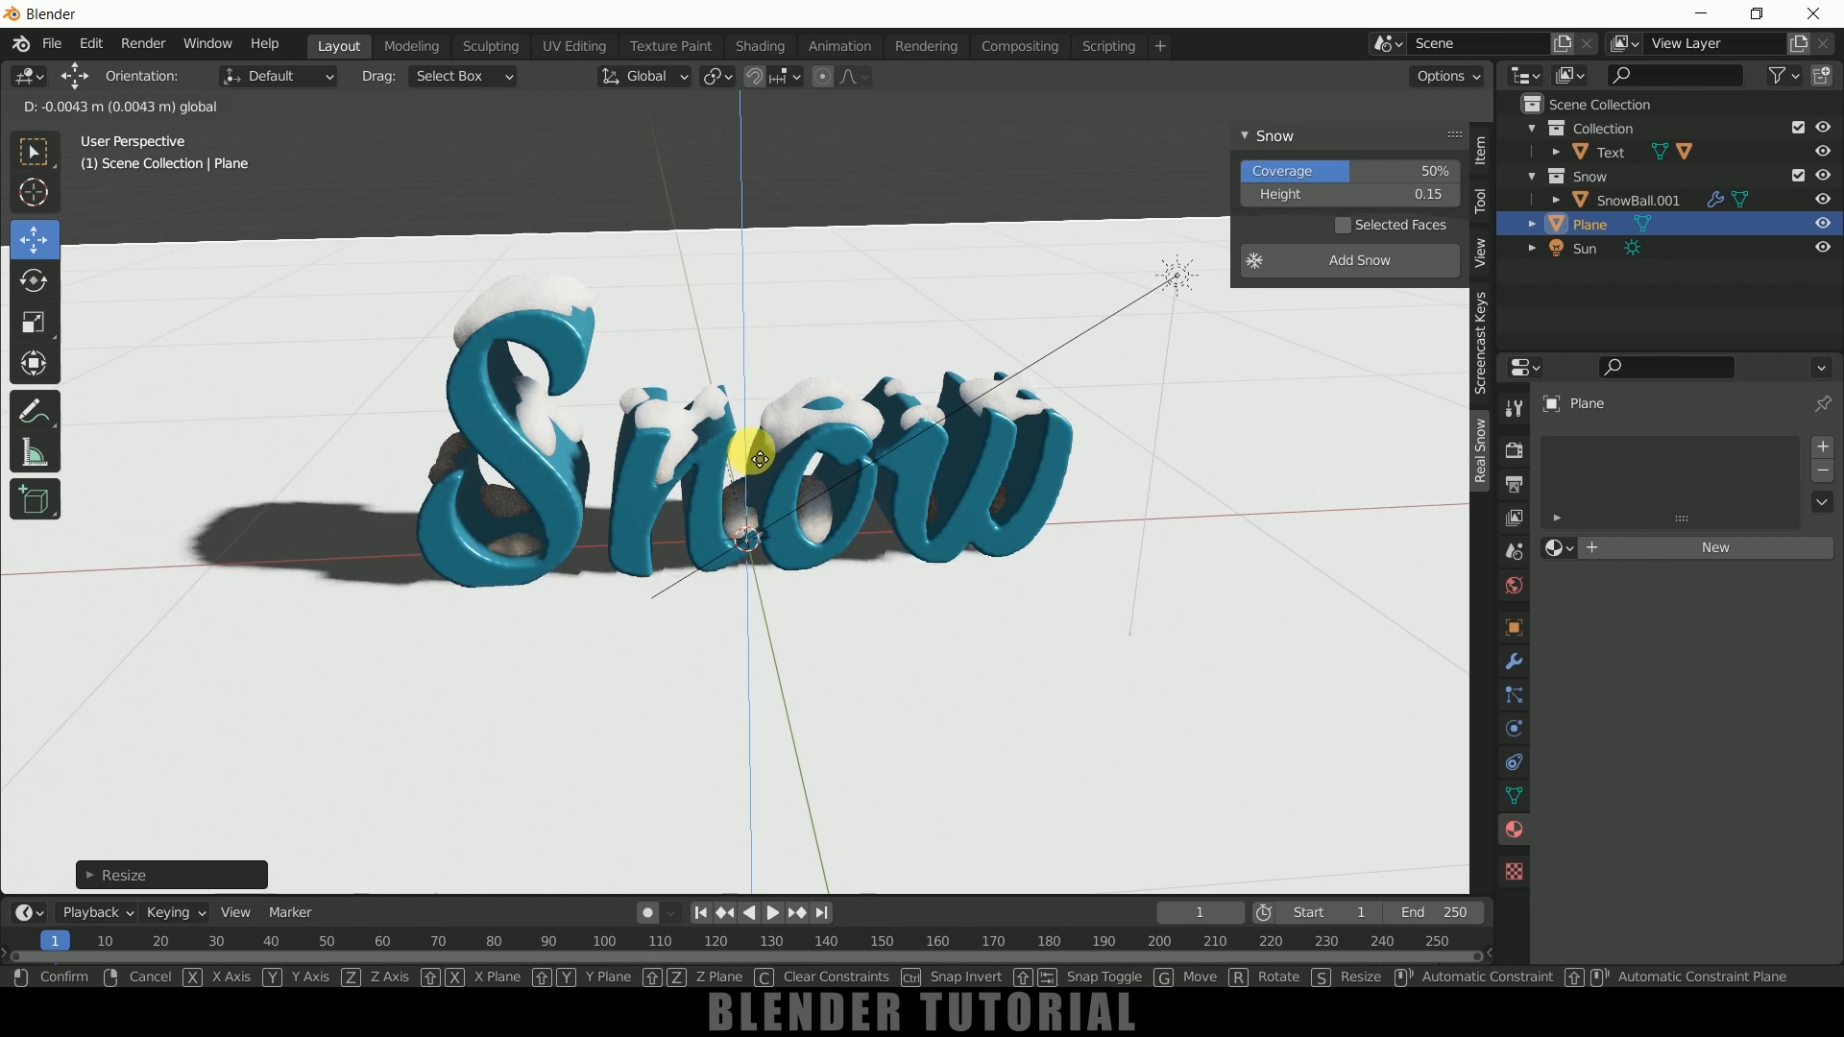
left_click(1327, 620)
middle_click_drag(1277, 599, 1310, 602)
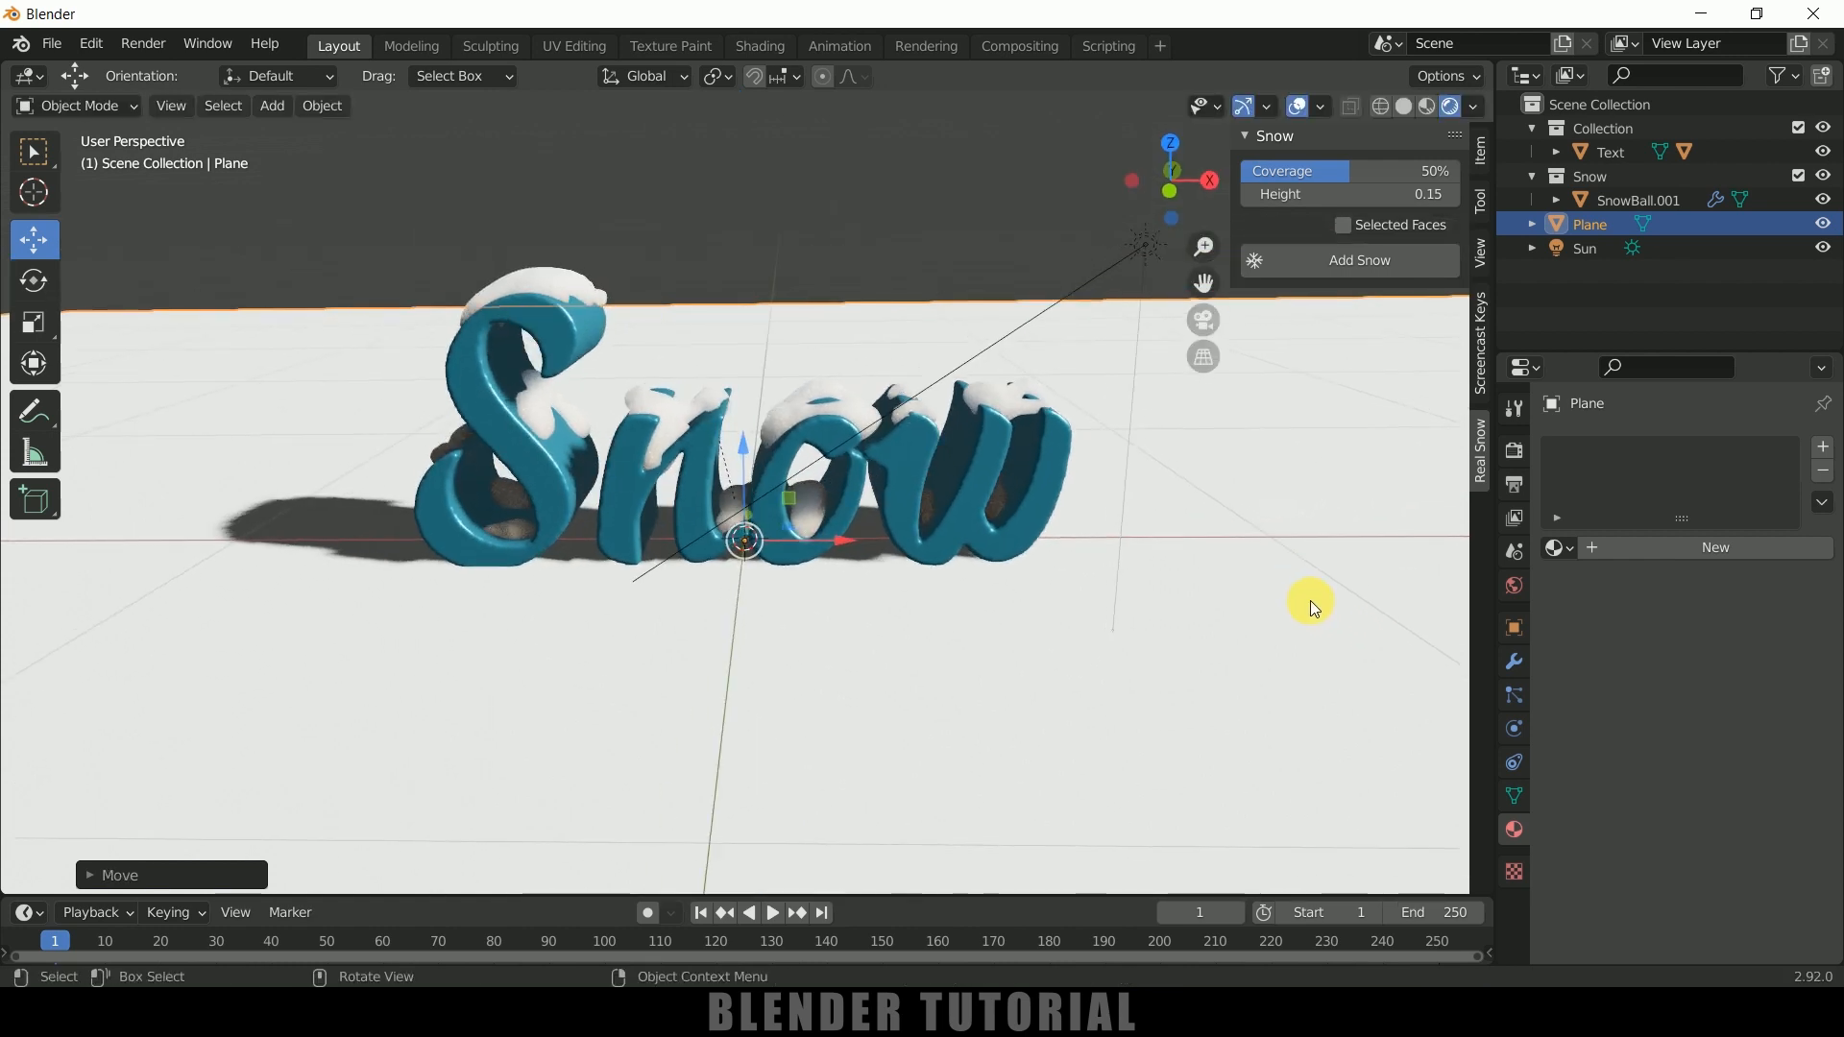
Create a new material for the ground plane with an orange-red base color
key("alt+a")
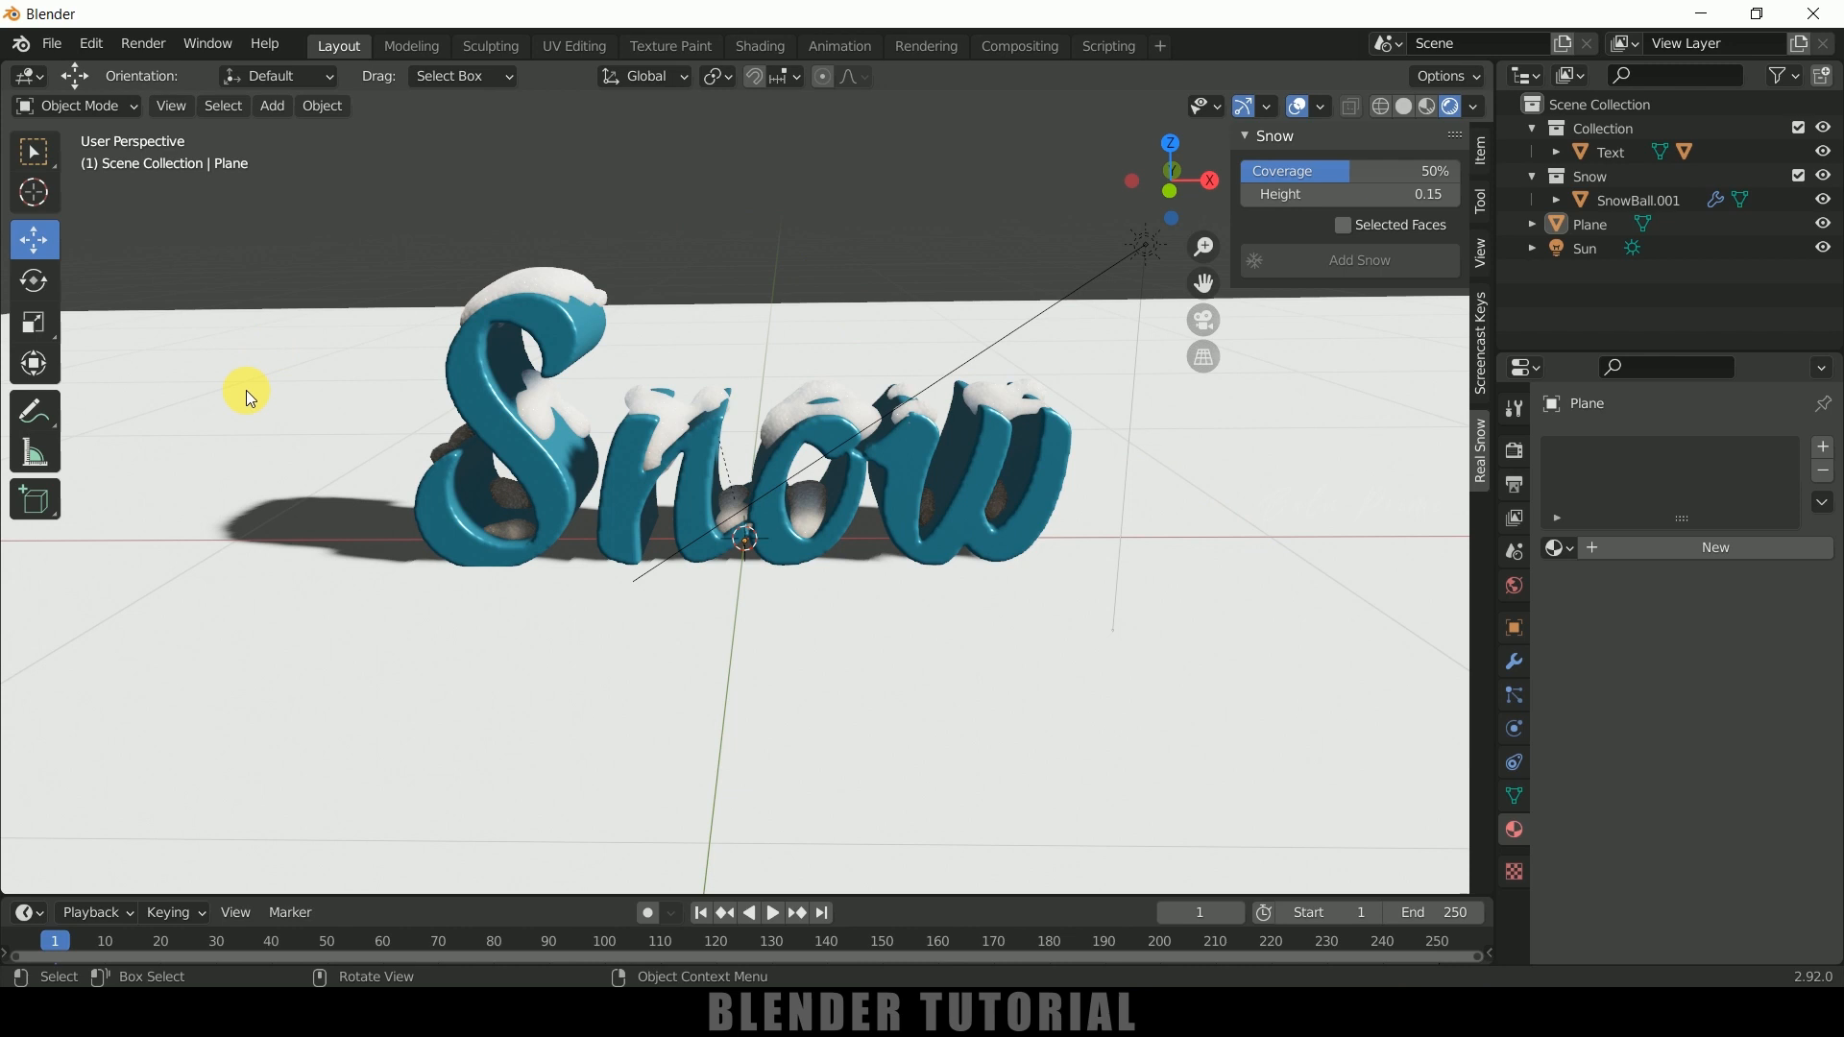
left_click(188, 383)
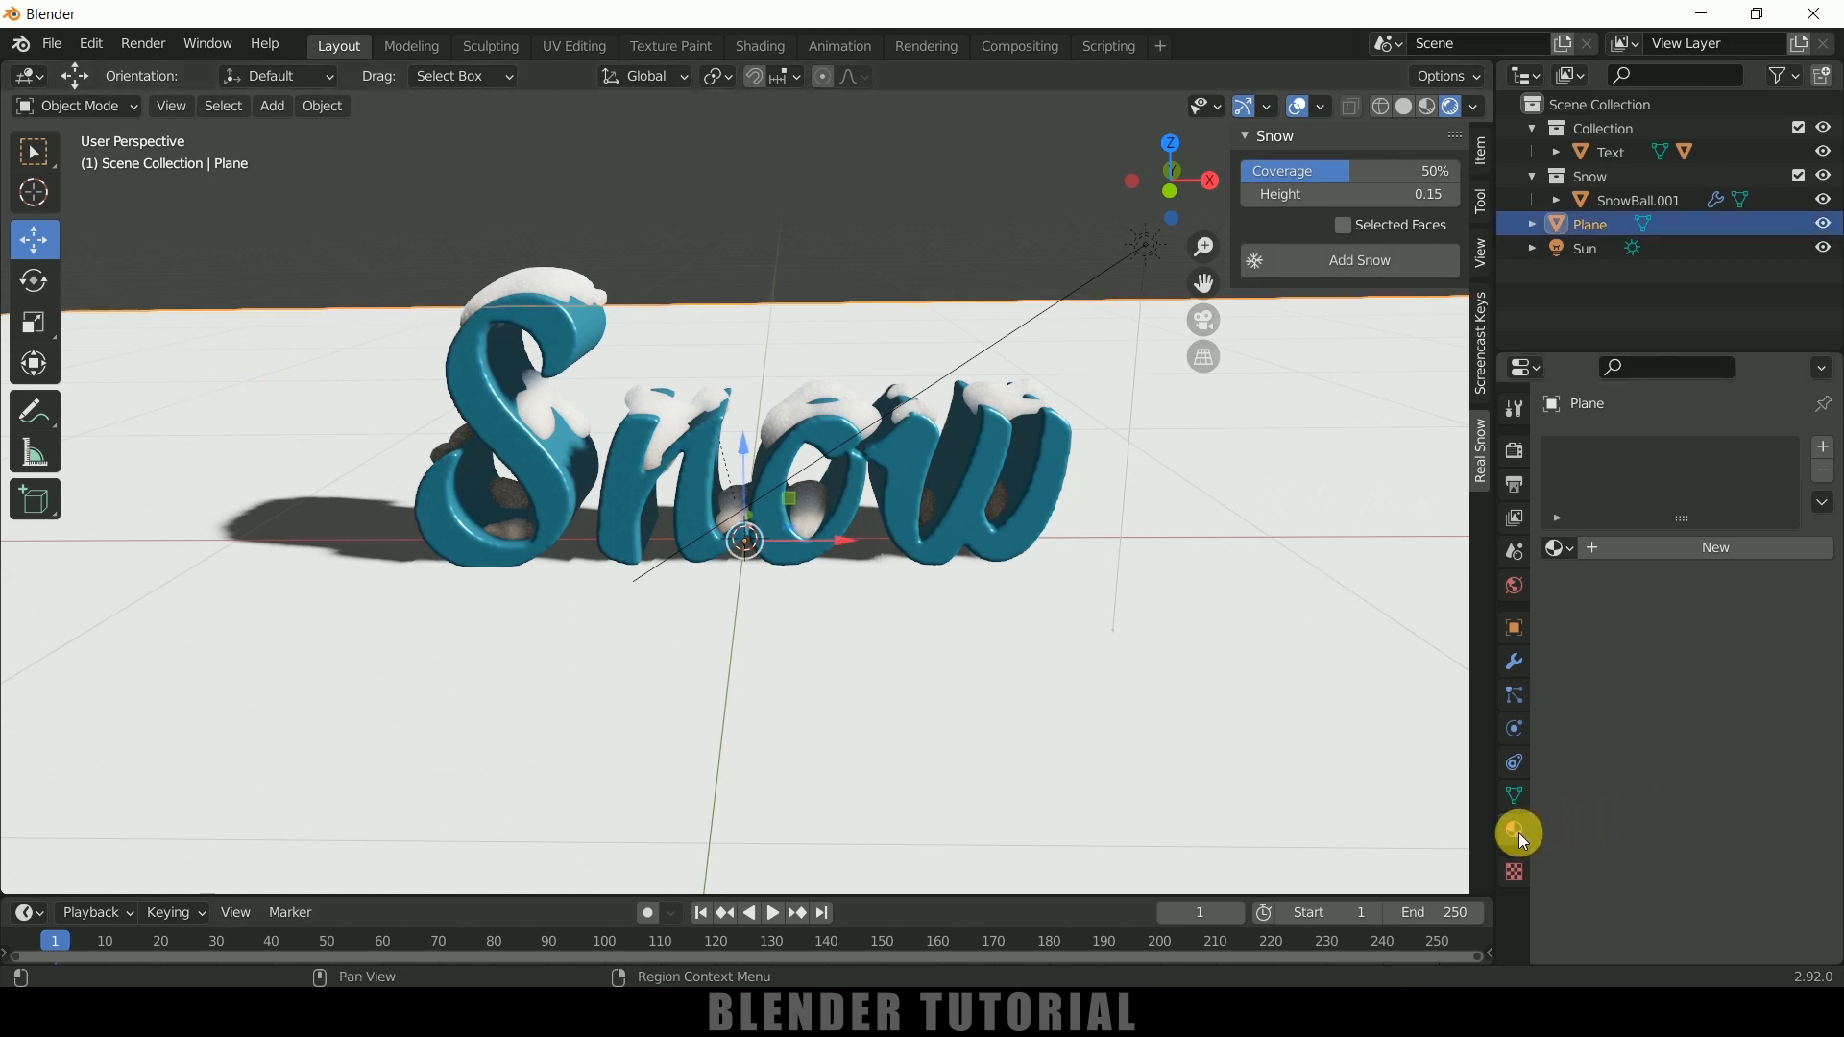
left_click(1663, 547)
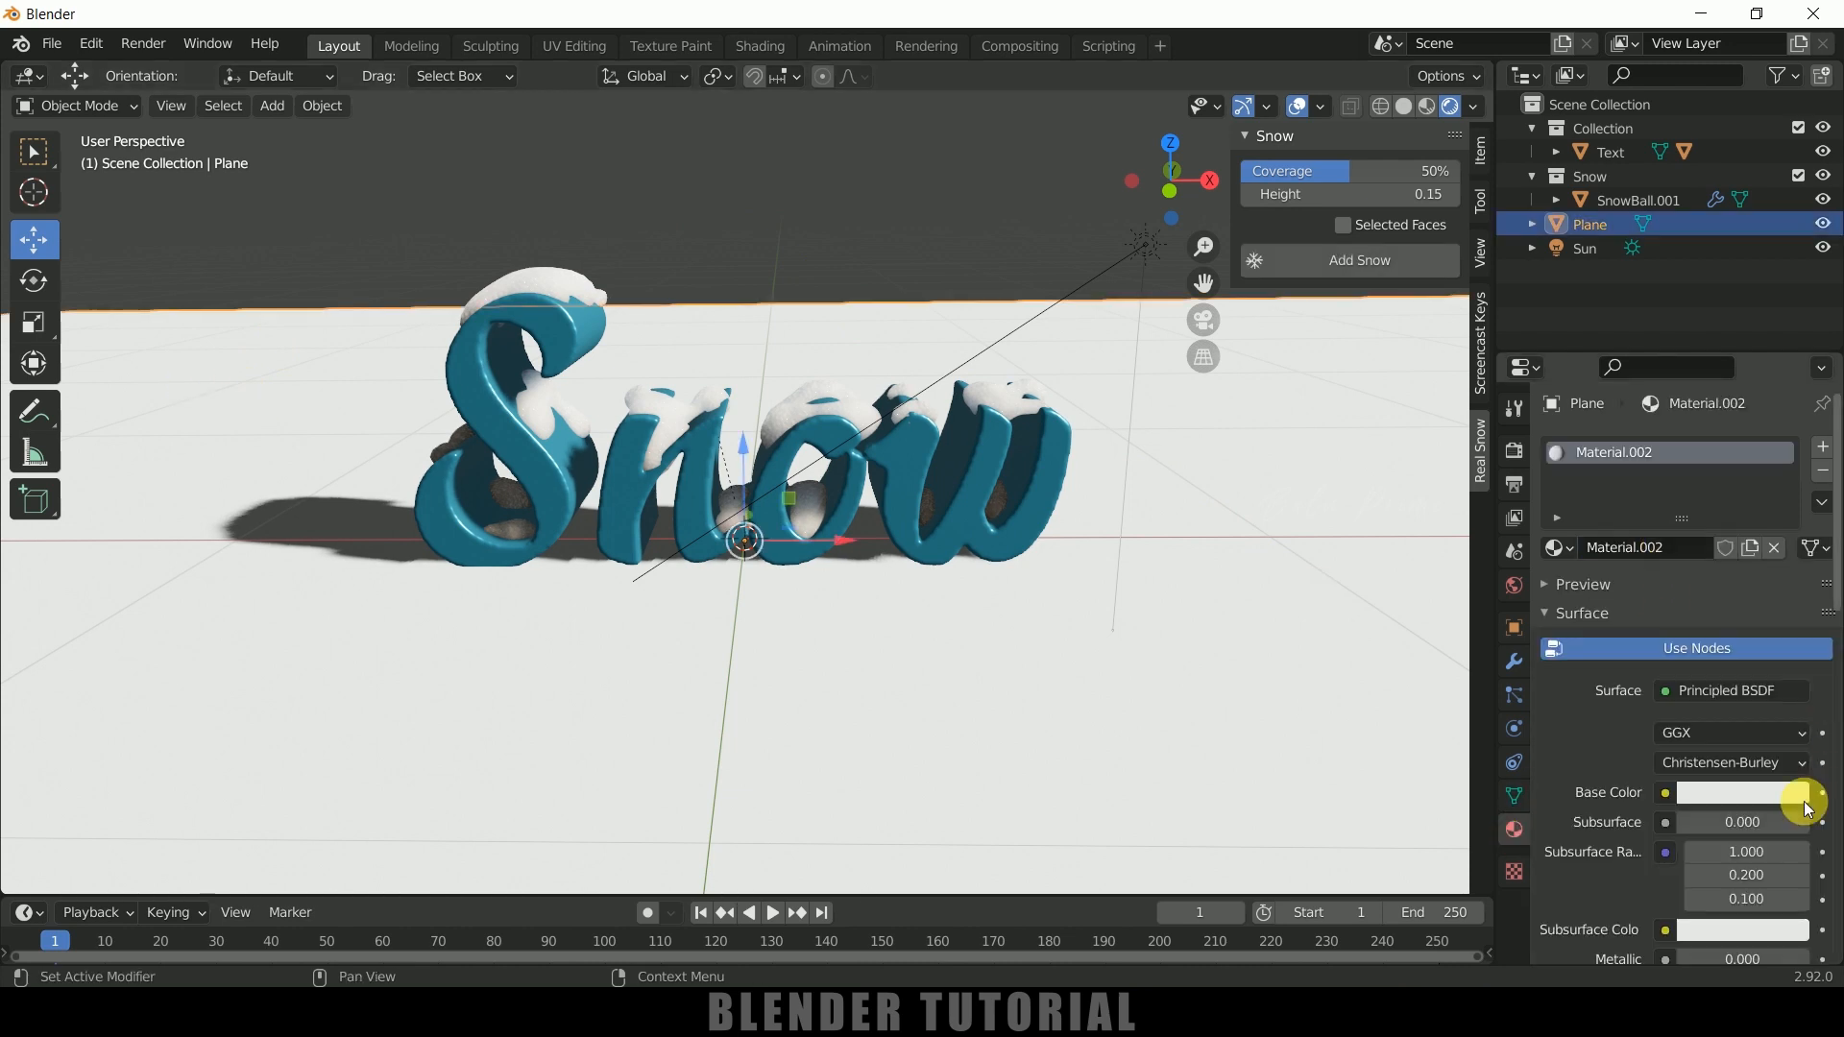
left_click(1742, 793)
mouse_move(1660, 532)
left_mouse_down()
mouse_move(1661, 587)
mouse_move(1681, 598)
left_mouse_up()
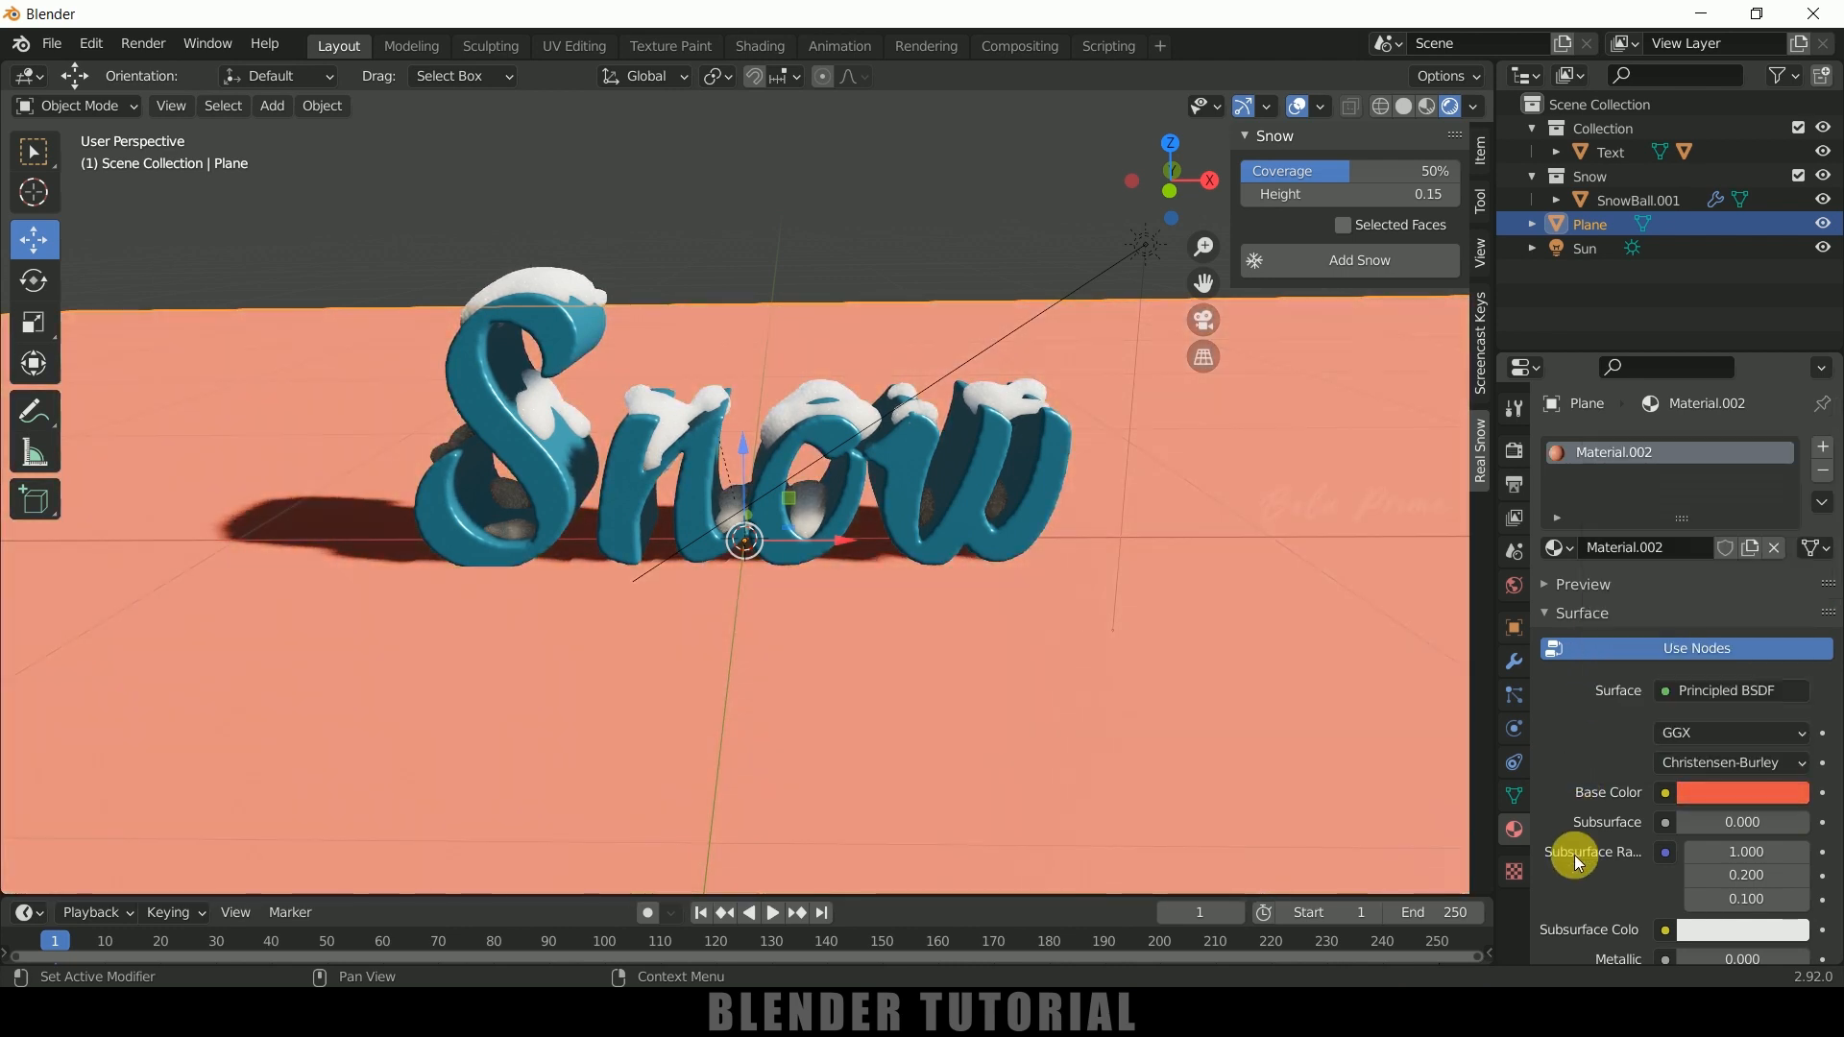
Set the ground material's Metallic to about 0.899 and Roughness to about 0.299
scroll(1576, 855, "down", 1)
scroll(1633, 855, "down", 5)
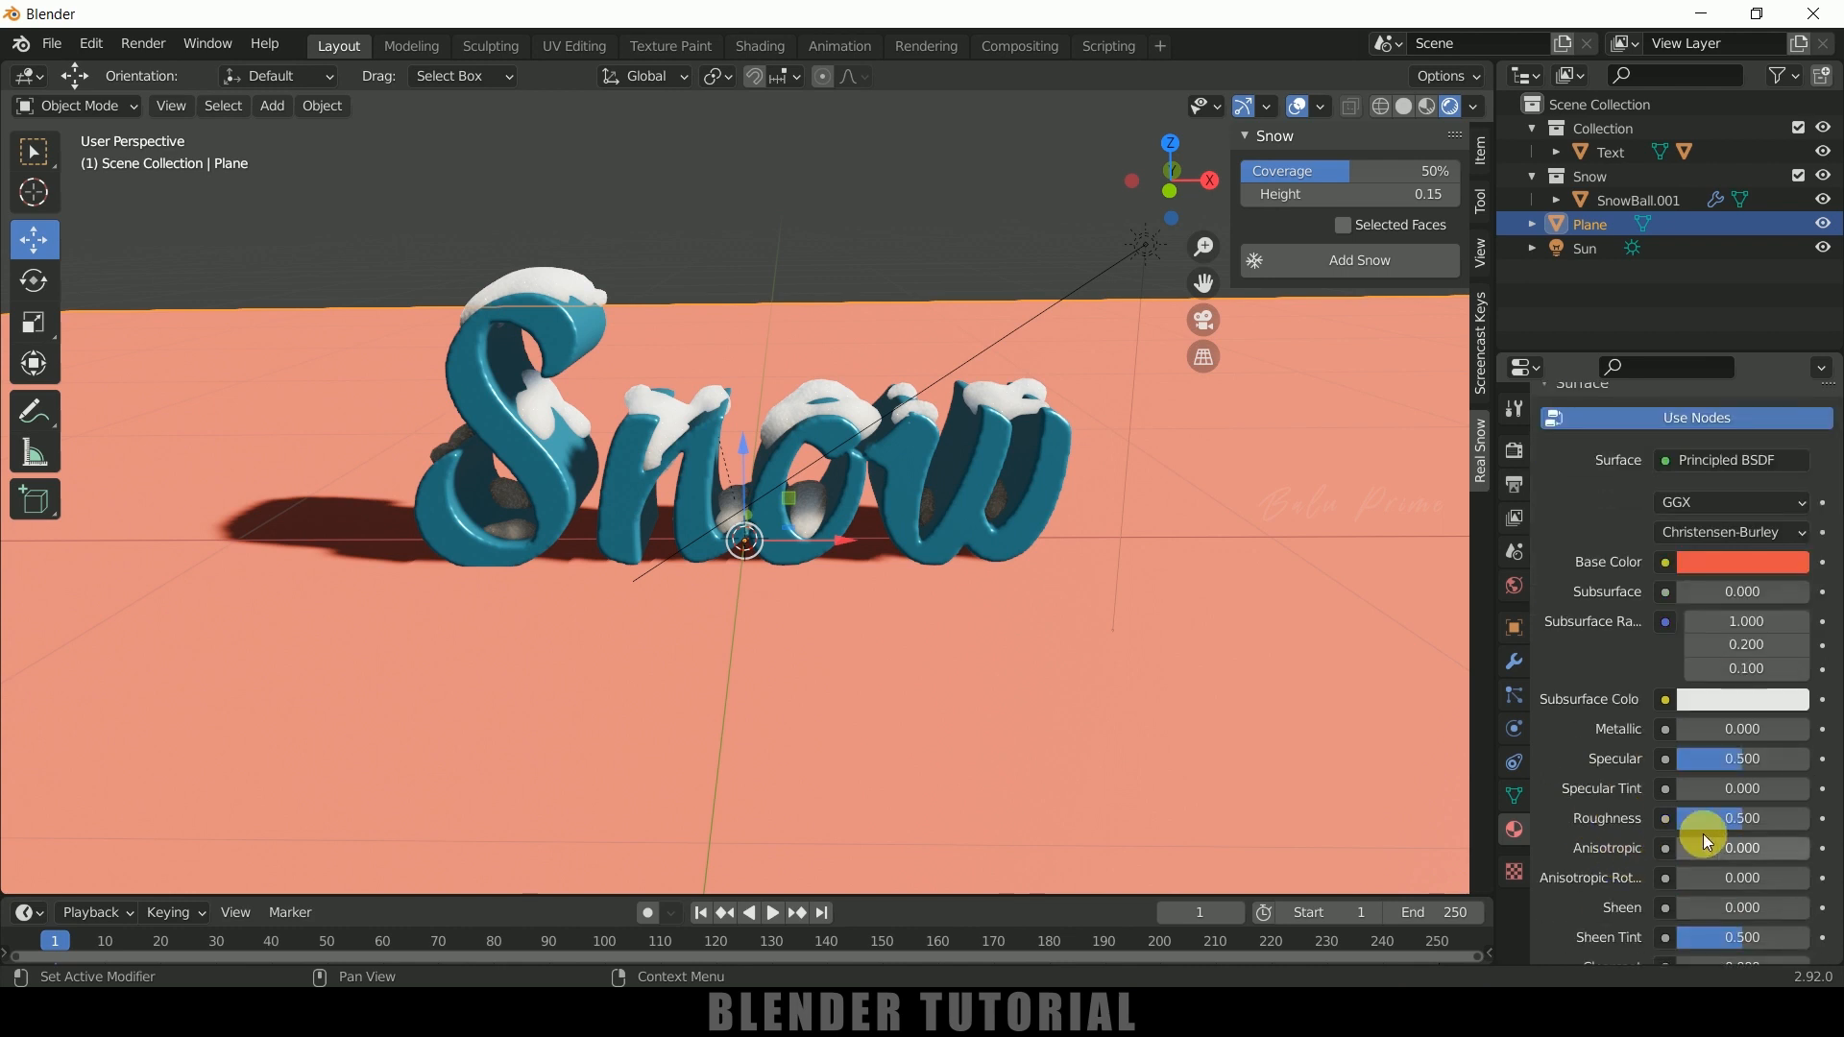
left_click_drag(1710, 742, 1797, 732)
left_click(1731, 823)
left_click_drag(1734, 829, 1707, 830)
scroll(1517, 475, "up", 4)
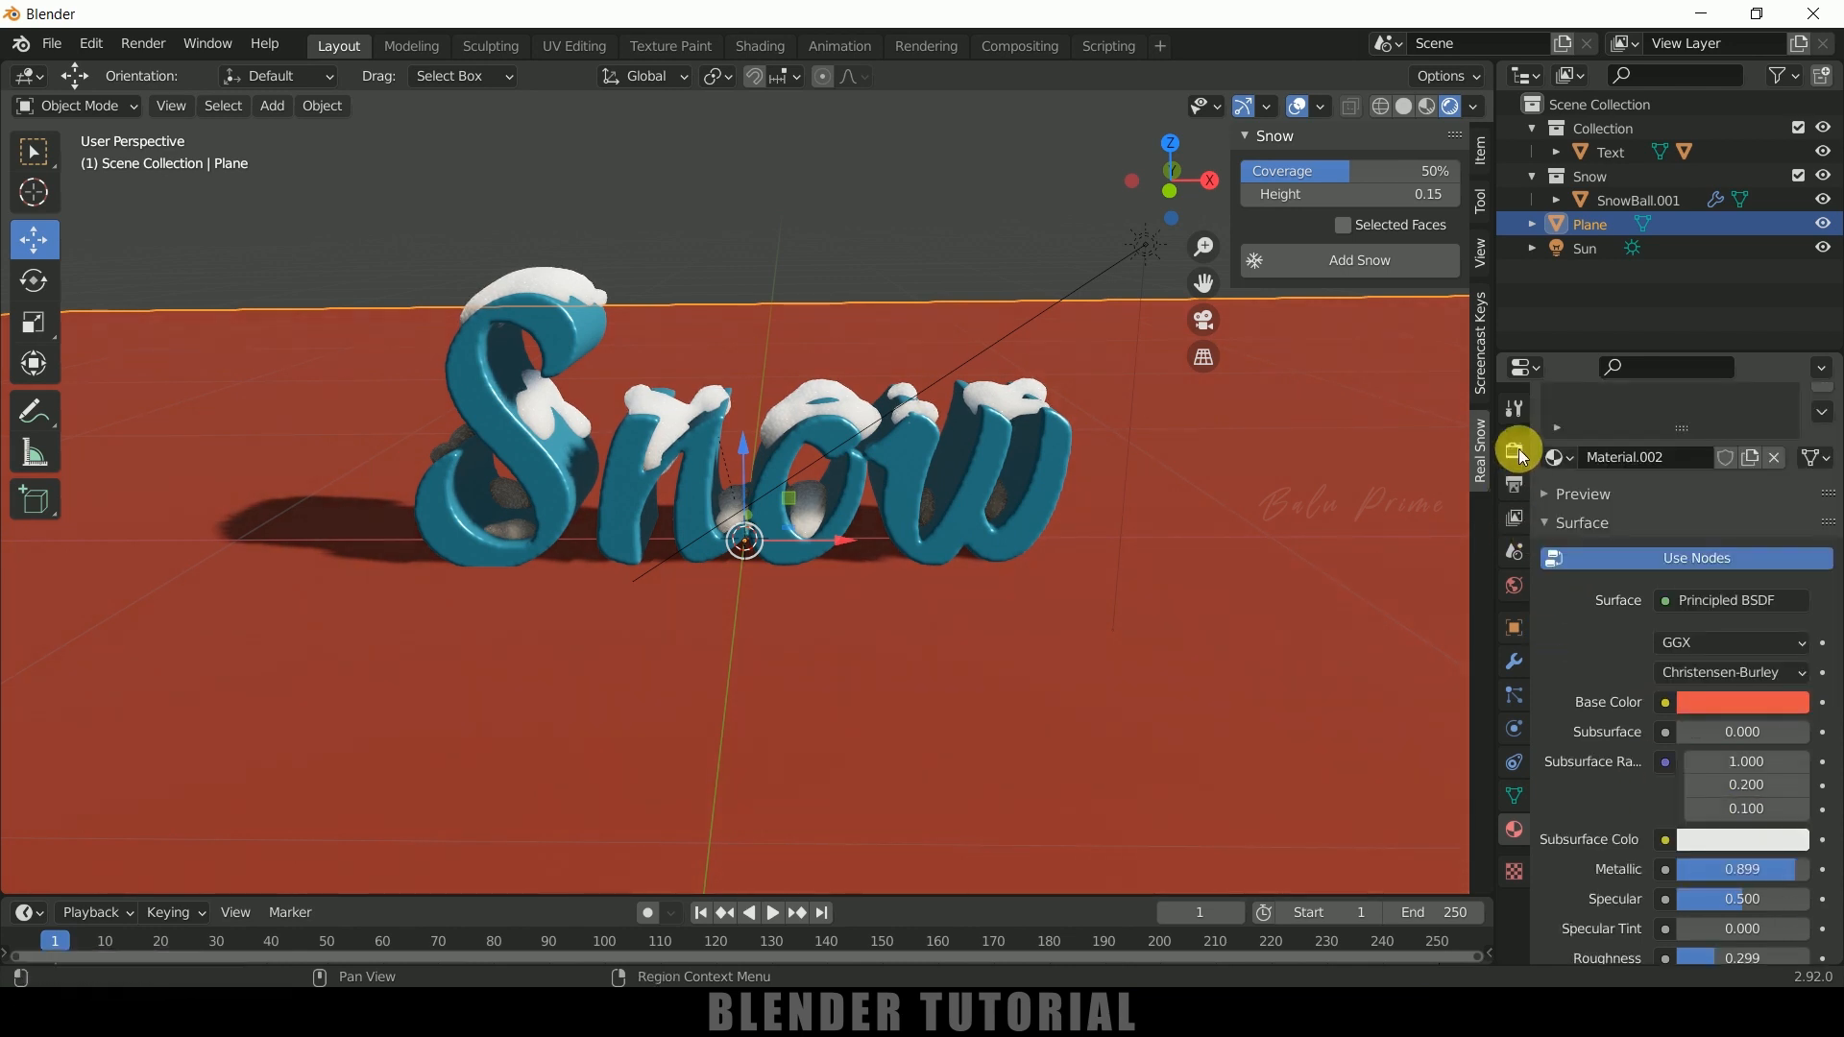
Enable Ambient Occlusion in the render settings
left_click(1519, 447)
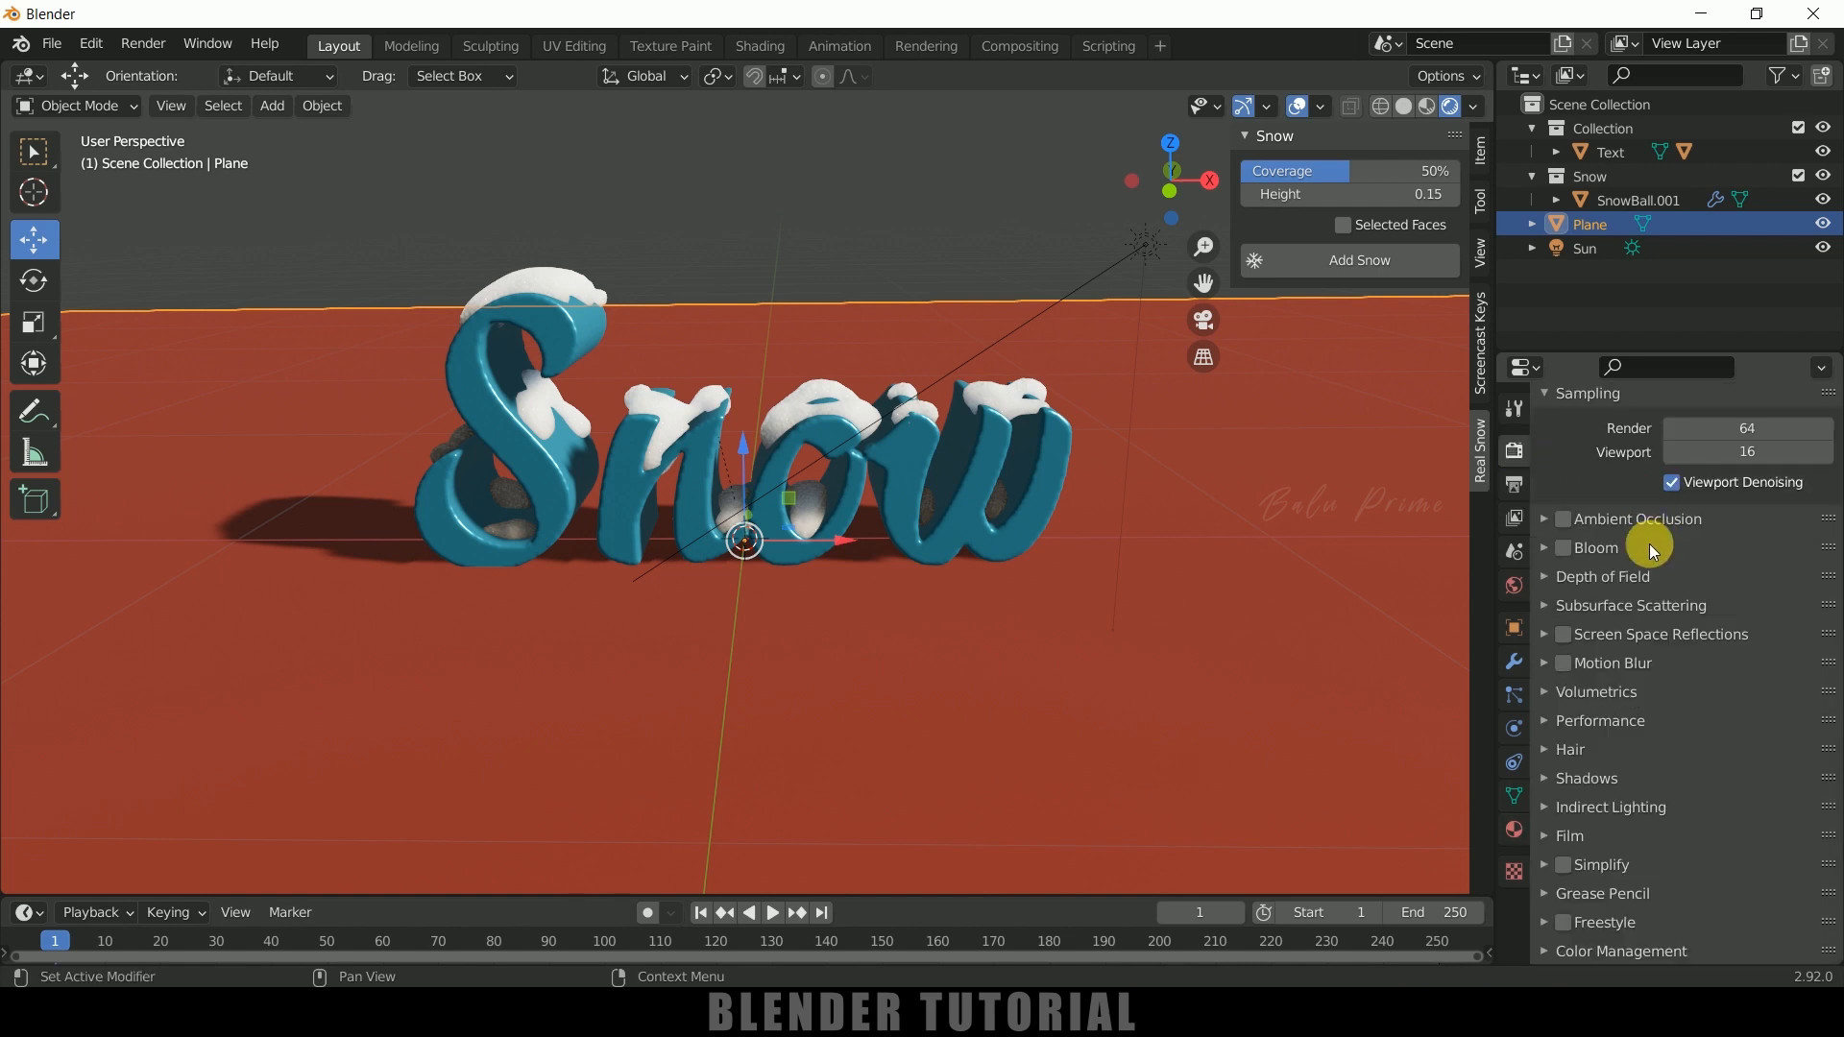
left_click(1564, 520)
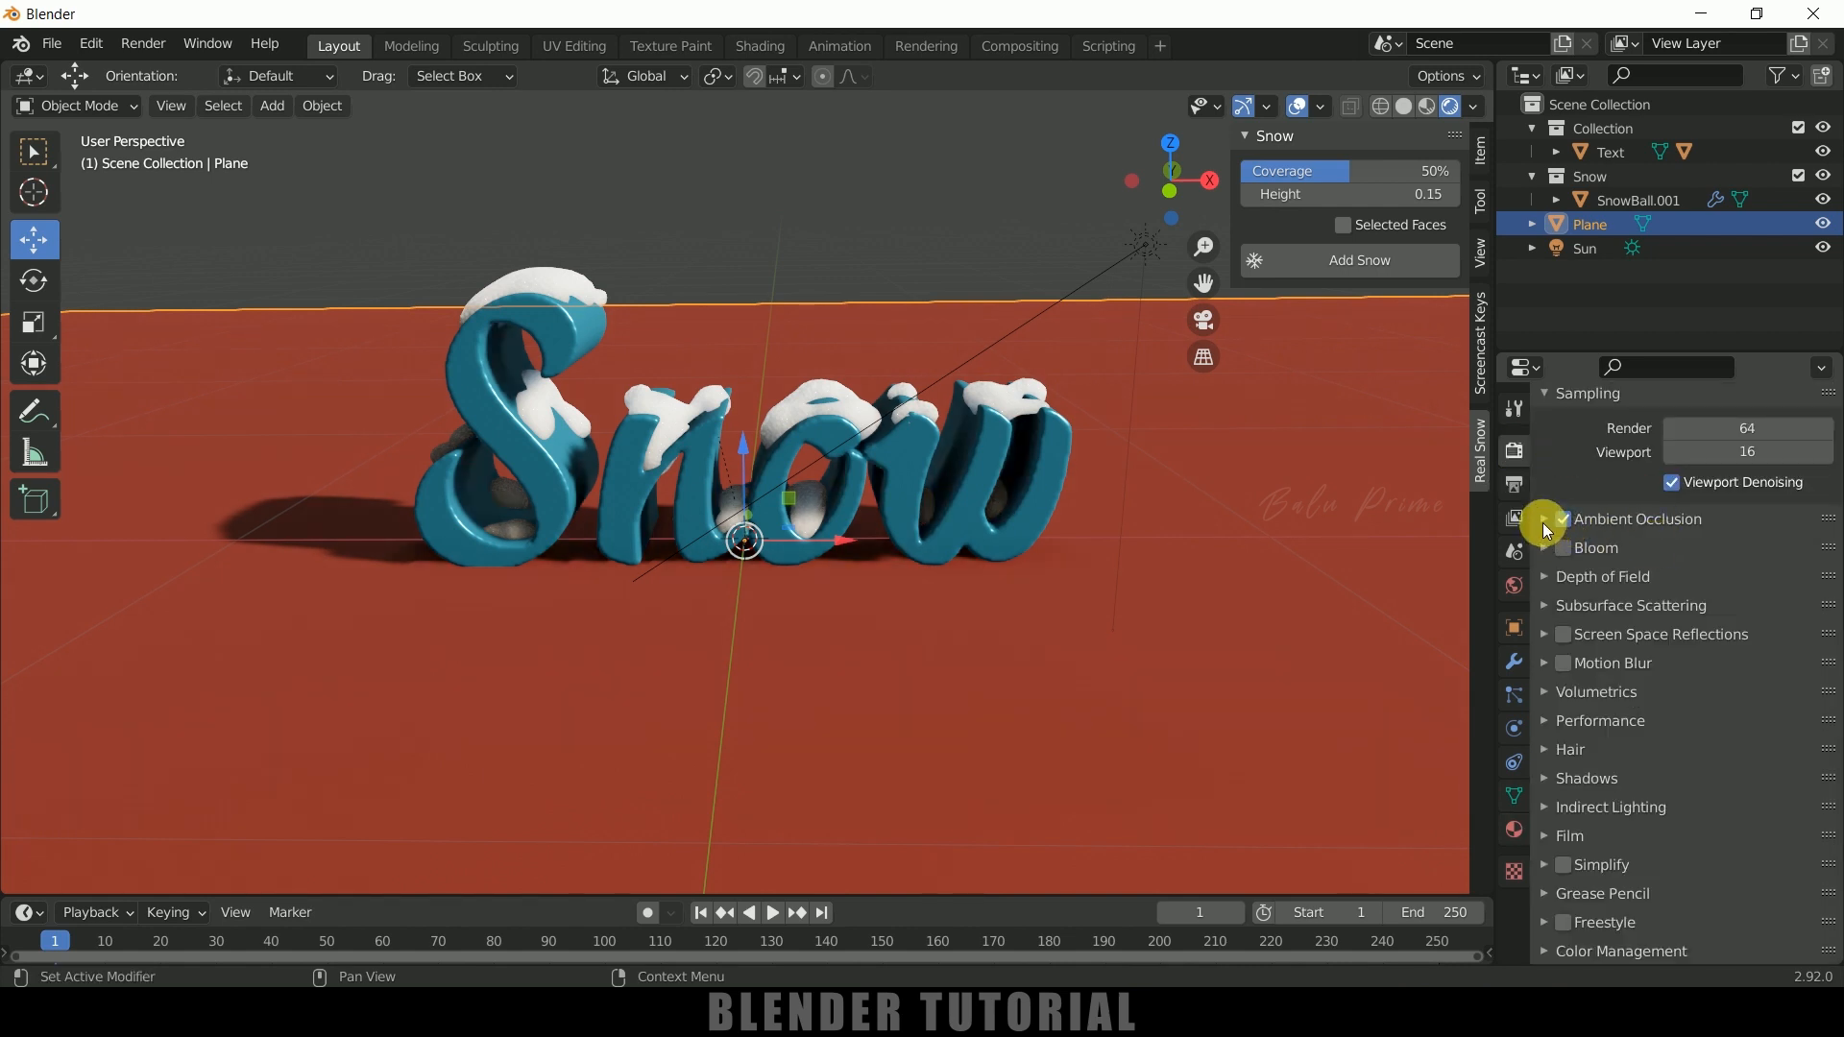
Set the Ambient Occlusion distance to 1.44 m in the render settings
left_click(1543, 522)
mouse_move(1731, 554)
left_mouse_down()
mouse_move(1833, 554)
mouse_move(1721, 554)
left_mouse_up()
scroll(1732, 749, "down", 4)
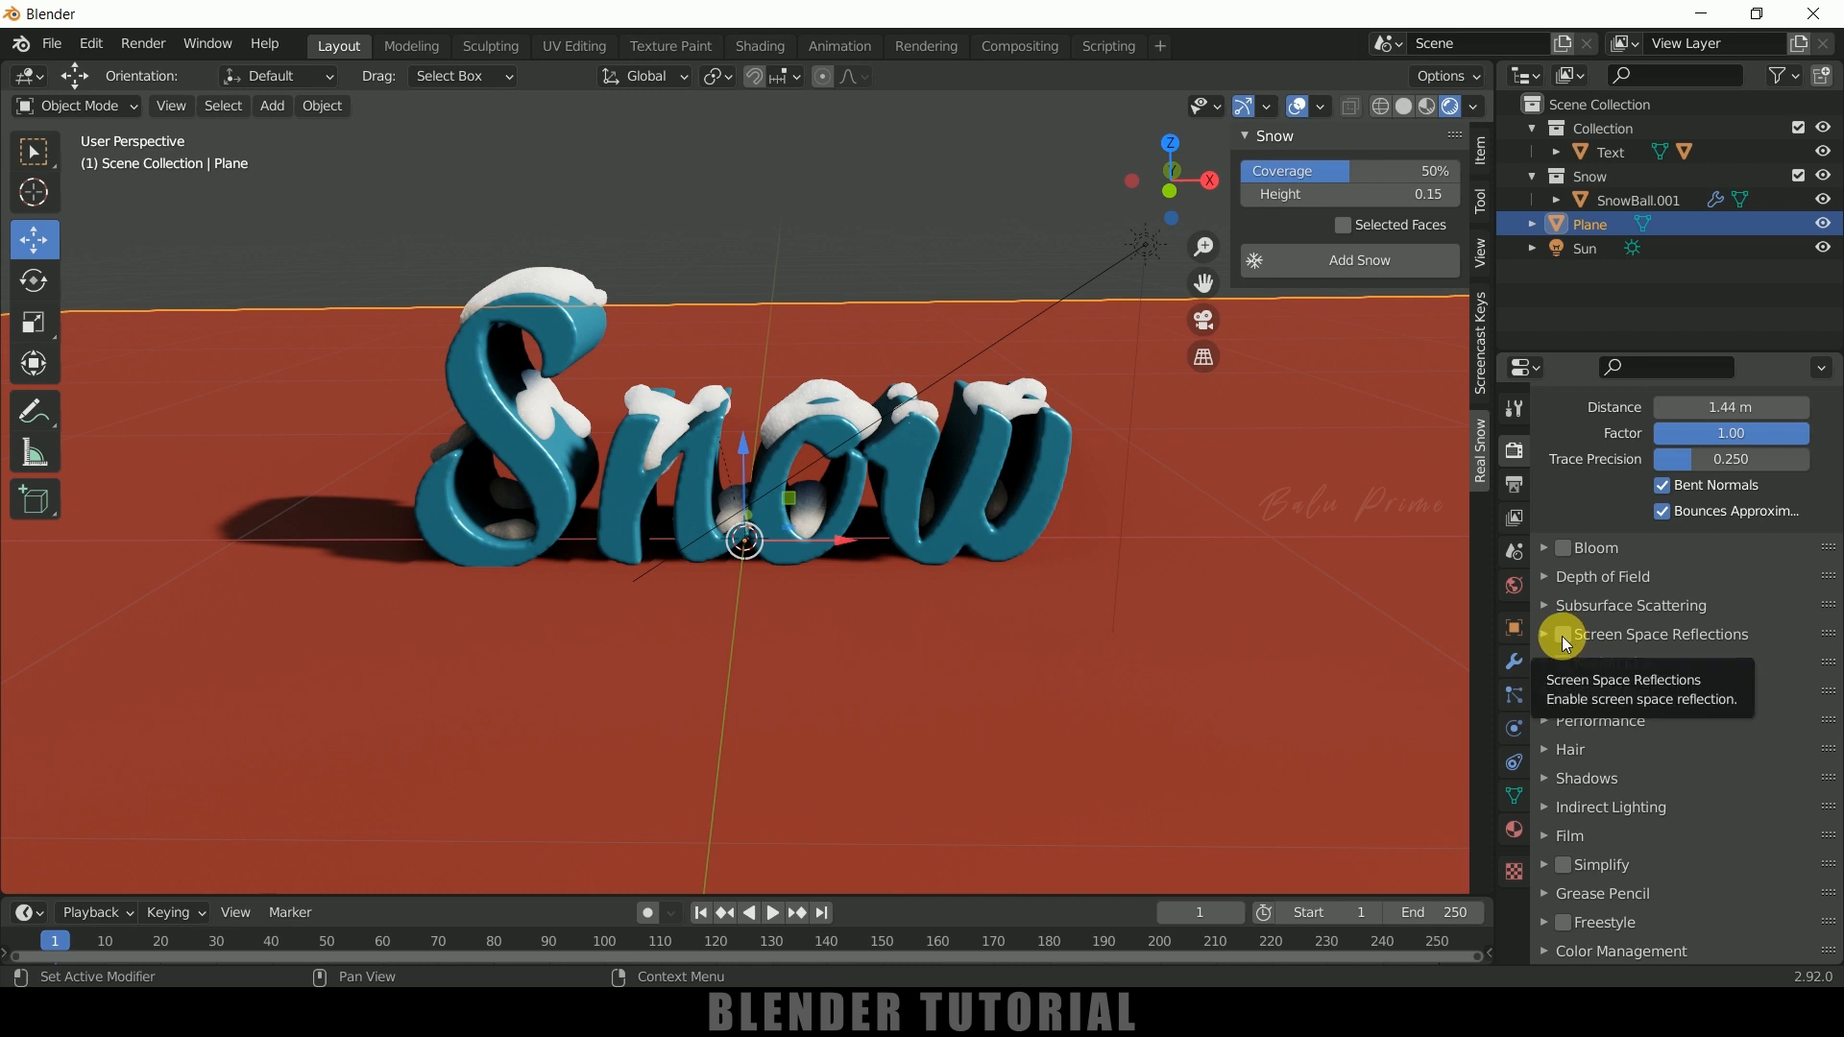
Enable Screen Space Reflections for the render and turn on its Refraction option
left_click(1562, 636)
left_click(1539, 636)
left_click(1664, 672)
left_click(1543, 636)
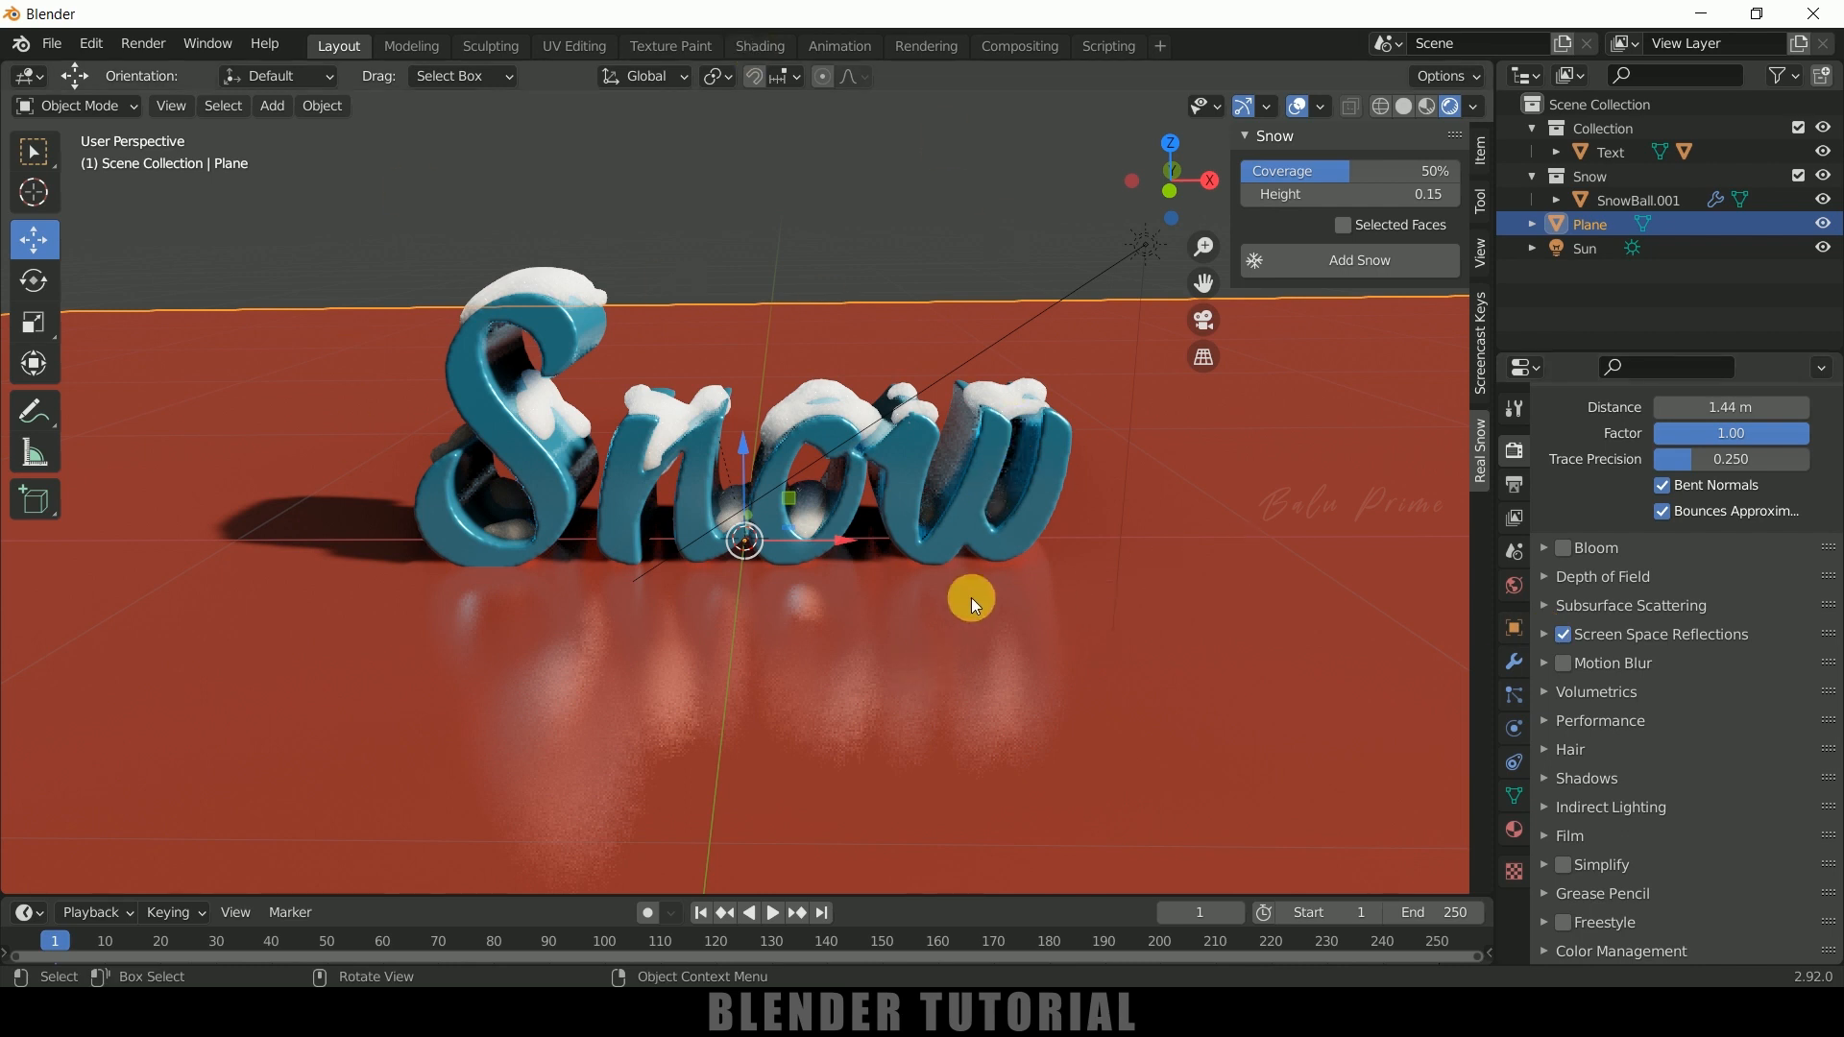
Use an Environment Texture as the color of the world background
left_click(1510, 583)
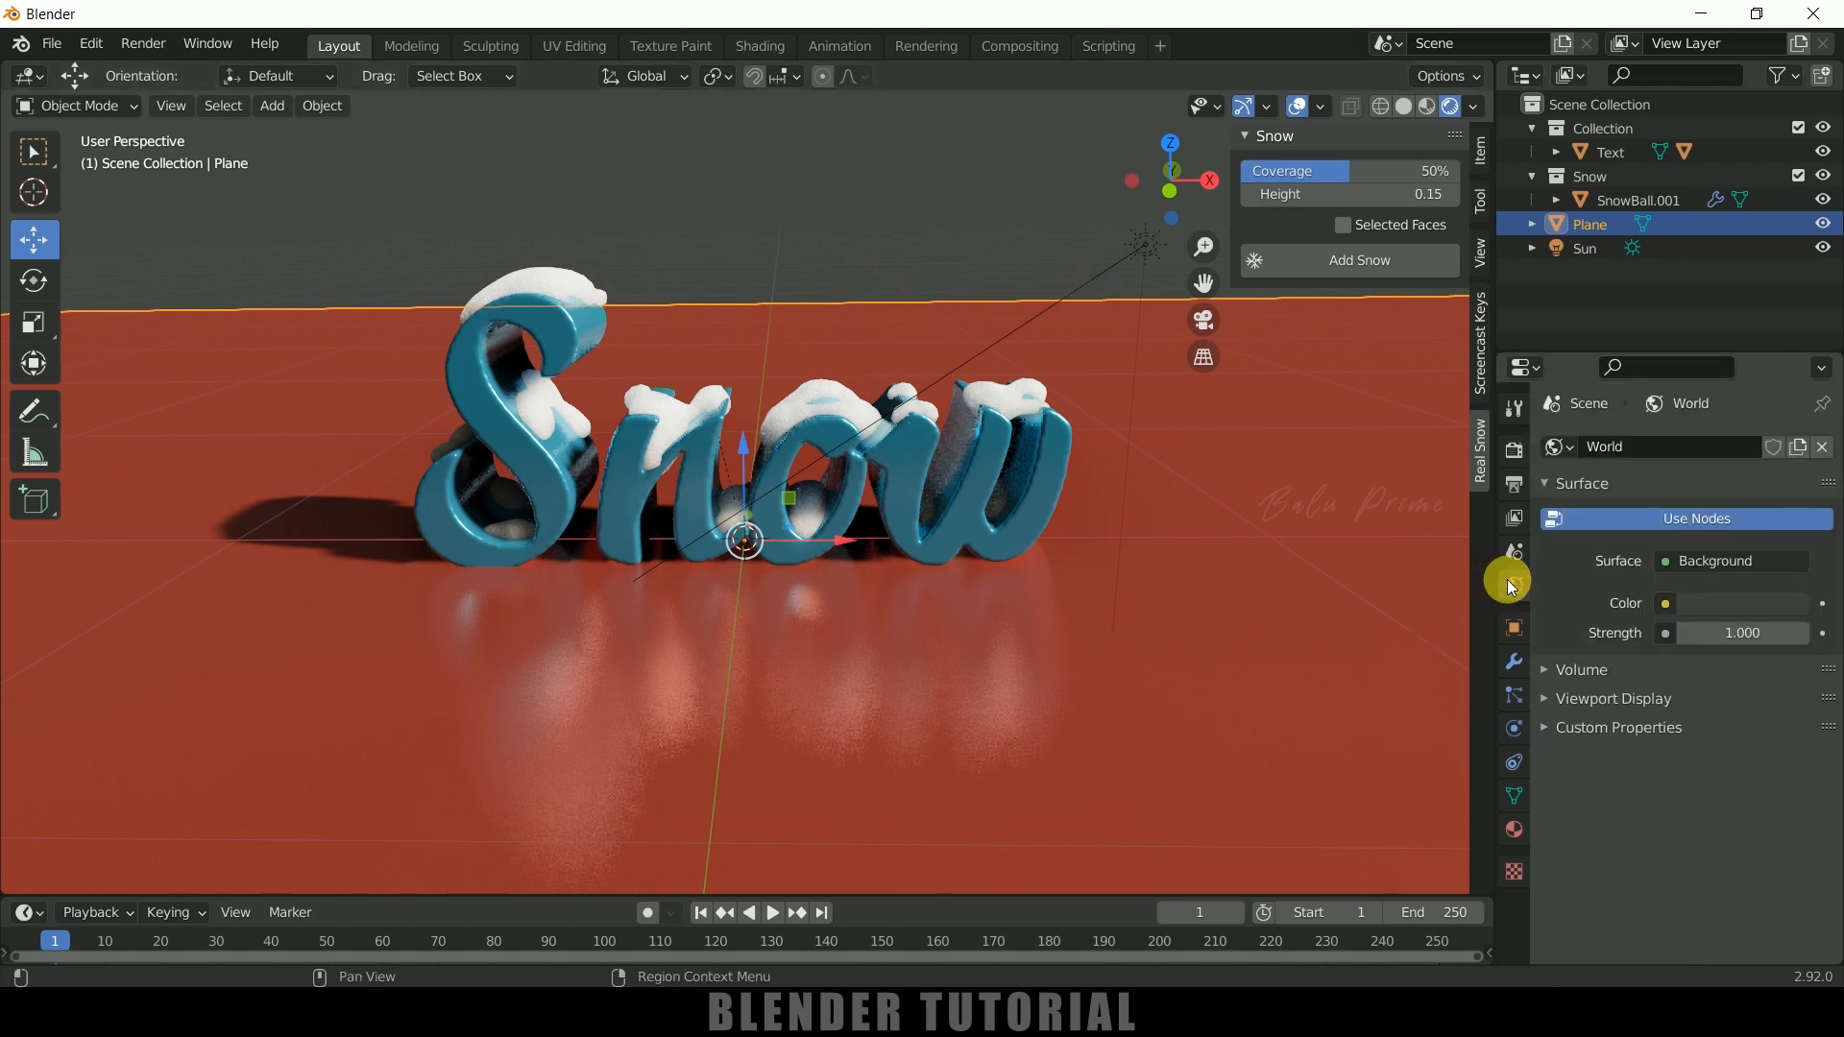
left_click(1668, 606)
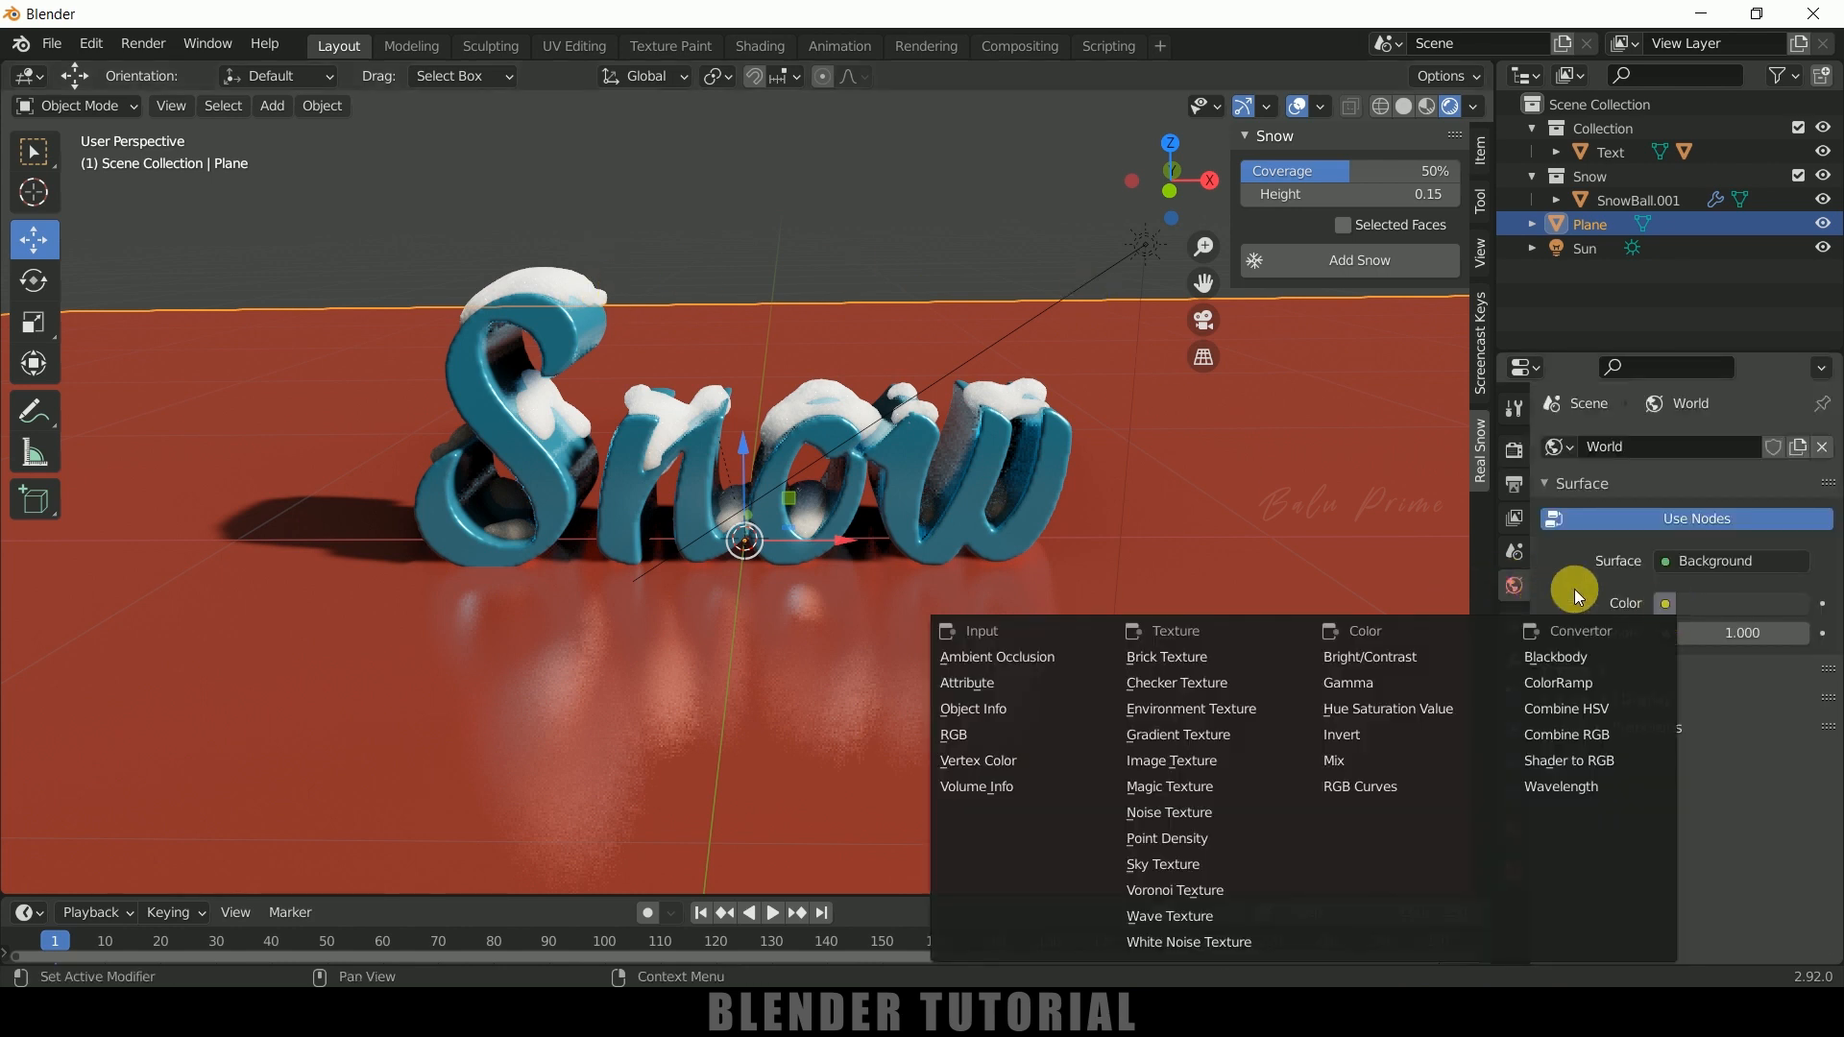
left_click(1198, 711)
Load autumn_hockey_2k.hdr from the HDR folder on drive D: as the world's environment image
left_click(1750, 630)
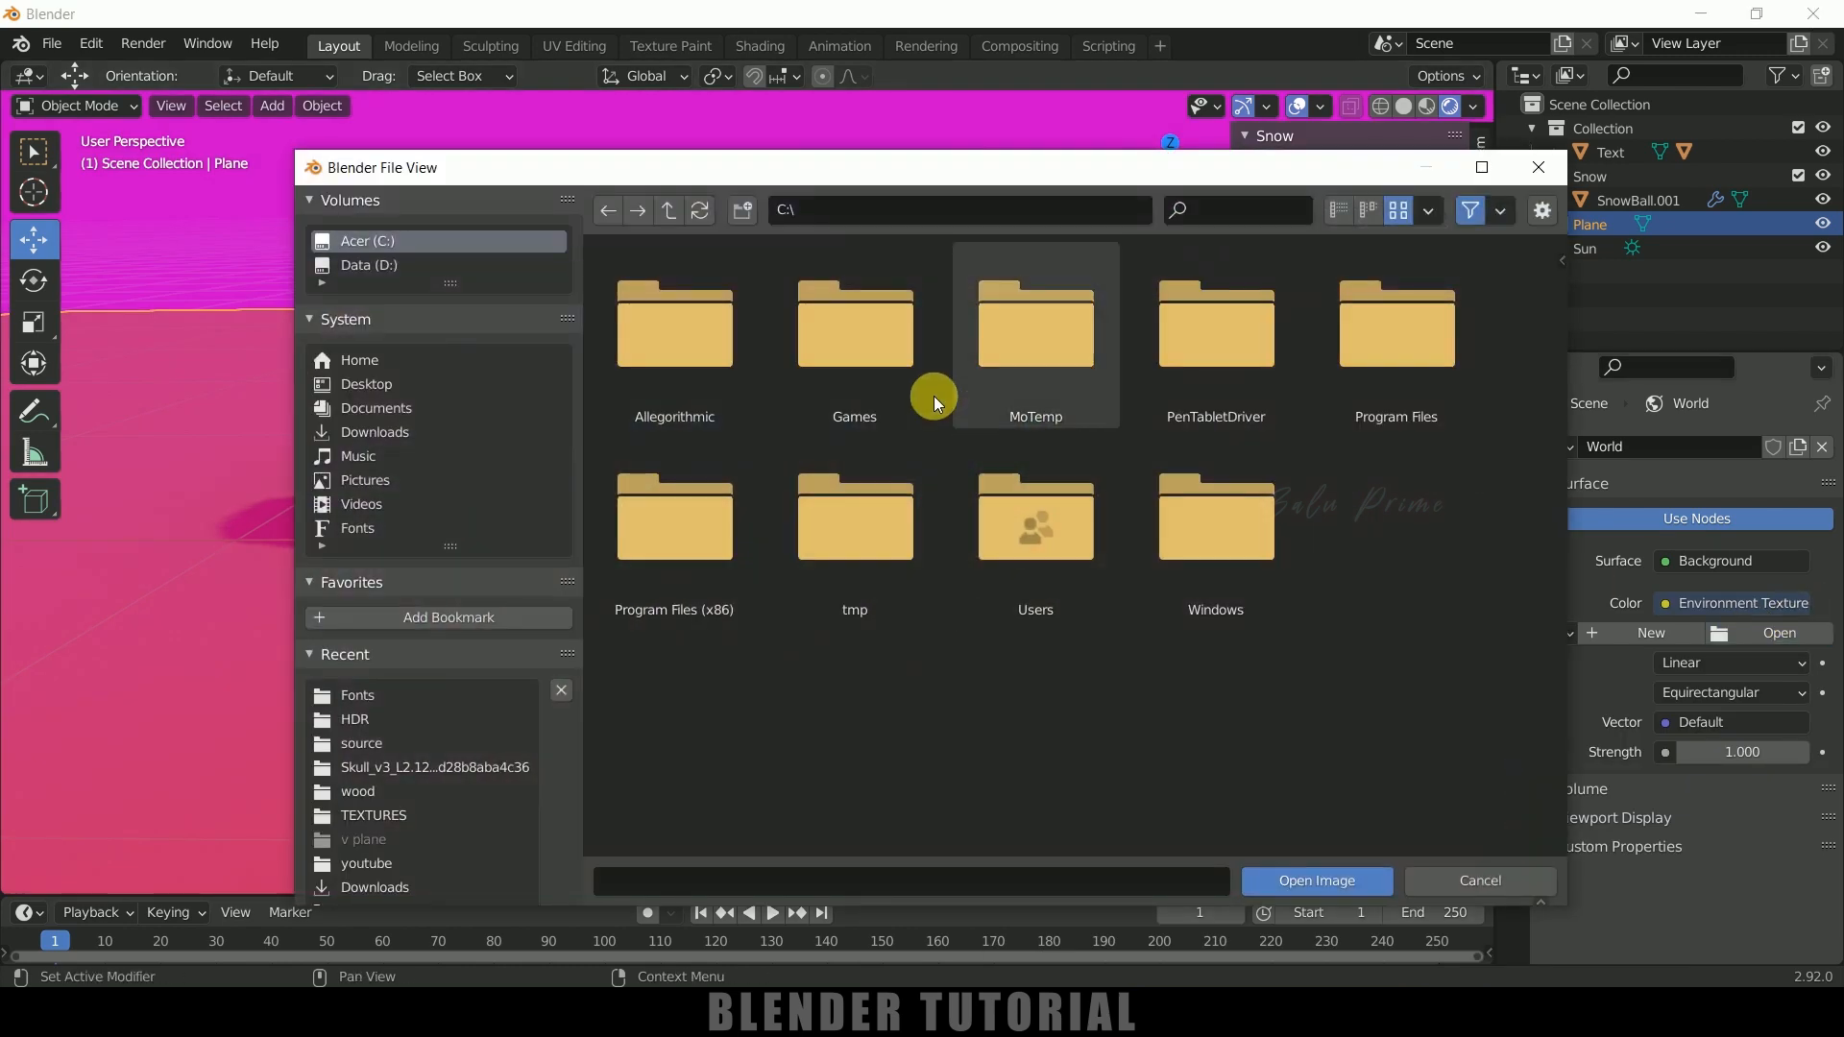
left_click(369, 265)
scroll(1294, 556, "down", 5)
left_click(1394, 423)
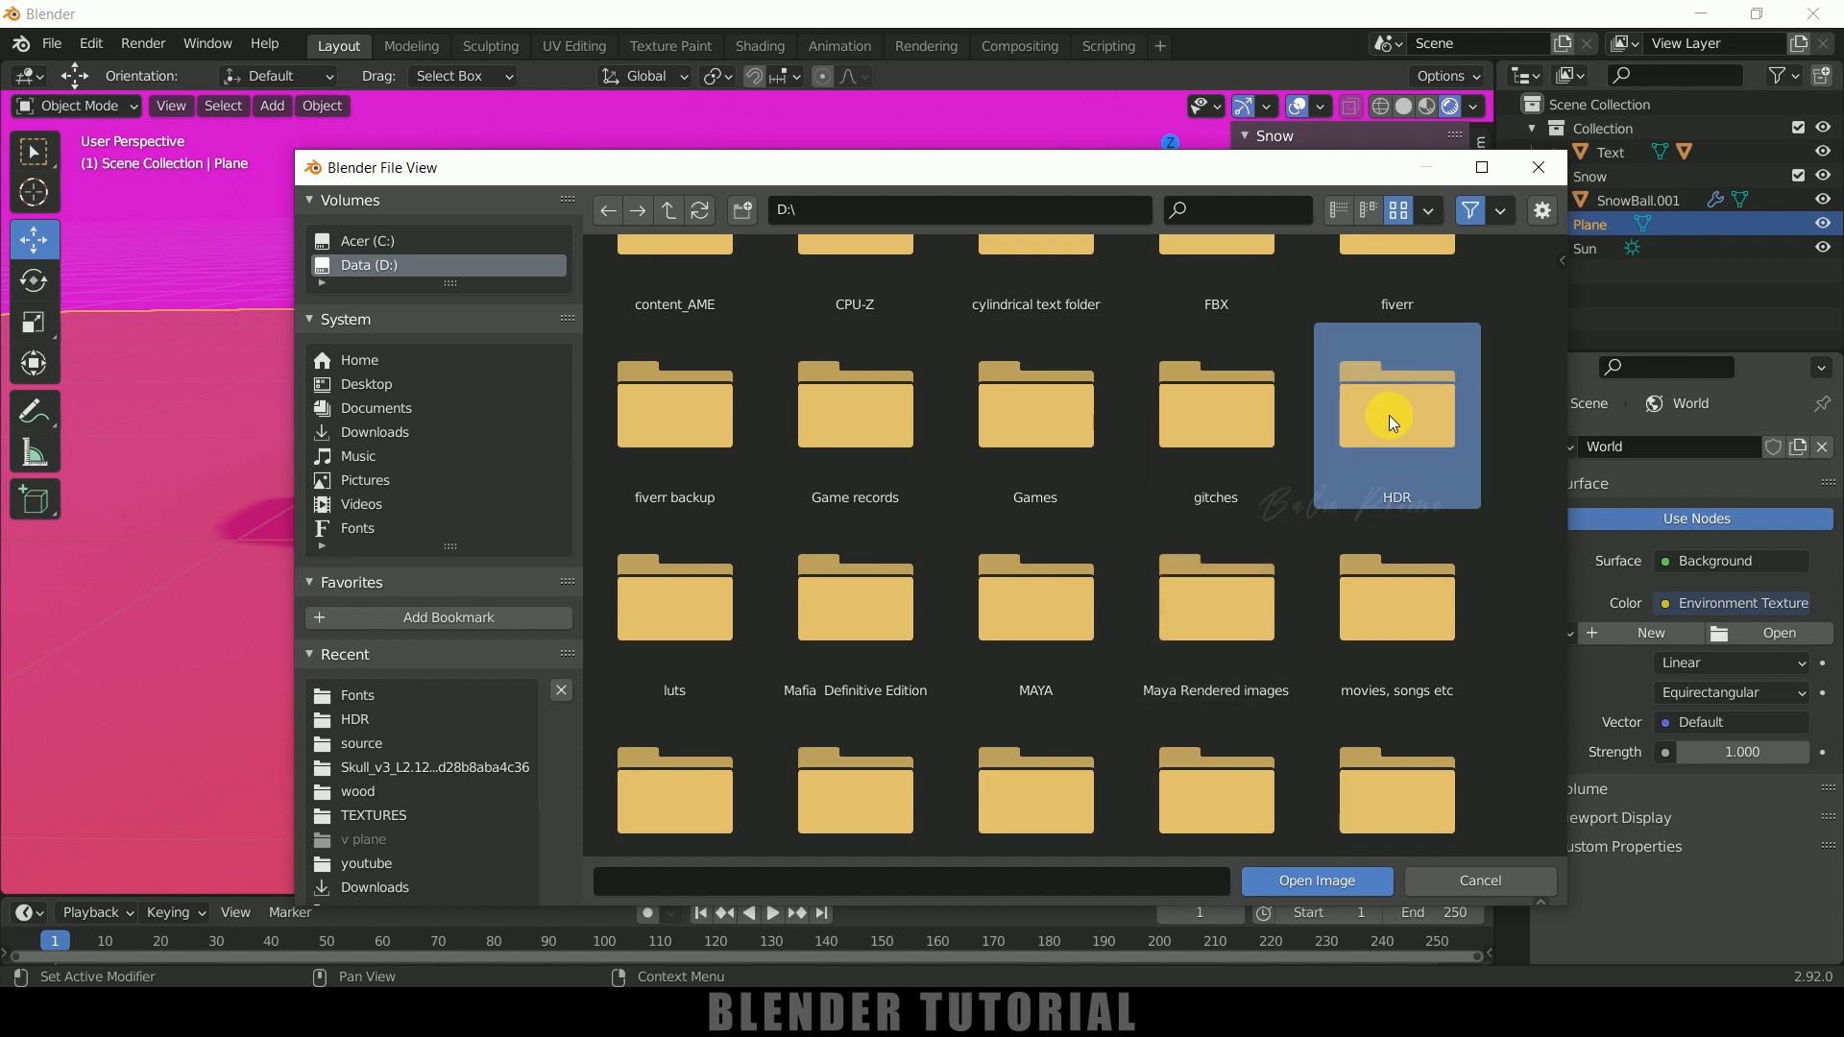
double_click(1388, 415)
left_click(1203, 514)
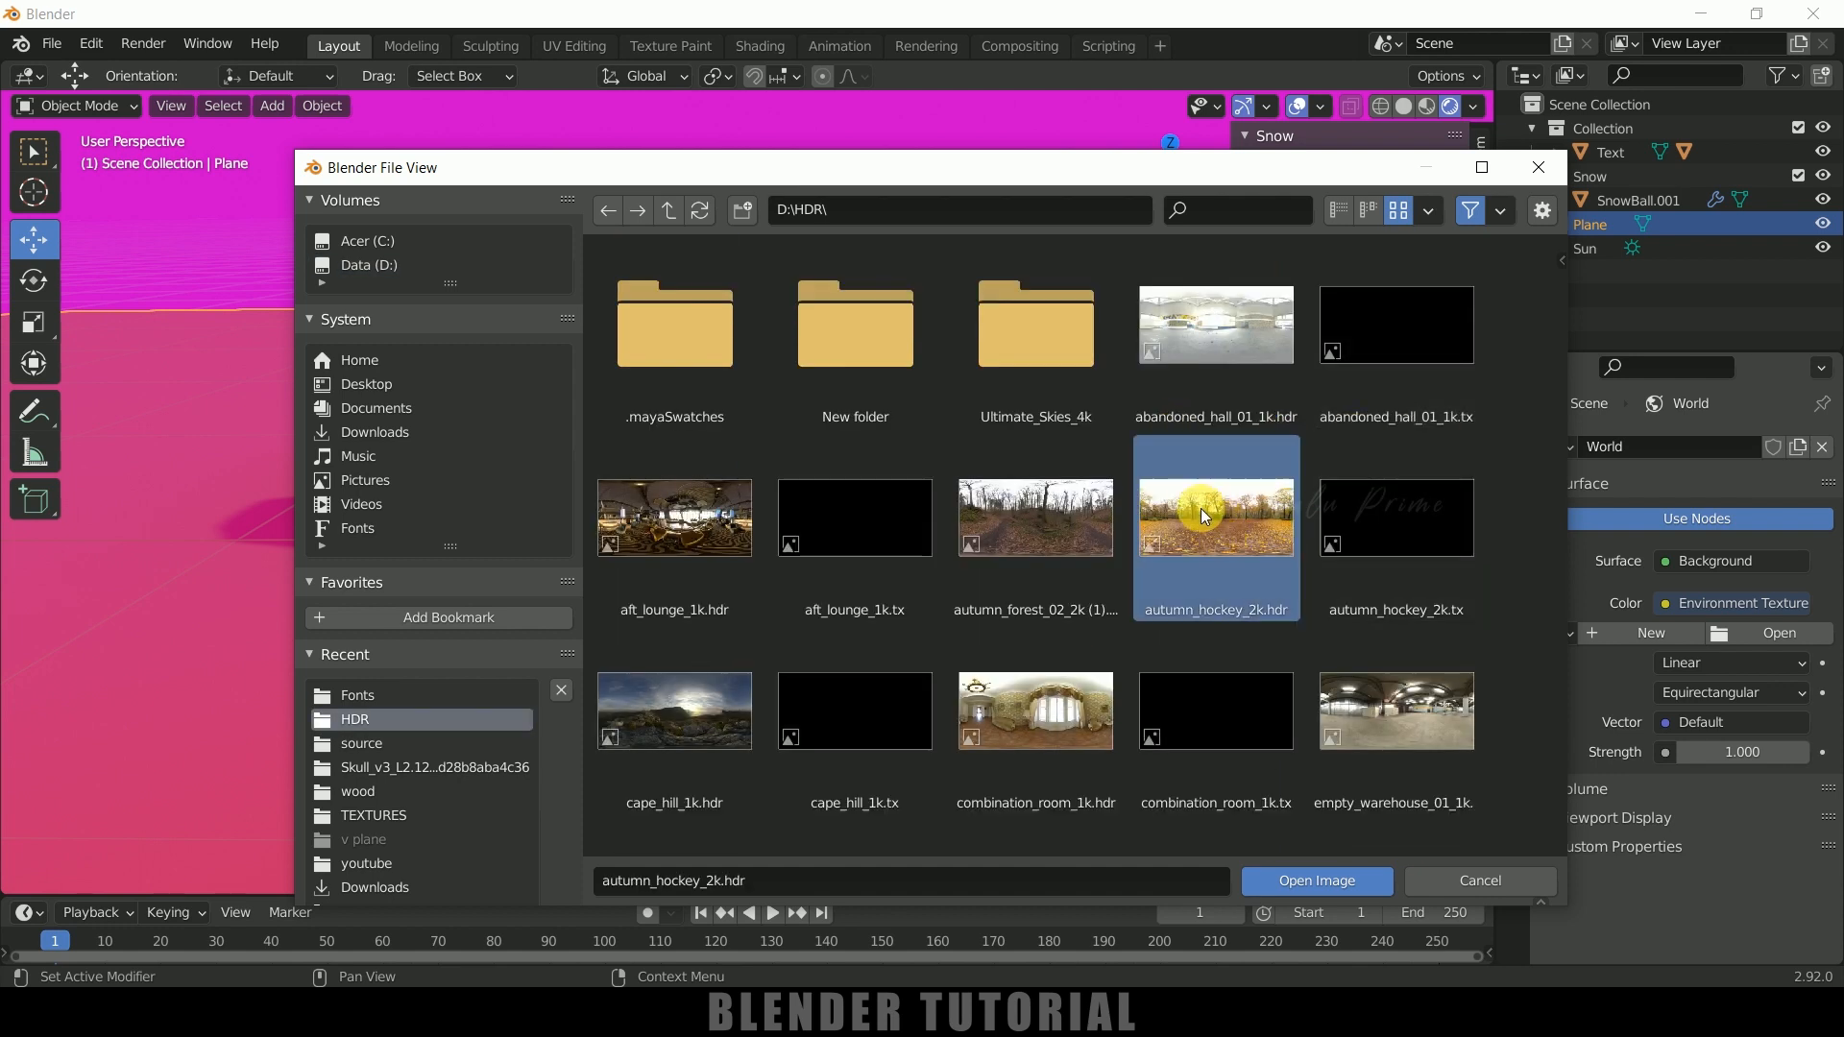
left_click(1298, 881)
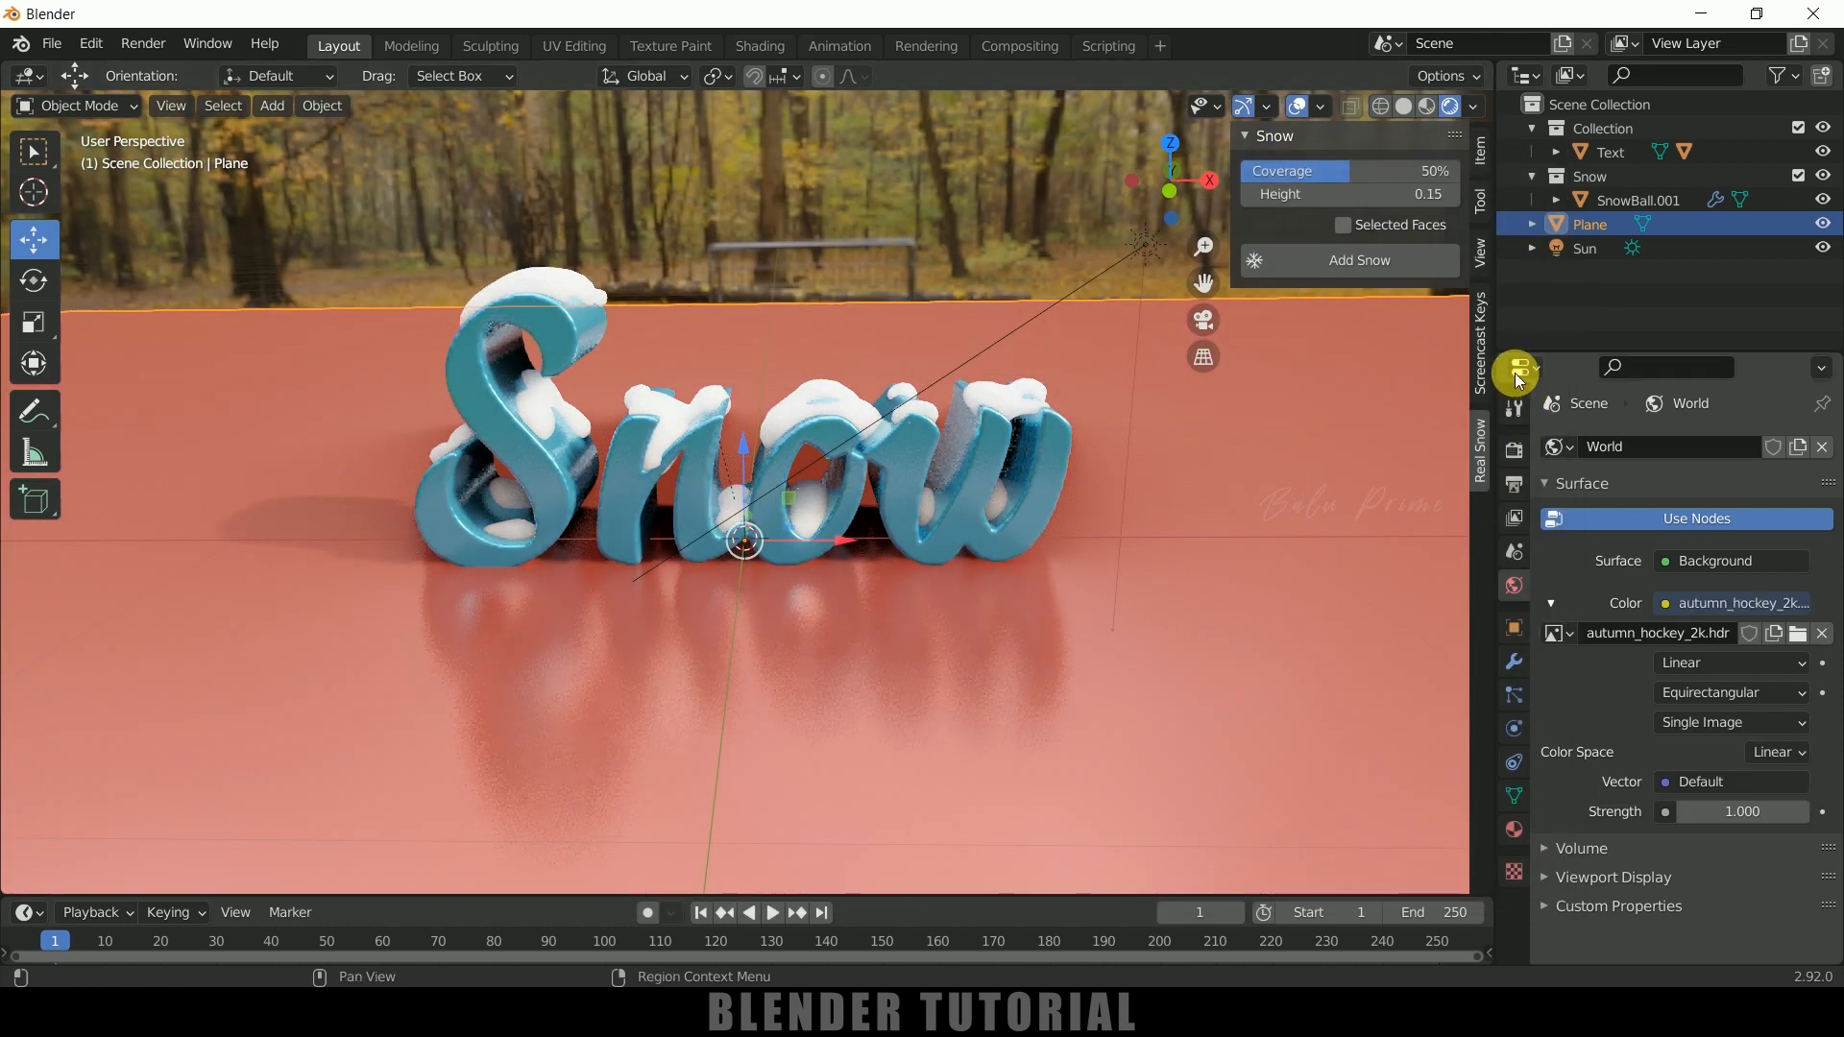
Make the film background transparent in the render settings to hide the environment image behind the scene
left_click(1513, 451)
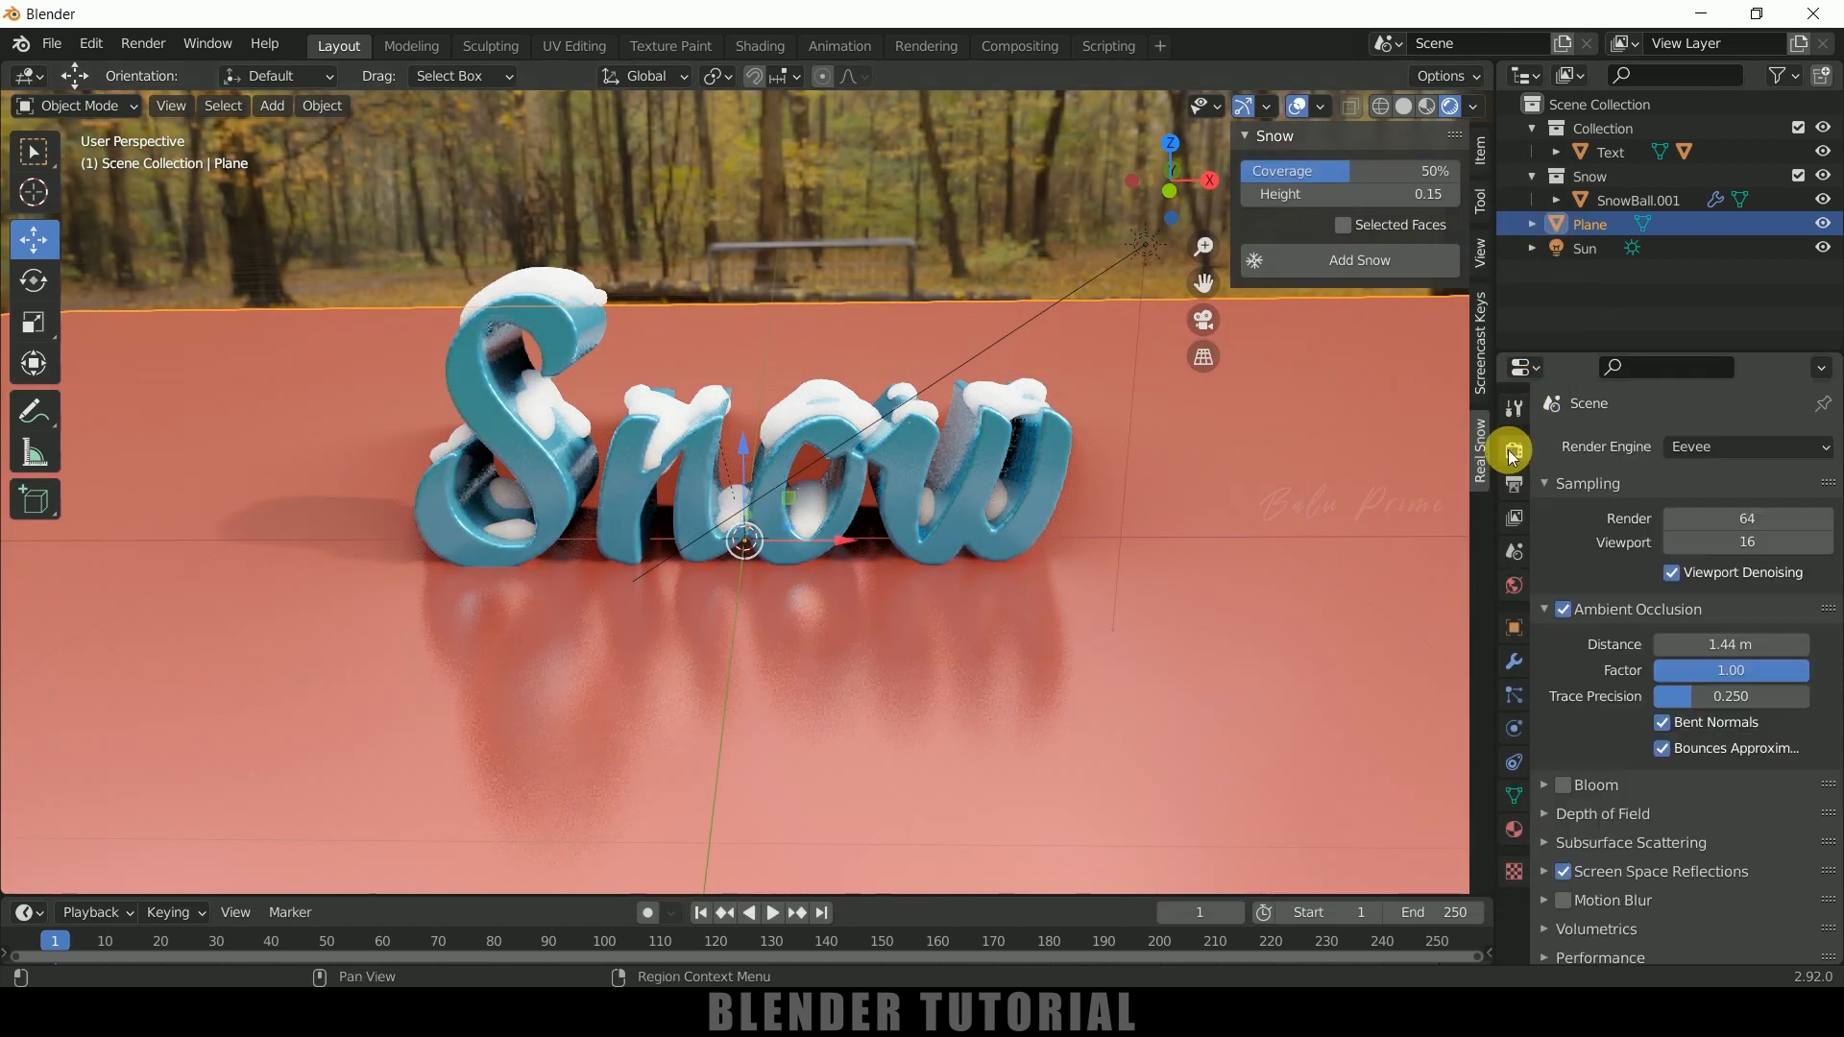
scroll(1600, 769, "down", 5)
left_click(1547, 833)
scroll(1558, 860, "down", 2)
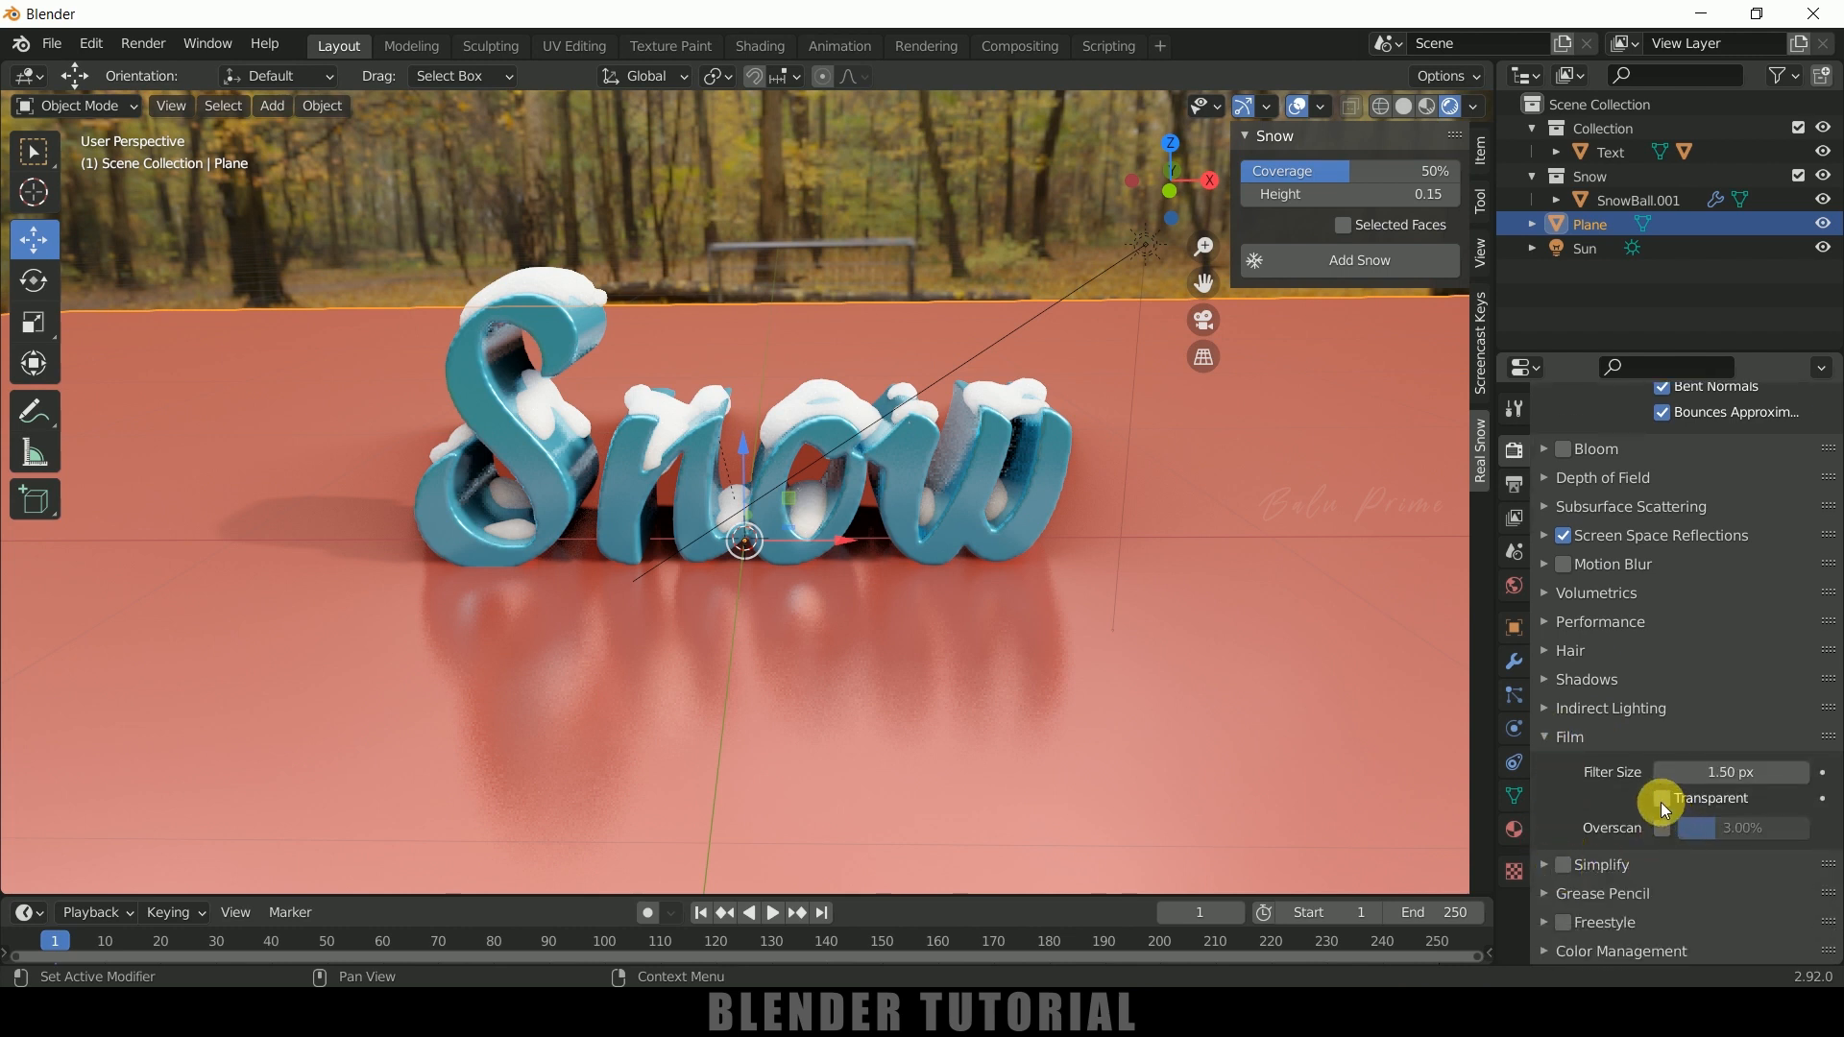
left_click(1662, 800)
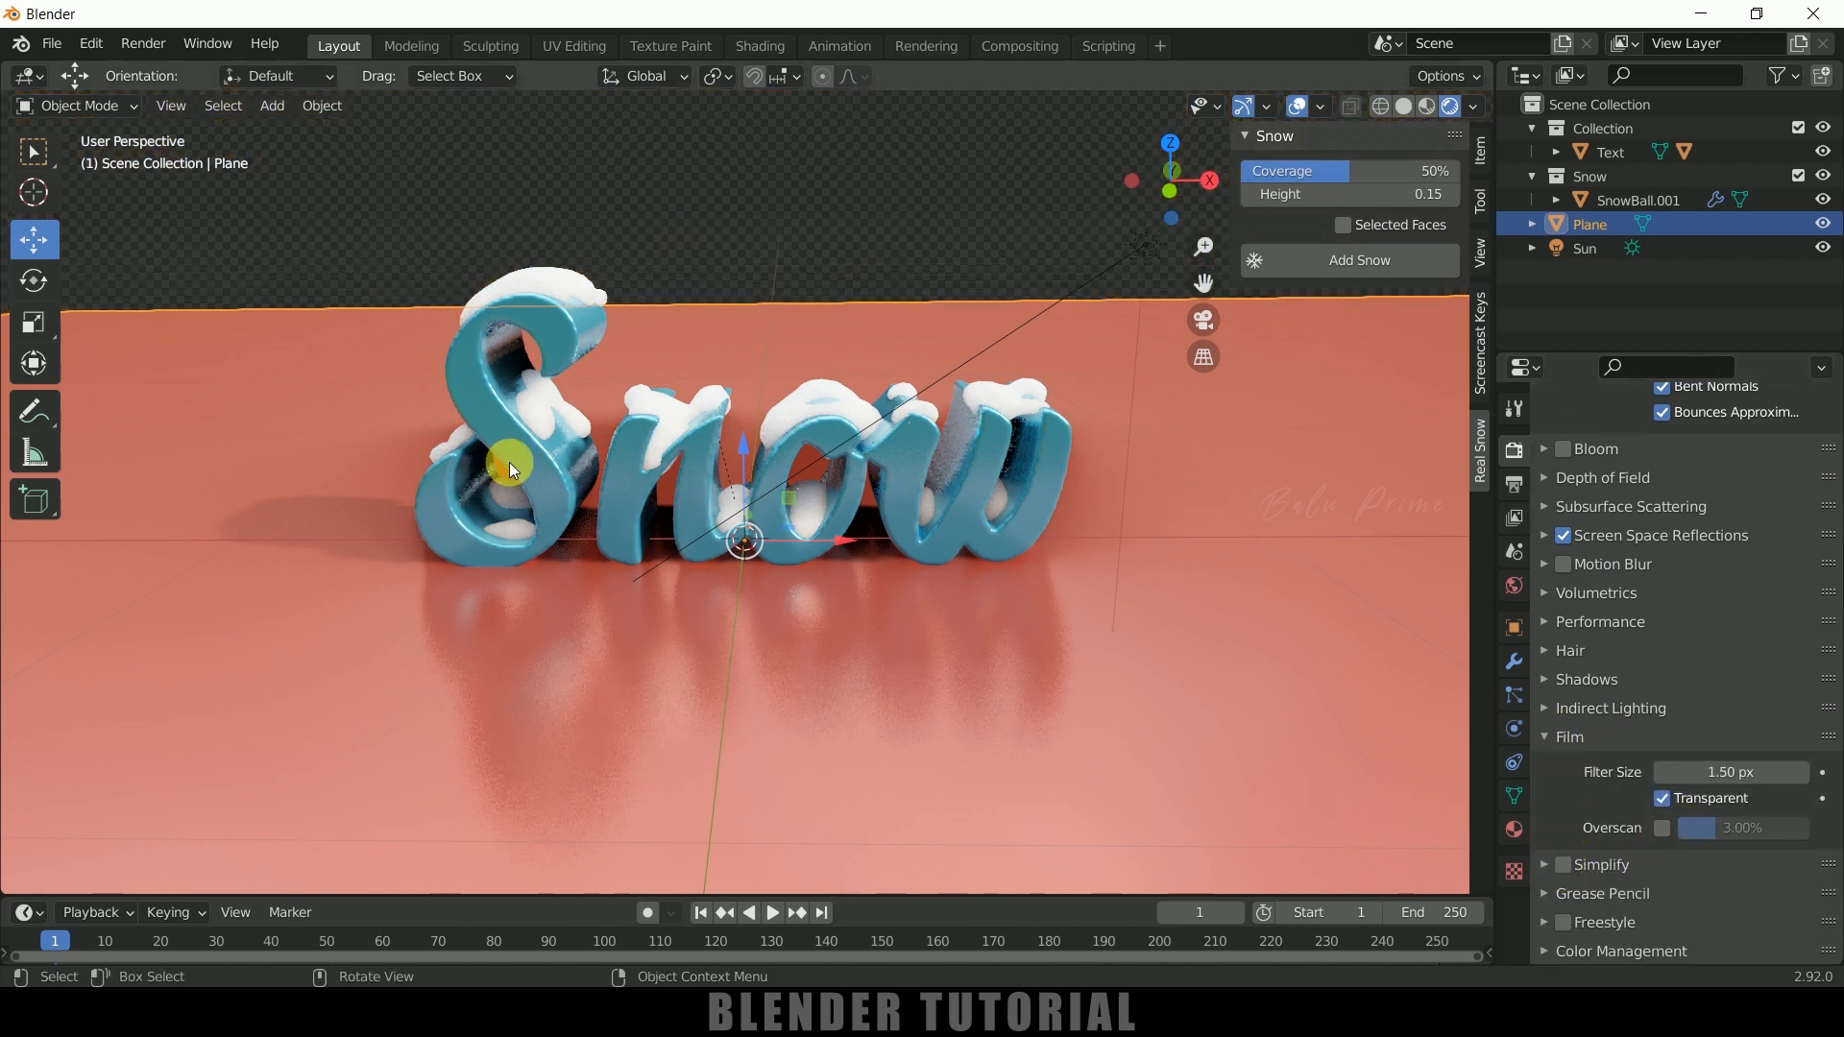